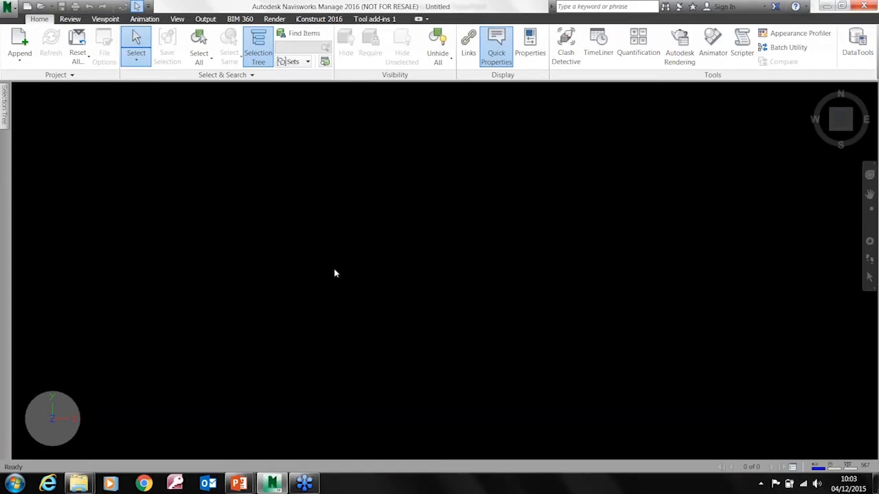
Start appending a model file and go up one level to the Navis folder
left_click(21, 64)
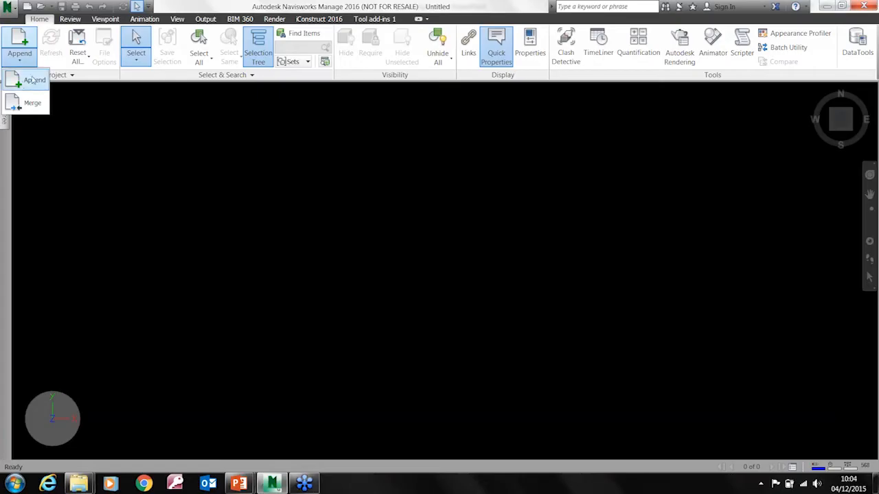
left_click(30, 81)
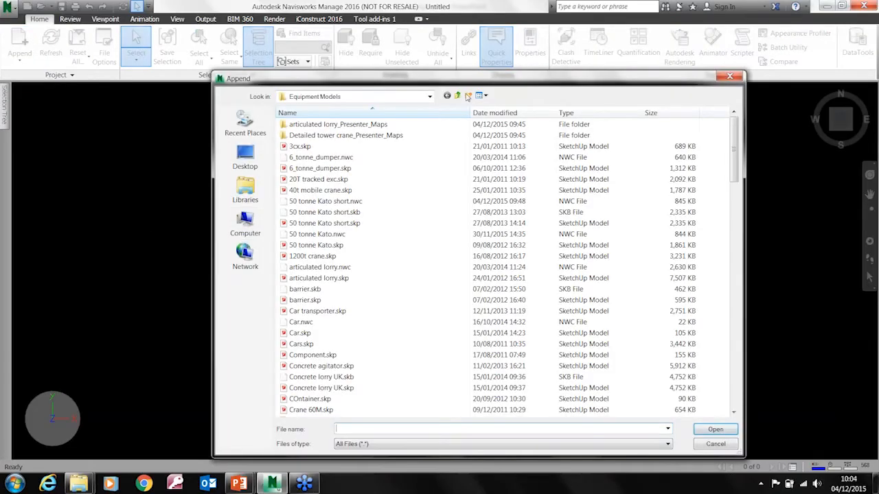
left_click(457, 95)
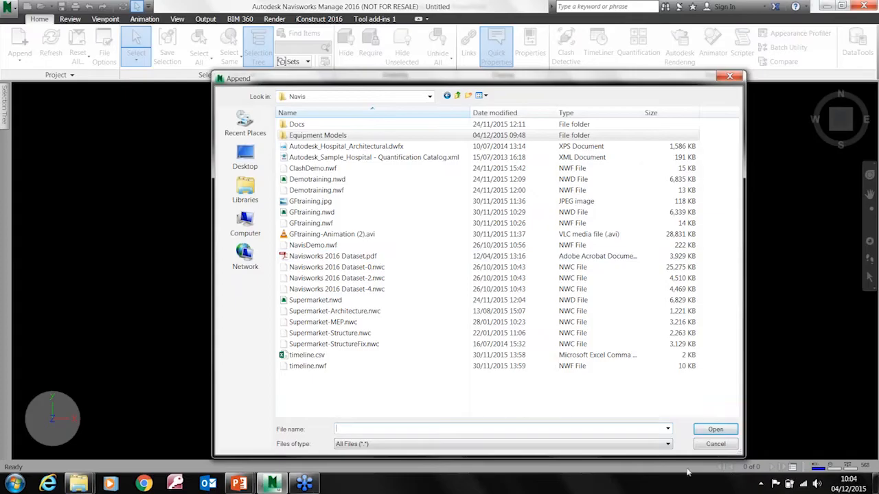
Examine the full list of file formats that can be appended to the project
left_click(669, 445)
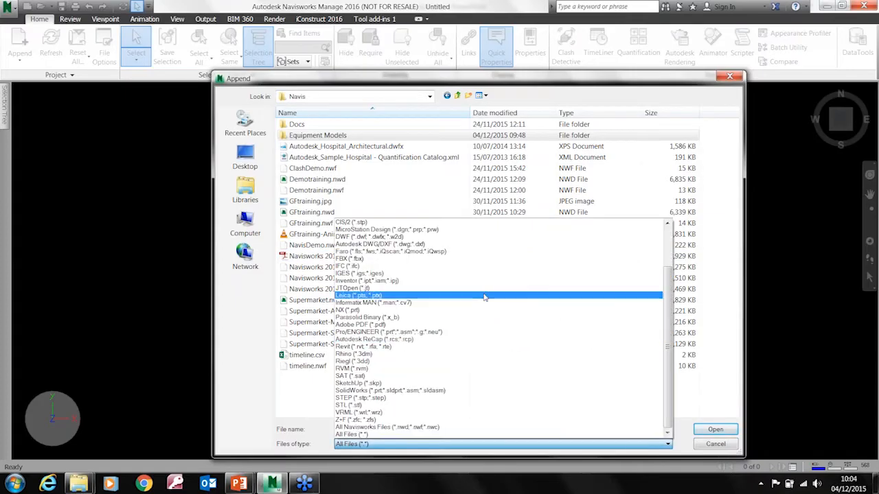
left_click_drag(671, 398, 672, 350)
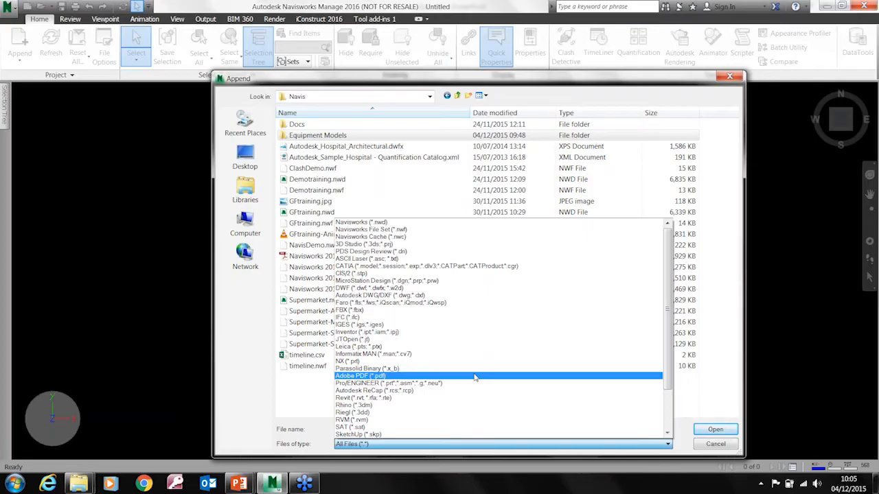
left_click_drag(670, 314, 665, 384)
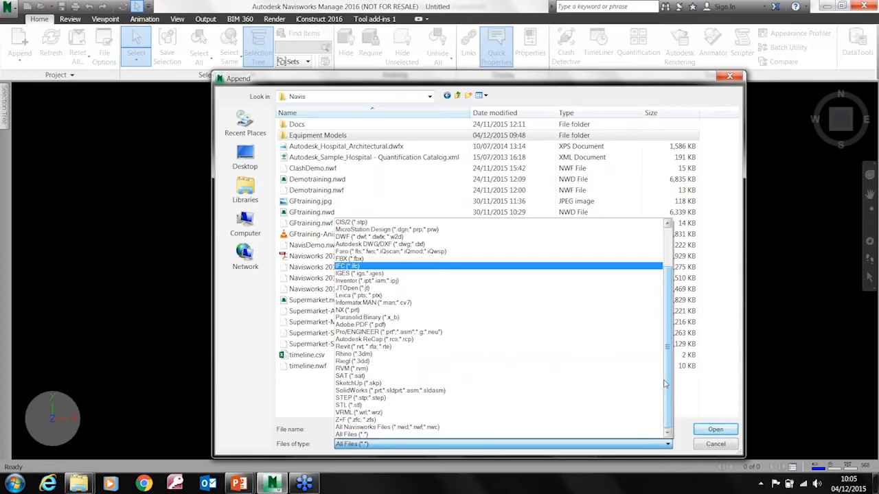
scroll(661, 335, "up", 2)
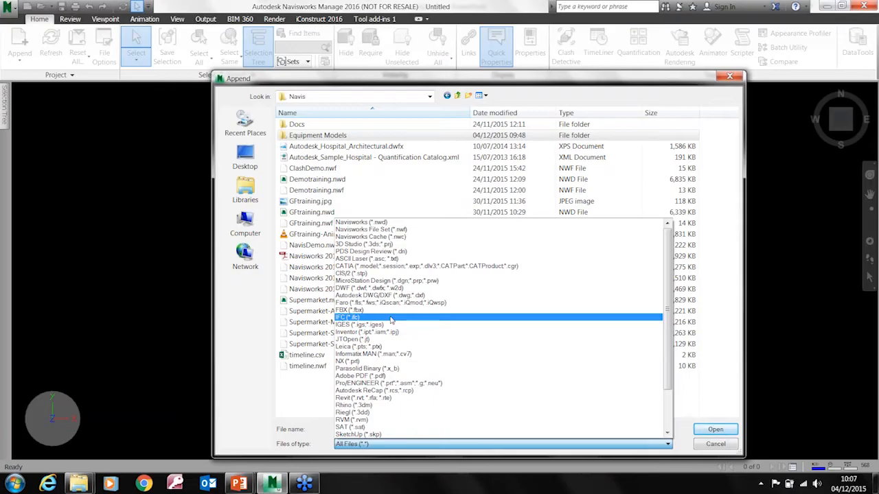
Append Supermarket-Architecture.nwc from the Navis folder to the scene
left_click(338, 63)
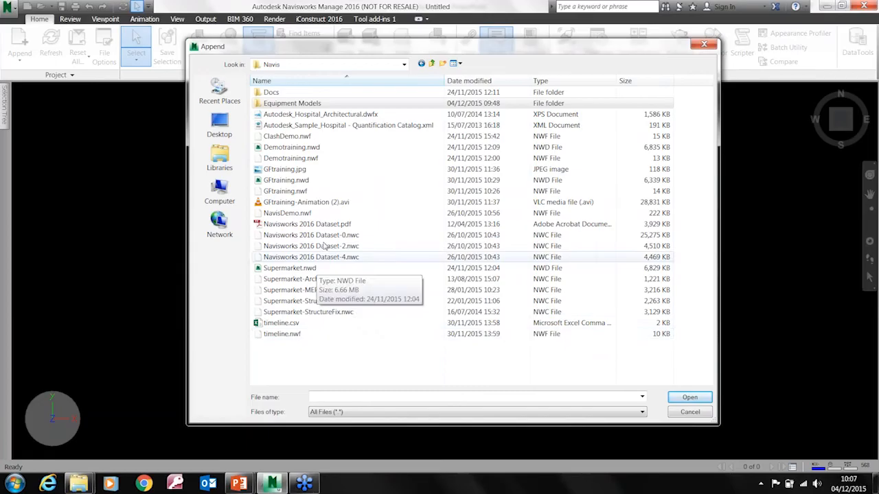
left_click(298, 280)
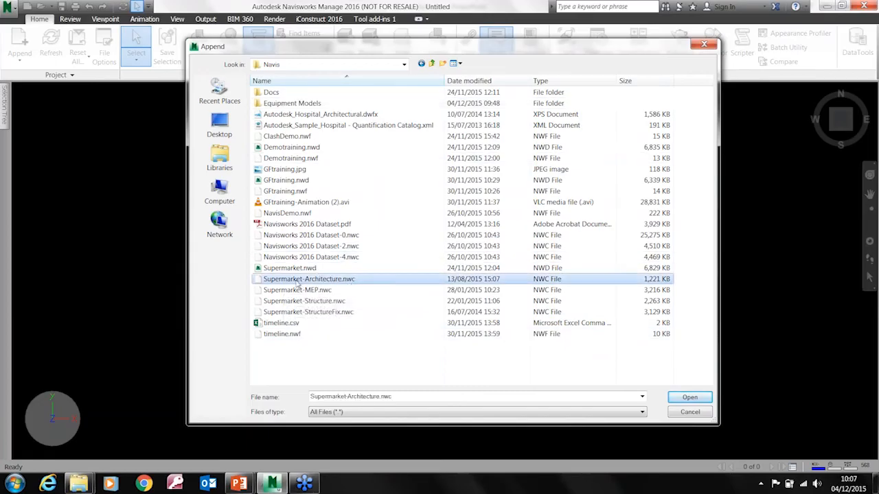
double_click(332, 283)
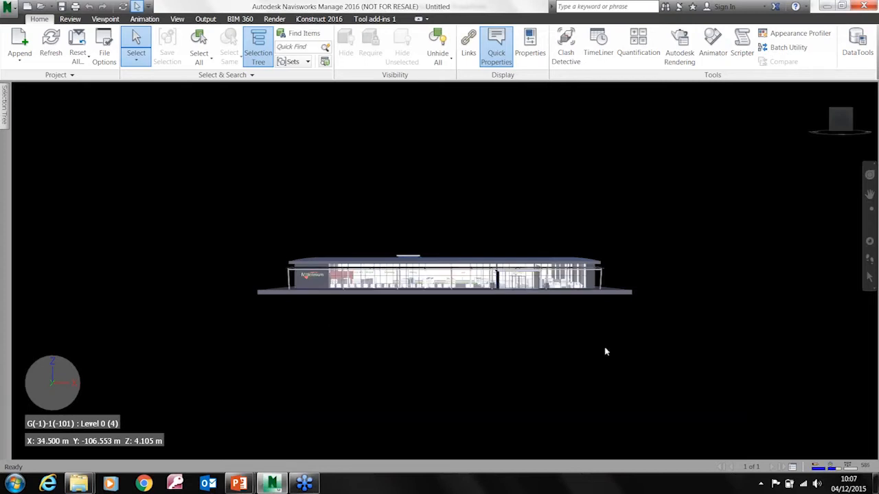
Hide the standing seam roofing on top of the supermarket
mouse_move(628, 337)
middle_mouse_down("shift")
mouse_move(575, 373)
mouse_move(491, 384)
mouse_move(484, 353)
mouse_move(475, 357)
mouse_move(537, 327)
mouse_move(415, 280)
middle_mouse_up("shift")
left_click(413, 278)
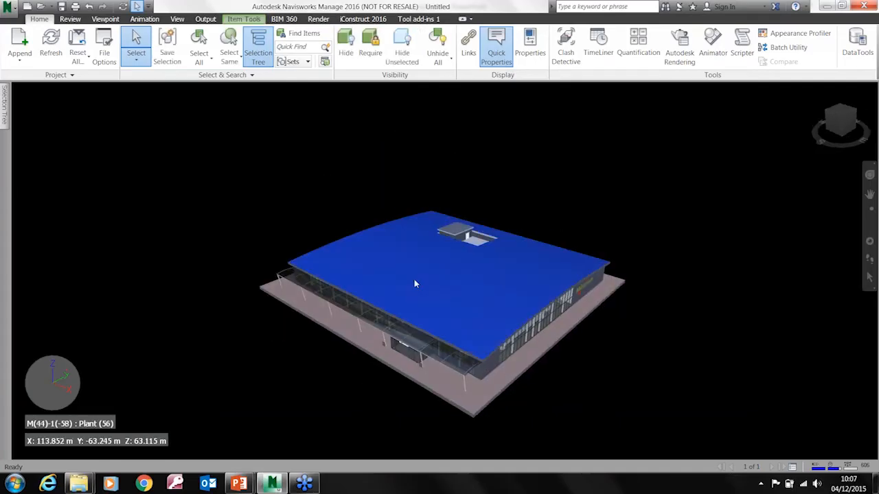
right_click(406, 257)
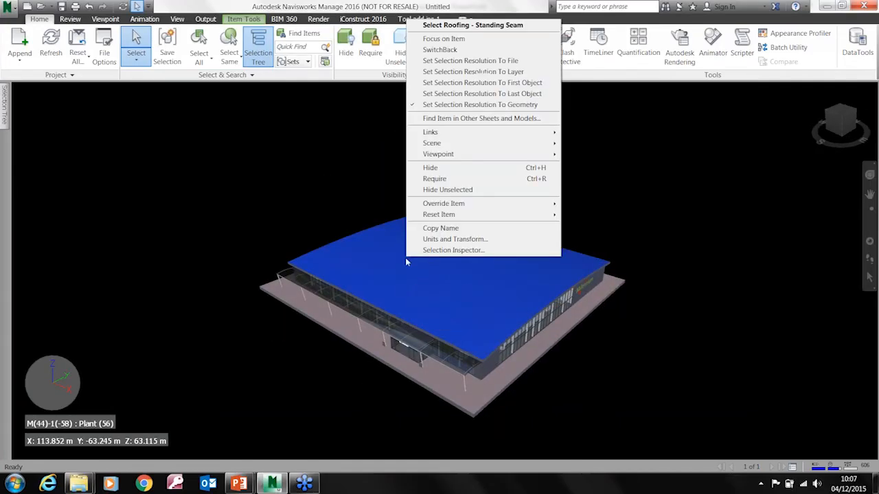
left_click(440, 169)
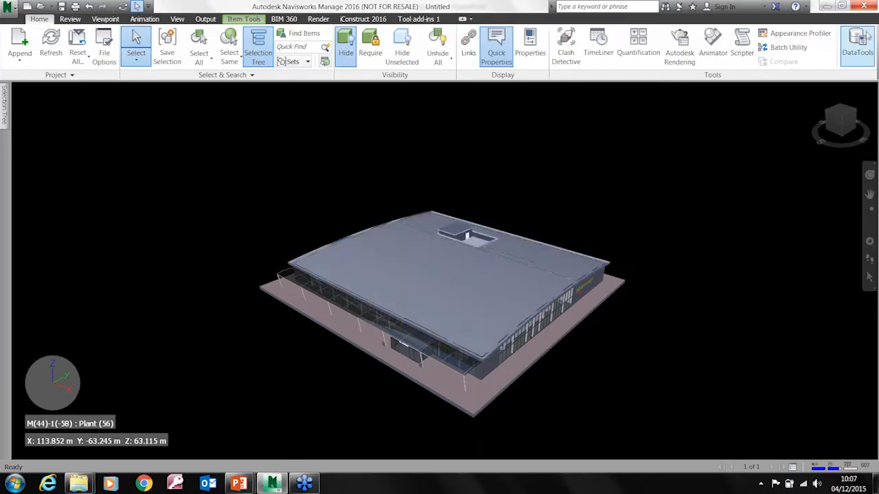
Set the selection resolution to First Object
middle_click_drag(458, 281, 412, 247, "shift")
left_click(244, 75)
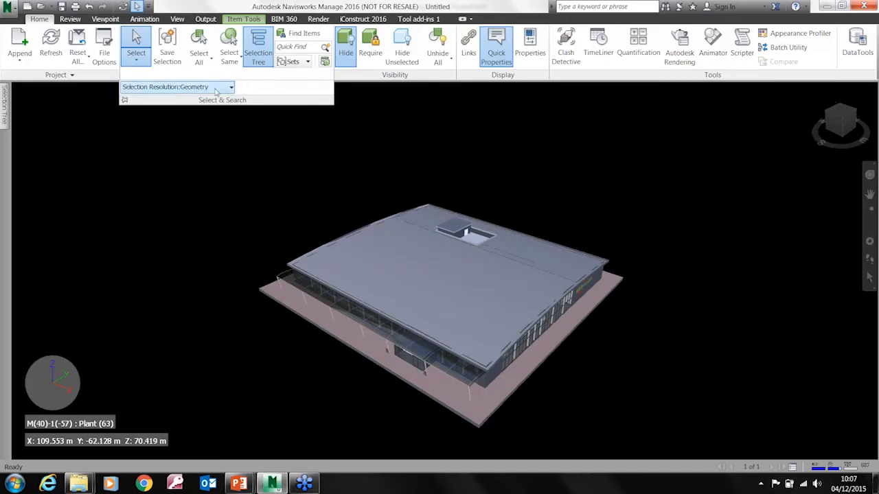
left_click(230, 87)
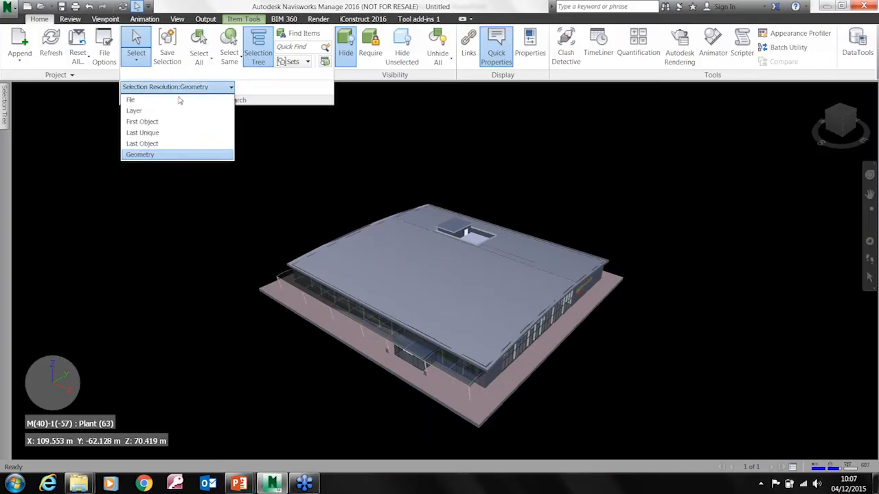
left_click(151, 118)
Hide the Open Retail Floor 28 item and the Basic Roof to expose the supermarket's interior
left_click(415, 261)
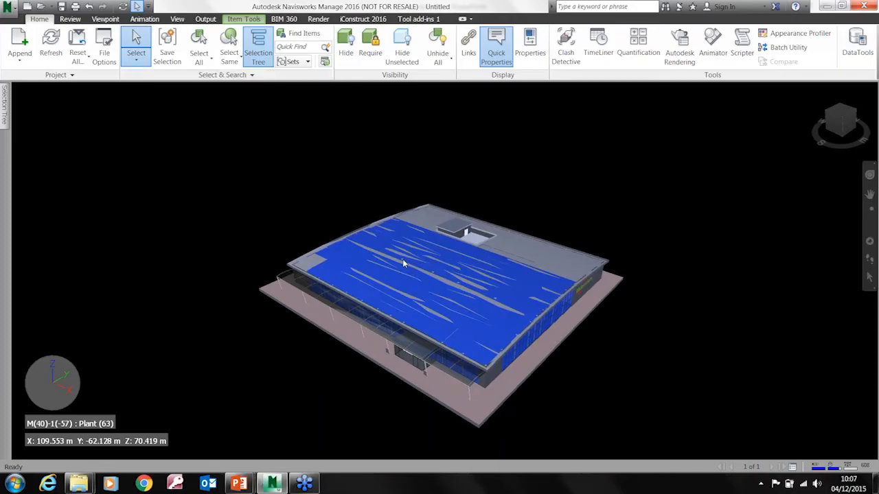
right_click(406, 263)
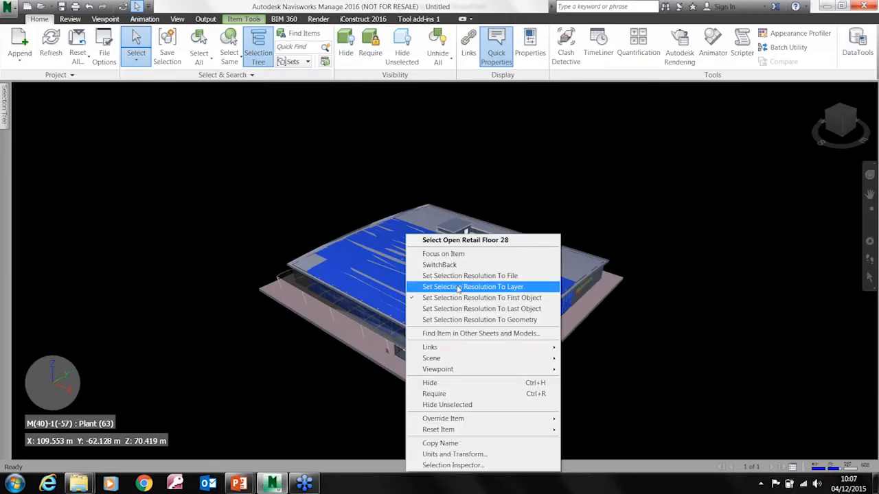
left_click(440, 382)
right_click(446, 262)
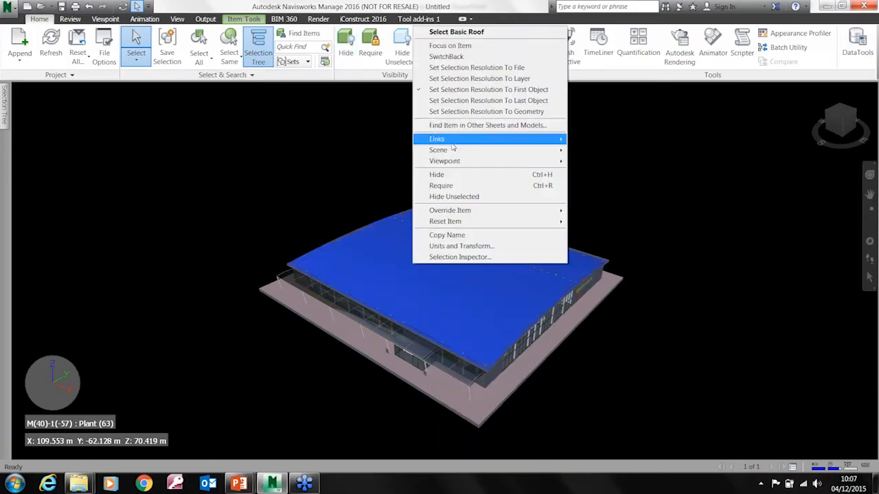
left_click(474, 177)
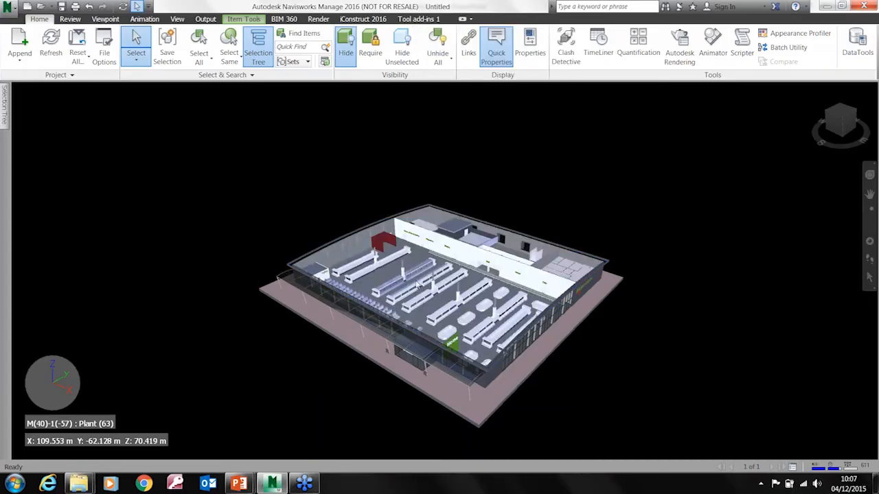
Examine the supermarket's interior up close and from above, including the shelving aisles, department signs and side wall
left_click(388, 273)
middle_click_drag(416, 253, 400, 262, "shift")
left_click(413, 245)
middle_click_drag(397, 231, 389, 218, "shift")
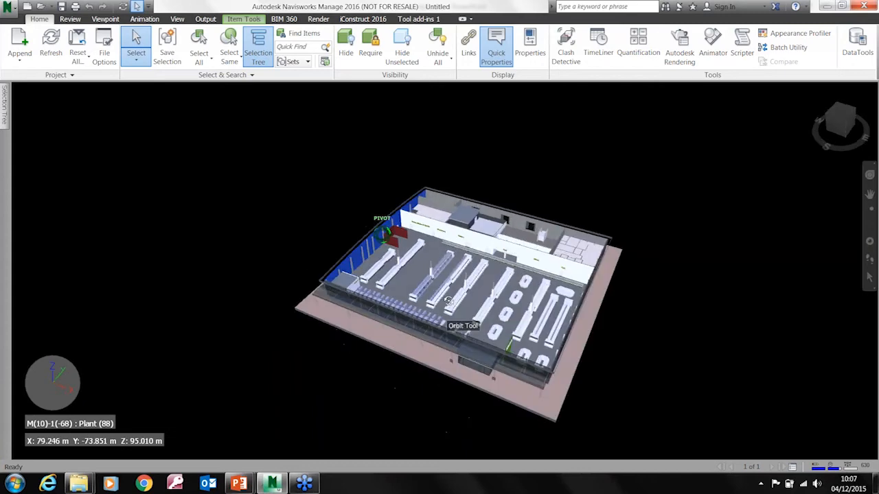
scroll(438, 329, "up", 5)
scroll(438, 329, "up", 2)
middle_click_drag(439, 337, 384, 328, "shift")
scroll(441, 271, "up", 3)
scroll(440, 271, "up", 5)
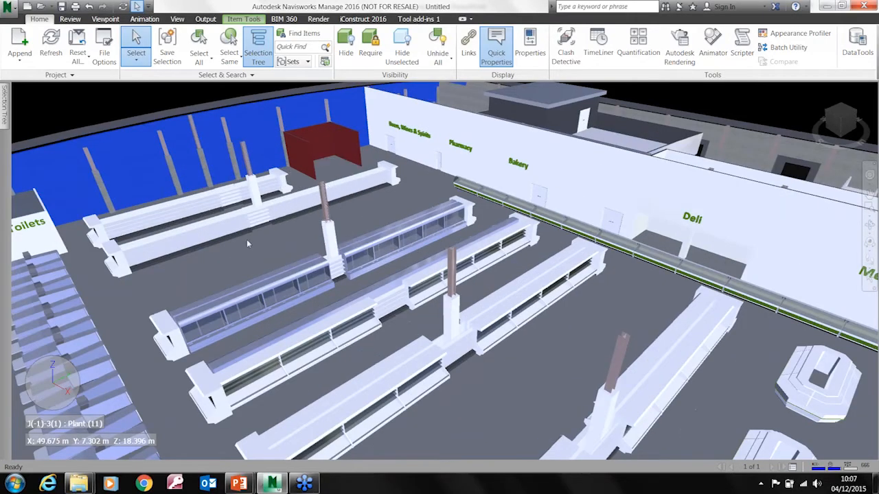
scroll(253, 255, "down", 5)
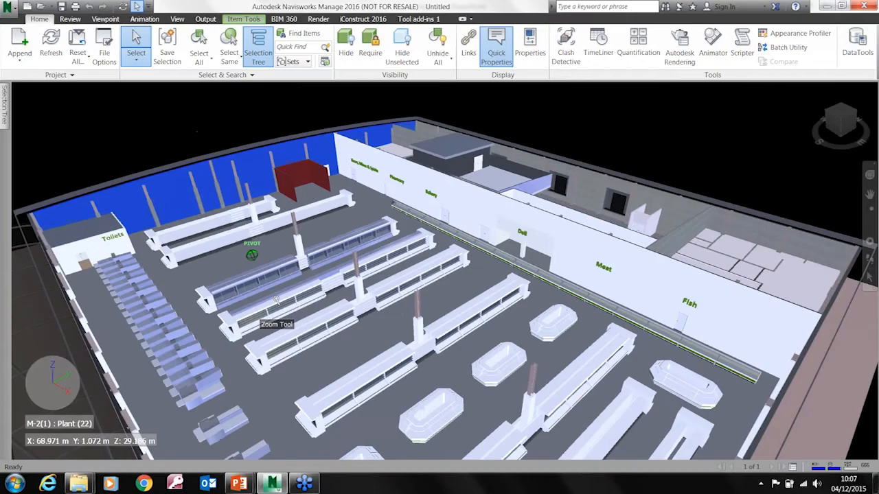
middle_click_drag(252, 256, 279, 264, "shift")
middle_click_drag(274, 329, 252, 243, "shift")
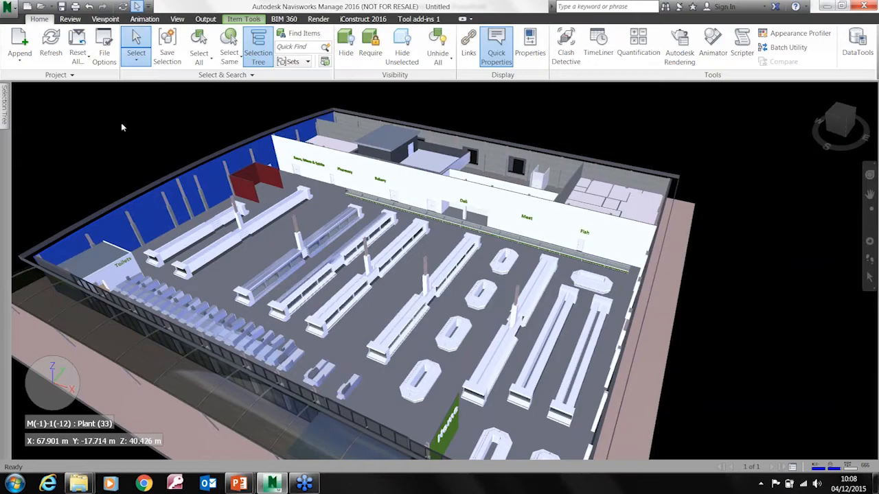
Append Supermarket-MEP.nwc and Supermarket-Structure.nwc together to the architecture model
left_click(18, 59)
left_click(22, 81)
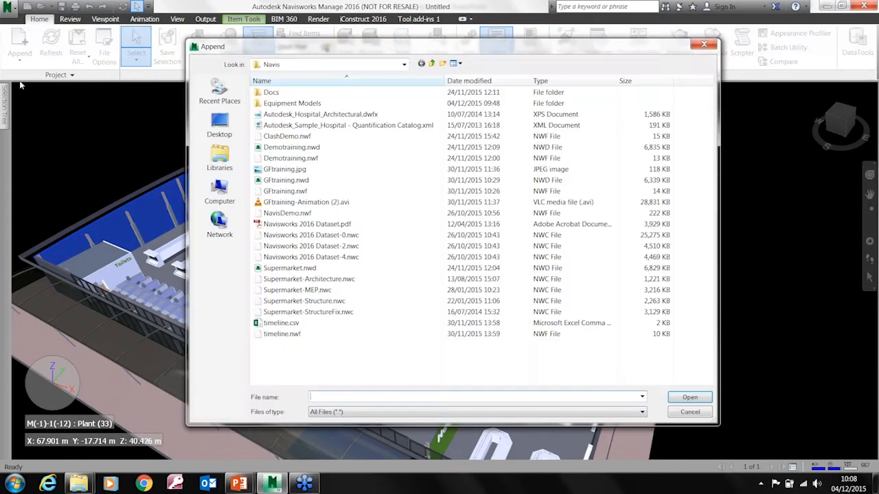
left_click(327, 302)
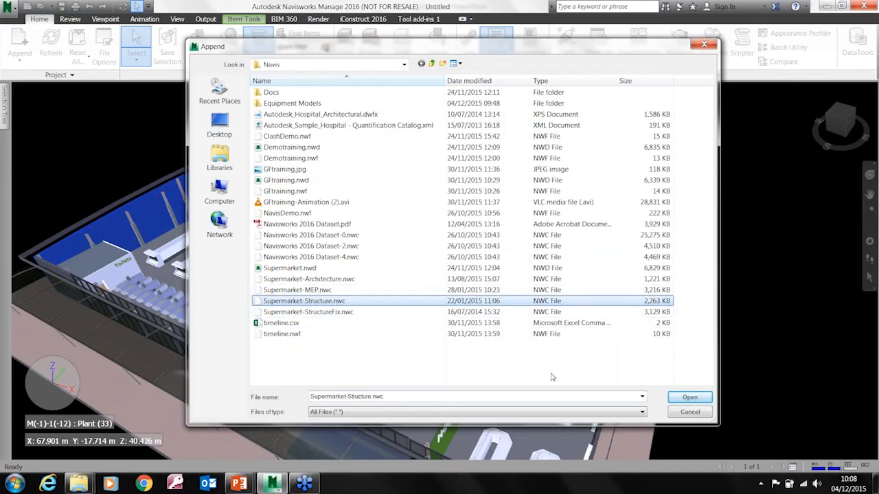
left_click(316, 291, "ctrl")
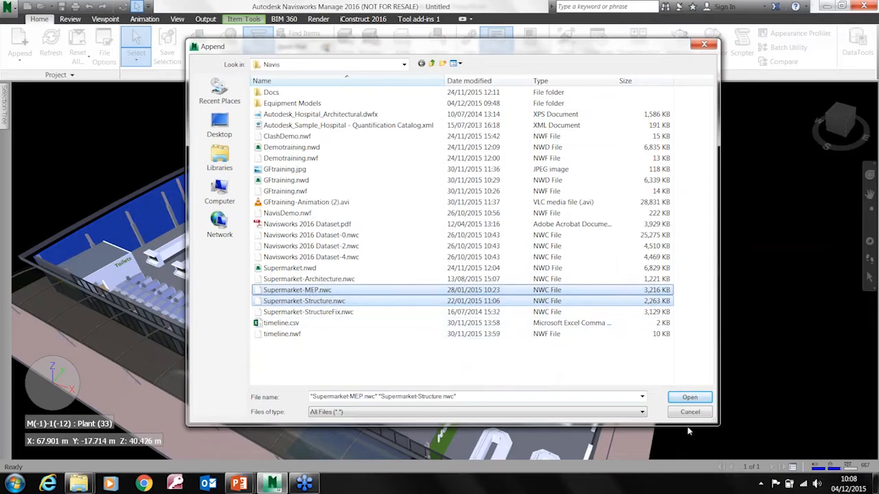
left_click(689, 398)
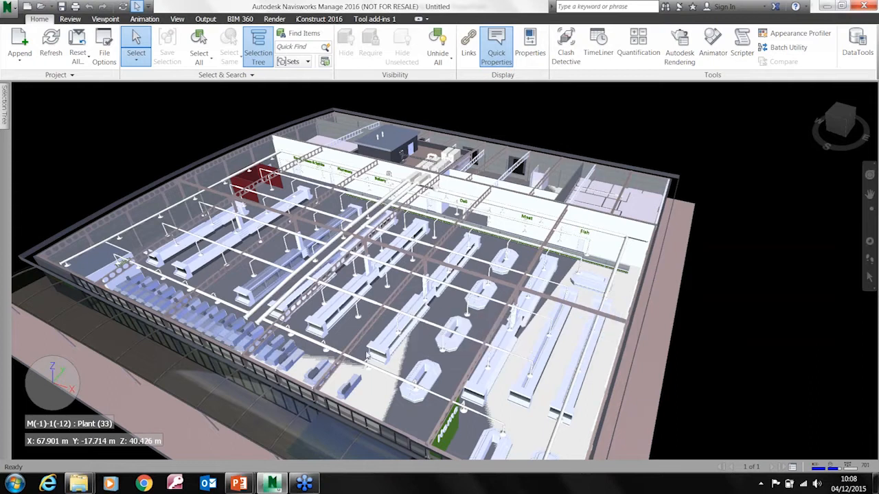
Hide the Analytical Floors item of the structure model covering the shop floor
mouse_move(331, 351)
middle_mouse_down("shift")
mouse_move(335, 343)
mouse_move(323, 346)
mouse_move(337, 355)
middle_mouse_up("shift")
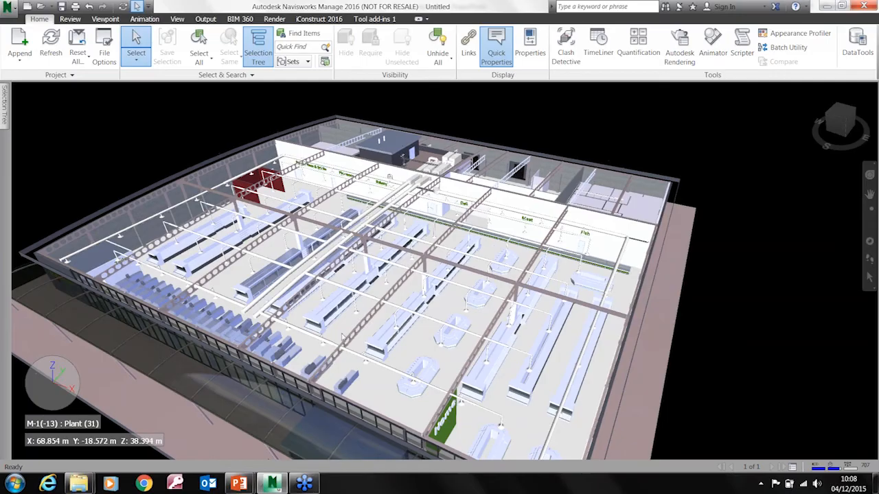
left_click(342, 336)
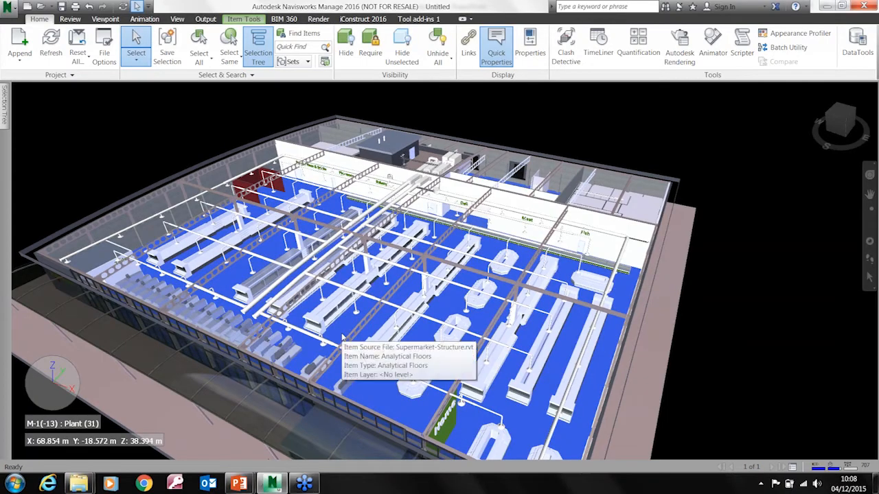
right_click(342, 337)
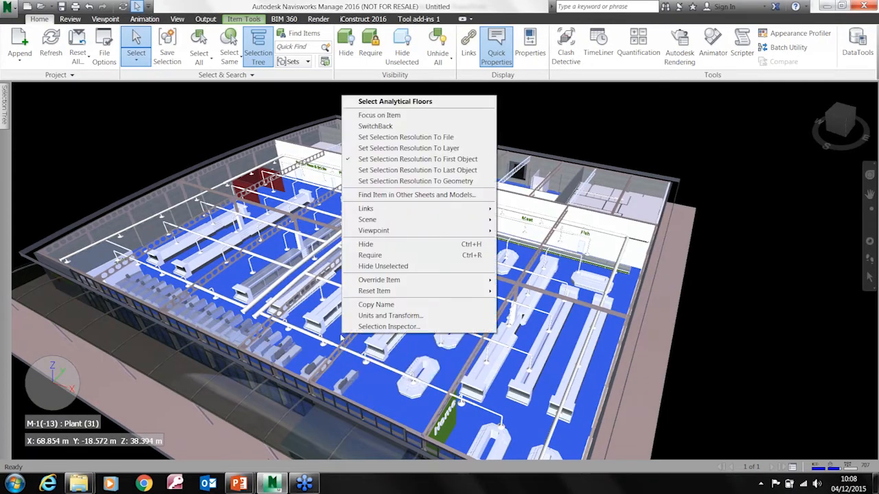
left_click(385, 246)
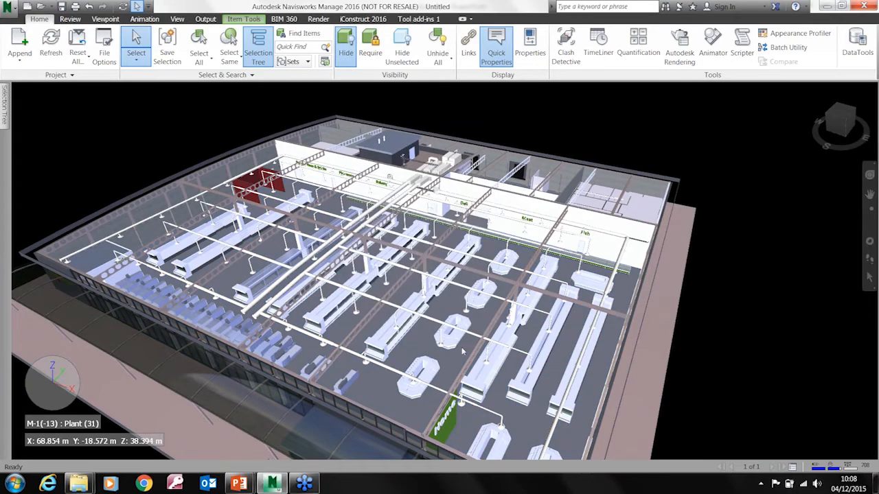
Check the model units, origin, rotation and scale of Supermarket-Architecture.nwc in its Units and Transform settings
middle_click_drag(344, 319, 341, 363, "shift")
scroll(323, 332, "up", 5)
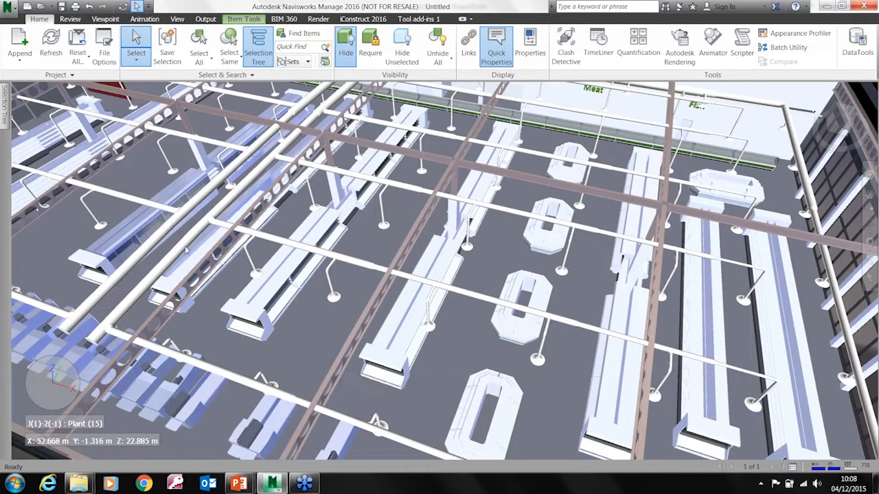
mouse_move(4, 118)
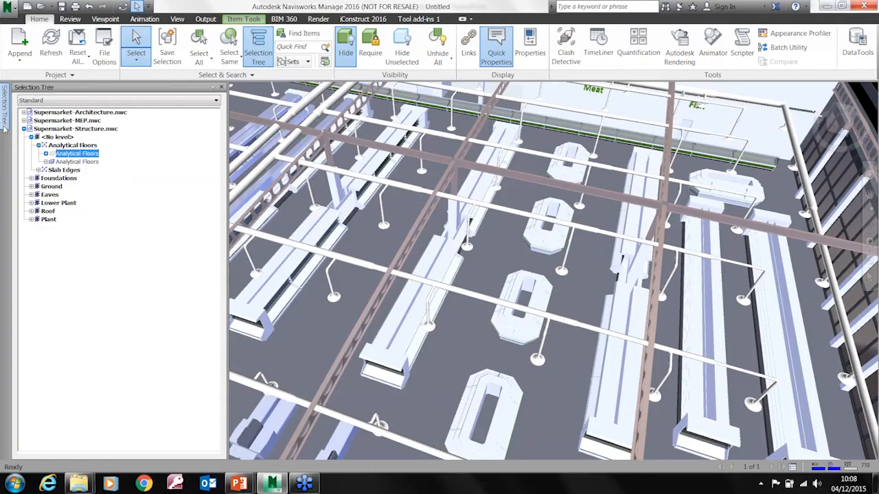
left_click(24, 128)
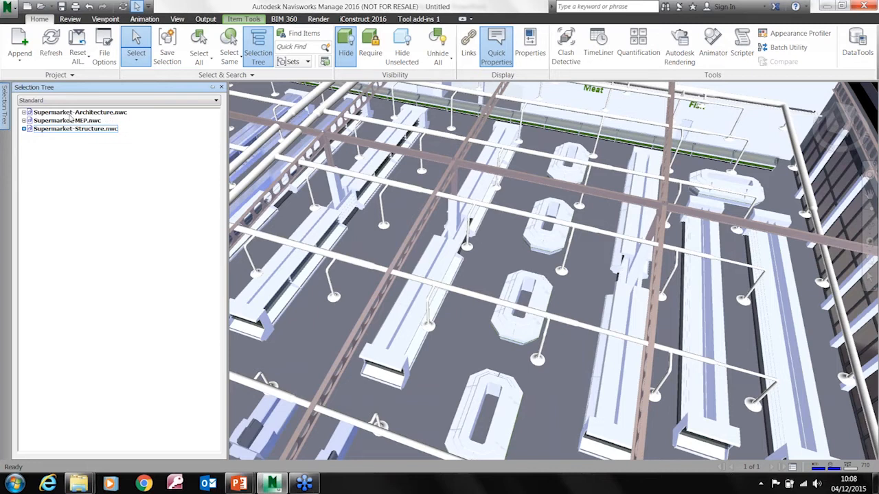
right_click(71, 114)
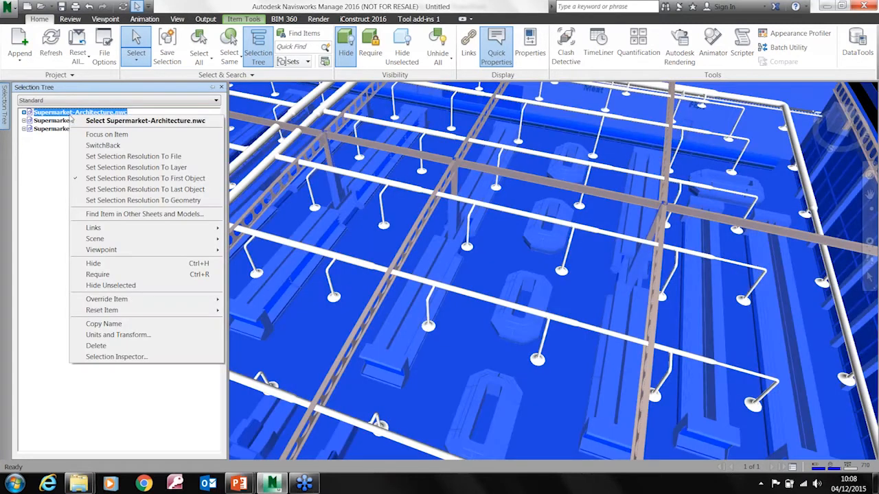
left_click(131, 335)
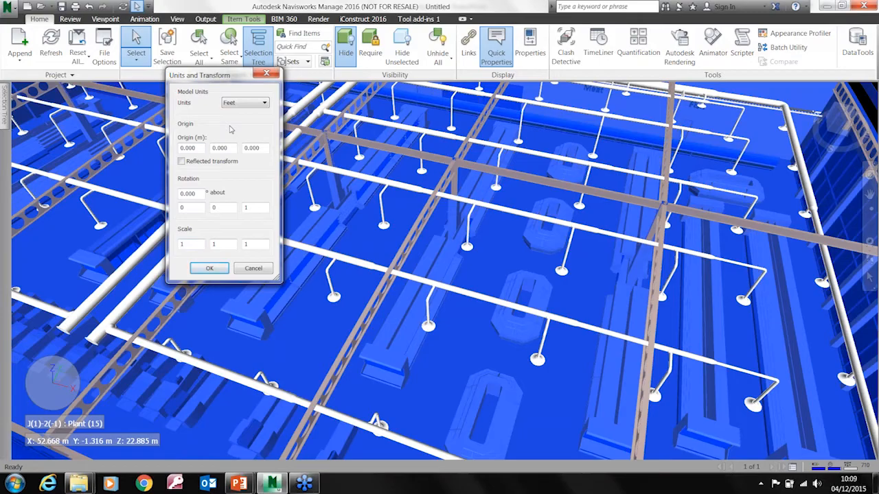
left_click(210, 268)
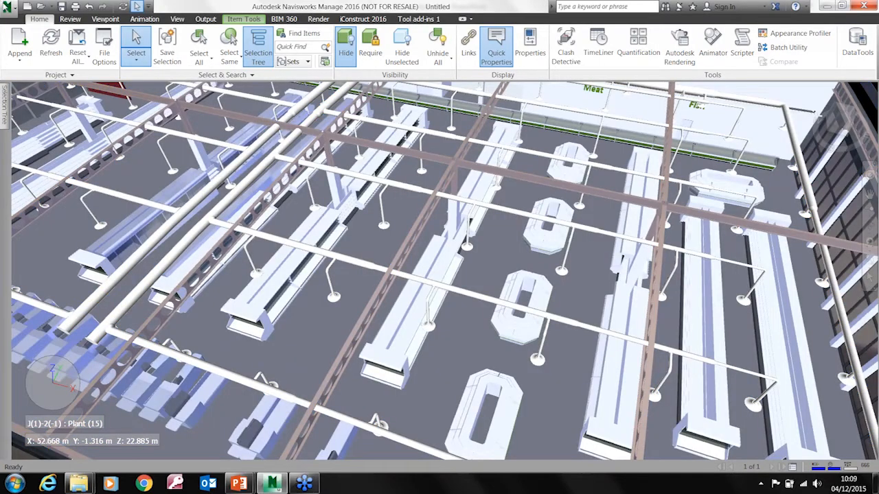
Review the Revit file reader options, including the available Coordinates choices, and leave the options without making changes
left_click(8, 9)
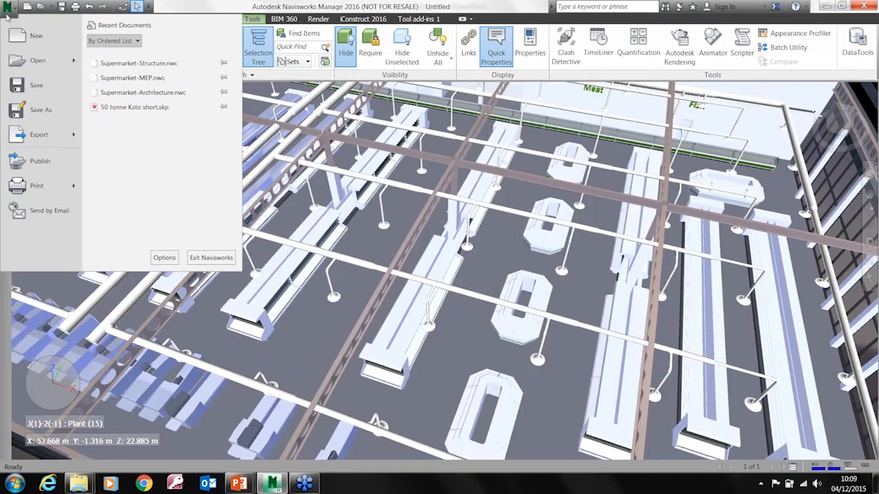
left_click(155, 257)
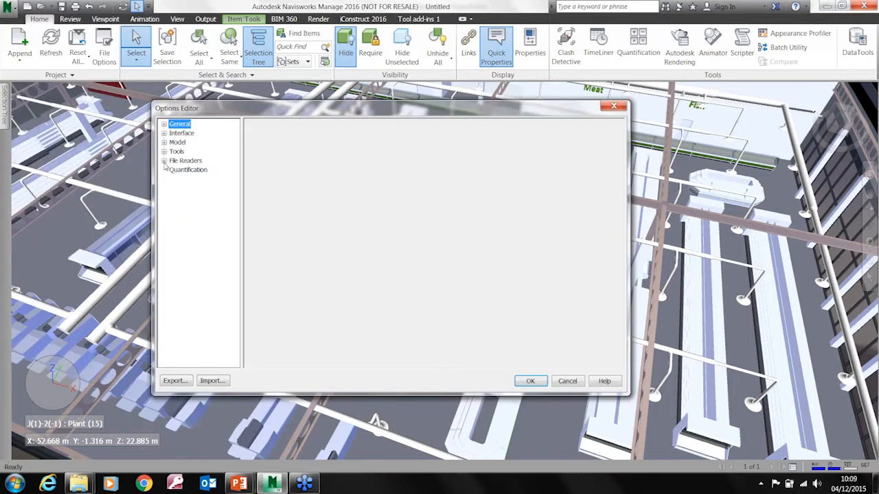
left_click(164, 161)
left_click(184, 326)
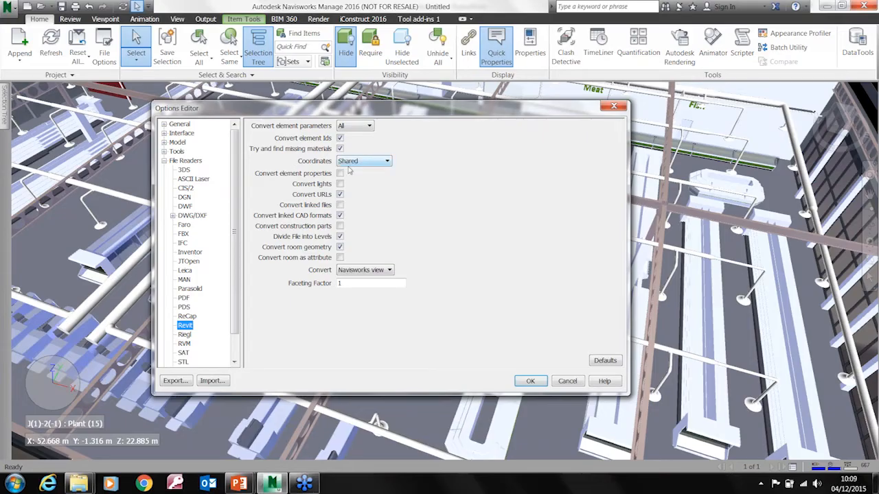
left_click(386, 163)
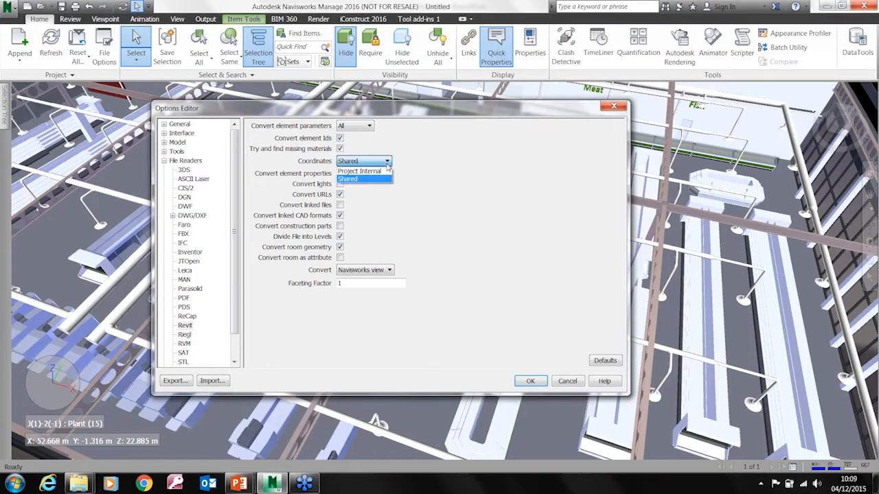
left_click(432, 159)
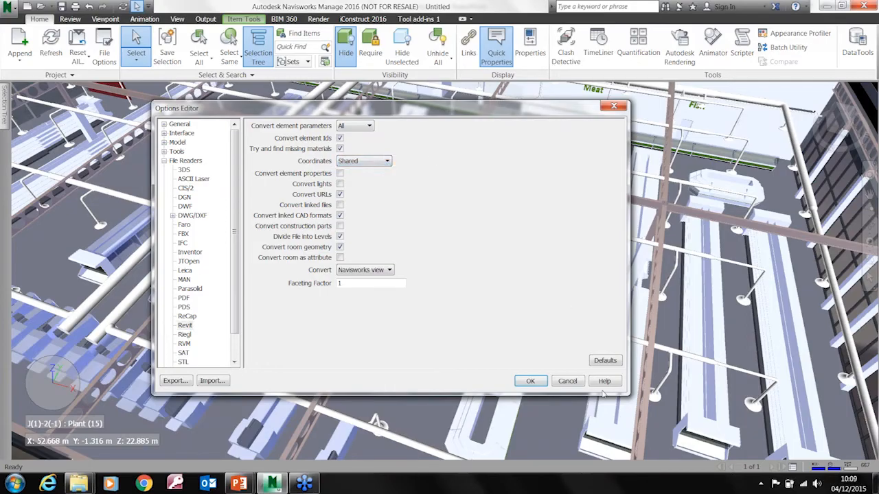
left_click(567, 381)
mouse_move(363, 297)
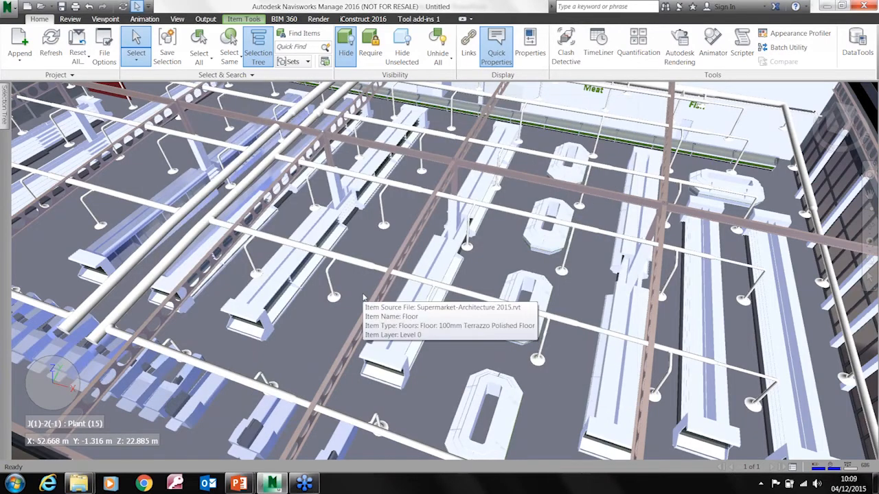
Check the Units and Transform settings of Supermarket-Structure.nwc and close them without changes
mouse_move(4, 104)
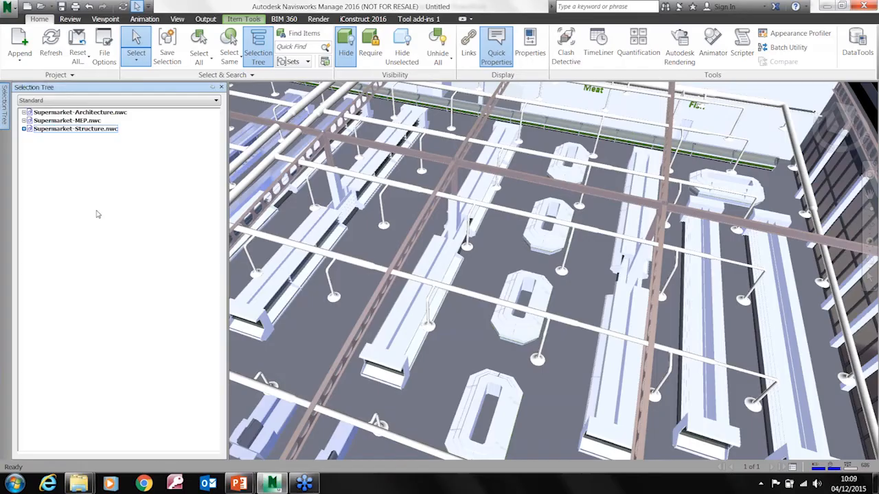
right_click(61, 130)
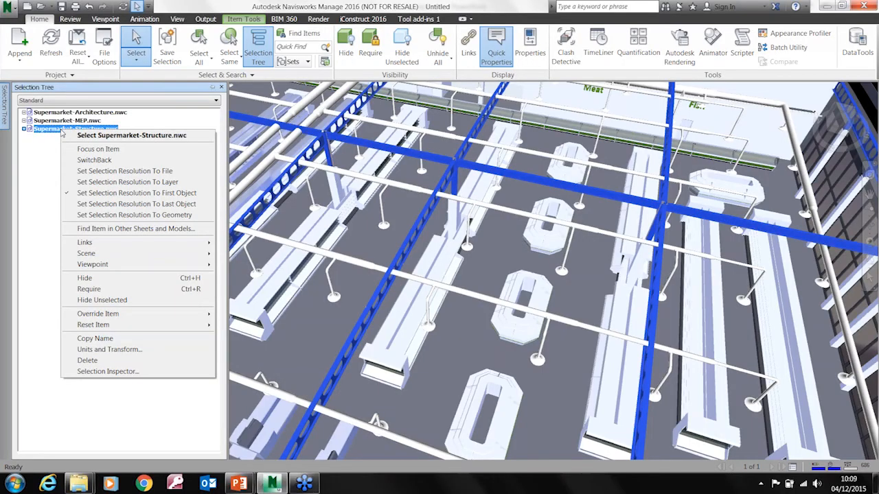
left_click(121, 352)
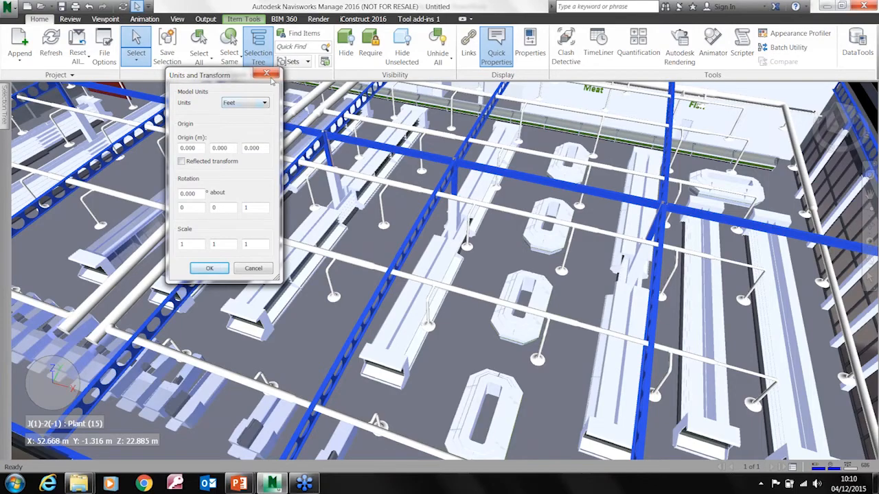
left_click(266, 73)
mouse_move(20, 231)
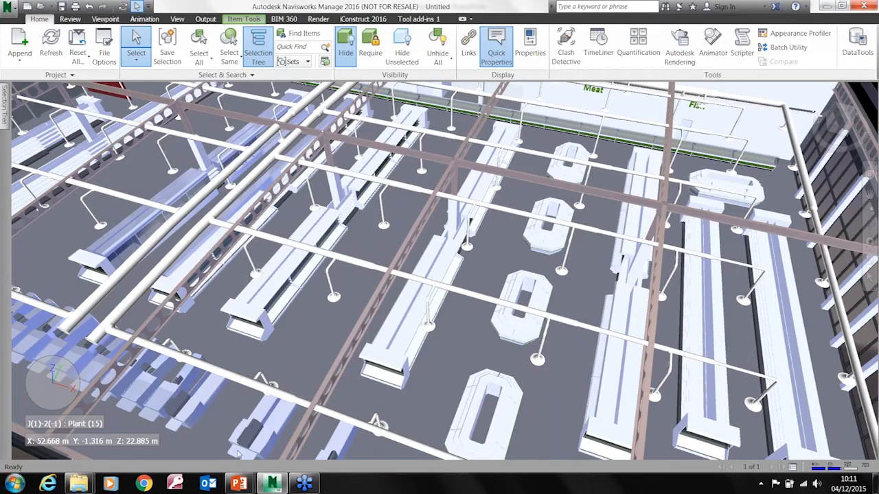
left_click(304, 483)
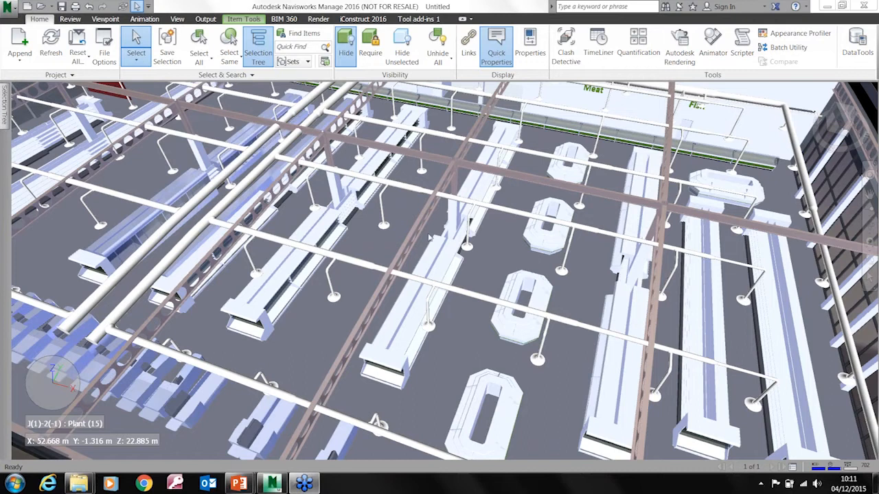
Examine up close where the two main round ducts meet the steel beam above the supermarket's shelving
mouse_move(428, 237)
middle_click_drag(290, 277, 446, 378)
middle_click_drag(305, 261, 265, 361)
middle_click_drag(409, 289, 321, 261)
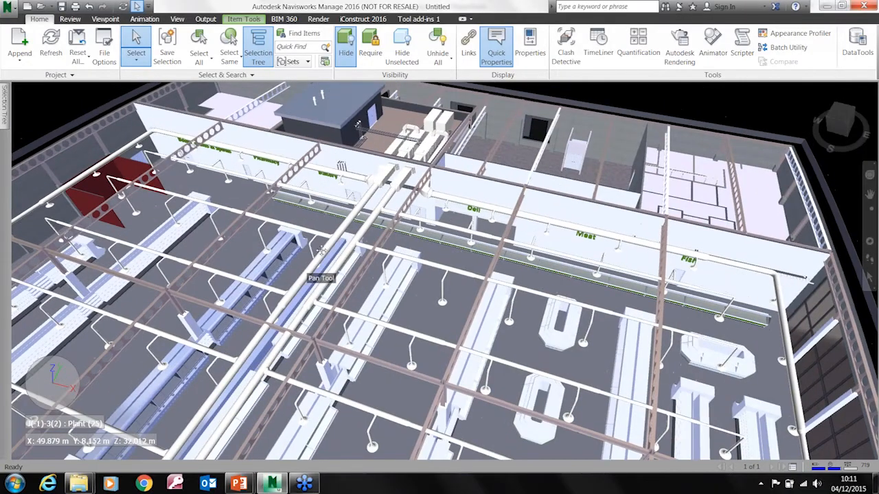
middle_click_drag(595, 284, 419, 347)
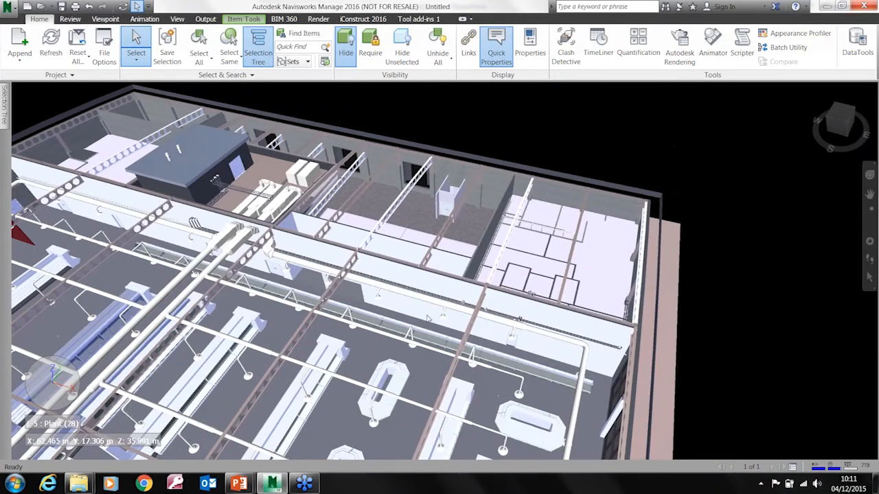
scroll(427, 318, "up", 10)
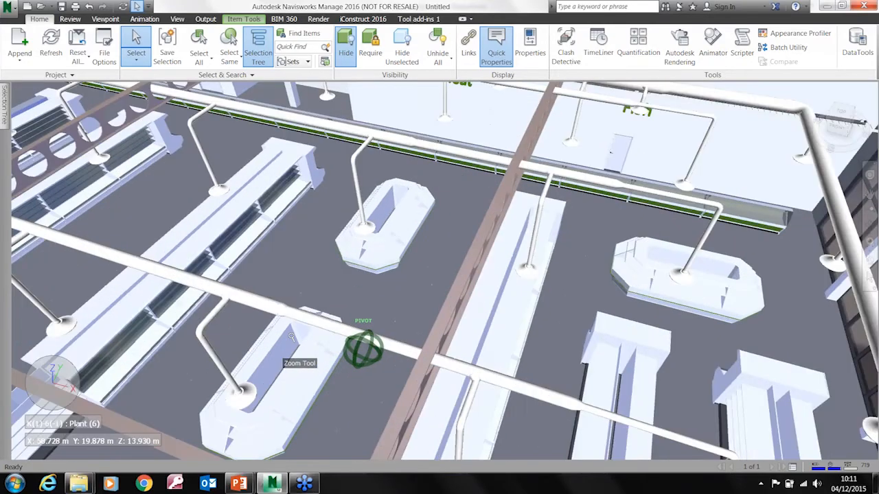
middle_click_drag(292, 336, 449, 219)
middle_click_drag(447, 297, 497, 226, "shift")
middle_click_drag(256, 215, 430, 325)
middle_click_drag(260, 286, 404, 333, "shift")
middle_click_drag(295, 357, 278, 342)
scroll(418, 283, "up", 3)
middle_click_drag(418, 283, 361, 222, "shift")
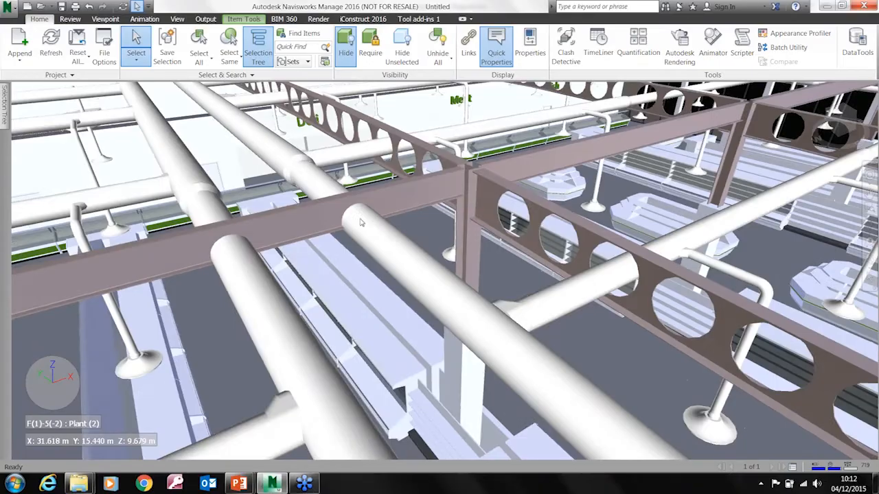
mouse_move(356, 235)
mouse_move(398, 297)
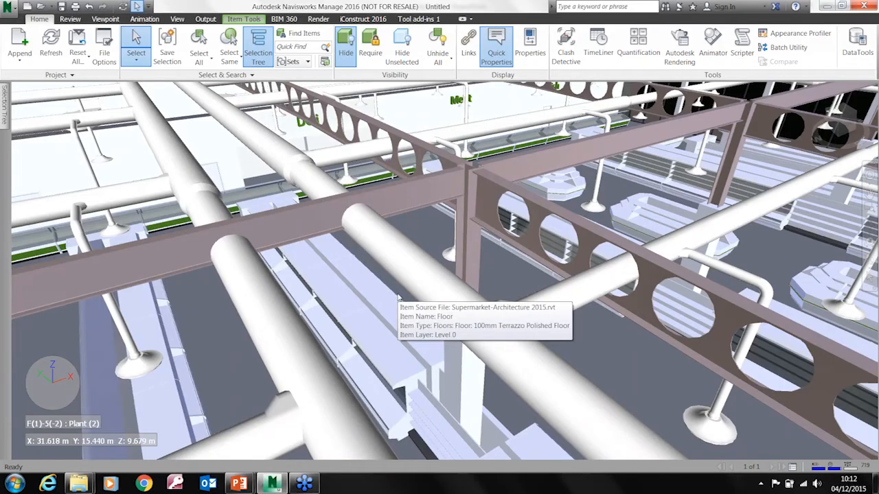
scroll(362, 221, "up", 1)
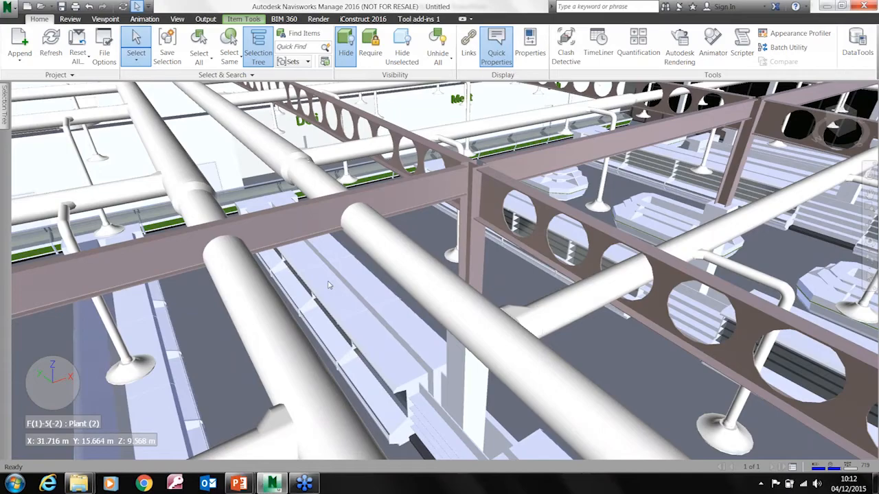
scroll(328, 285, "down", 1)
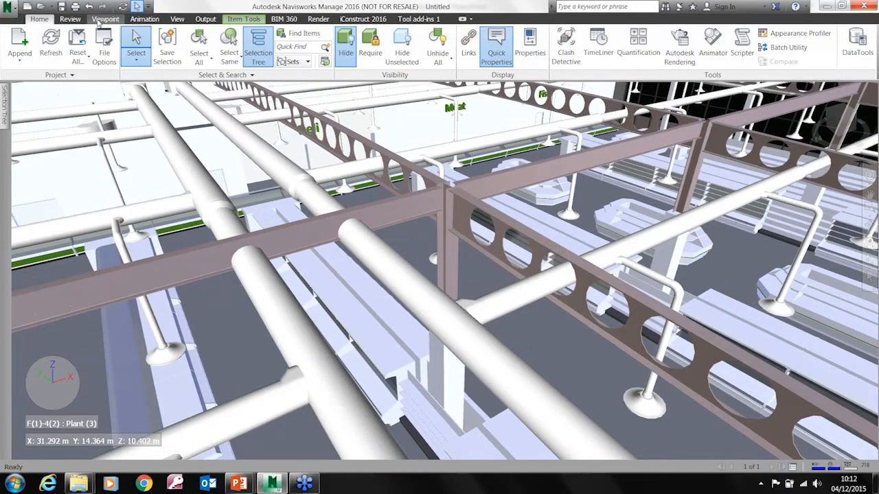
Save a viewpoint of the two main ducts crossing the steel beam and name it Issue1_0
left_click(104, 19)
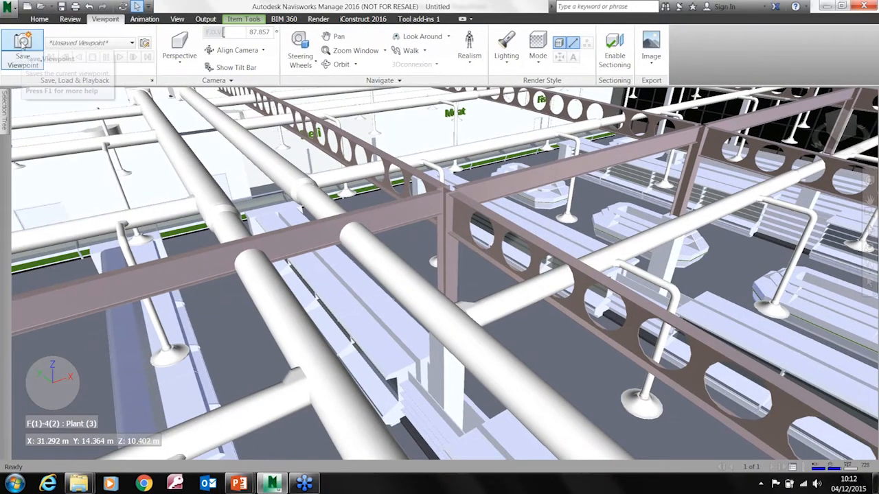
middle_click_drag(242, 167, 255, 167)
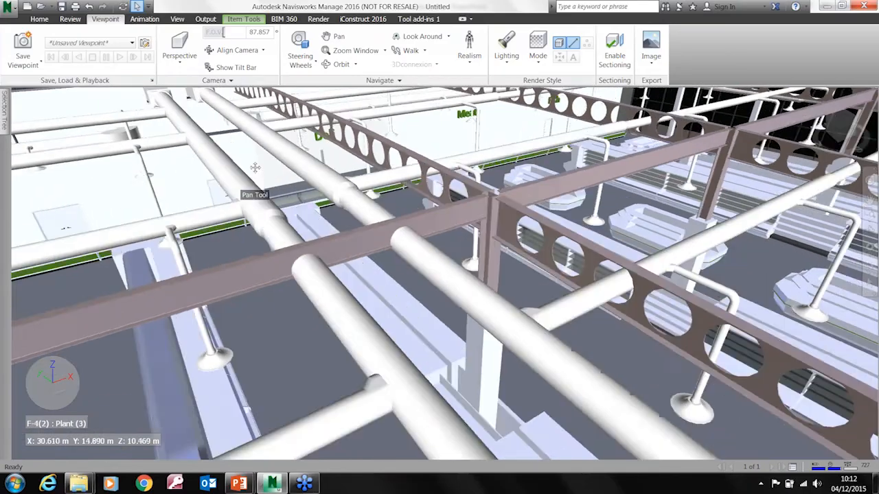
left_click(23, 48)
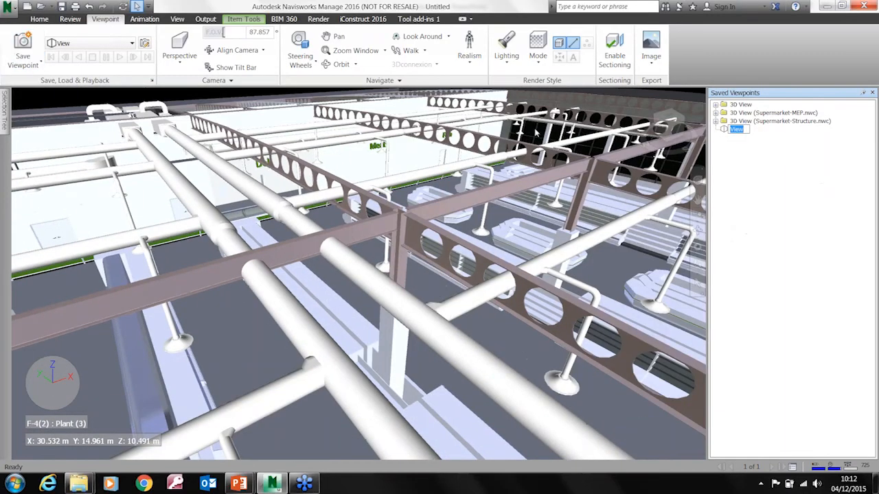
type("Issue1_0")
key("Return")
Save a second viewpoint named Issue1_1, looking down at the duct and beam crossing from the opposite side
mouse_move(229, 447)
middle_mouse_down()
mouse_move(393, 407)
mouse_move(356, 406)
mouse_move(447, 413)
middle_mouse_up()
middle_click_drag(448, 412, 375, 392)
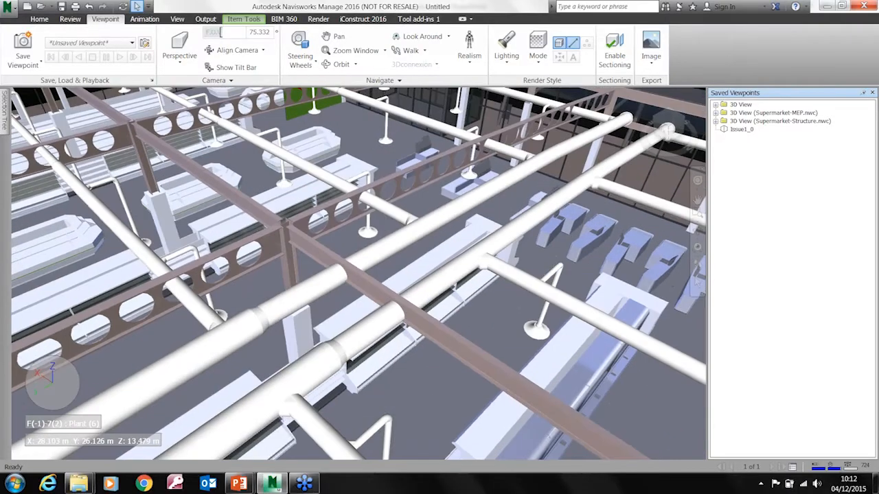
left_click(24, 51)
type("Is")
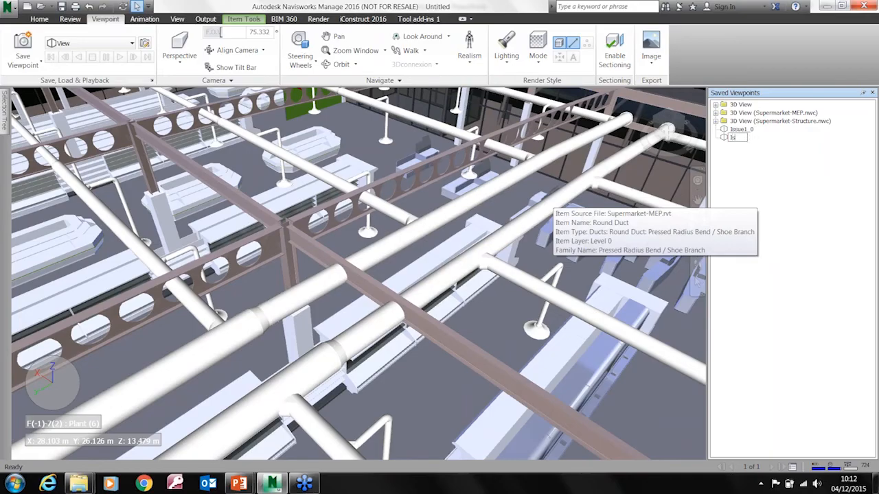
type("sue1_1")
key("Return")
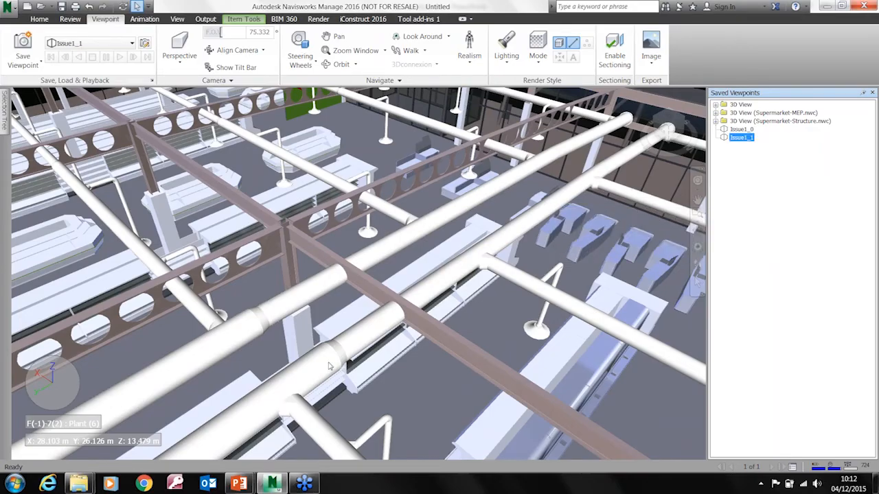
Save a third viewpoint named Issue1_2, looking up at the ducts and beam from inside the shop
middle_click_drag(324, 392, 393, 312, "shift")
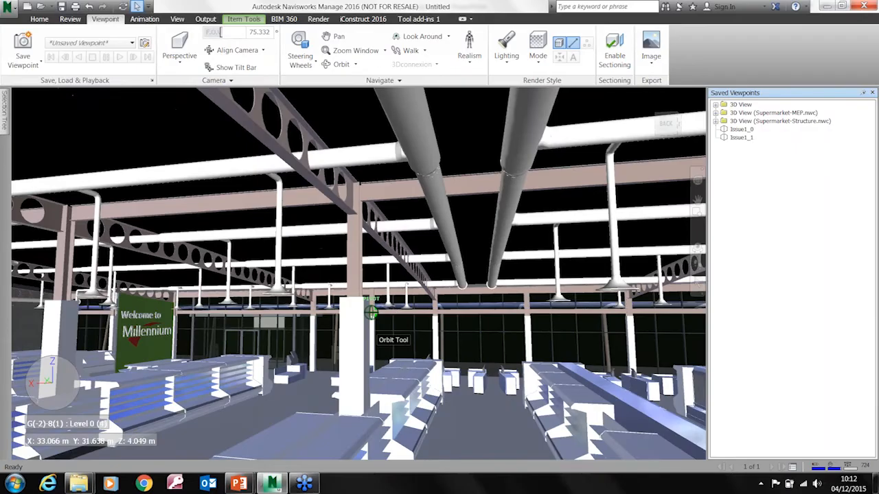
left_click(23, 45)
type("Issue1_2")
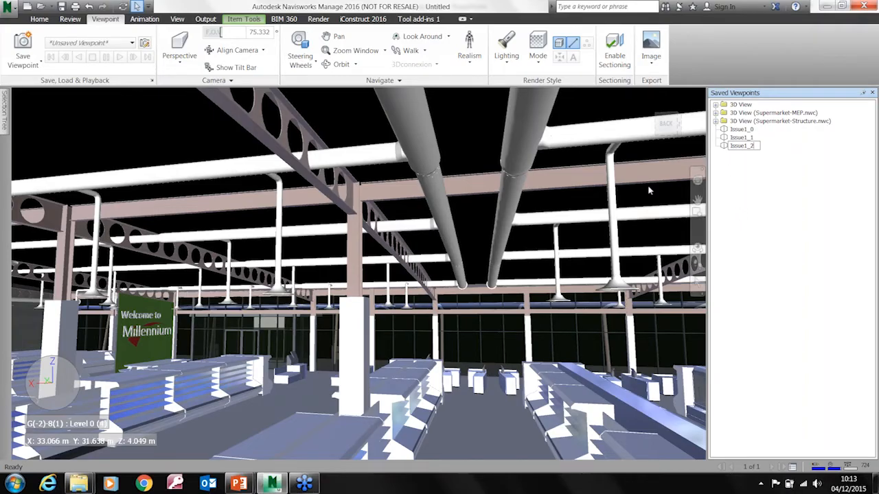
Add an animation named Issue1 to the saved viewpoints and recall the Issue1_0 viewpoint
right_click(742, 173)
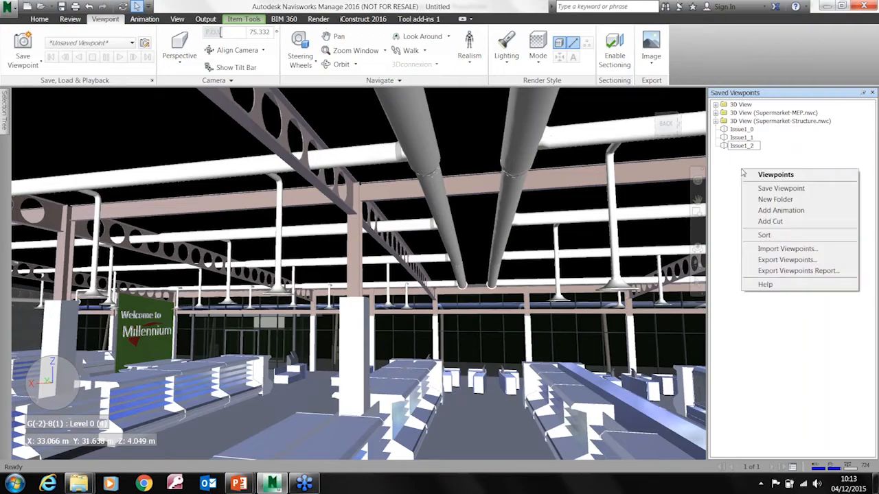
left_click(781, 211)
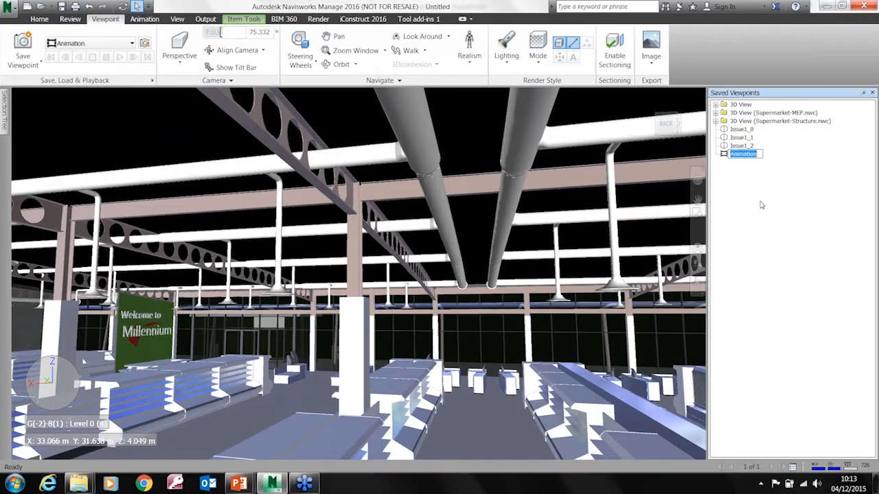
type("Issue1")
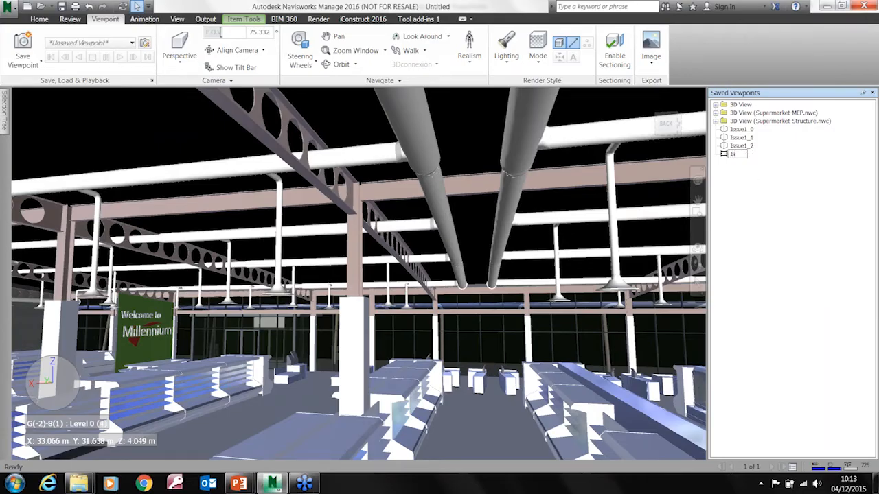
key("Return")
left_click(747, 131)
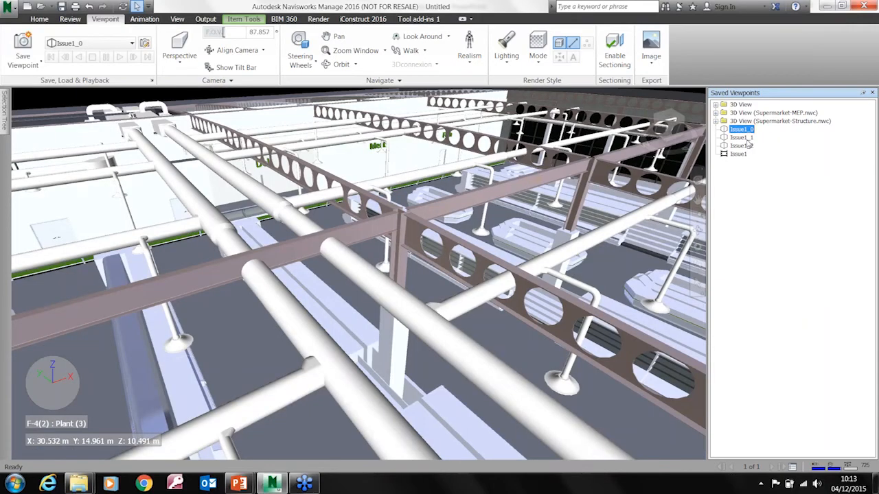
Move the saved viewpoints Issue1_0, Issue1_1 and Issue1_2 into the Issue1 animation
left_click(747, 145, "shift")
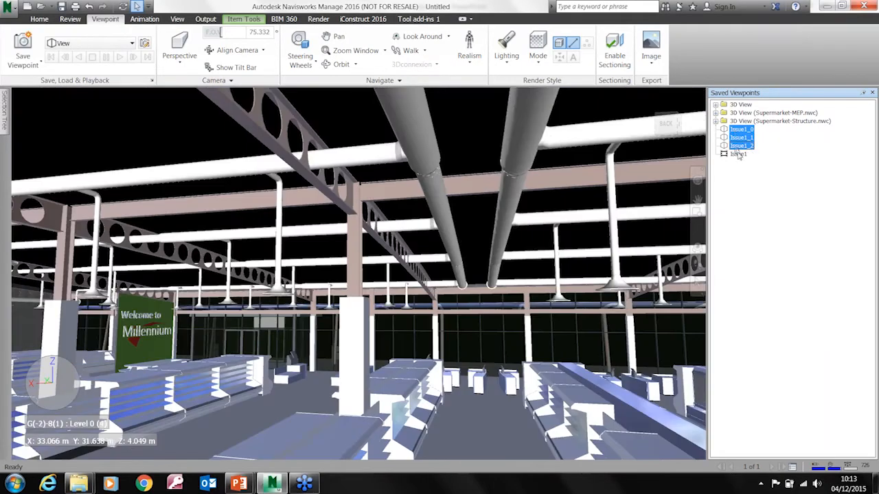
left_click_drag(738, 157, 738, 158)
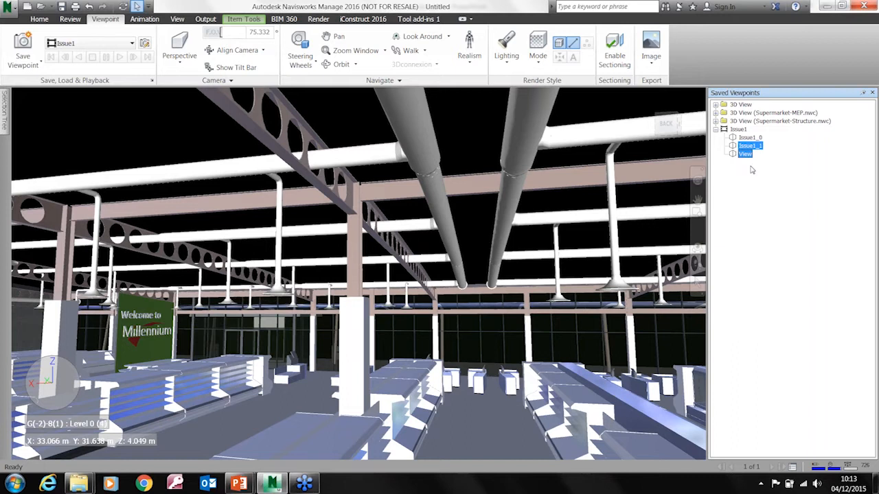
Check each viewpoint inside the Issue1 animation, return to its start and play the animation
left_click(738, 129)
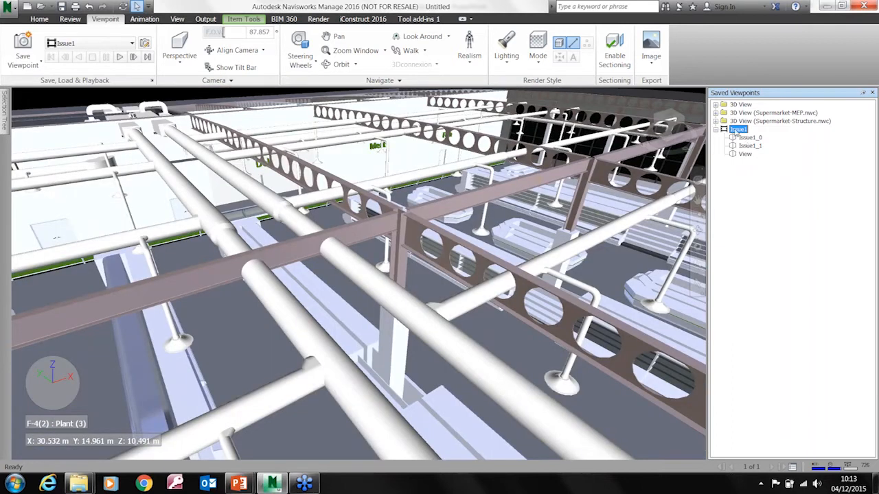
left_click(748, 138)
left_click(748, 146)
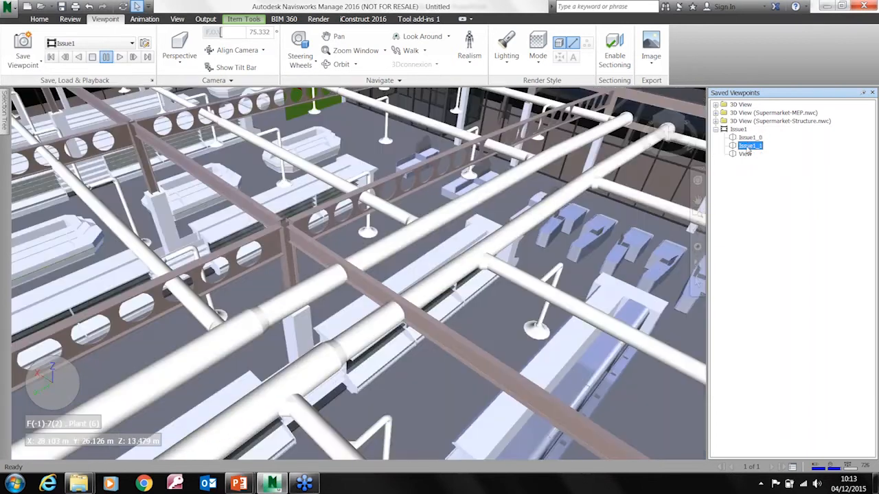
left_click(746, 154)
left_click(741, 138)
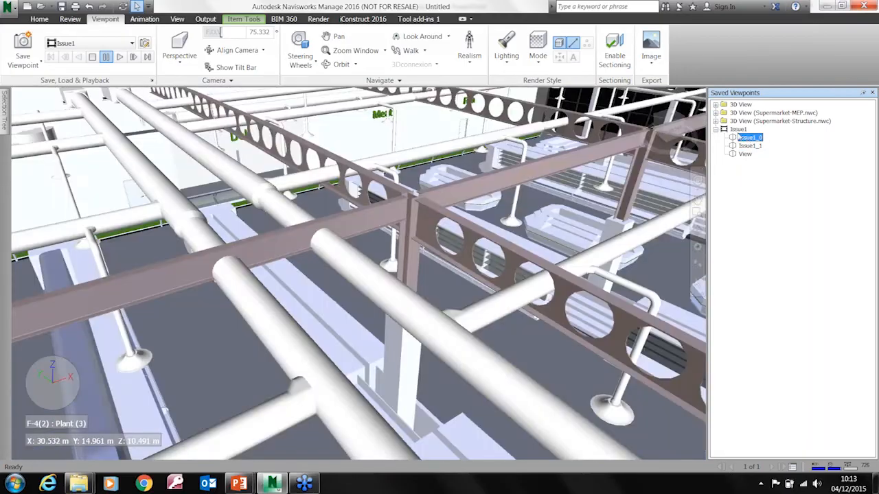
left_click(738, 129)
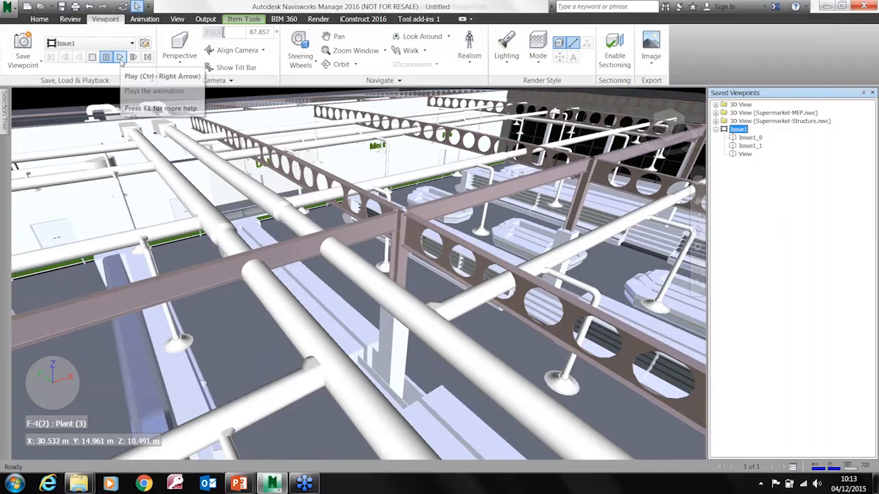
left_click(120, 59)
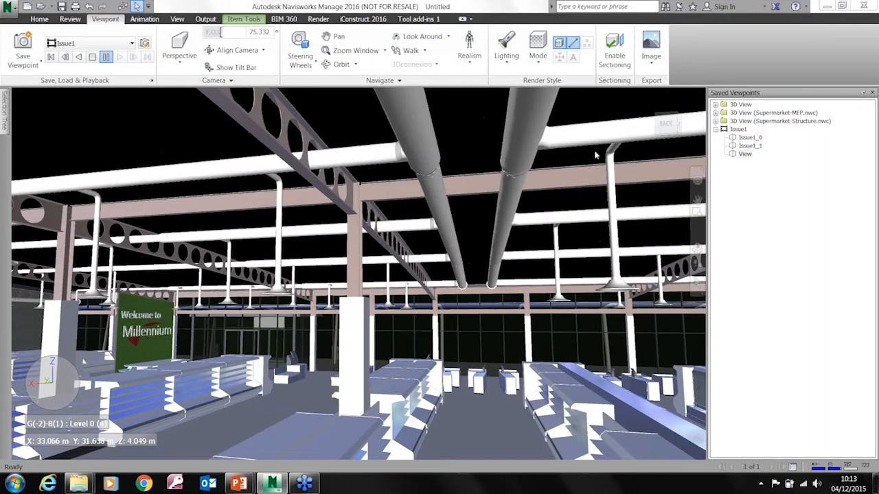
middle_click_drag(452, 307, 412, 354, "shift")
scroll(330, 349, "down", 4)
scroll(329, 349, "down", 5)
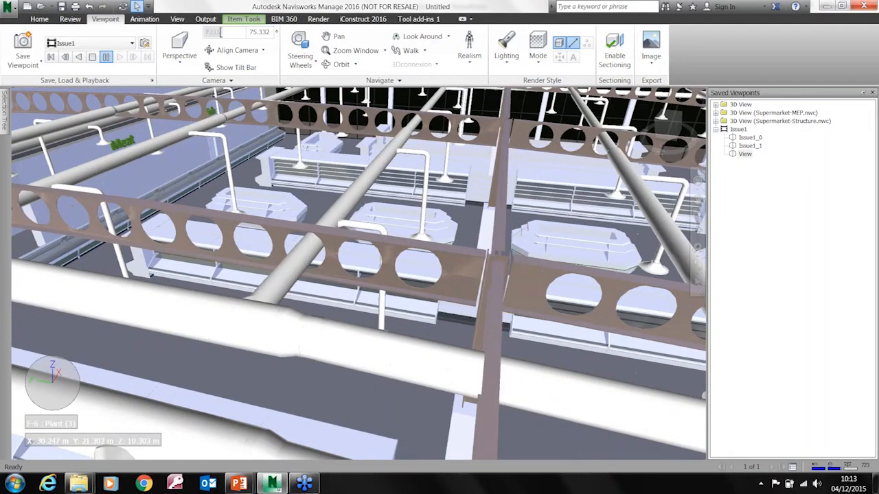
scroll(418, 355, "down", 3)
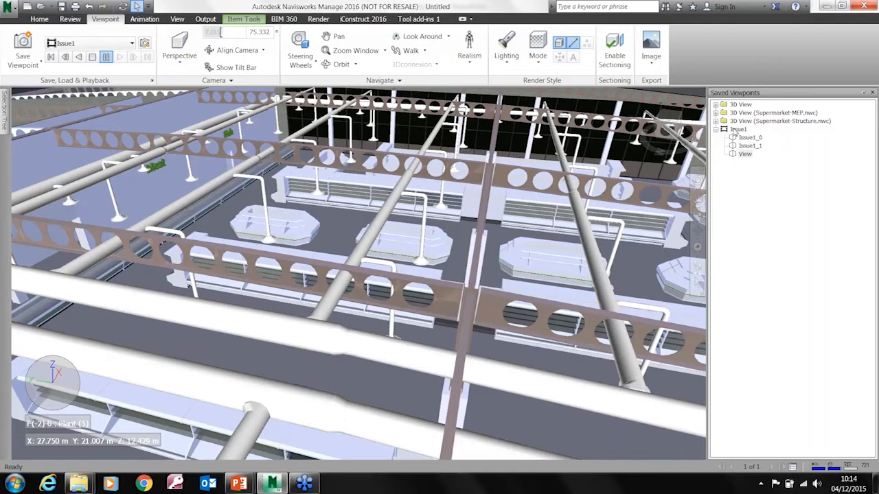
Recall the Issue1 animation and review its Windows AVI export settings, video compression options and save location without exporting
left_click(737, 129)
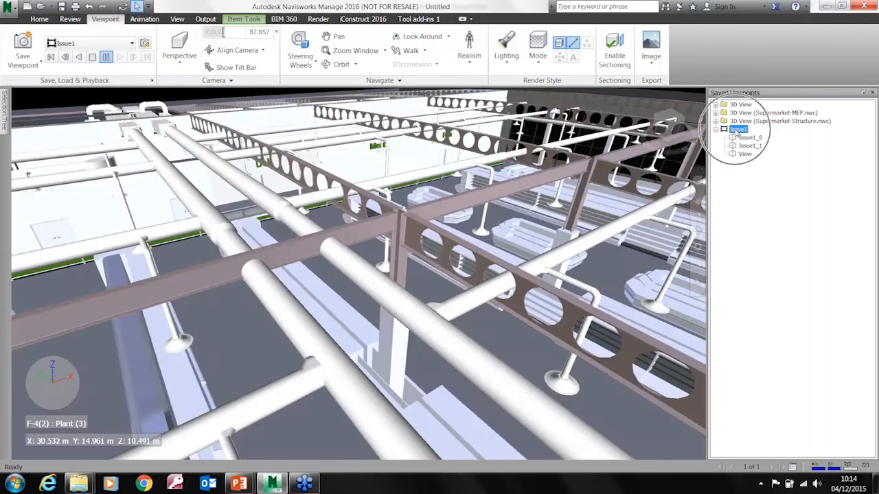
left_click(204, 19)
left_click(267, 46)
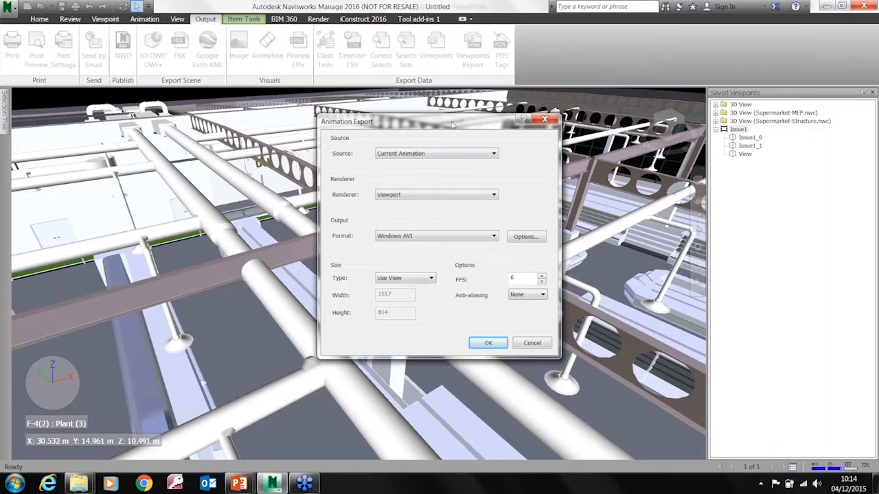
left_click_drag(453, 124, 446, 106)
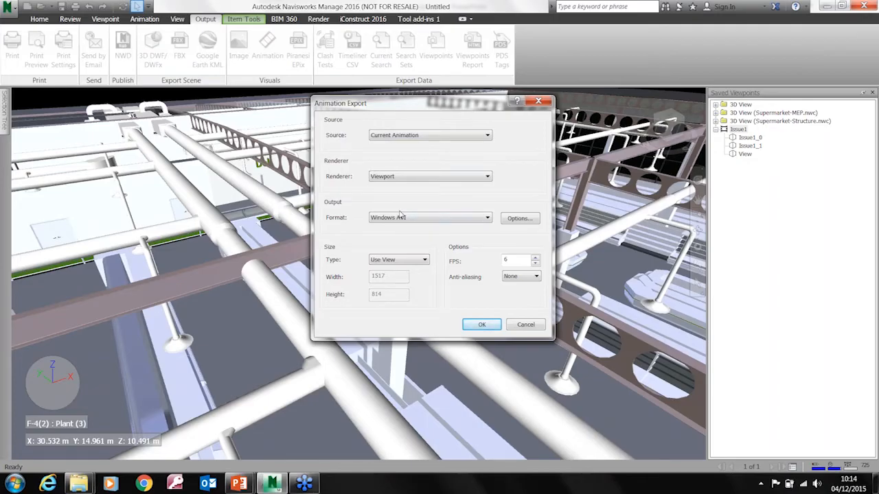
left_click(520, 218)
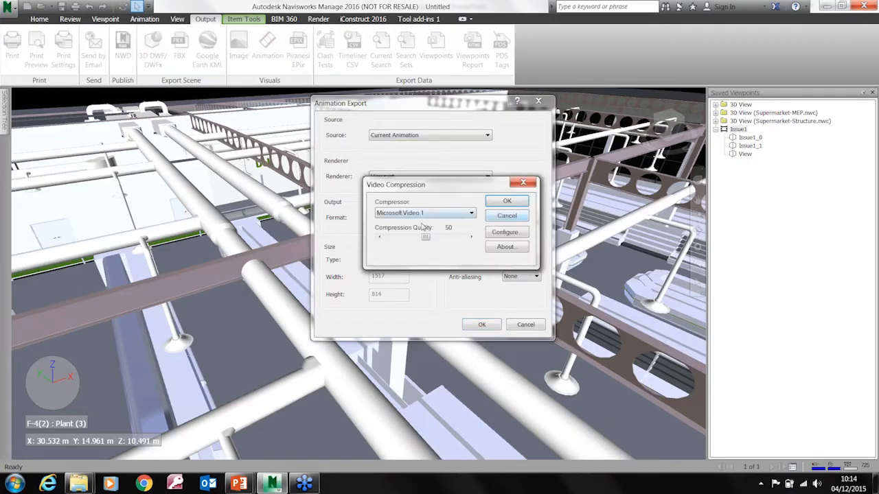
left_click(503, 217)
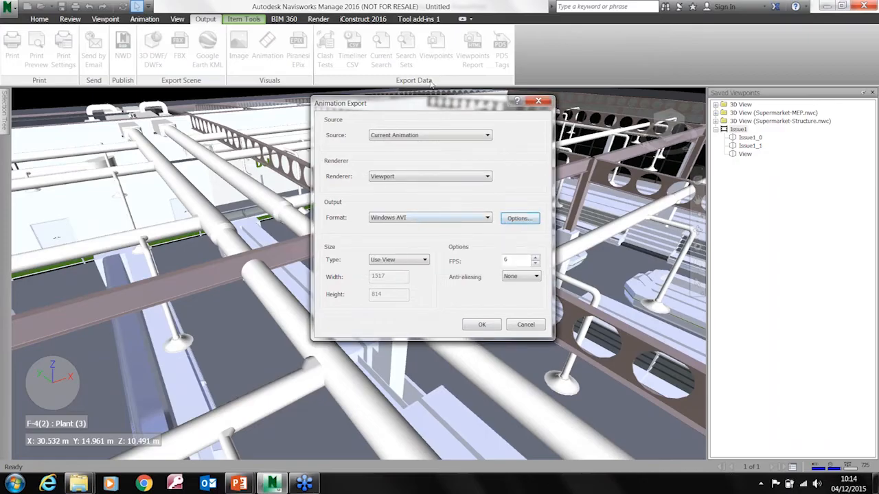
left_click(482, 325)
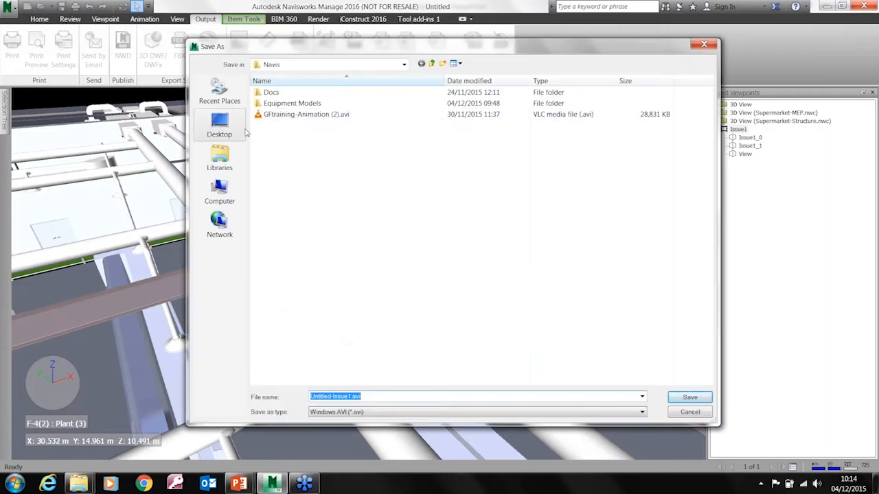
left_click(695, 416)
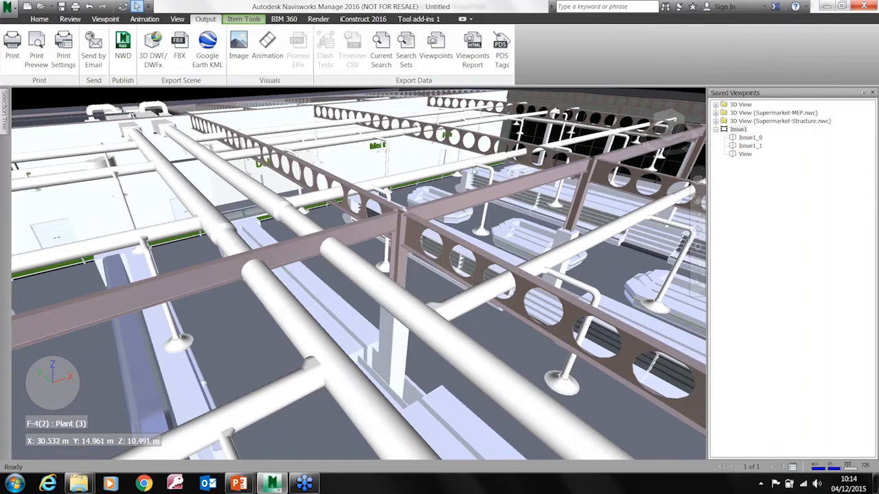
Activate the Walk tool and walk and look around the model among the ceiling ducts and beams
middle_click_drag(389, 246, 365, 258)
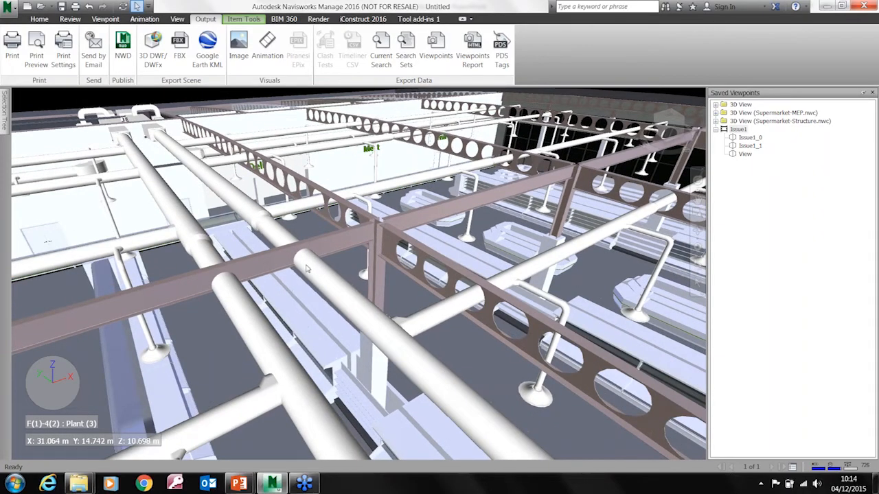
scroll(307, 269, "up", 1)
middle_click_drag(216, 260, 360, 248)
middle_click_drag(410, 261, 347, 264, "shift")
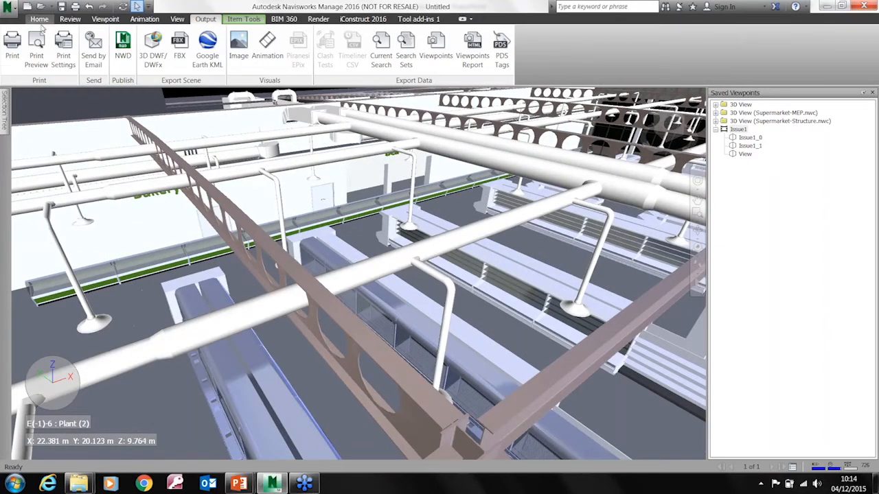
left_click(71, 19)
left_click(105, 18)
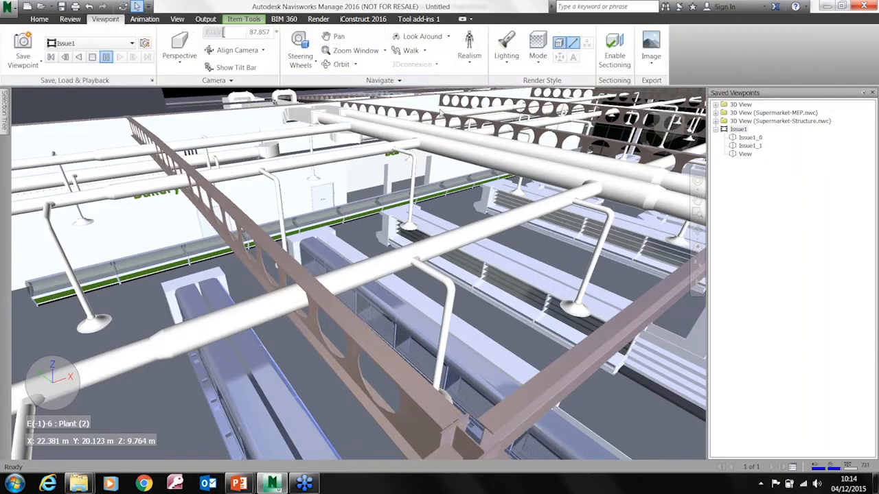
left_click(406, 52)
mouse_move(427, 285)
left_mouse_down()
mouse_move(432, 251)
mouse_move(473, 234)
mouse_move(526, 241)
mouse_move(438, 276)
left_mouse_up()
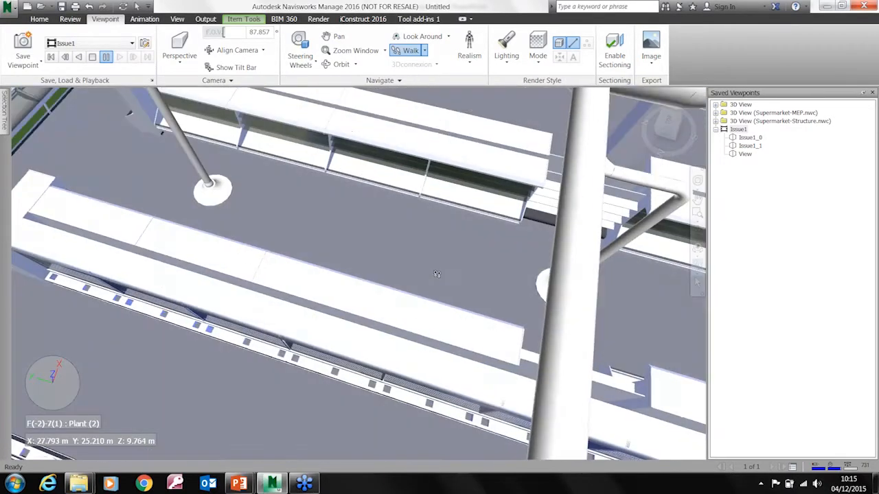
mouse_move(436, 274)
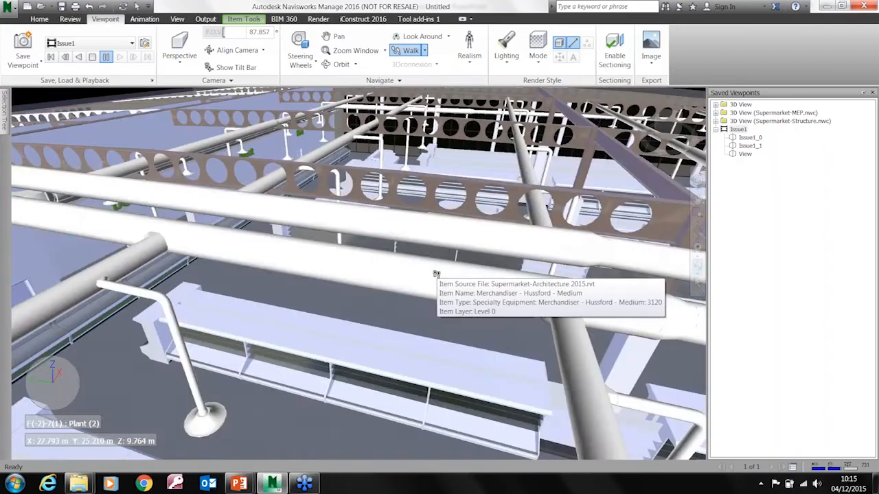
scroll(436, 274, "up", 3)
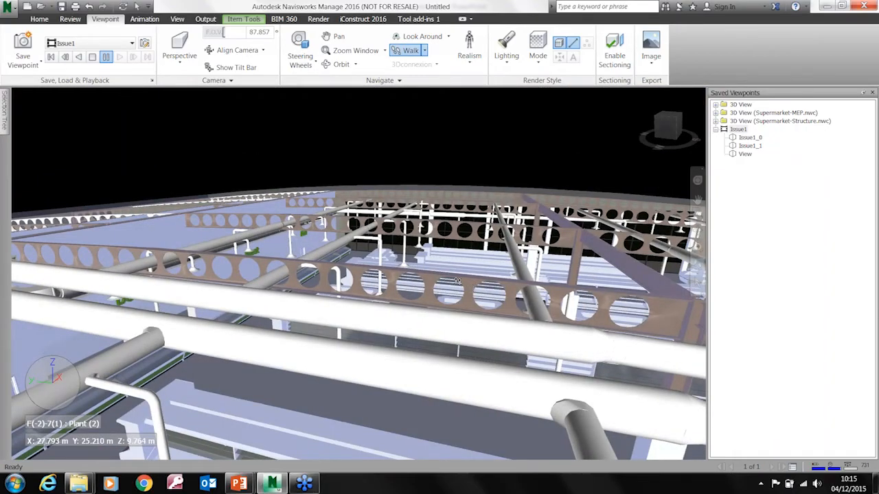
Turn on Collision and Gravity for walking and walk at floor level into the aisle between the shelving units
left_click(466, 63)
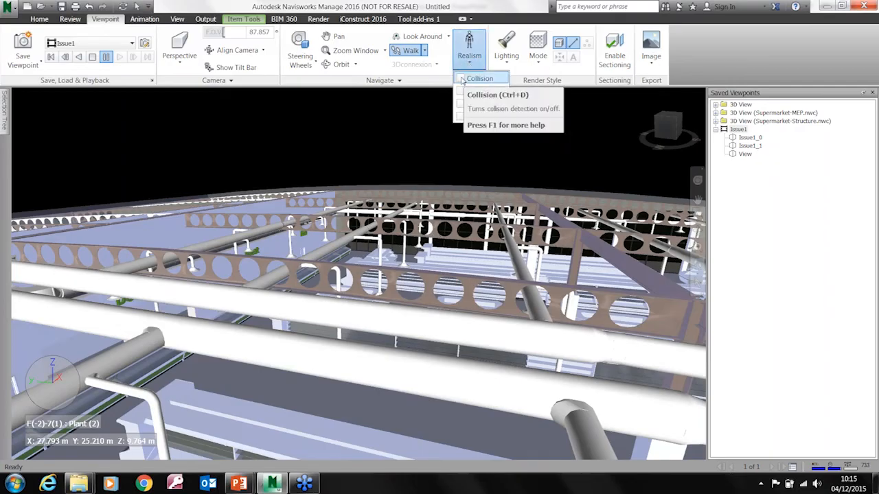
left_click(461, 93)
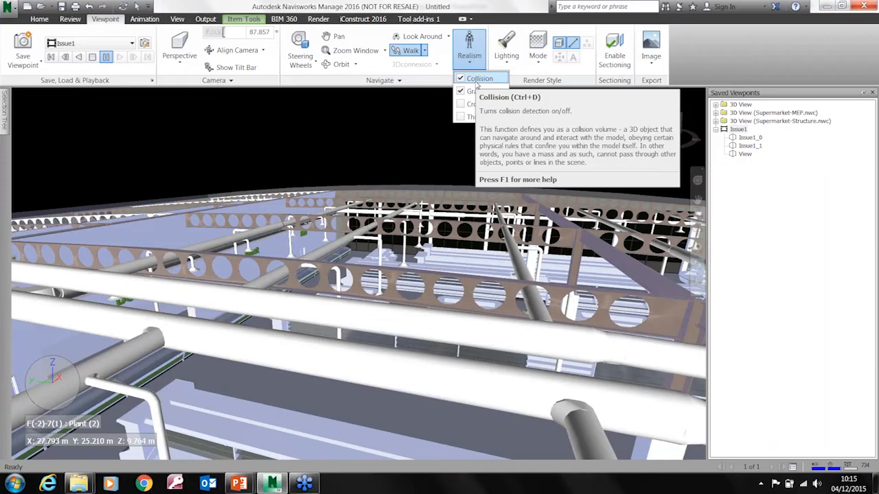
left_click(404, 403)
left_click_drag(402, 396, 601, 241)
scroll(596, 258, "up", 6)
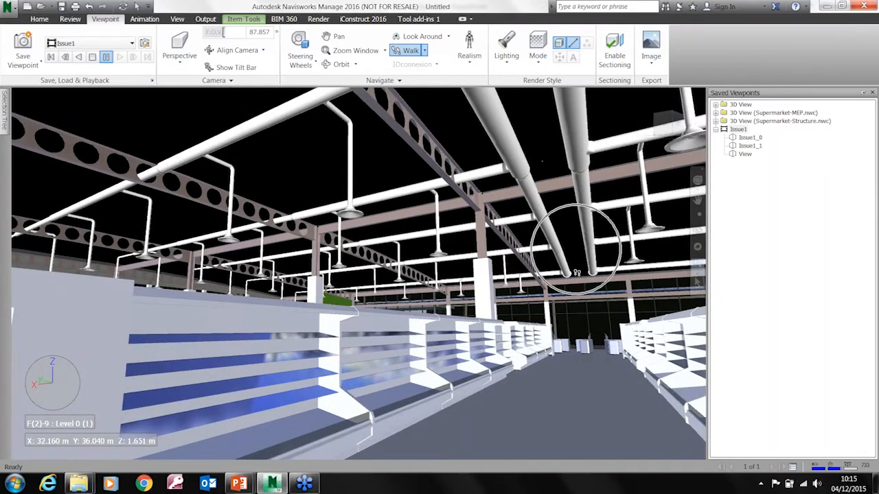
scroll(575, 325, "down", 8)
scroll(575, 325, "up", 4)
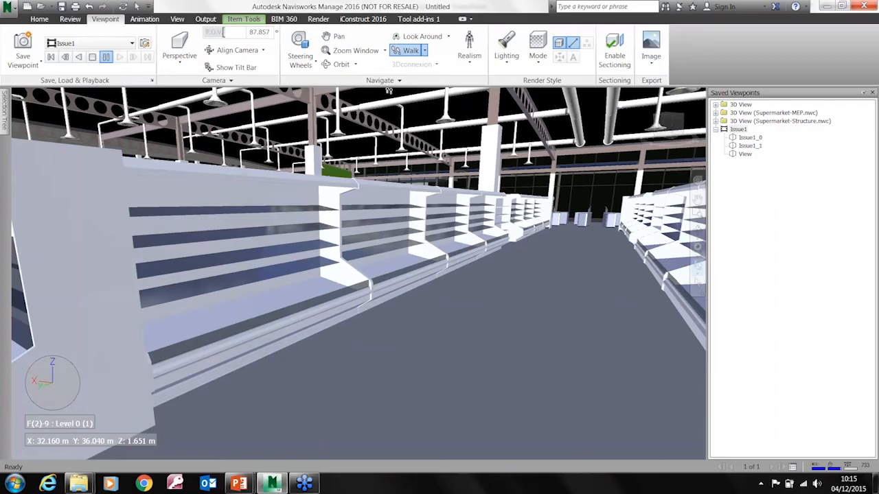
Turn on Third Person and Crouch, and walk the avatar along the shelving aisle towards the checkouts
left_click(469, 50)
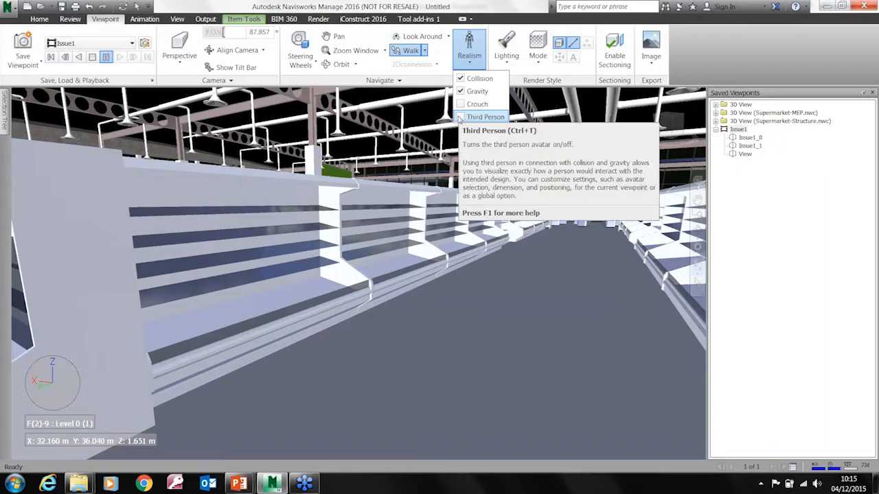
left_click(472, 117)
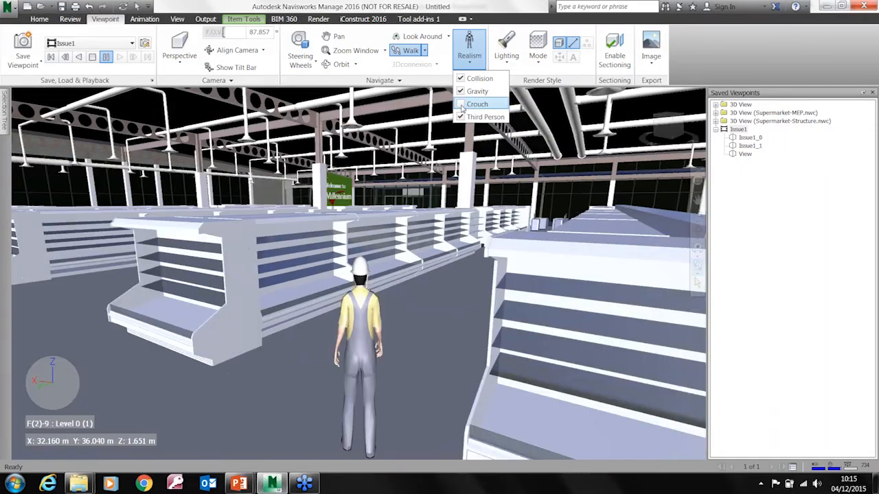
left_click(461, 108)
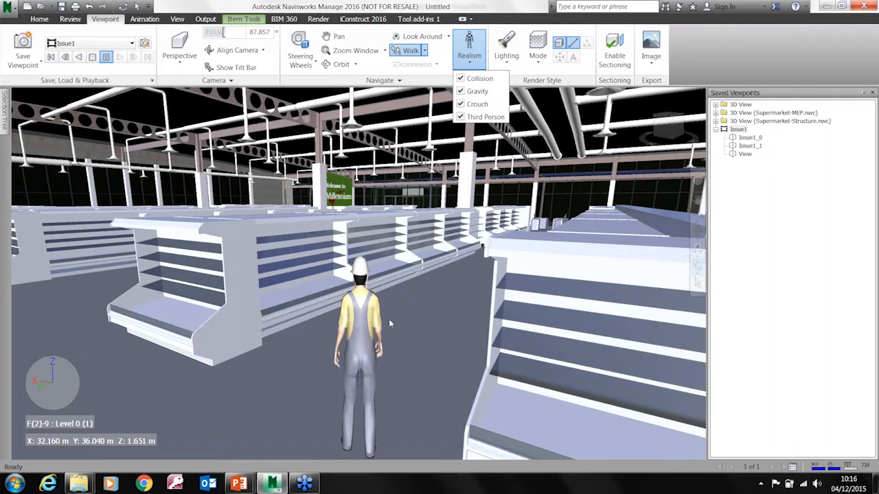
left_click(870, 198)
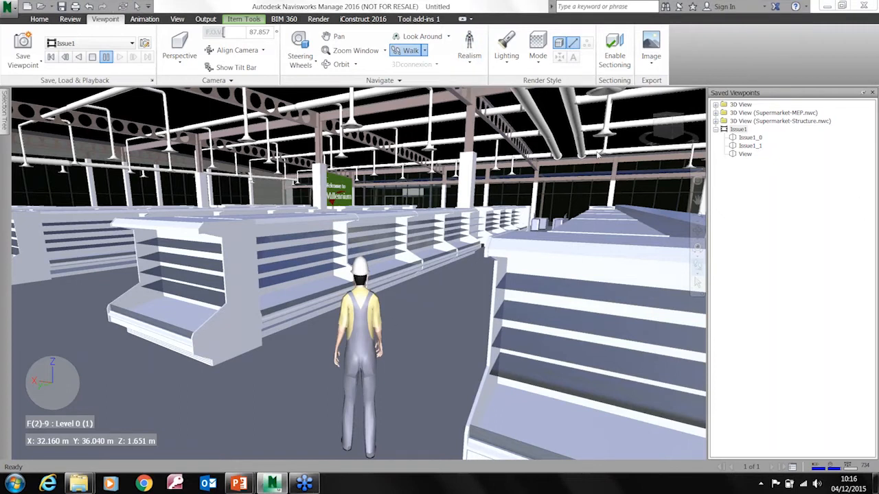
mouse_move(362, 360)
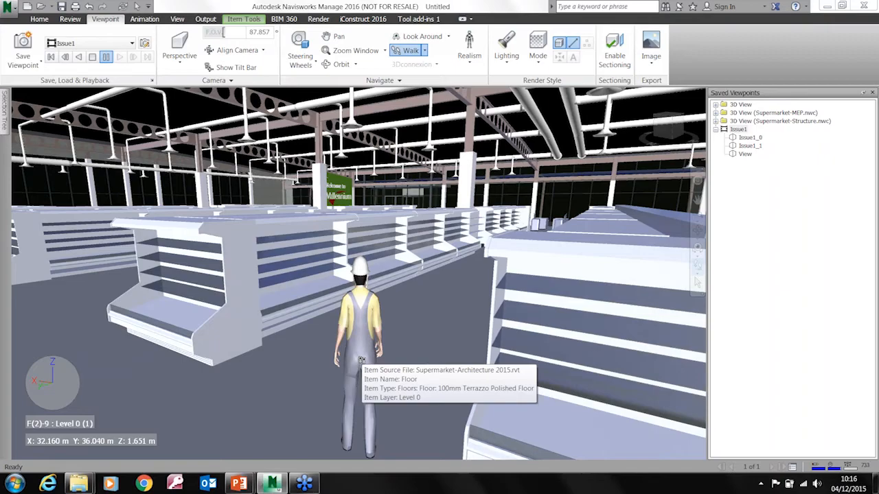
left_click_drag(383, 326, 199, 247)
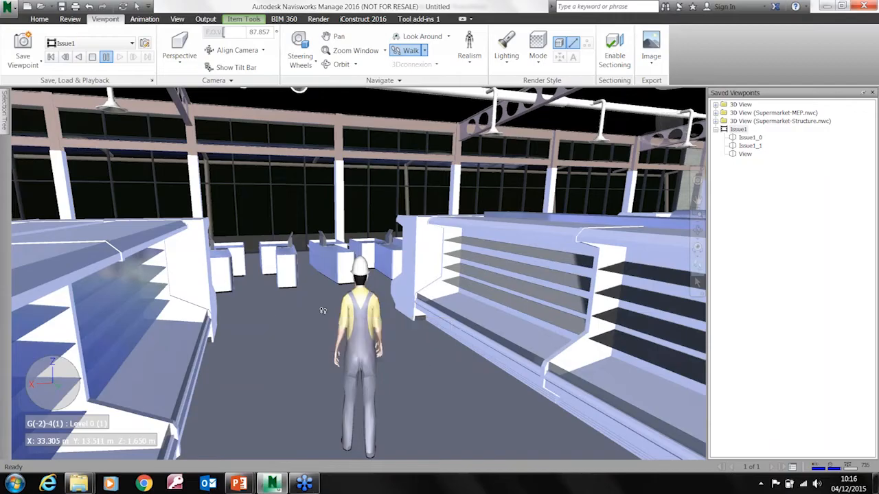
Open the current viewpoint's collision settings and review the viewer height and the available third-person avatars without changing them
right_click(301, 309)
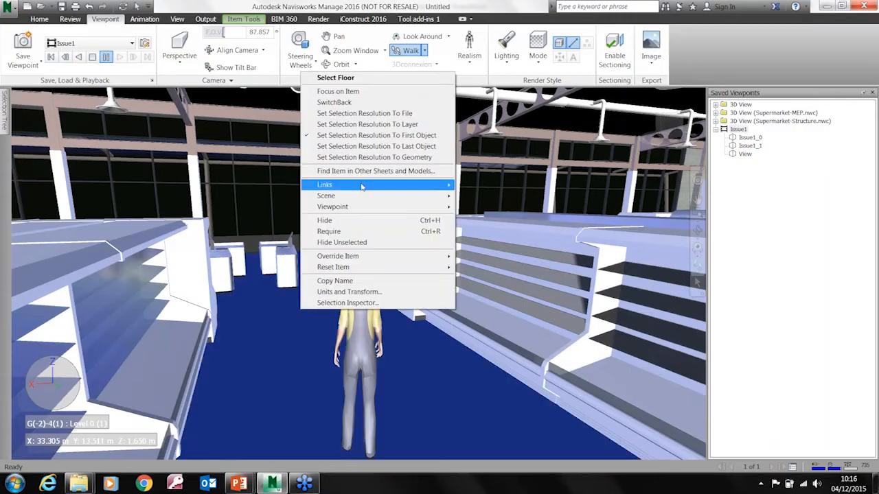
mouse_move(396, 208)
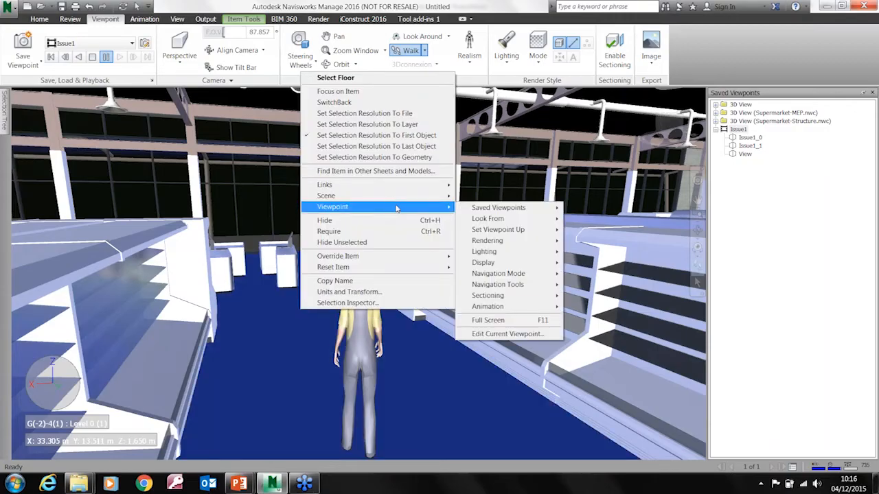
left_click(502, 334)
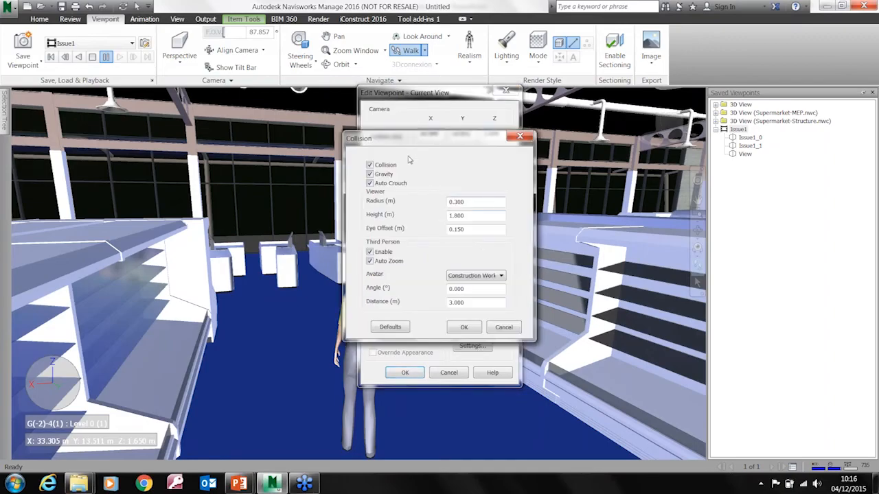
left_click_drag(442, 140, 453, 114)
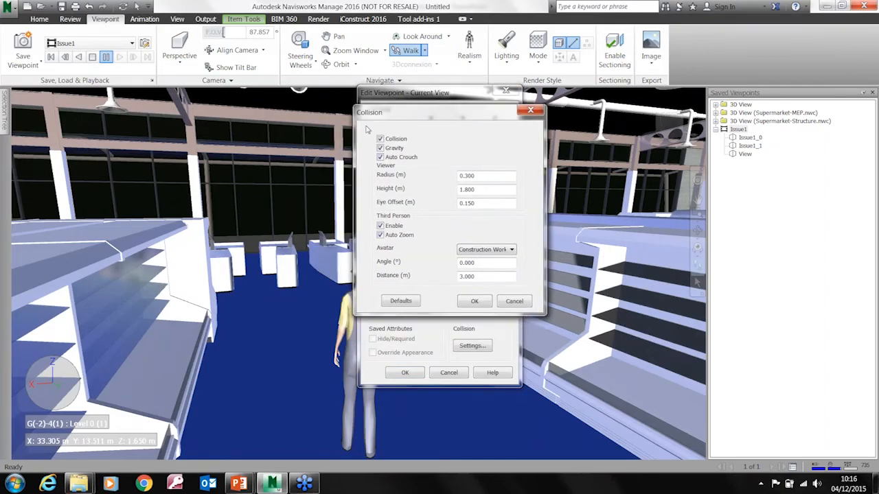
left_click_drag(479, 190, 451, 194)
left_click(488, 190)
left_click(511, 250)
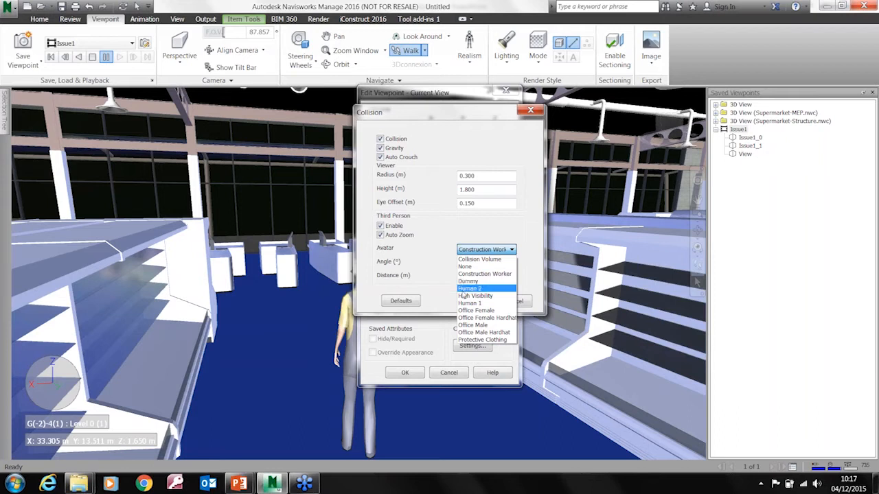
left_click(460, 227)
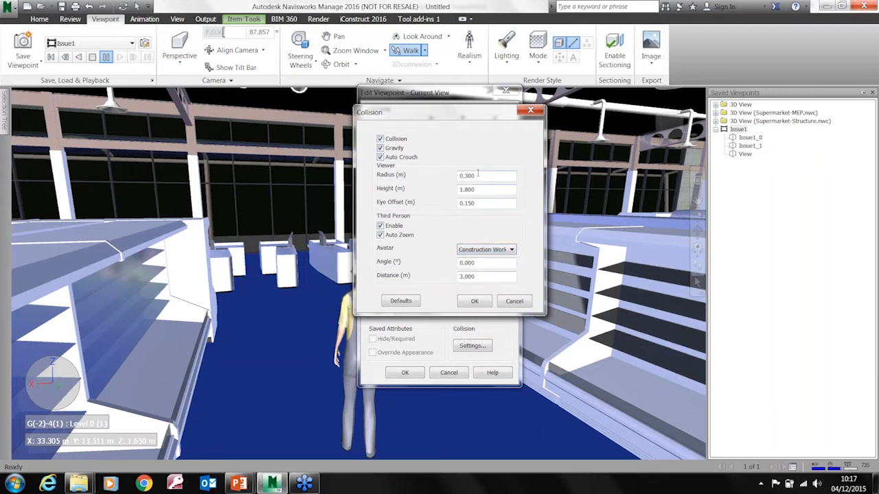
Set the viewer's collision radius to 0.5 m and turn the avatar around in the aisle to face the Bakery and Deli signs
left_click_drag(463, 120, 507, 125)
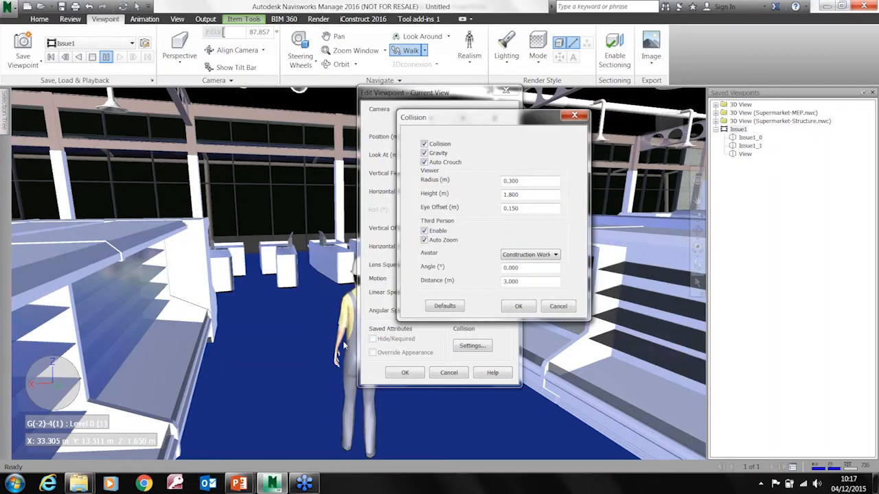
left_click_drag(525, 181, 503, 181)
type(".5")
left_click(518, 305)
left_click(413, 376)
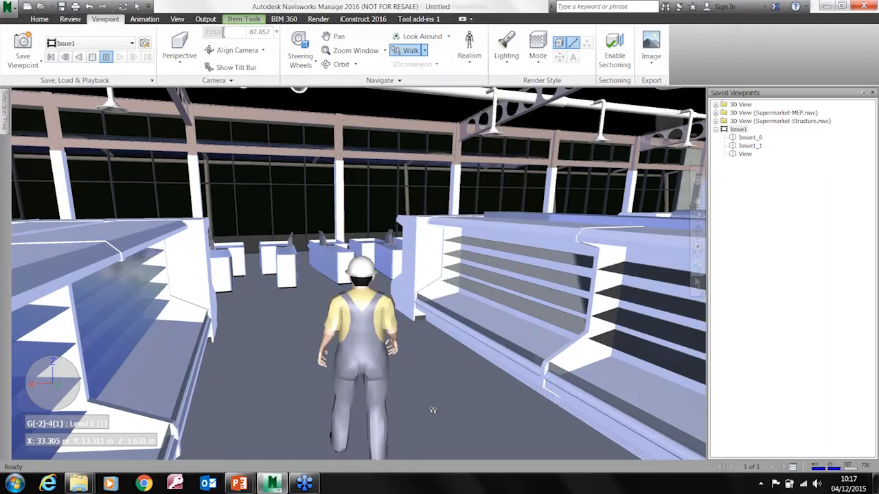
mouse_move(359, 358)
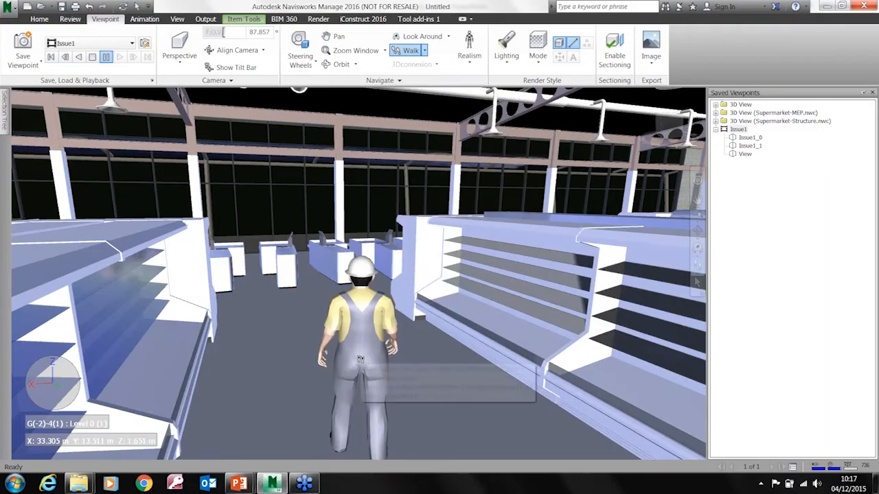
left_click_drag(309, 267, 237, 201)
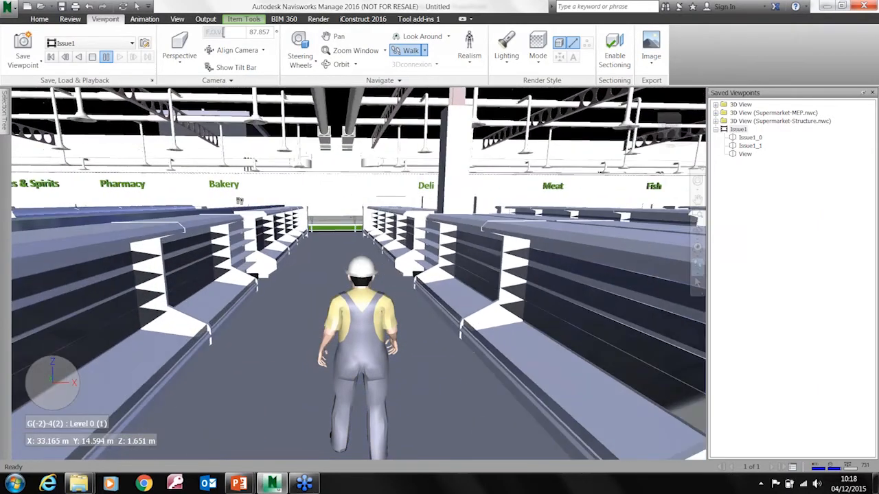
Set the viewer's collision radius to 0.3 m in the current viewpoint's collision settings
right_click(304, 283)
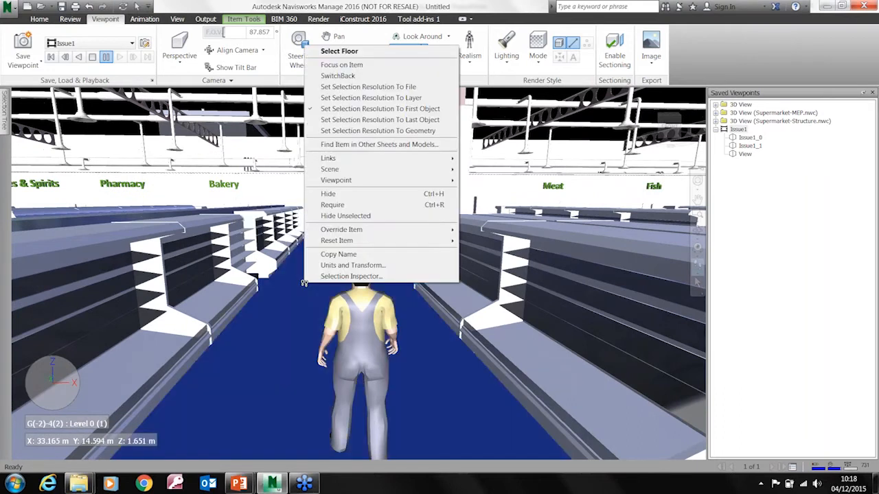
mouse_move(386, 182)
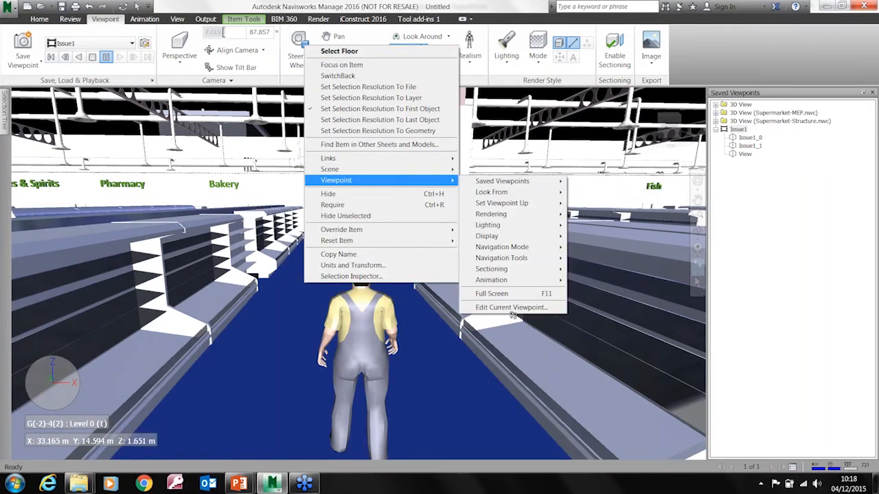
left_click(499, 307)
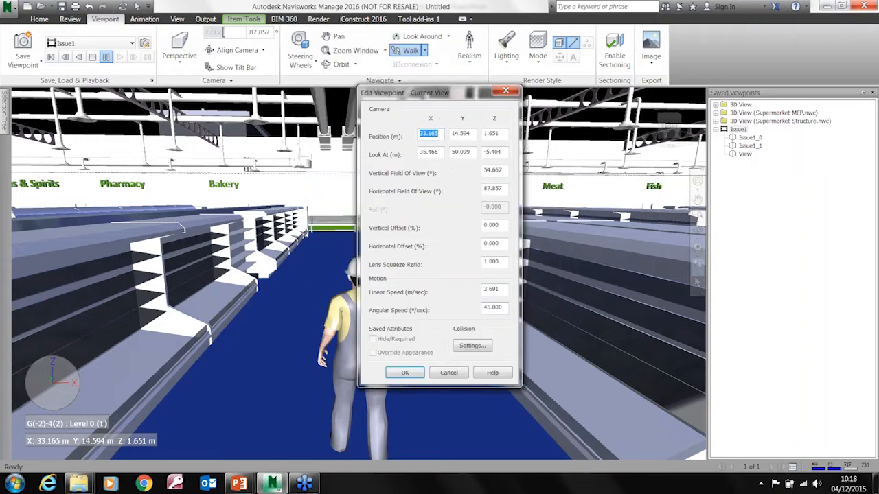
left_click(473, 346)
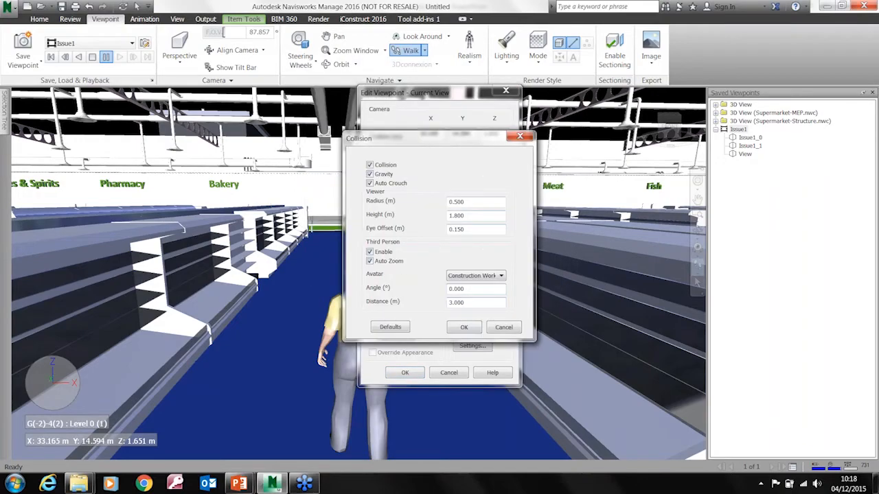
type(".3")
key("Return")
left_click(403, 373)
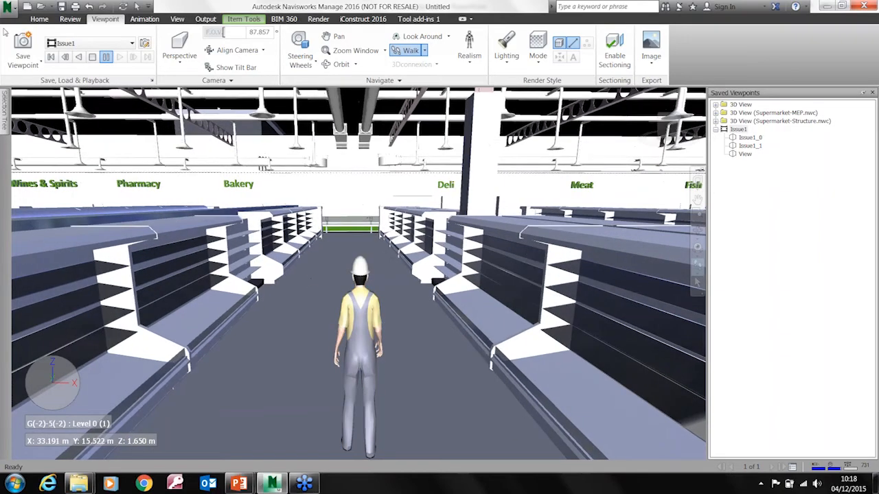
Save the current aisle view as a new viewpoint and move it out of the Issue1 animation
left_click(23, 51)
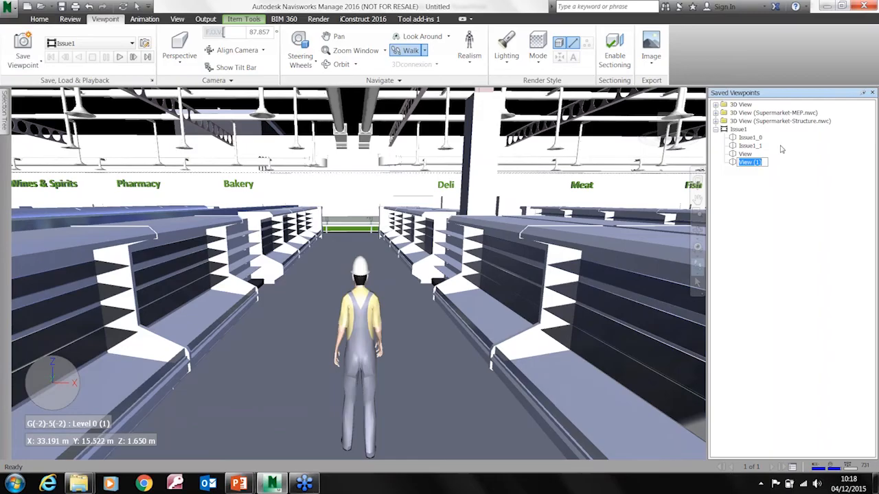
right_click(738, 162)
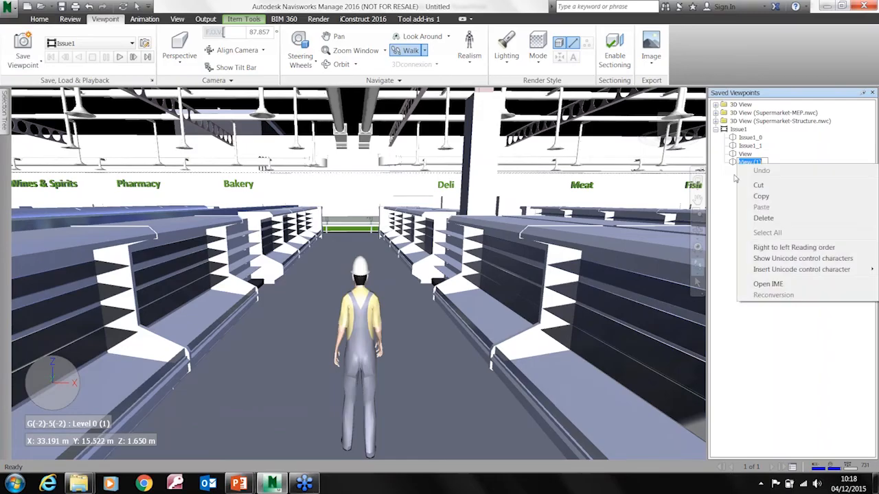
left_click(734, 176)
left_click_drag(733, 162, 718, 203)
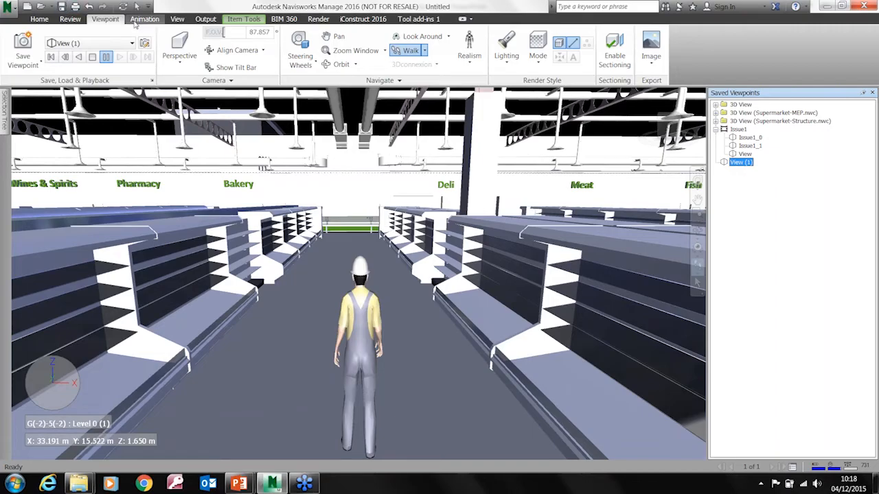
Record a viewpoint animation while walking the avatar along the shelving aisle towards the Bakery and Deli signs
left_click(137, 22)
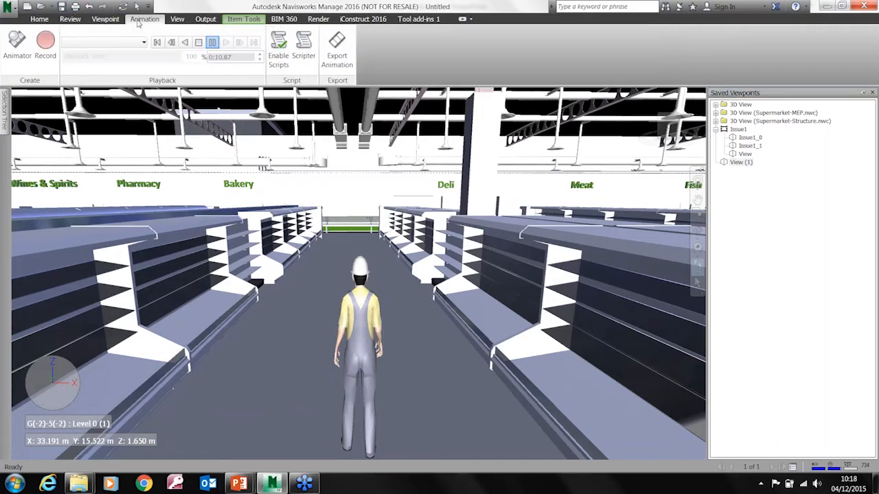
left_click(46, 44)
left_click_drag(326, 282, 307, 197)
left_click(198, 42)
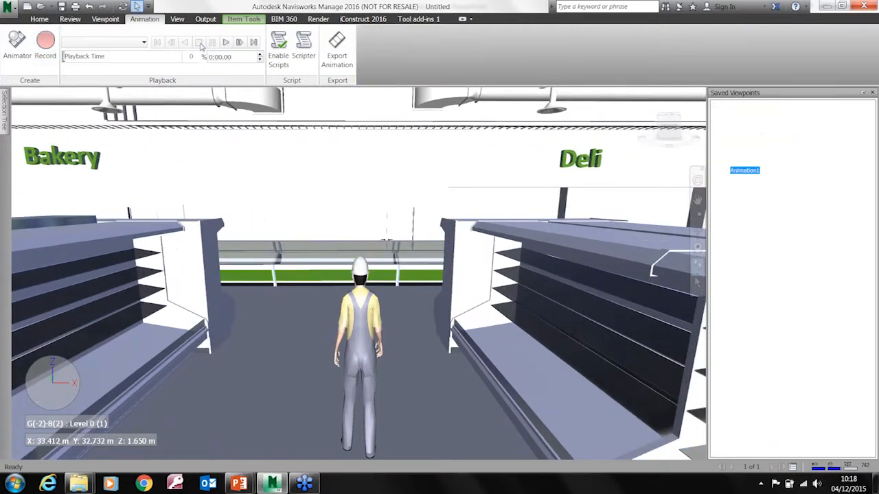
Expand the recorded Animation1, examine several of its individual frames and collapse it again
left_click(755, 171)
left_click(715, 170)
left_click(750, 156)
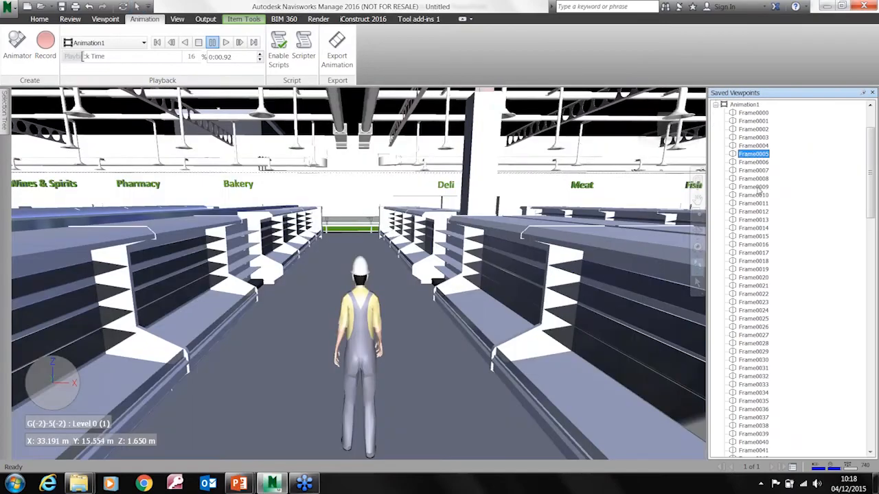
left_click(752, 205)
left_click(753, 236)
left_click(755, 262)
left_click(758, 303)
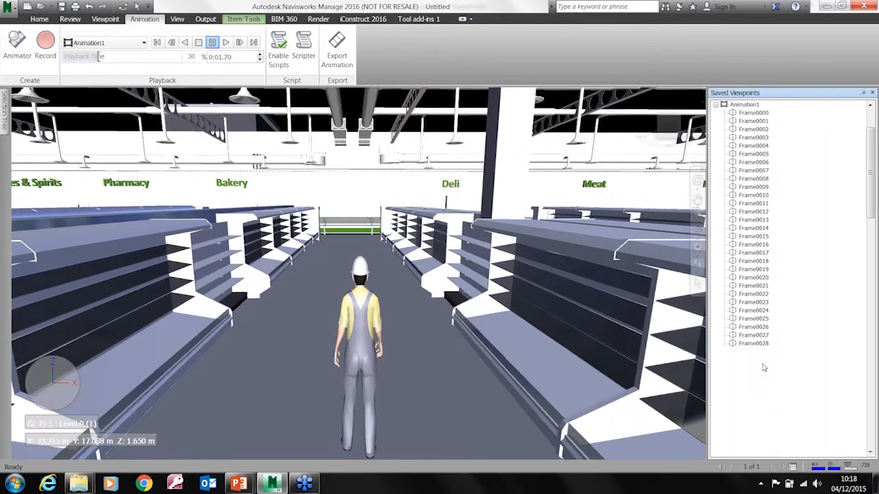
left_click(753, 360)
left_click(715, 105)
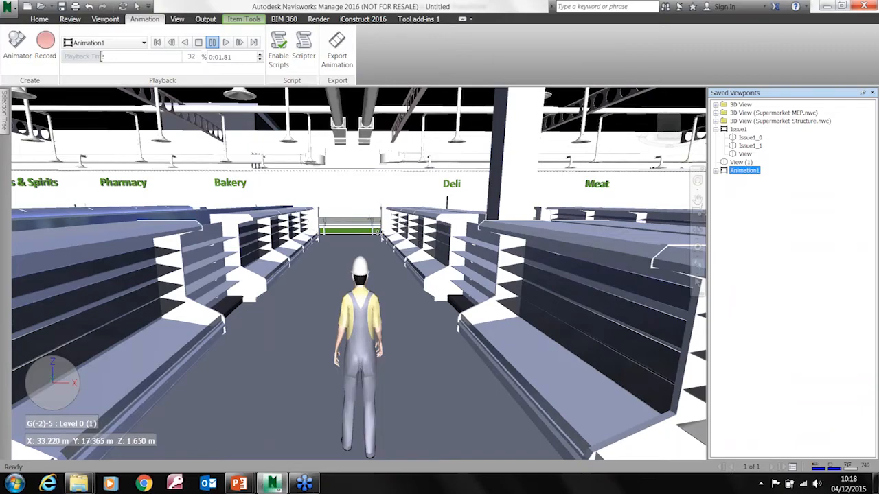
Switch from Walk to the Fly tool and fly the avatar through the store above the shelving towards the red partition walls
left_click(40, 19)
left_click(105, 19)
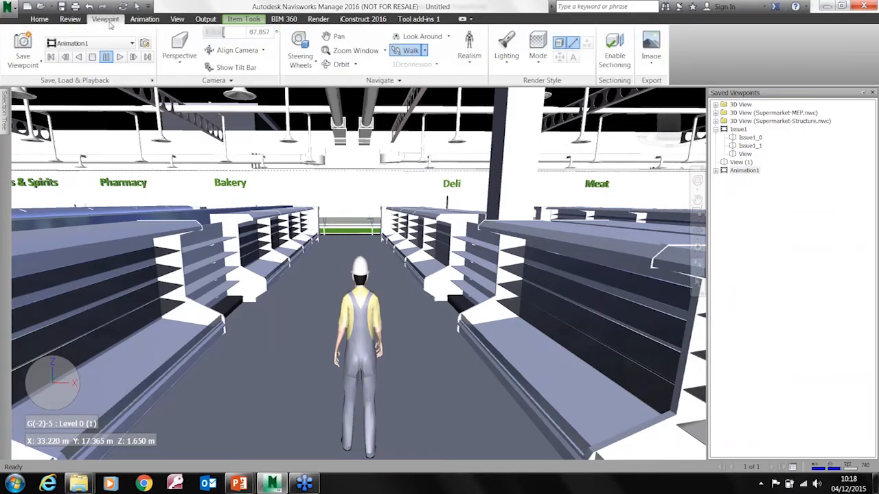
left_click(424, 50)
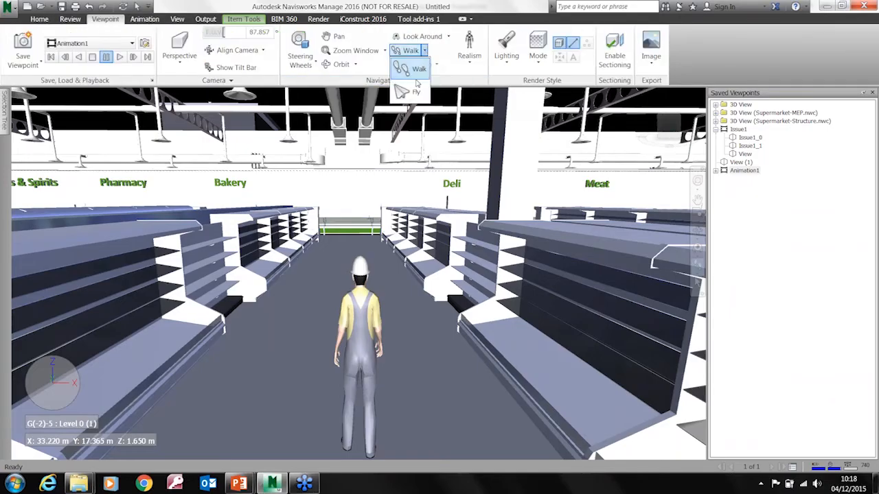
left_click(409, 74)
mouse_move(381, 227)
left_mouse_down()
mouse_move(454, 216)
mouse_move(497, 297)
mouse_move(429, 184)
mouse_move(429, 291)
mouse_move(430, 240)
mouse_move(533, 210)
mouse_move(569, 233)
mouse_move(392, 221)
left_mouse_up()
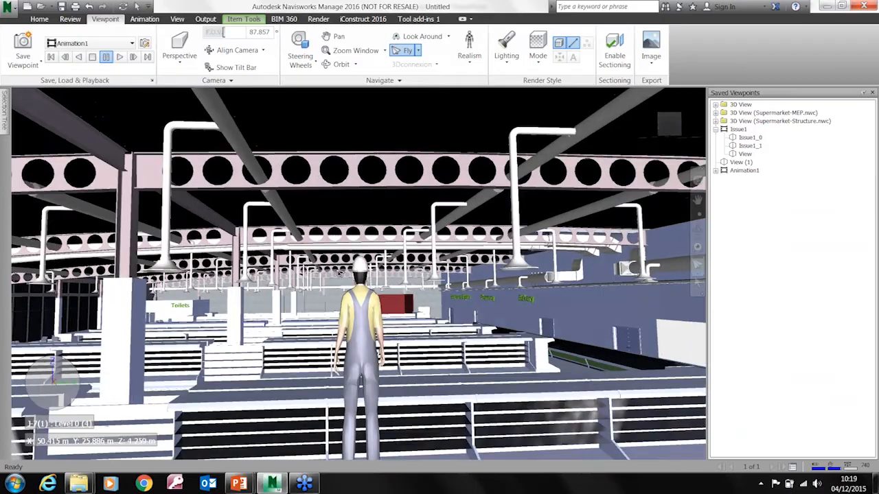
left_click_drag(338, 273, 452, 254)
left_click_drag(385, 264, 340, 285)
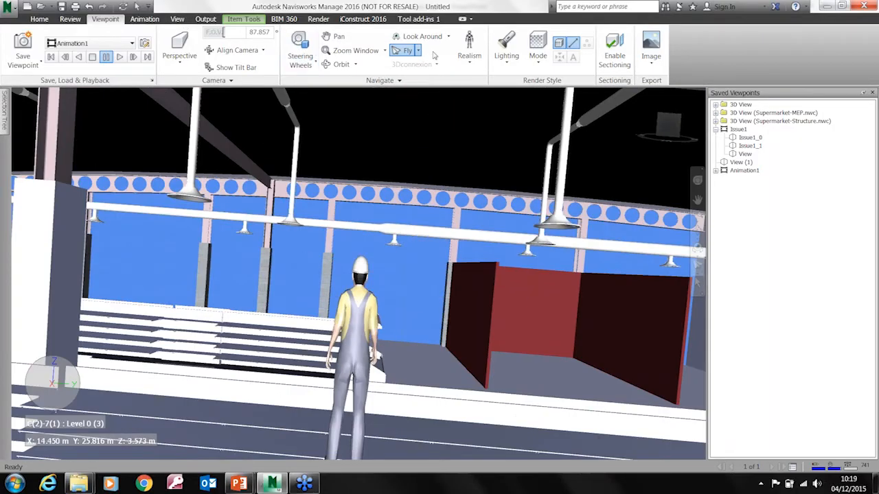
Turn off Collision and Third Person in the realism options, and fly on through the model without the avatar
left_click(469, 57)
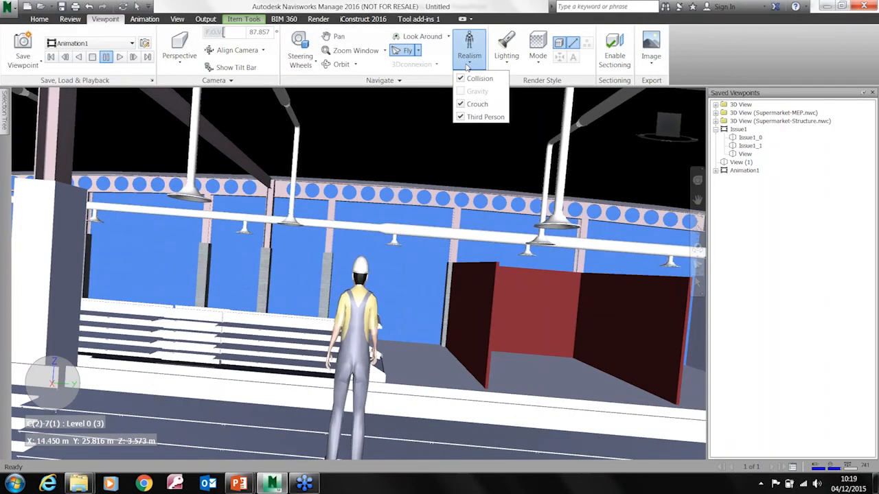
left_click(460, 80)
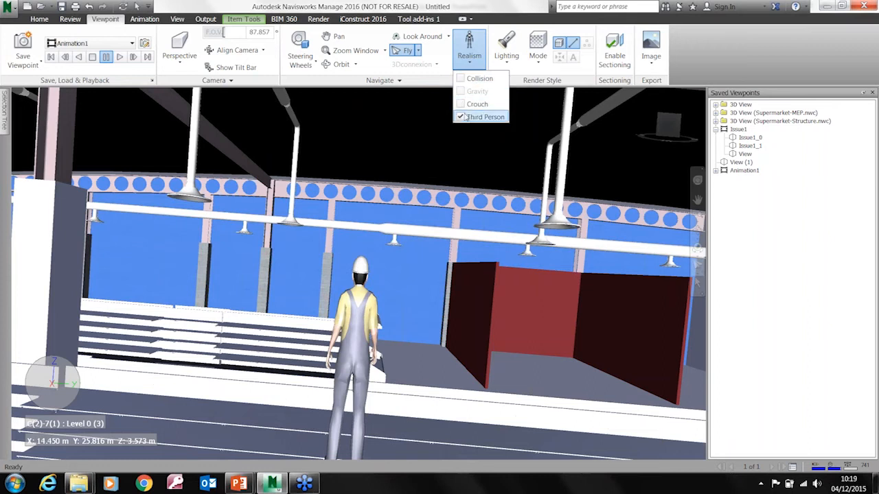
left_click(461, 118)
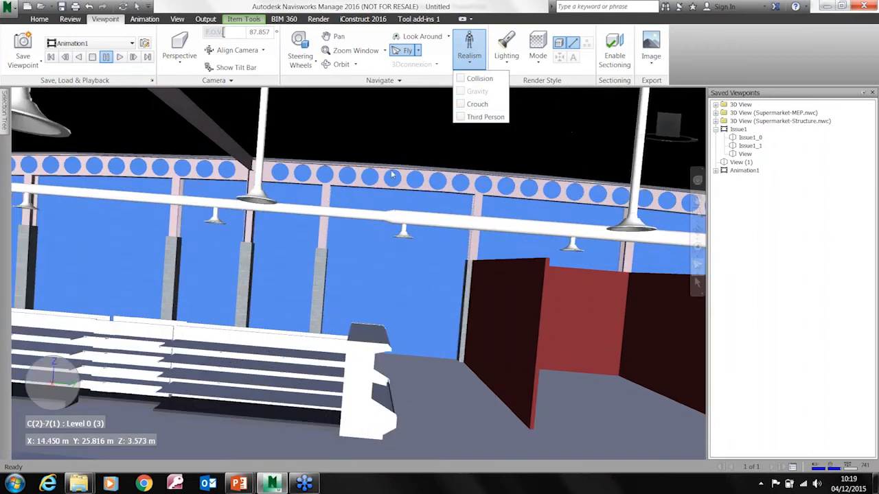
left_click(411, 240)
left_click_drag(365, 268, 213, 150)
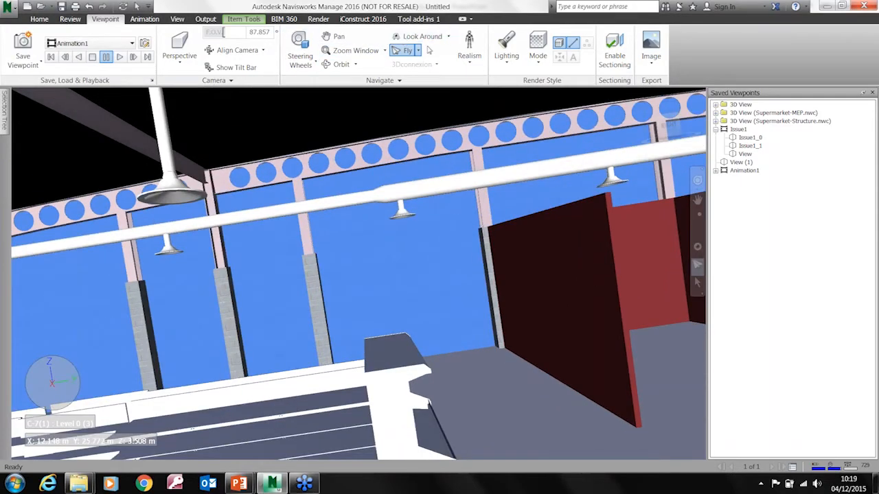
Return to the Select tool and view the roof beams, ceiling pipes and shelving from above and inside the store
left_click(39, 19)
left_click(137, 46)
middle_click_drag(299, 264, 45, 302)
middle_click_drag(170, 308, 194, 312)
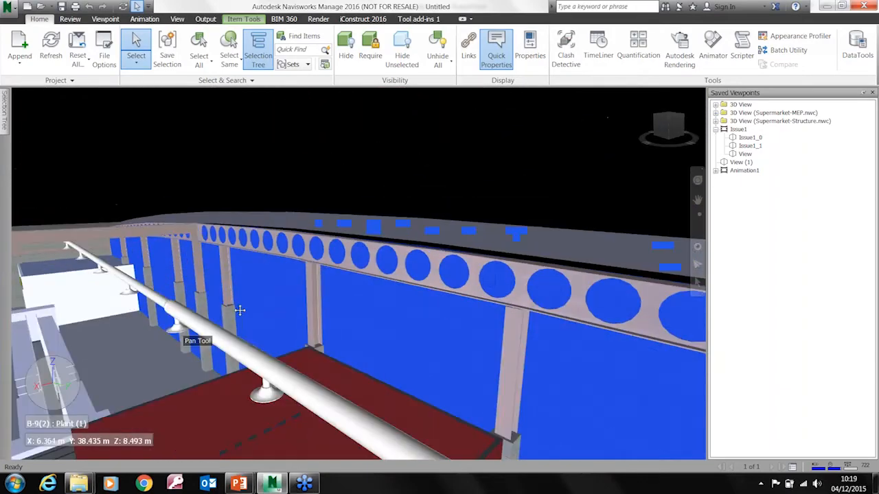
scroll(44, 235, "down", 4)
middle_click_drag(47, 249, 255, 276)
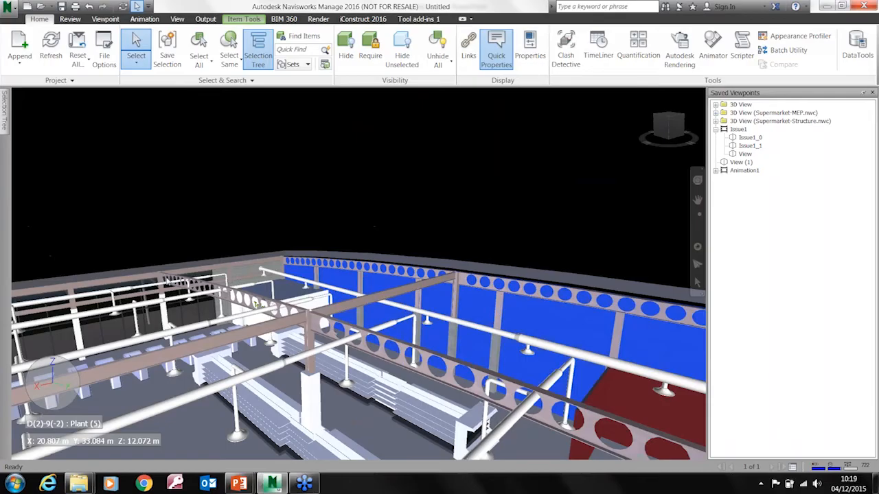
middle_click_drag(182, 384, 254, 393)
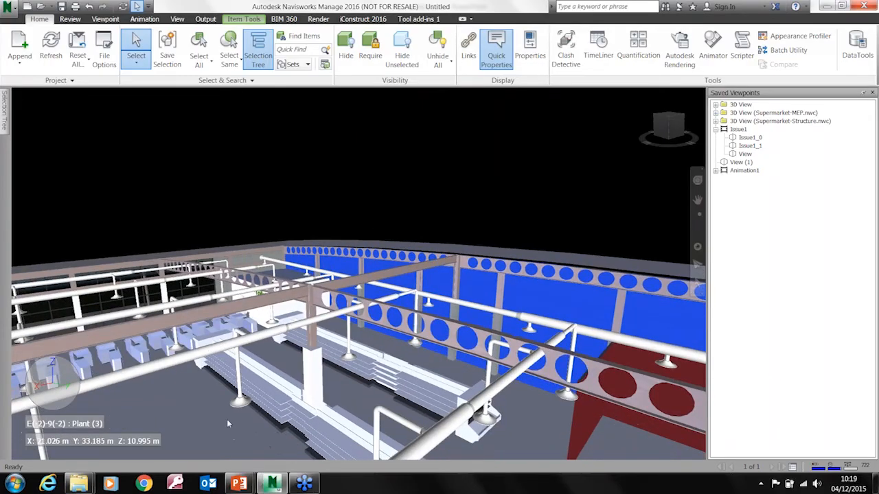
scroll(228, 423, "up", 6)
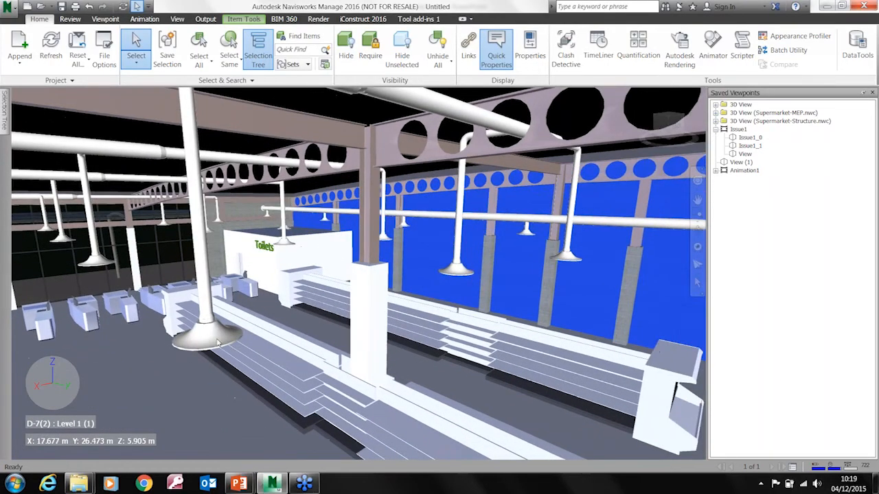
Select the nearest hanging circular diffuser, show its Properties and close the Saved Viewpoints list
left_click(217, 343)
mouse_move(217, 343)
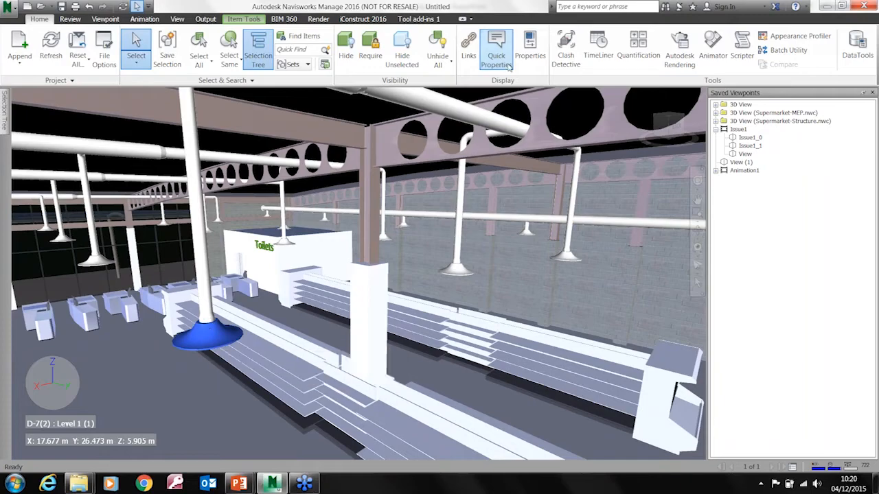
left_click(529, 48)
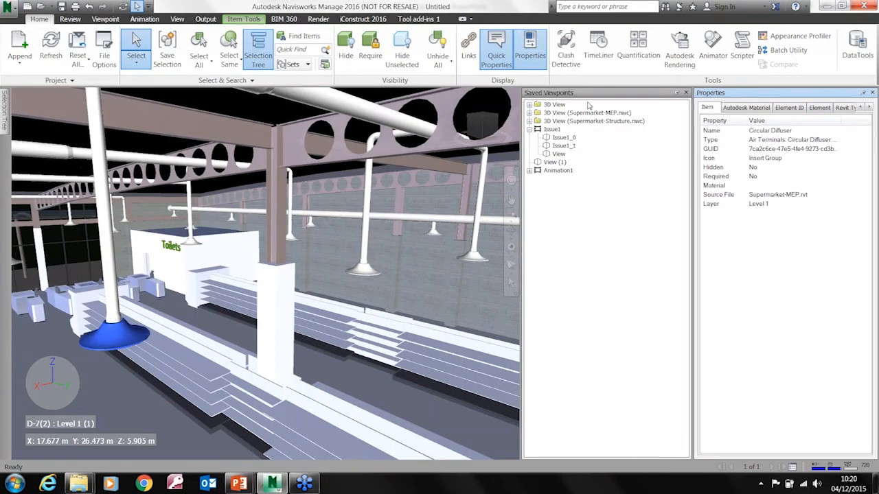
left_click(685, 92)
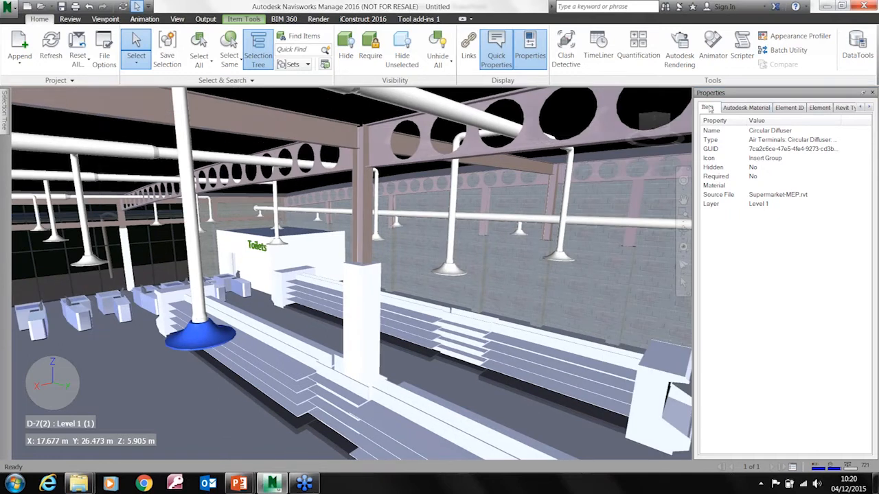
Examine the diffuser's Autodesk Material, Element ID, Revit Type and System Type properties
left_click(743, 108)
left_click(788, 108)
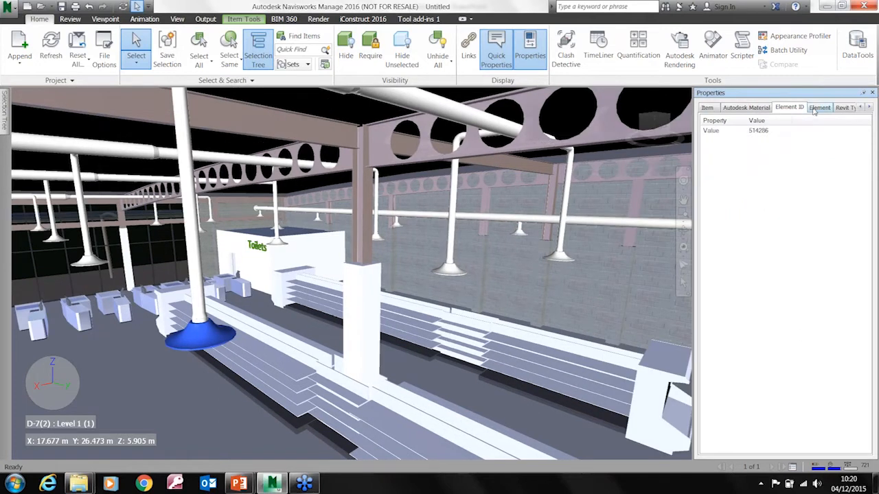
left_click(844, 108)
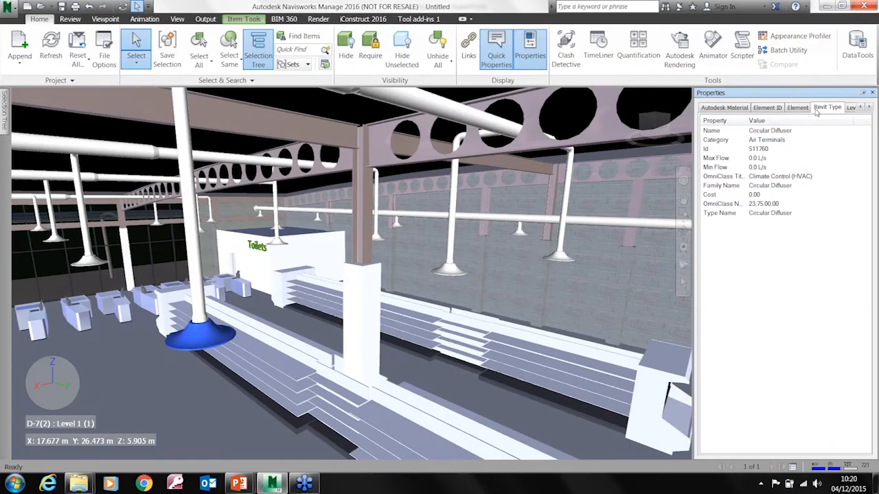
left_click(869, 108)
left_click(869, 109)
left_click(798, 109)
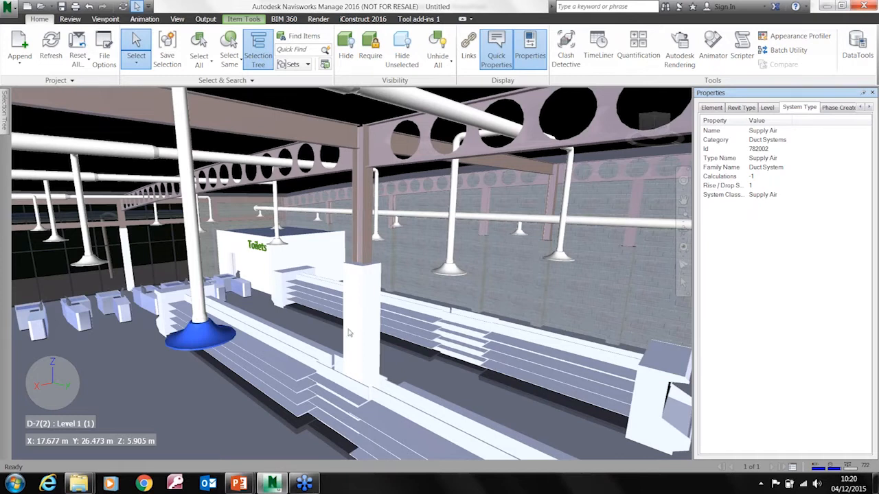
Select a return diffuser on the duct along the back wall and examine its System Type and remaining property categories
left_click(520, 236)
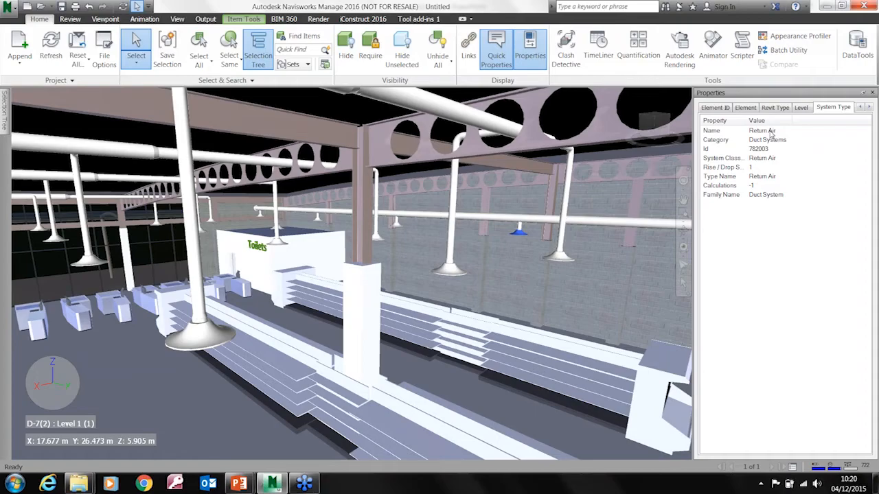
middle_click_drag(248, 233, 311, 276, "shift")
left_click(312, 254)
middle_click_drag(508, 244, 355, 247, "shift")
left_click(345, 234)
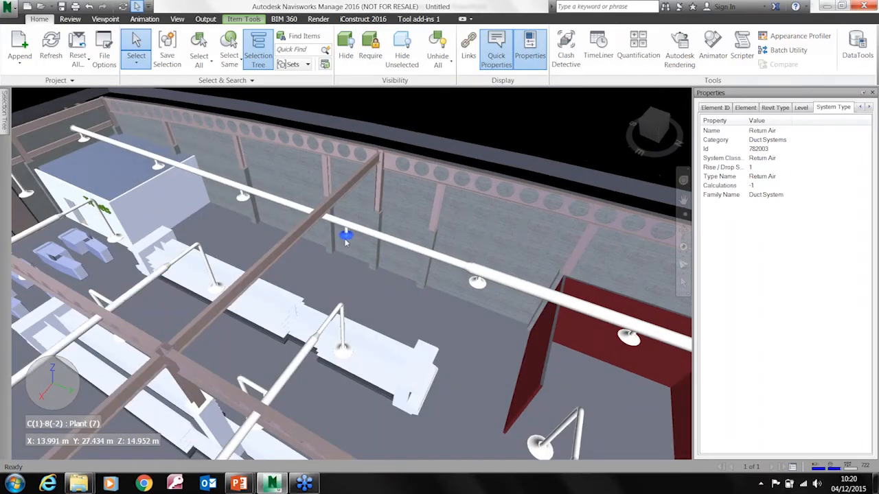
left_click(867, 107)
left_click(867, 107)
left_click(867, 108)
left_click(868, 107)
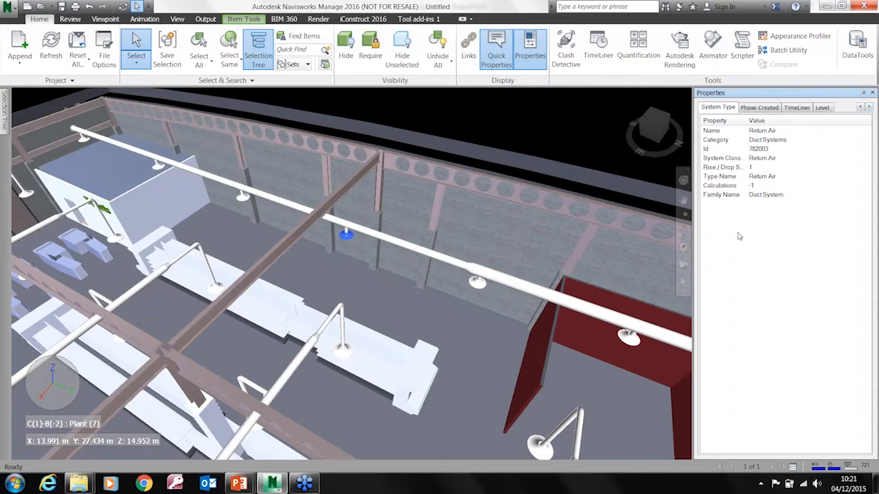
Select a one-sided gondola in the shelving row below the duct and view its Hyperlinks properties
left_click(364, 371)
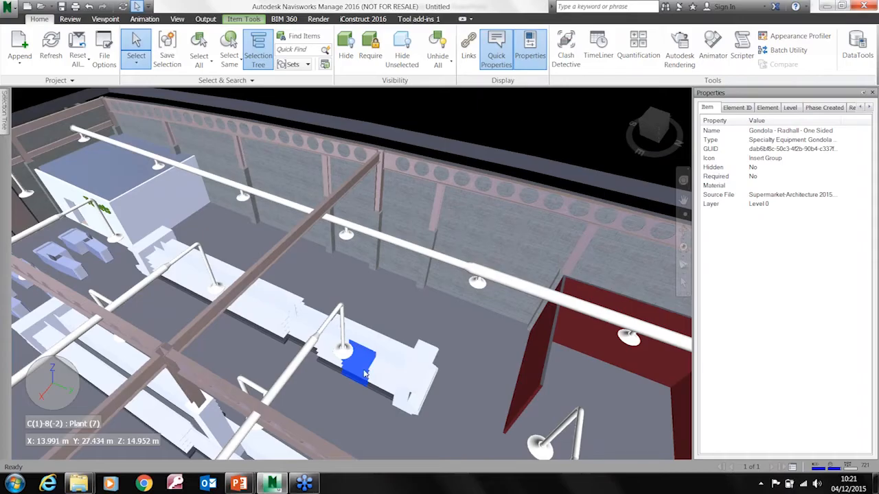
left_click(868, 108)
left_click(868, 109)
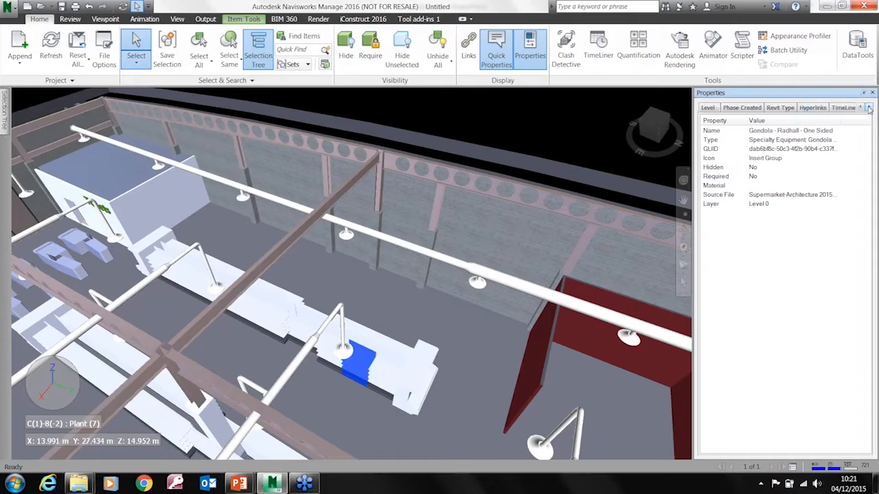
left_click(812, 108)
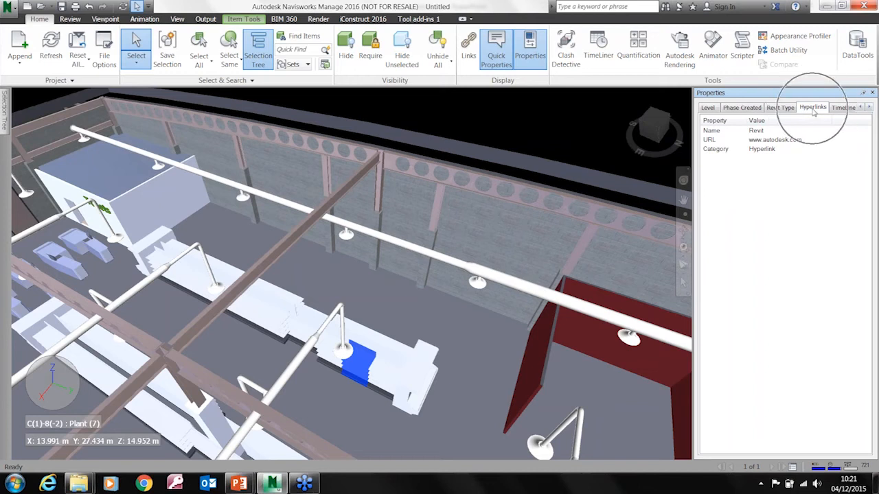
Reselect the return diffuser on the back-wall duct and check its property categories for hyperlinks
left_click(346, 239)
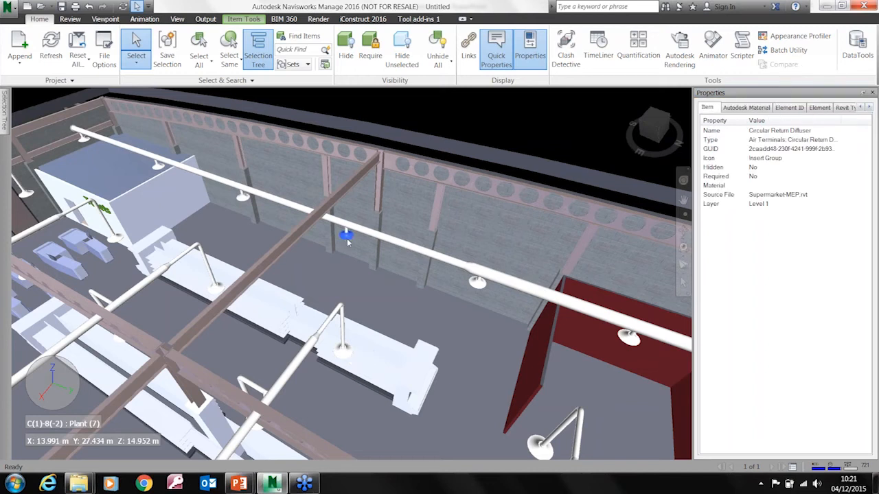
left_click(869, 108)
left_click(868, 108)
left_click(868, 108)
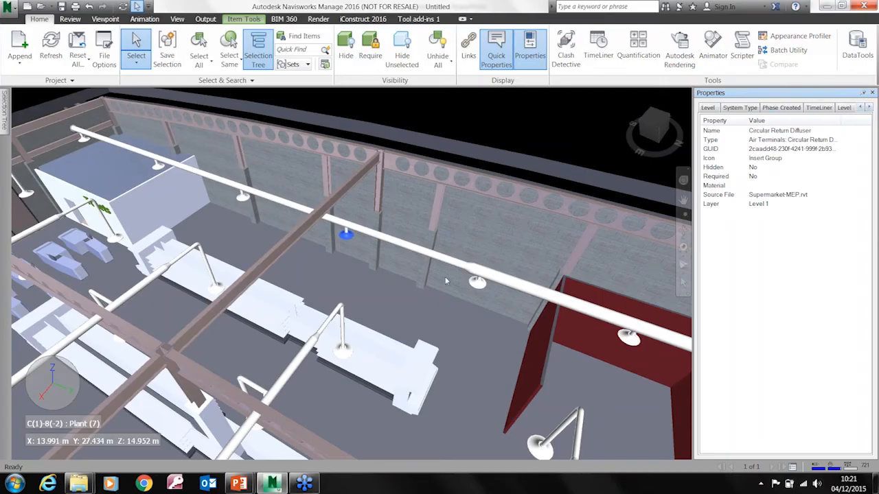
left_click(371, 378)
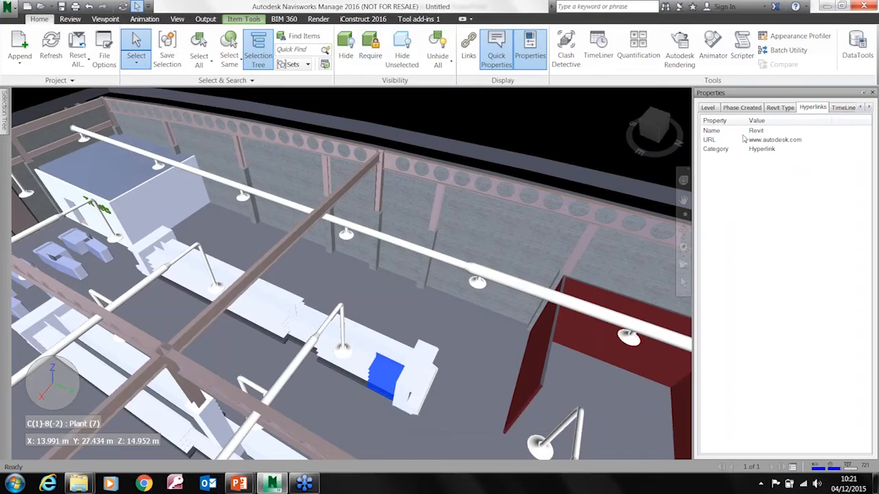
right_click(740, 175)
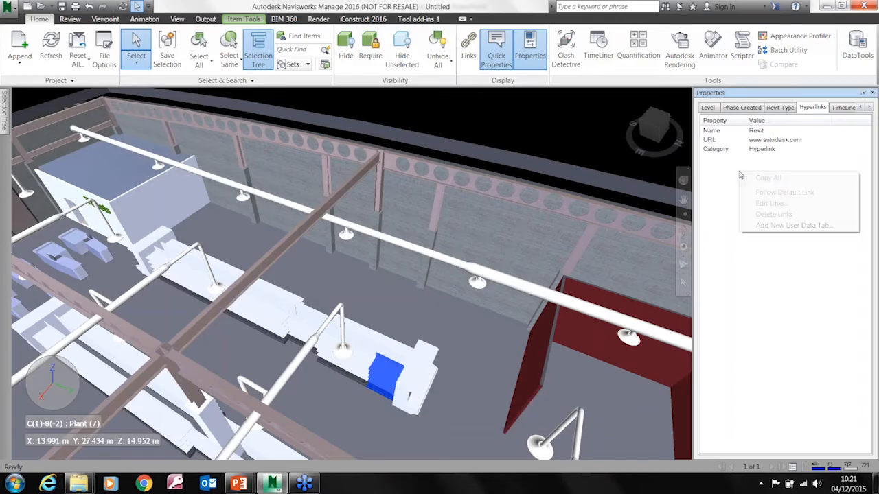
left_click(771, 204)
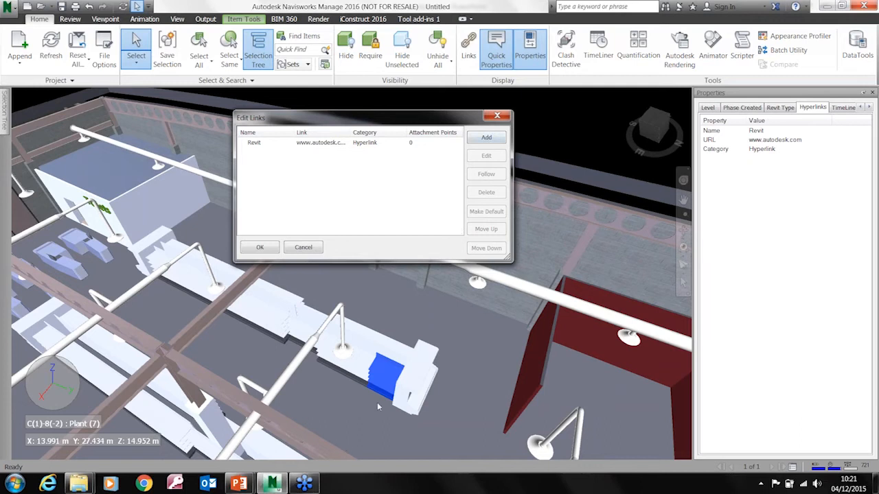
left_click(485, 140)
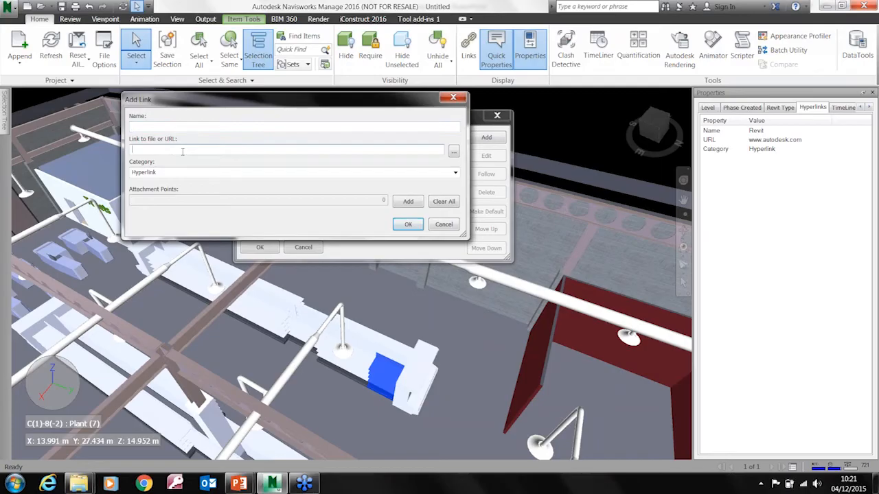
type("www.graitec.co.uk")
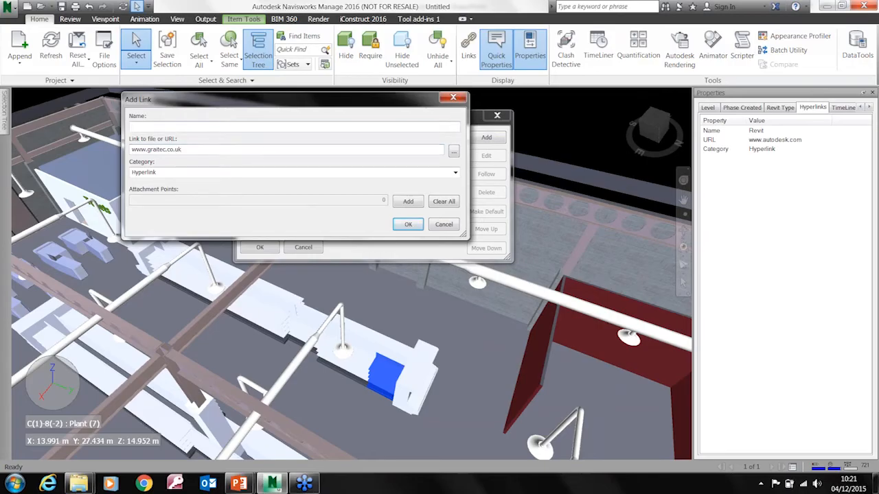
Name the new link Graitec, place its attachment point on the selected gondola and accept it
key("BackSpace")
type("Graitec")
left_click(407, 201)
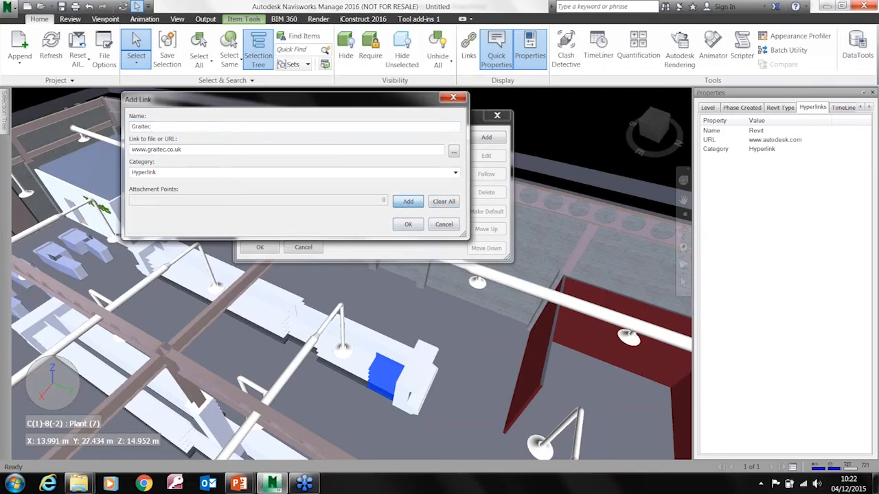
left_click(380, 370)
left_click(408, 224)
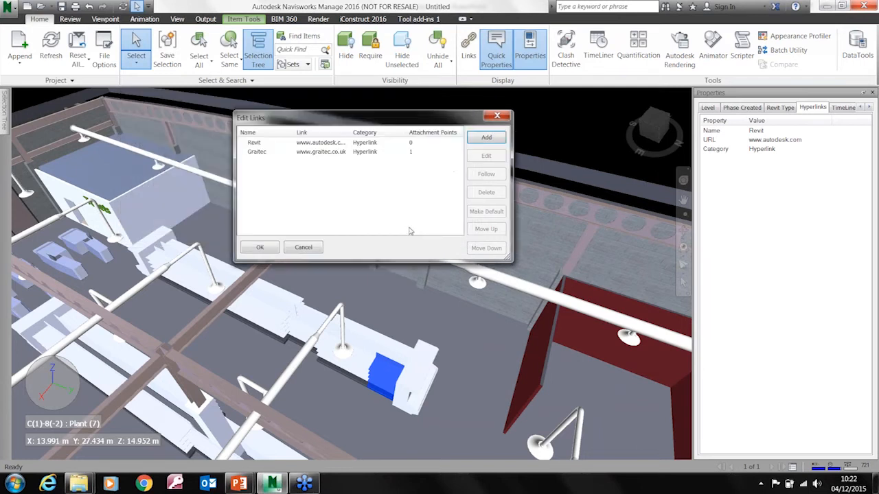
Move the Graitec link above the Revit link and accept the gondola's link list
left_click(263, 153)
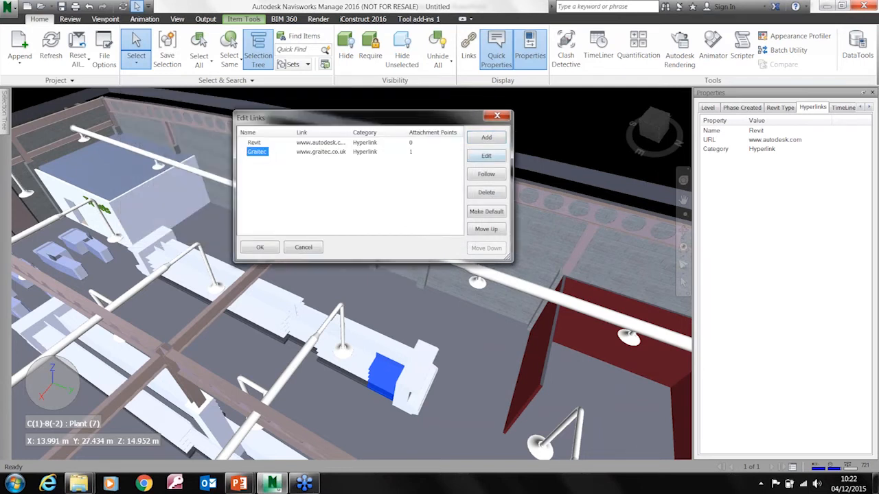
left_click(486, 229)
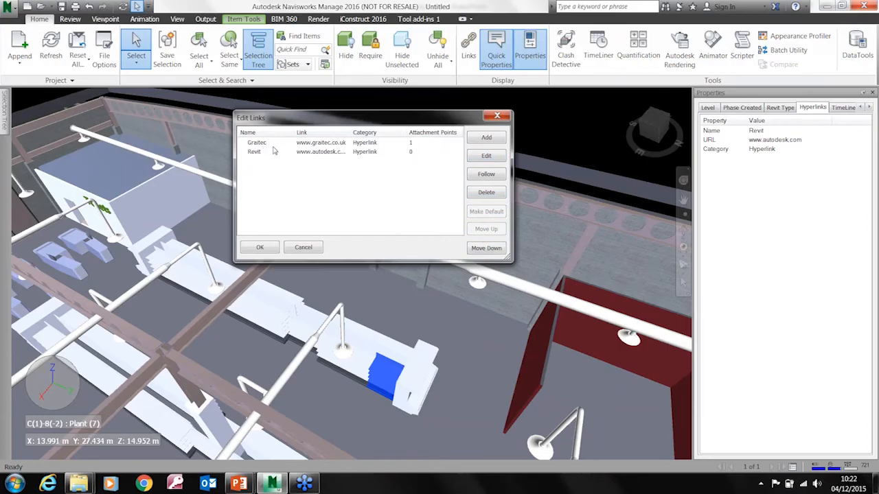
left_click(261, 249)
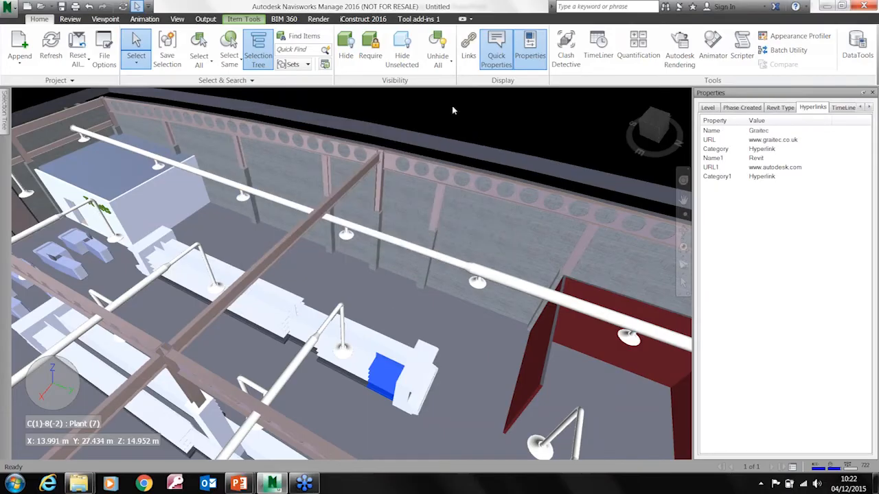
Display the links in the model, follow the Graitec link on the selected gondola and close the web page
left_click(467, 58)
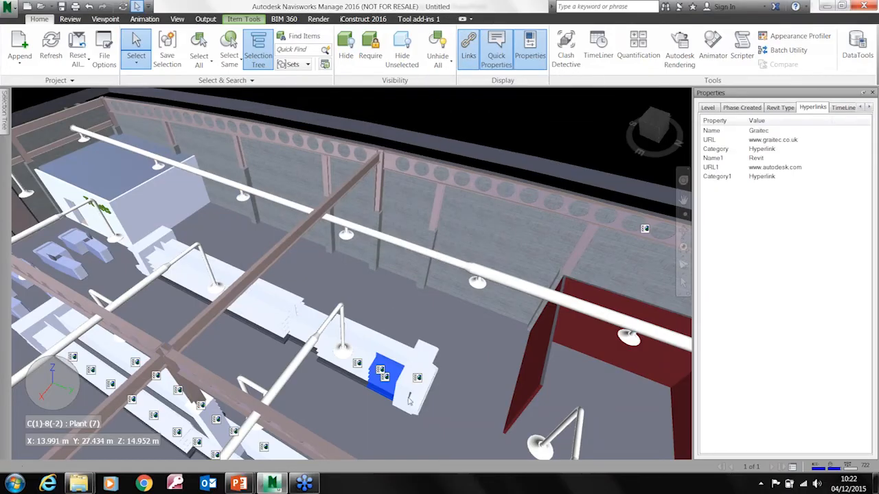
scroll(381, 371, "up", 5)
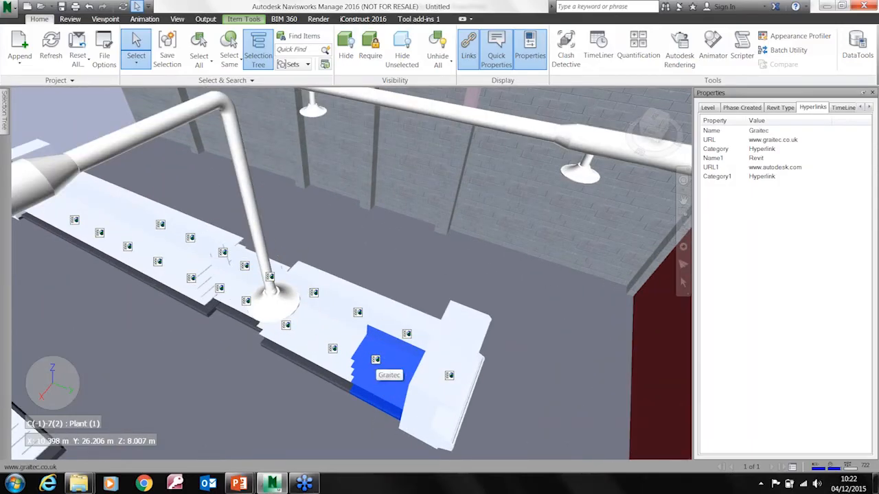
key("ctrl")
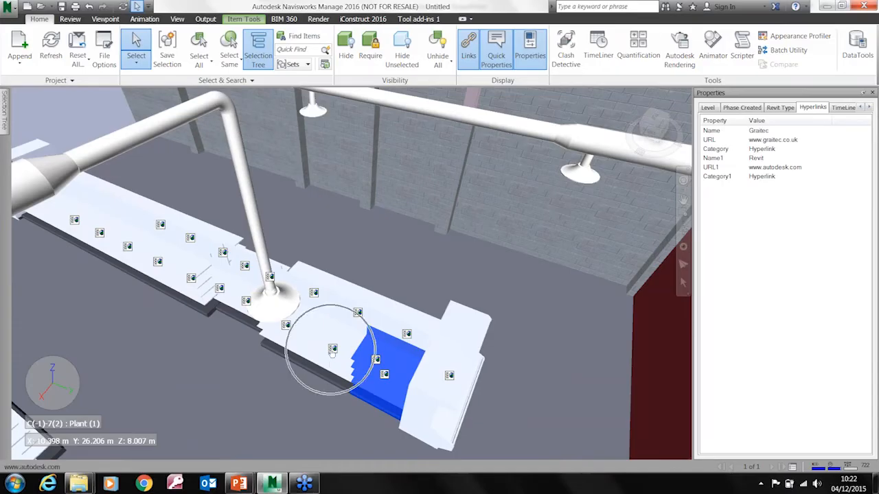
left_click(375, 361)
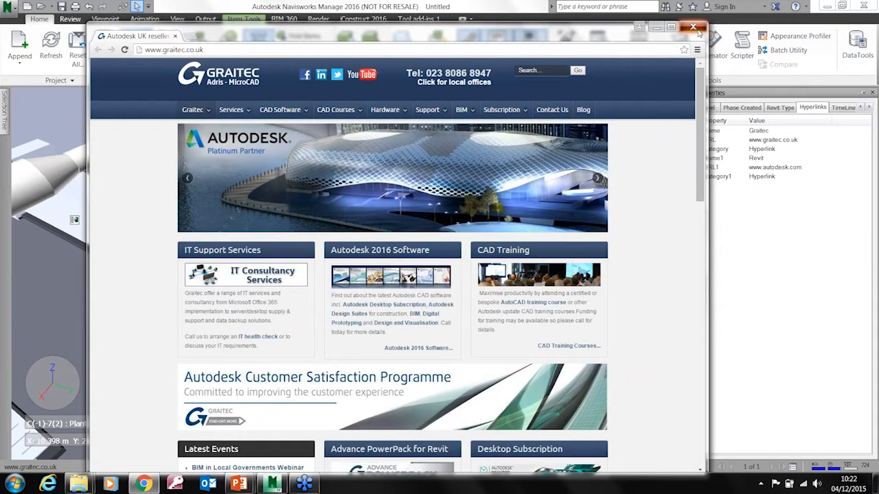
left_click(695, 29)
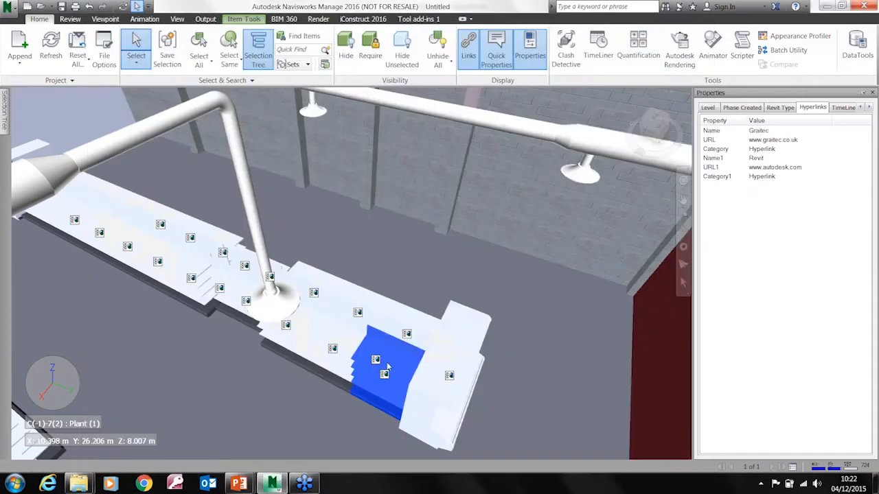
Start a new link on the selected gondola and choose timeline.csv from the Navis folder as its target, listing all file types
right_click(749, 201)
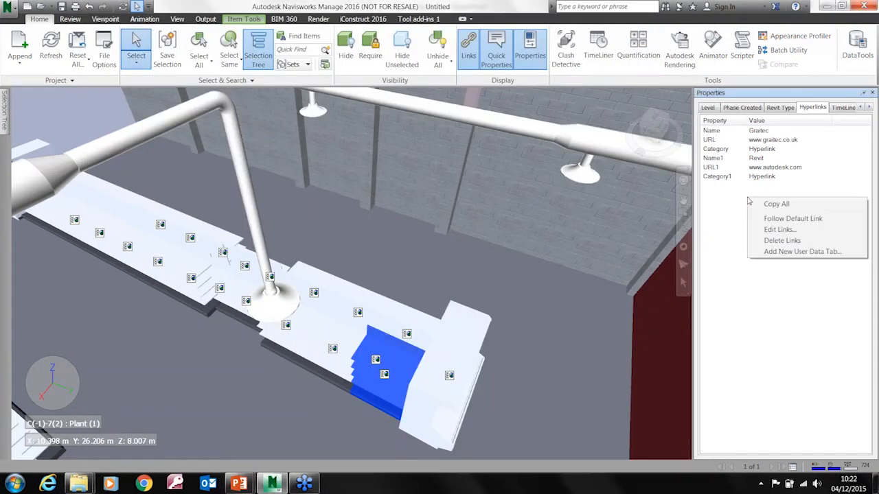
left_click(778, 231)
left_click(497, 139)
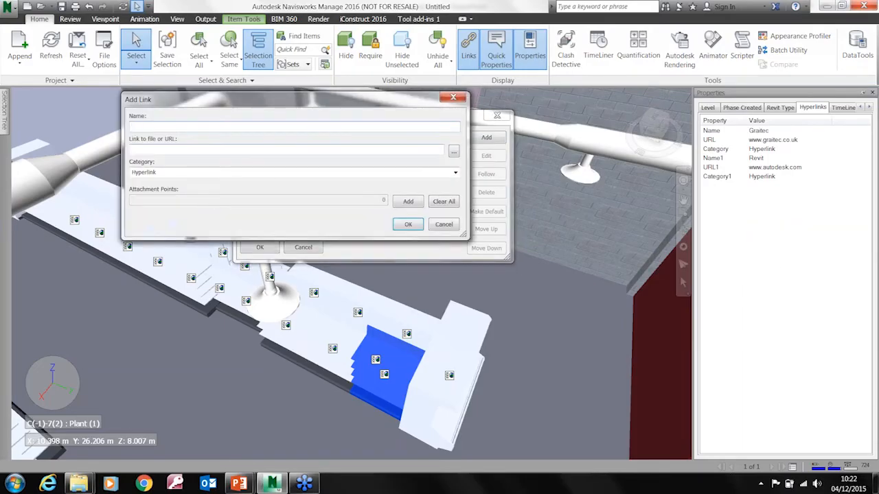
left_click(454, 150)
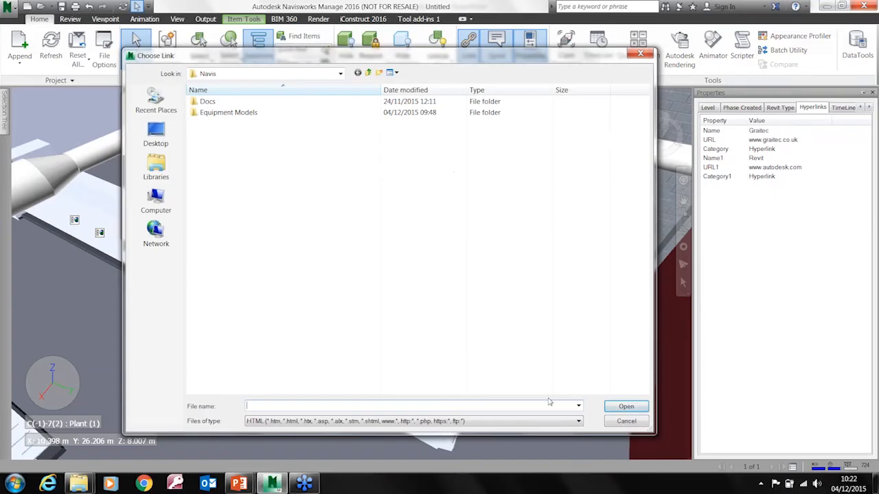
left_click(580, 421)
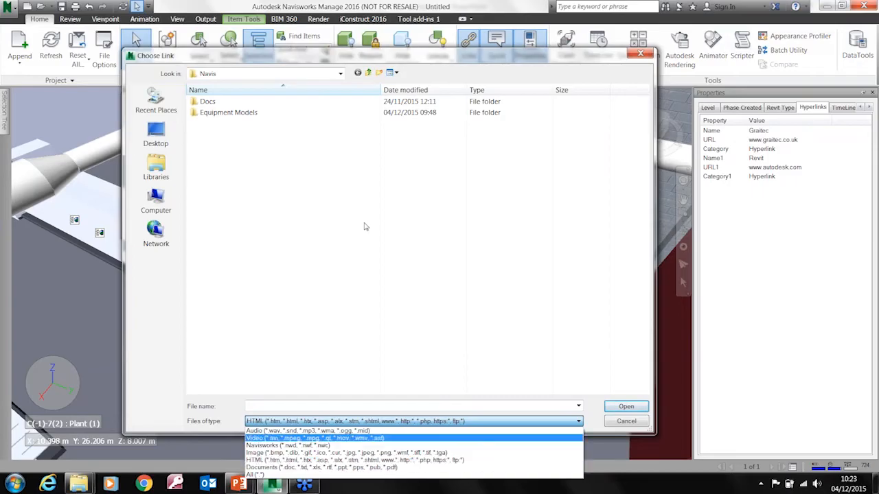
left_click(157, 131)
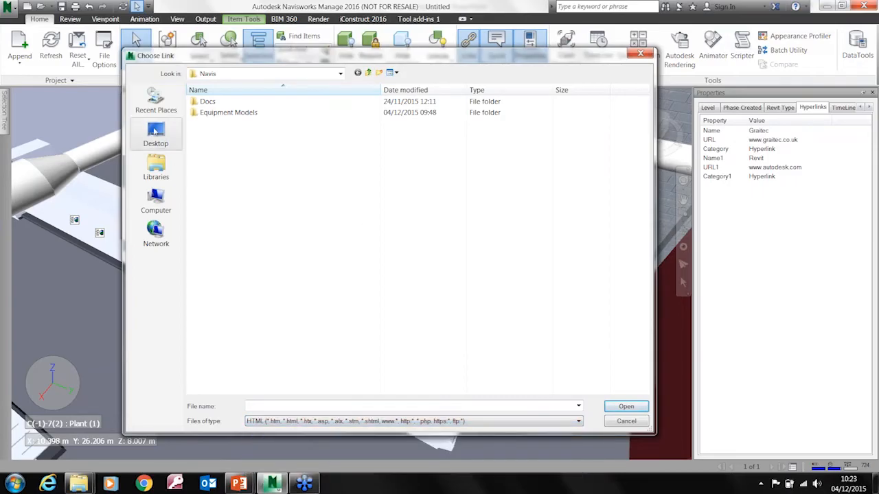
left_click(528, 422)
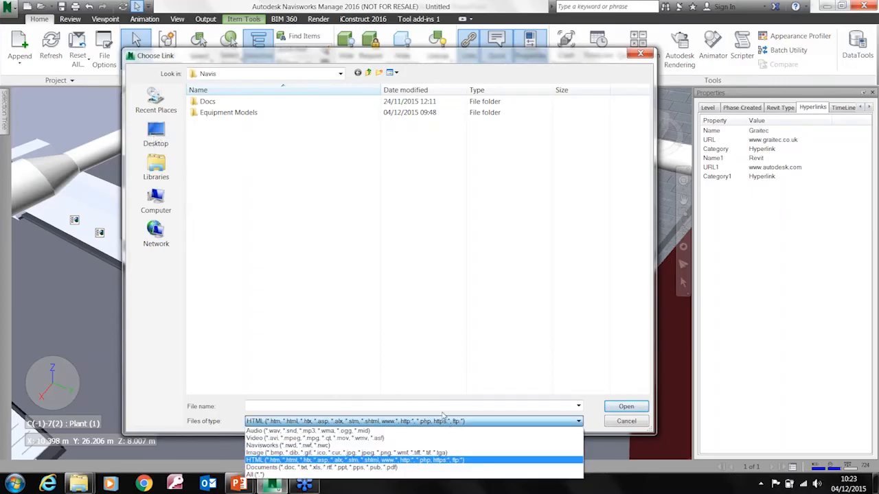
left_click(384, 467)
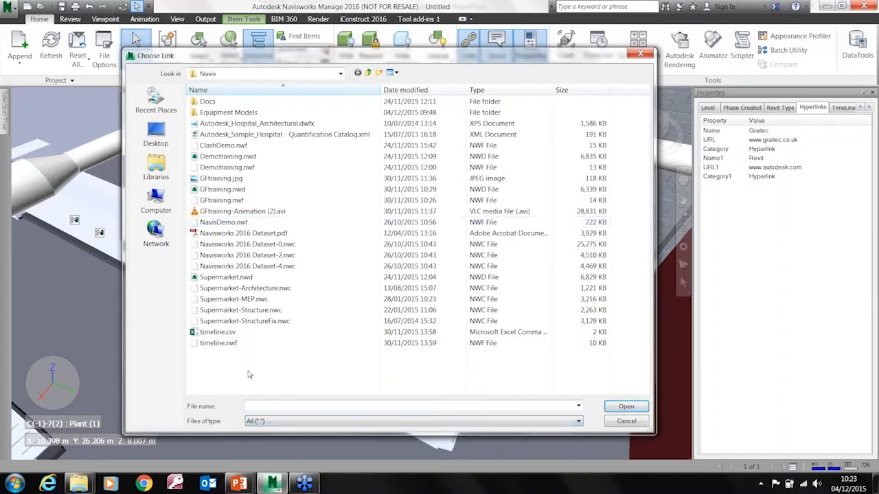
double_click(221, 336)
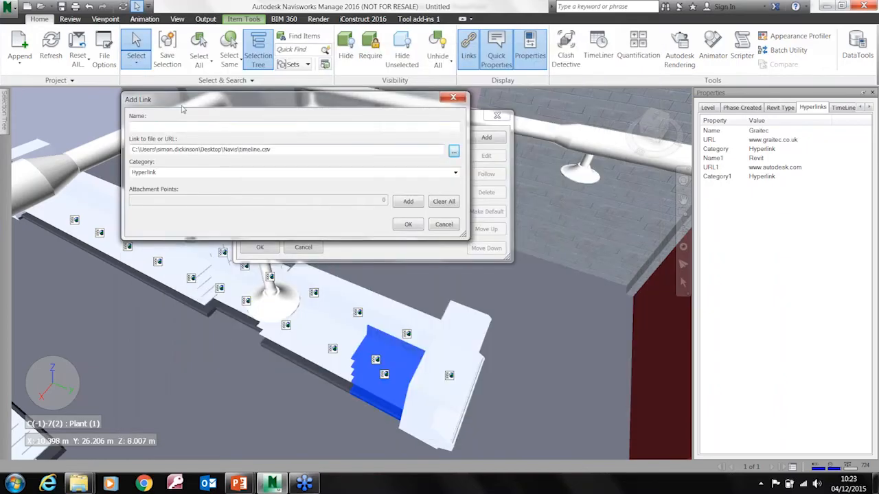
Shorten the new link's path to \Navis\timeline.csv, discard the link and close the gondola's link list without changes
left_click_drag(250, 105, 371, 148)
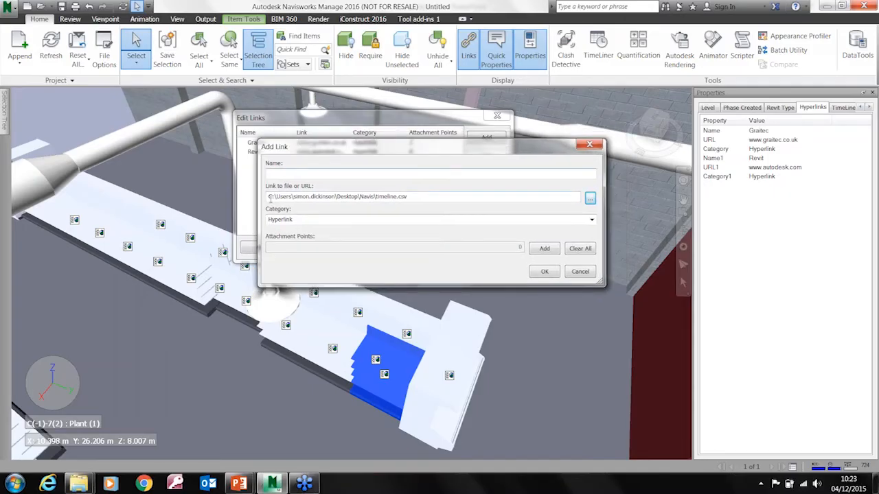
left_click_drag(269, 197, 358, 198)
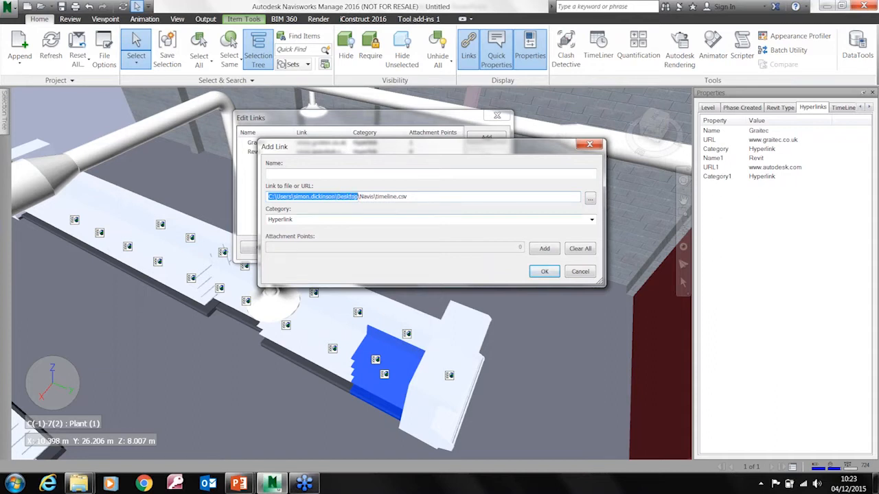
key("Delete")
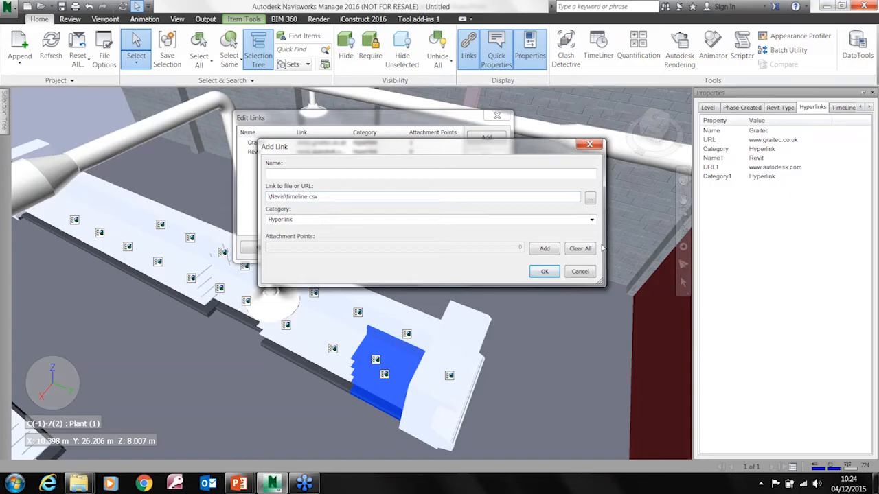
left_click(579, 272)
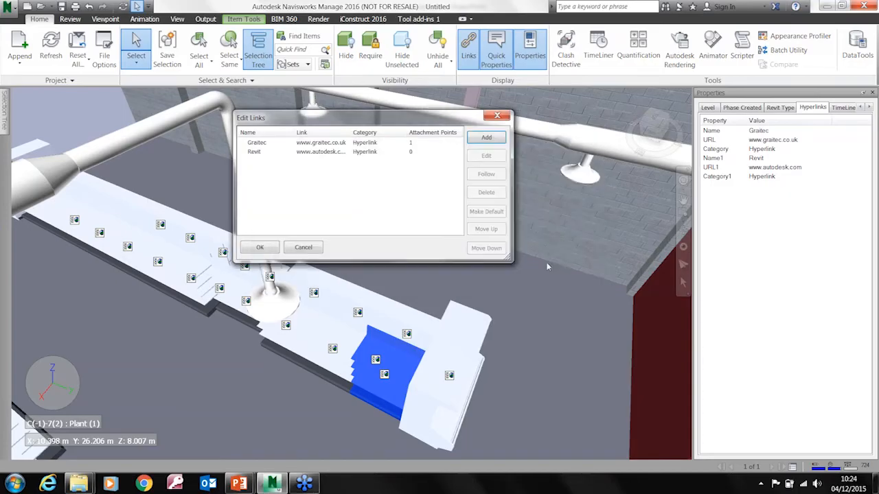
left_click(497, 117)
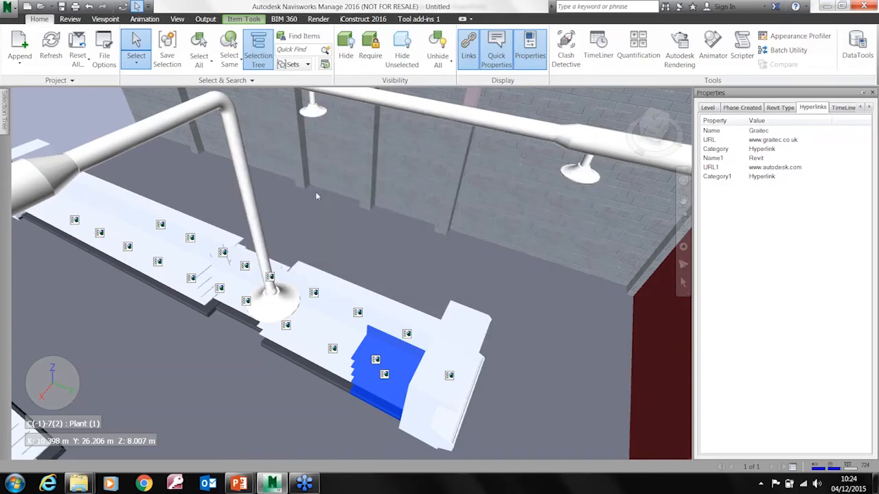
Examine the Navisworks file formats offered for saving the model and leave without saving
left_click(7, 15)
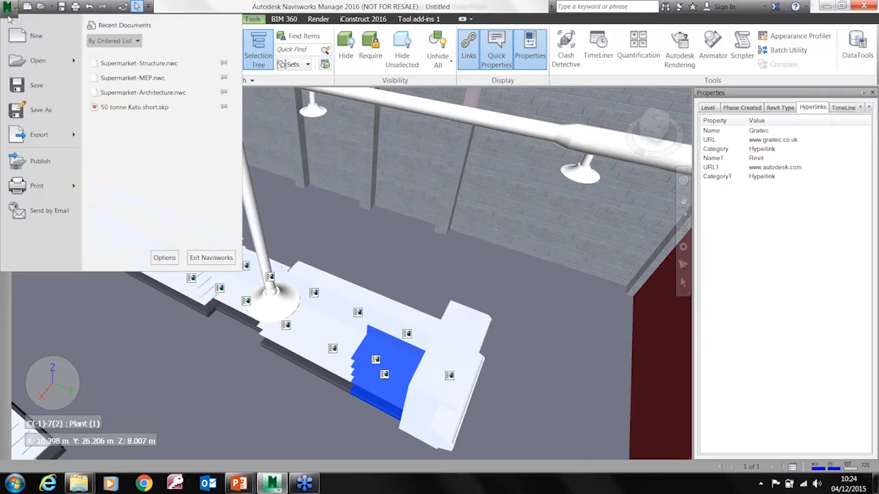
left_click(38, 85)
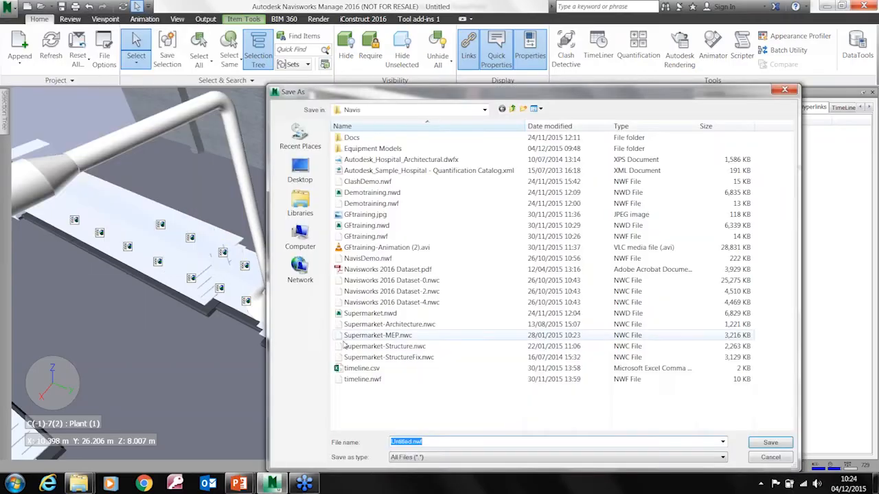
left_click(721, 458)
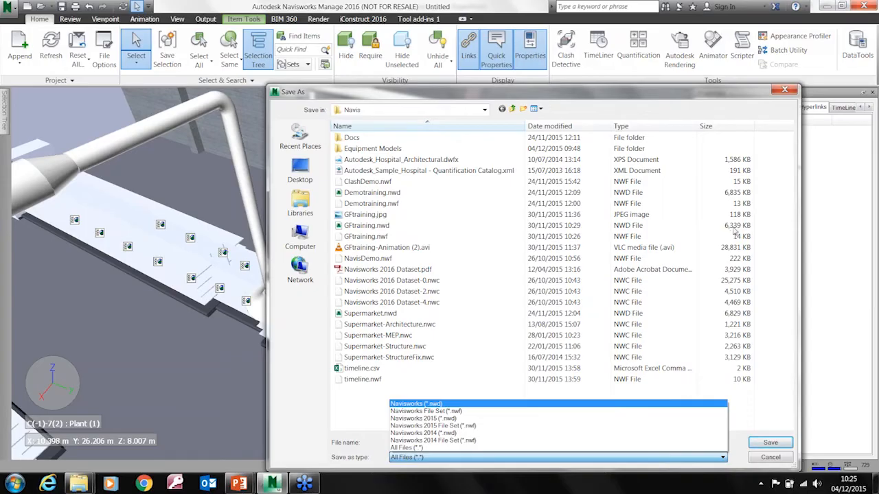
left_click(870, 320)
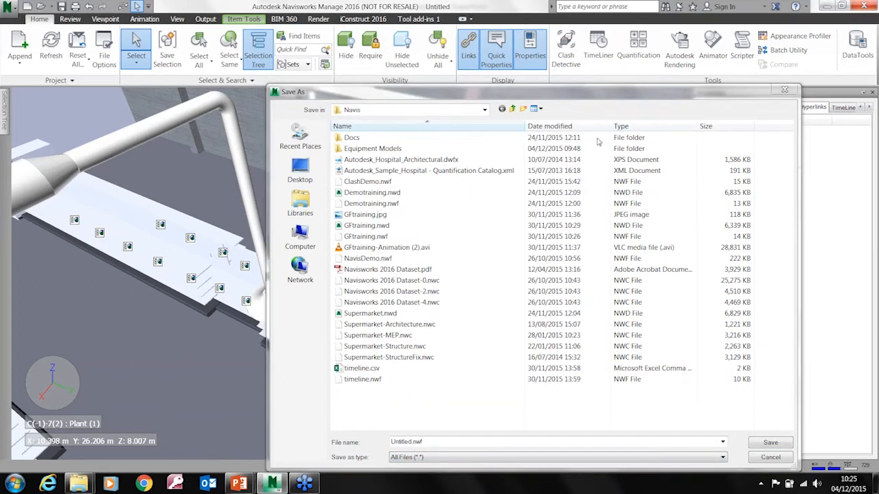
left_click_drag(613, 94, 536, 50)
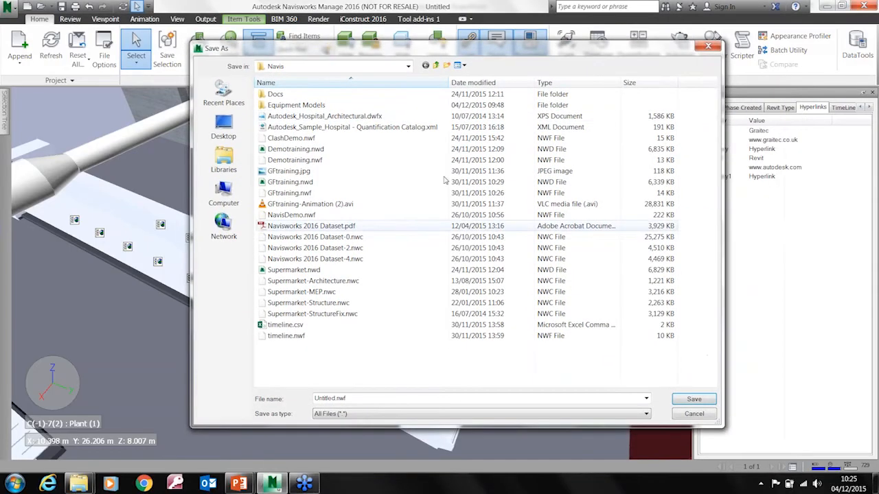
left_click(349, 401)
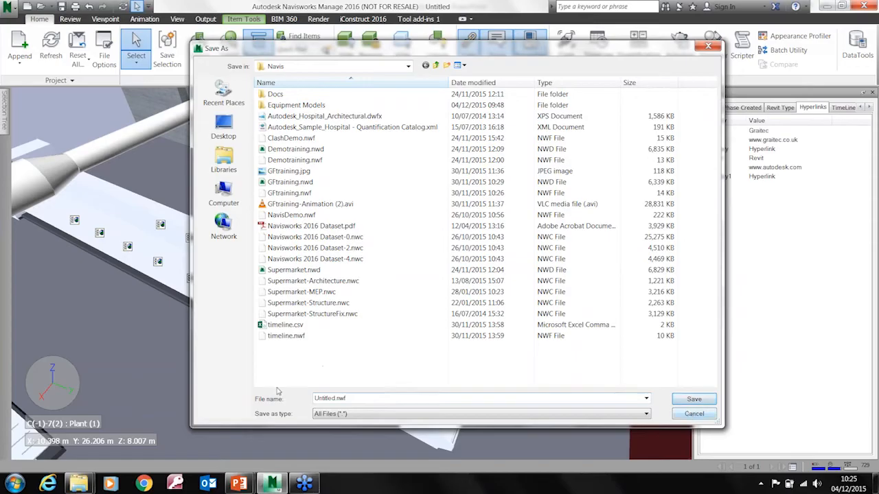
left_click(693, 414)
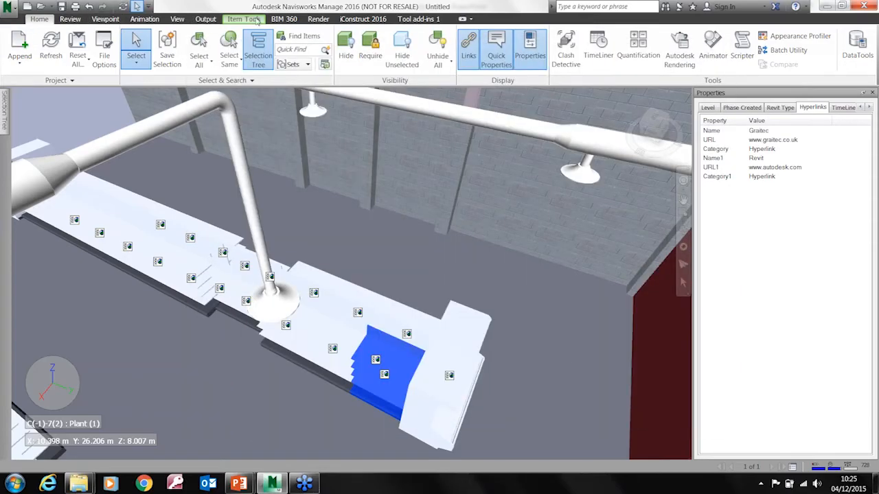
Review the NWD publishing options, including the password and expiry settings, and cancel without publishing
left_click(205, 19)
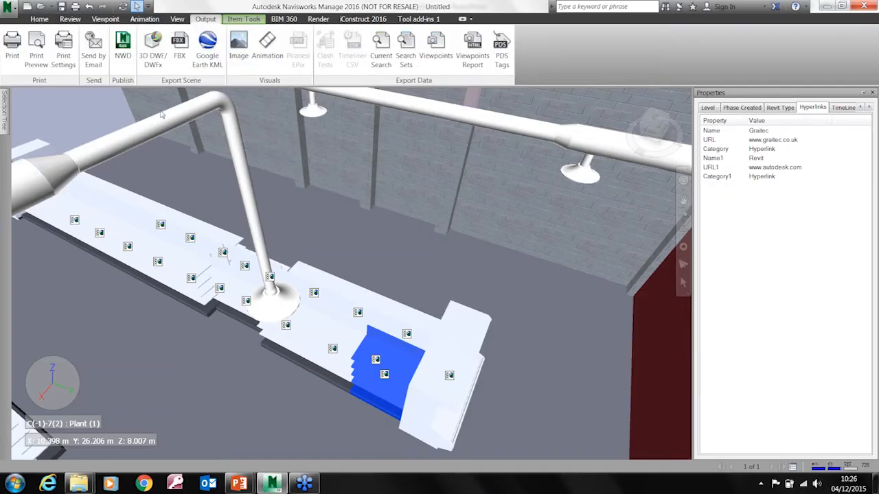
left_click(122, 54)
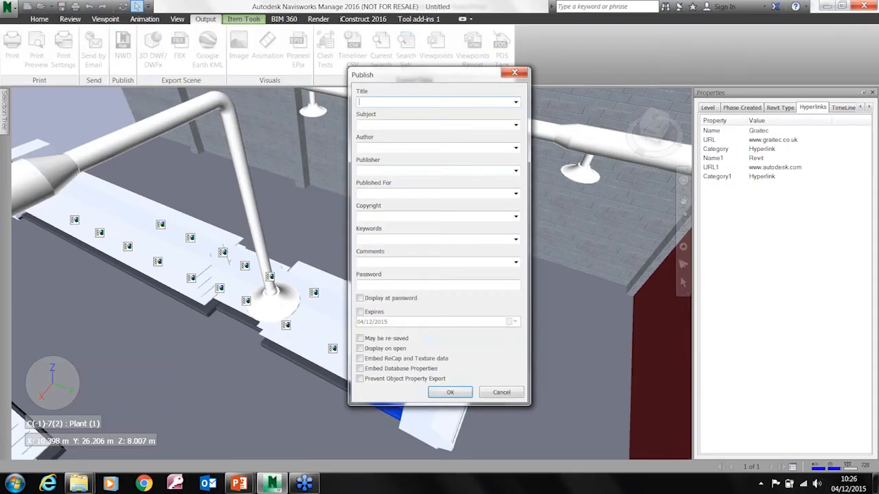
left_click_drag(450, 81, 433, 77)
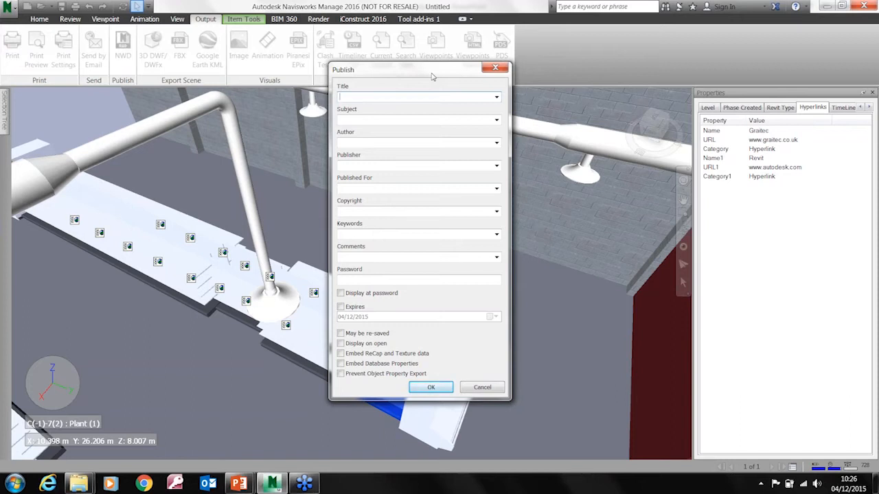
left_click(374, 278)
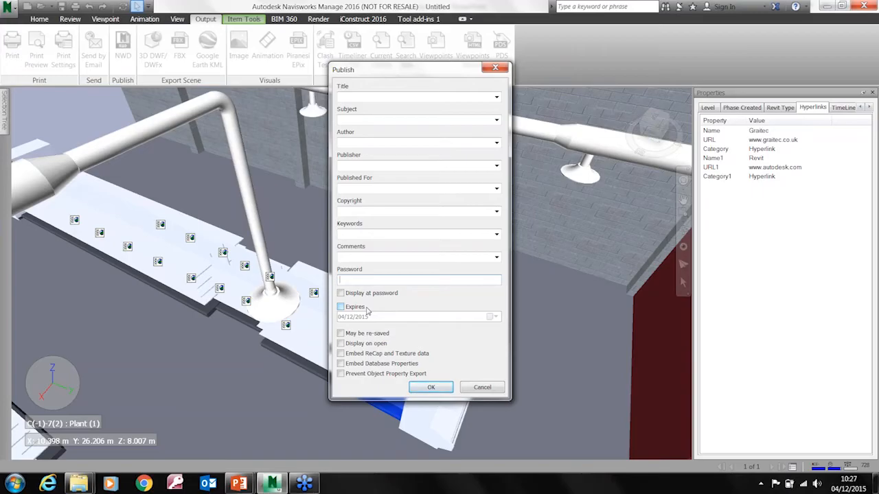
left_click(483, 387)
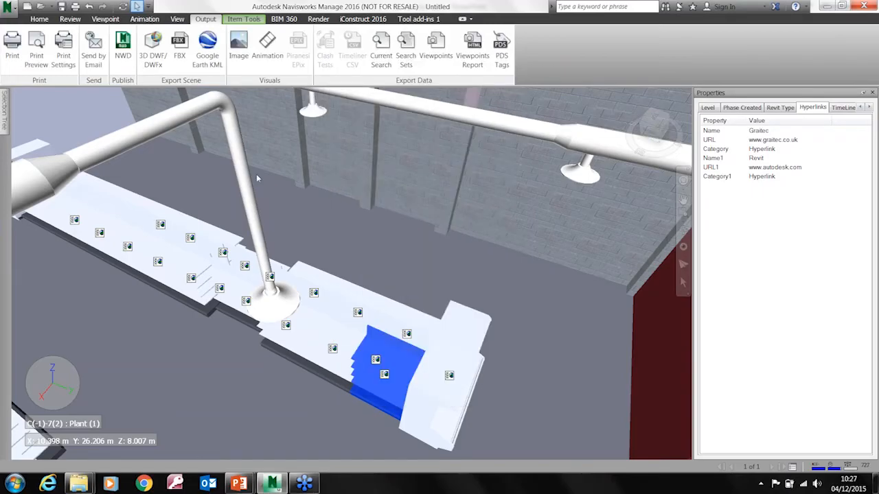
Hide the link icons throughout the supermarket model
left_click(39, 19)
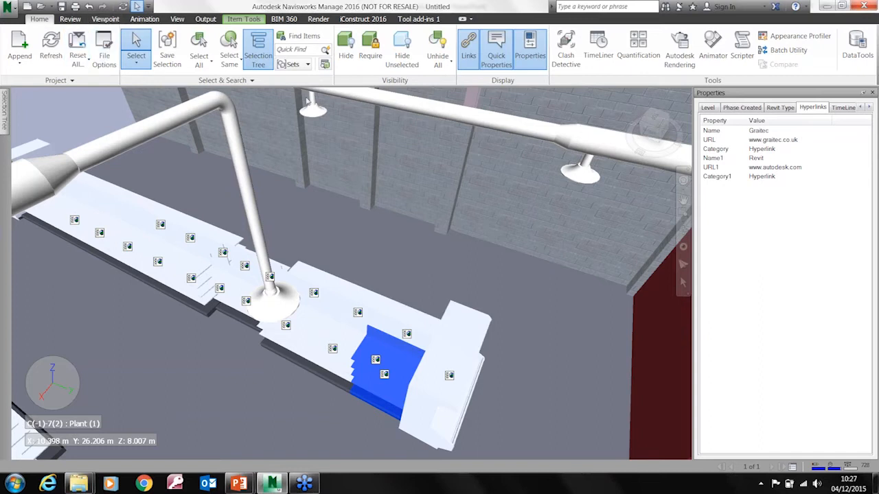
scroll(274, 305, "up", 5)
scroll(274, 306, "down", 8)
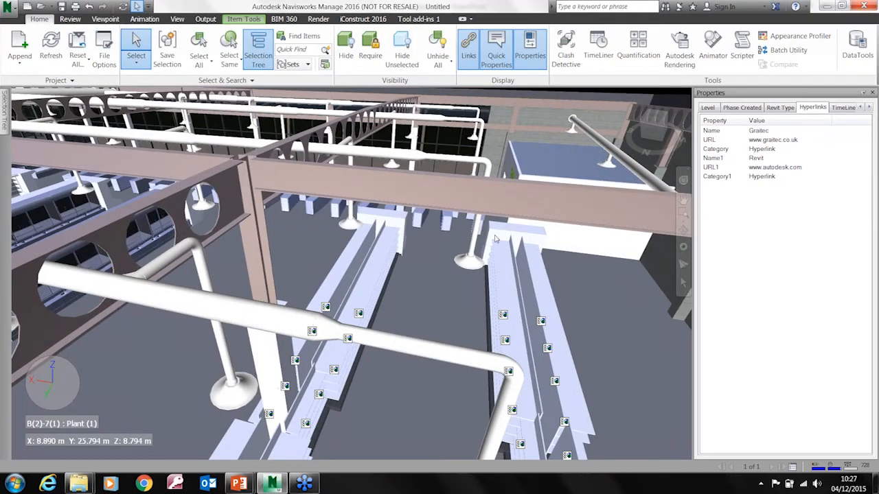
scroll(447, 265, "down", 3)
scroll(384, 274, "down", 5)
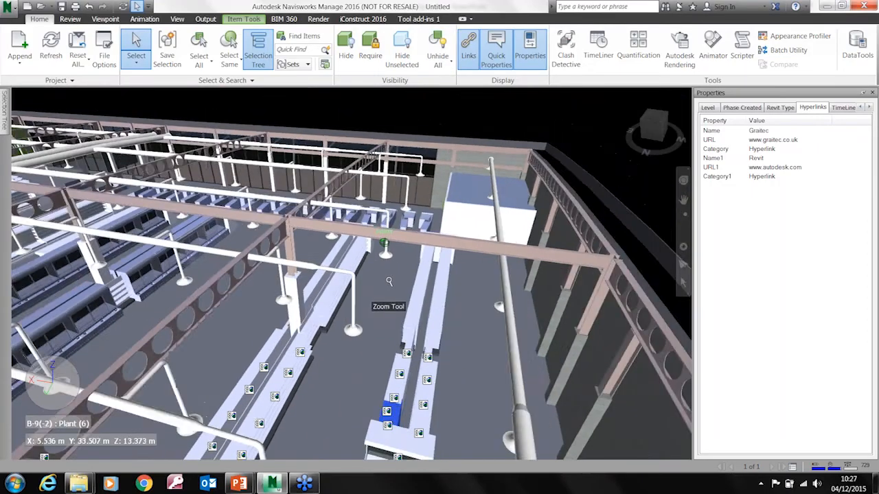
scroll(389, 281, "down", 3)
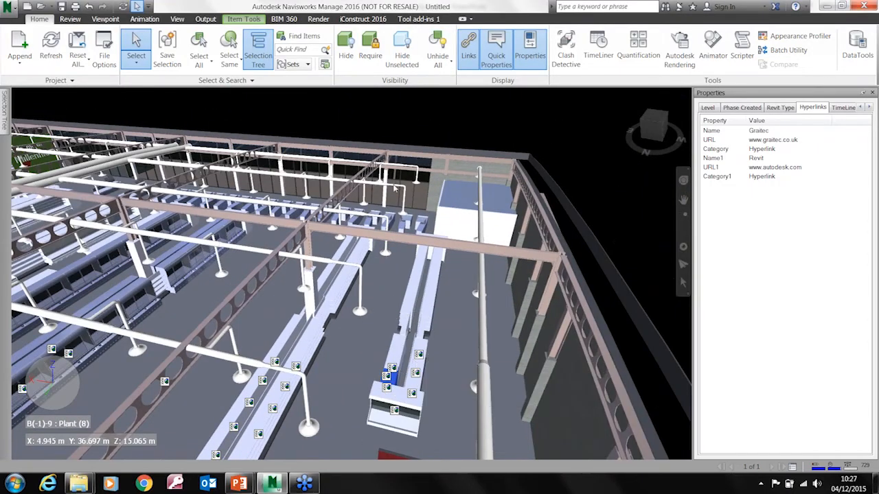
mouse_move(352, 312)
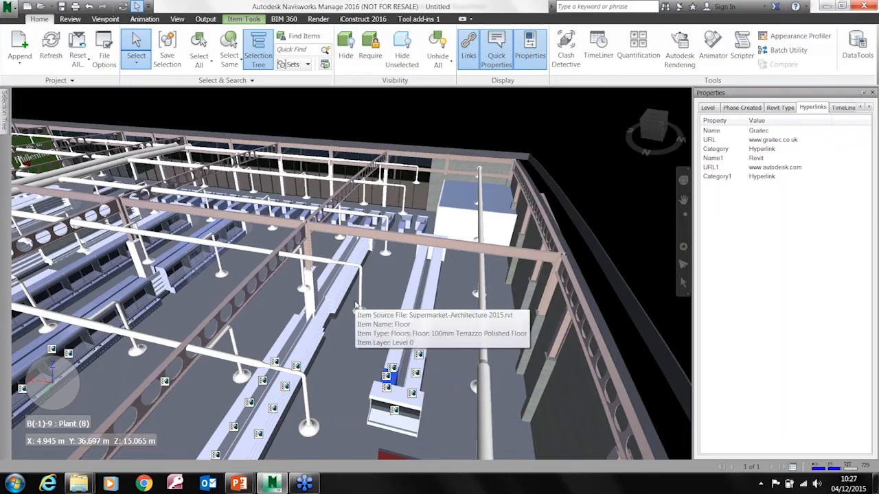
mouse_move(348, 345)
middle_mouse_down("shift")
mouse_move(351, 378)
mouse_move(378, 243)
middle_mouse_up("shift")
scroll(351, 377, "down", 2)
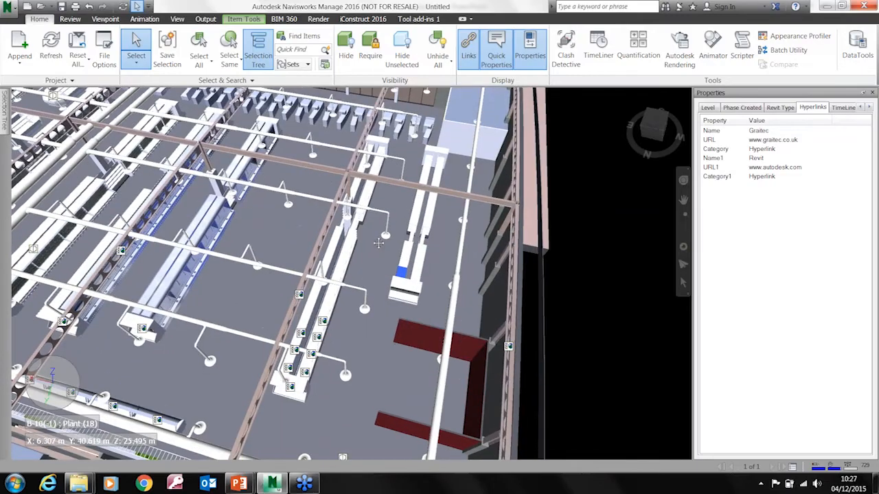
left_click(468, 49)
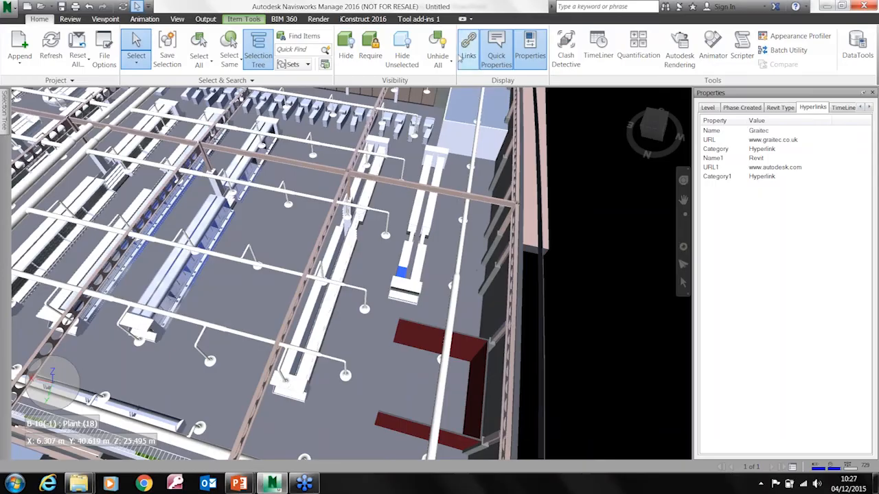
Close the Properties window and frame the stepped shelving unit between the two long gondolas in a near-frontal view
middle_click_drag(180, 288, 384, 310, "shift")
scroll(406, 309, "up", 5)
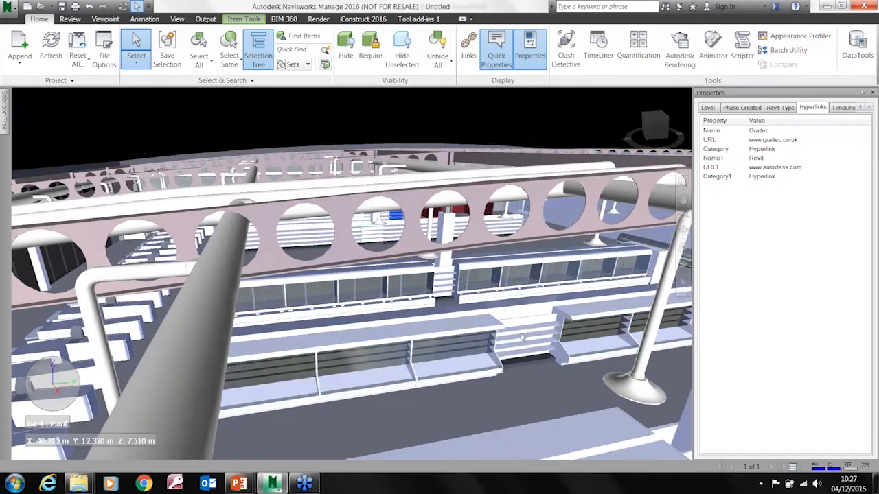
scroll(530, 334, "up", 4)
scroll(530, 334, "up", 6)
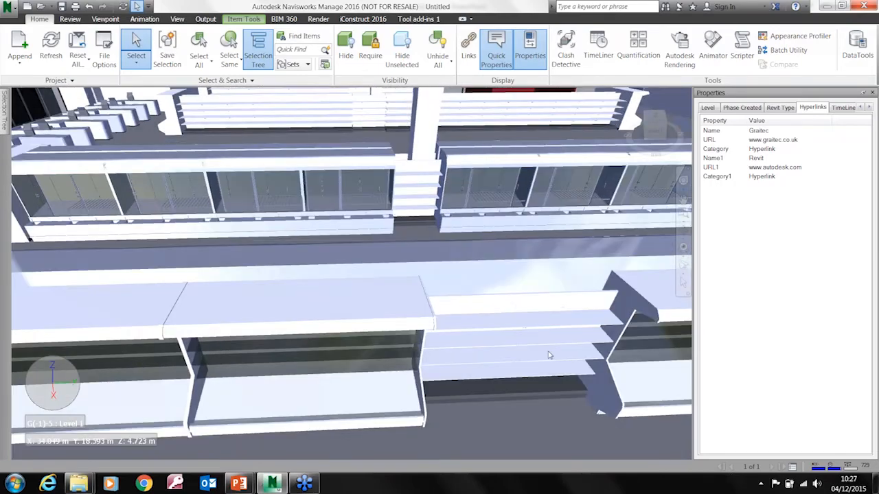
middle_click_drag(549, 355, 388, 338, "shift")
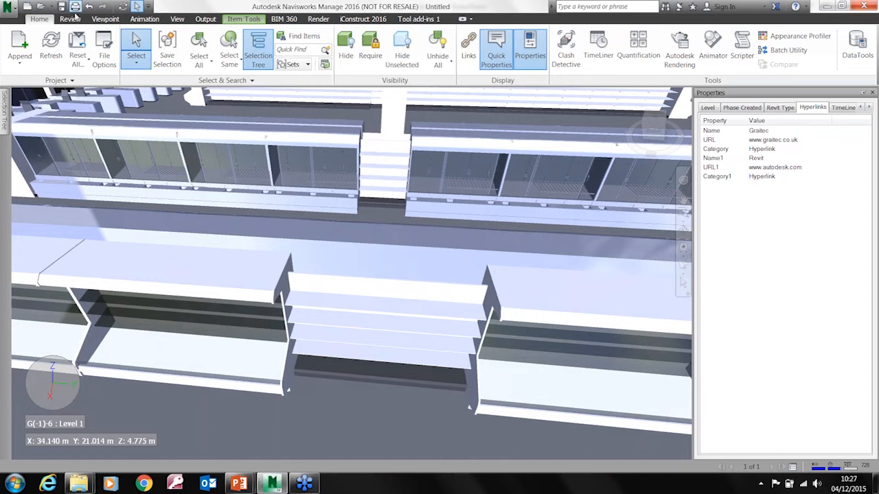
left_click(73, 20)
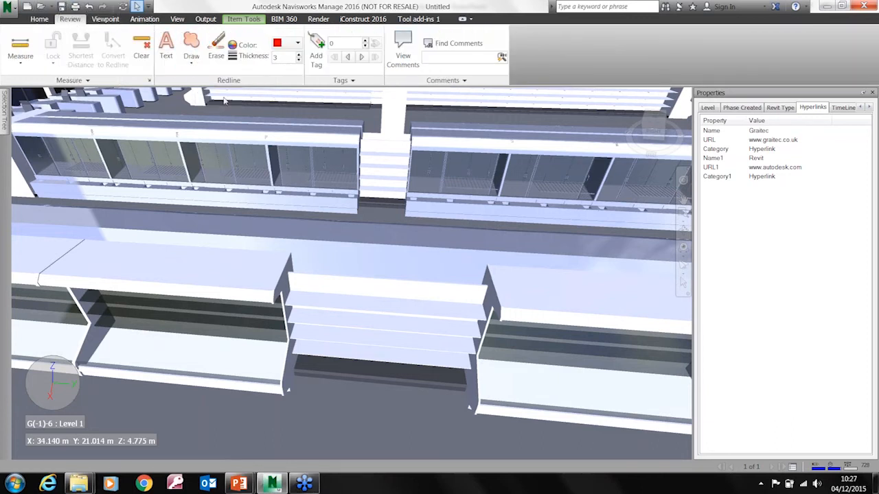
left_click(872, 92)
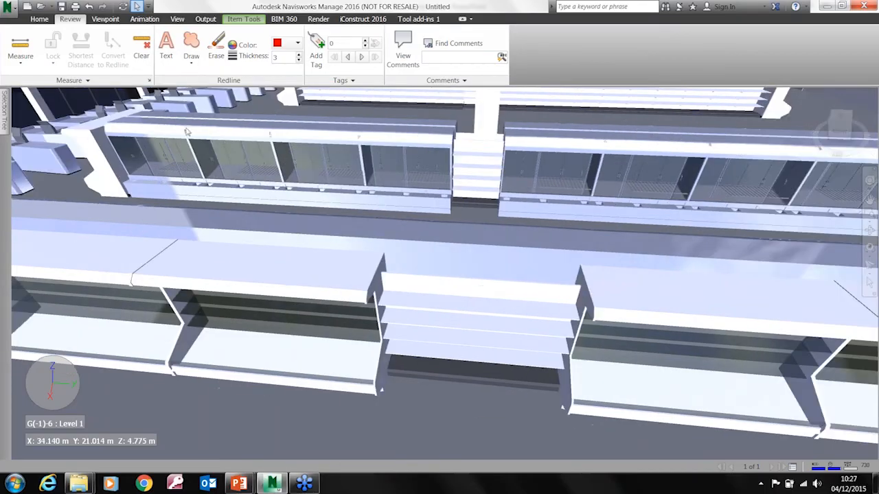
middle_click_drag(508, 315, 431, 314)
middle_click_drag(431, 313, 459, 311, "shift")
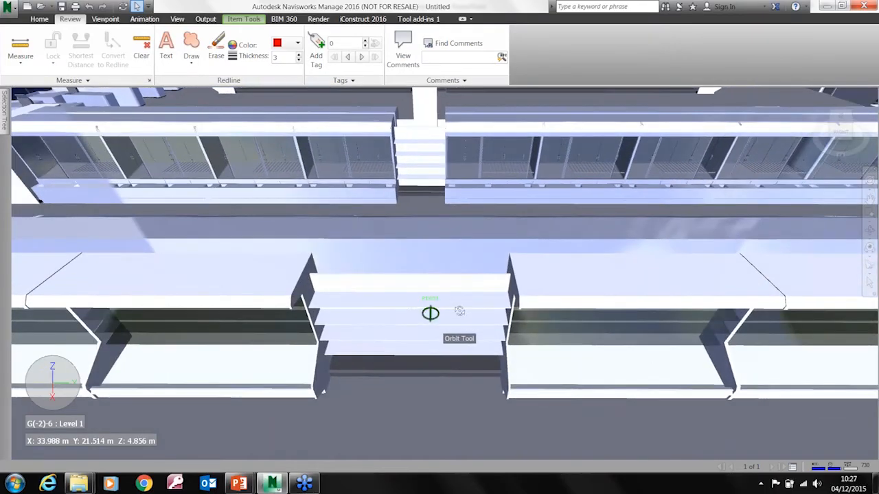
left_click(107, 19)
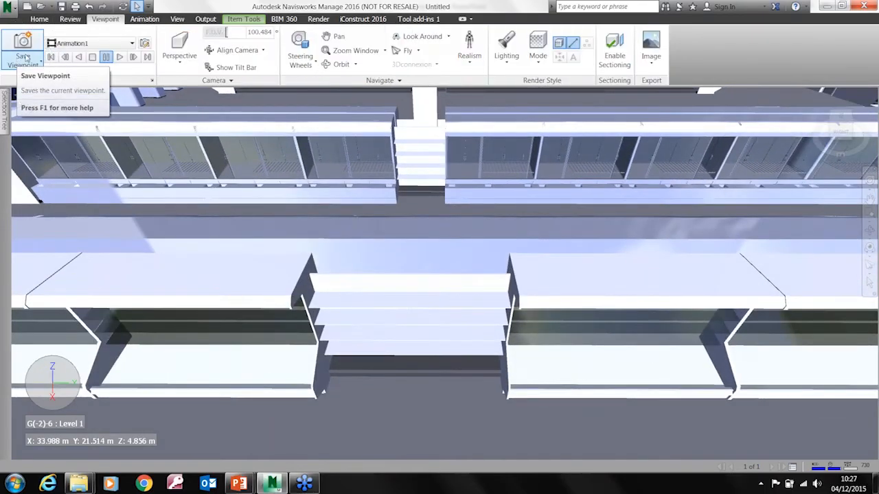
left_click(69, 20)
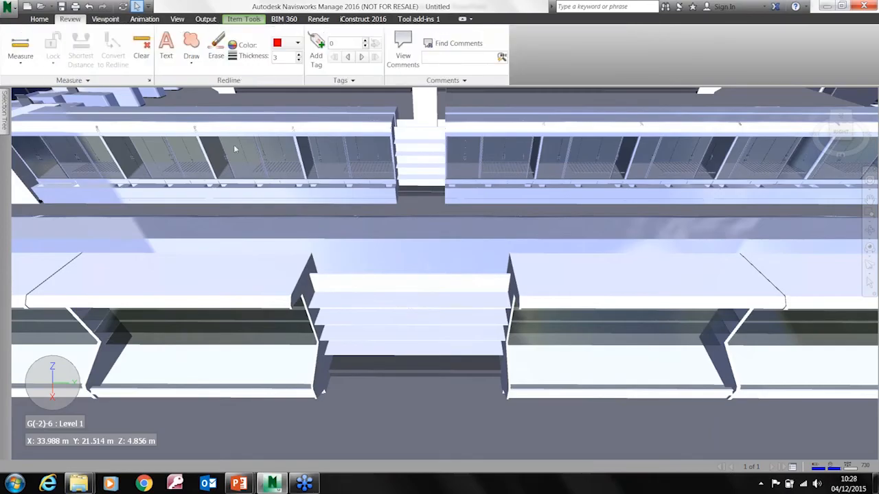
Draw a red redline cloud with a thickness of 3 around the stepped shelving unit
left_click(190, 47)
mouse_move(296, 241)
left_mouse_down()
mouse_move(382, 223)
mouse_move(512, 219)
mouse_move(486, 352)
mouse_move(281, 313)
mouse_move(287, 248)
mouse_move(296, 241)
left_mouse_up()
left_click(166, 49)
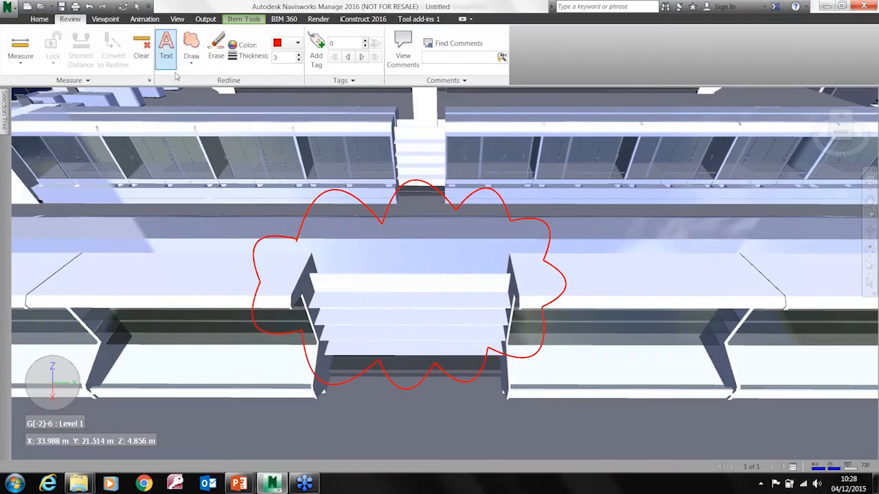
left_click(191, 50)
mouse_move(336, 253)
left_mouse_down()
mouse_move(343, 245)
mouse_move(520, 268)
mouse_move(312, 354)
mouse_move(339, 248)
left_mouse_up()
Add the redline text "Hello" inside the cloud
left_click(166, 48)
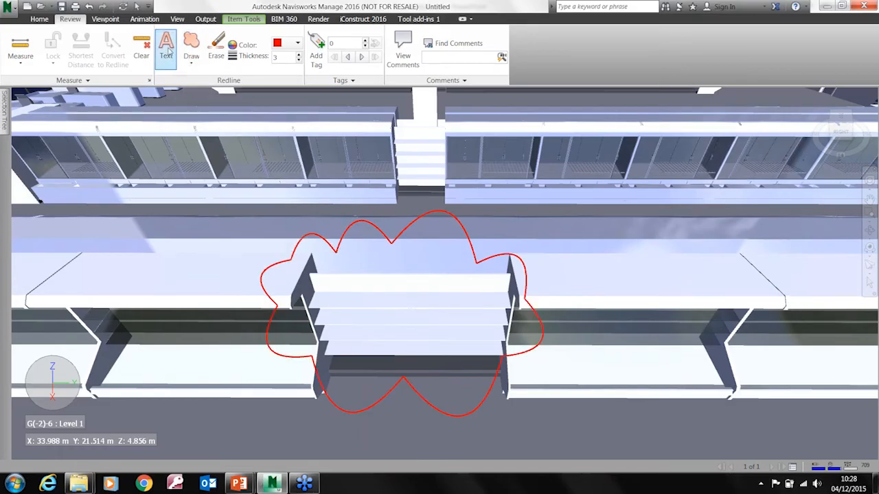
left_click(424, 309)
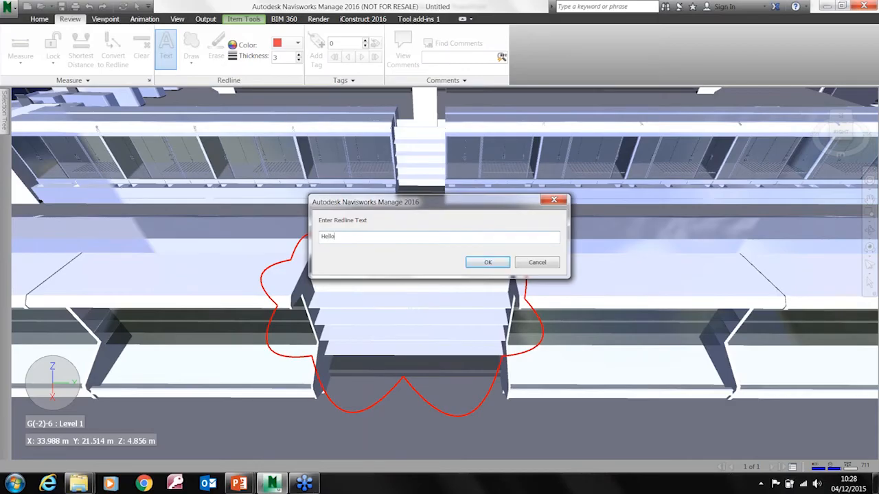
key("Return")
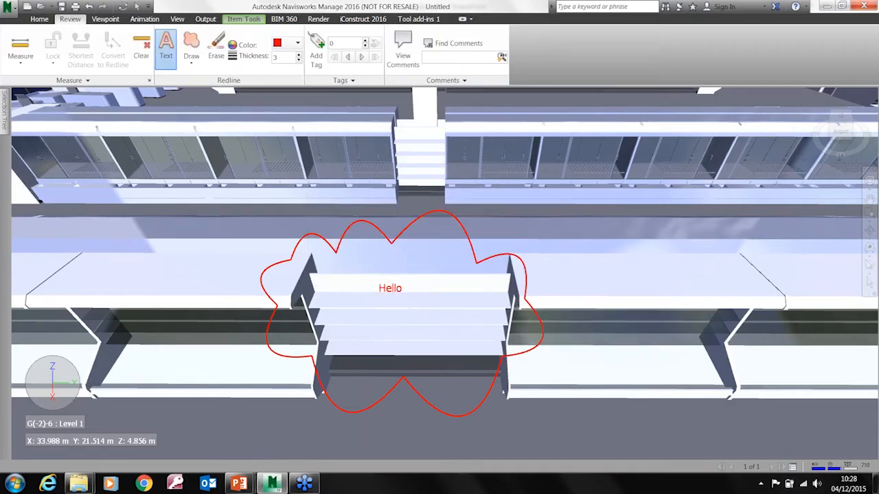
Show the Saved Viewpoints window
left_click(105, 19)
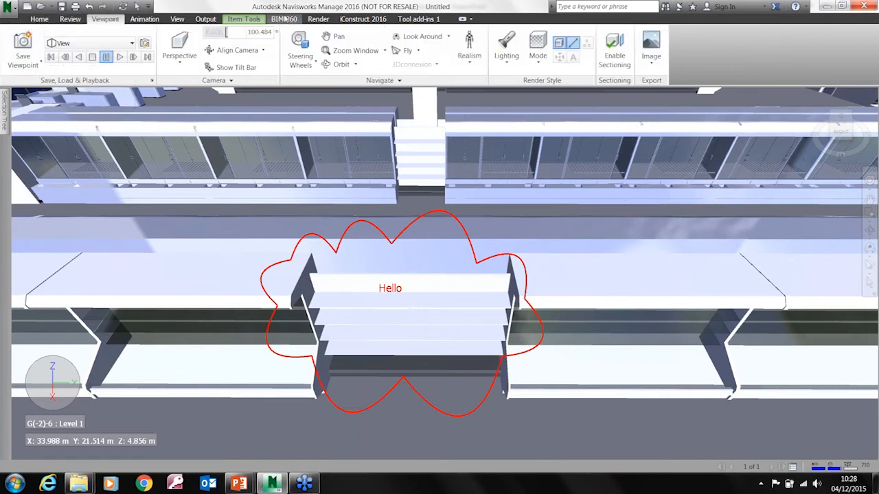
left_click(177, 19)
left_click(432, 63)
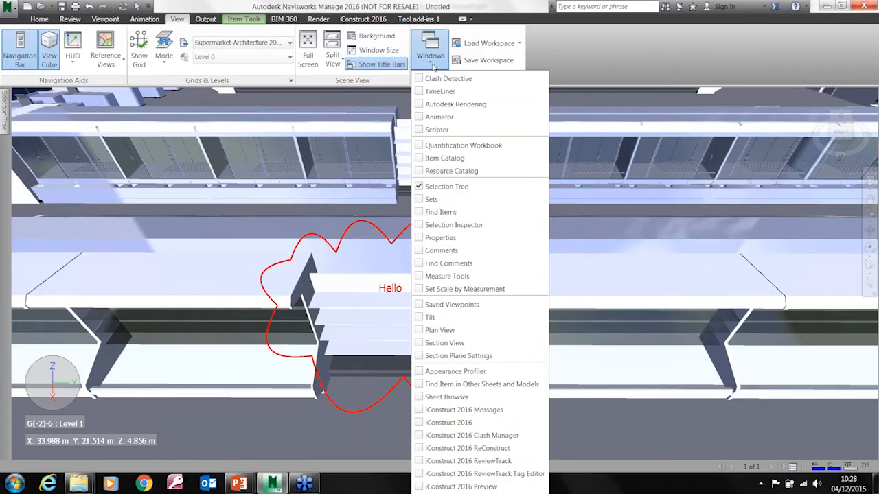
left_click(437, 306)
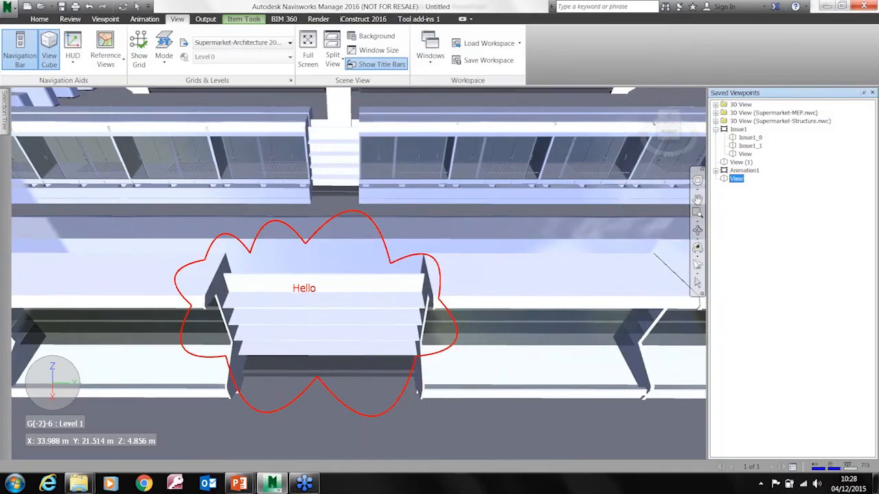
Orbit away from the marked-up shelving, then restore the saved viewpoint "View" that holds the redlines
left_click(736, 179)
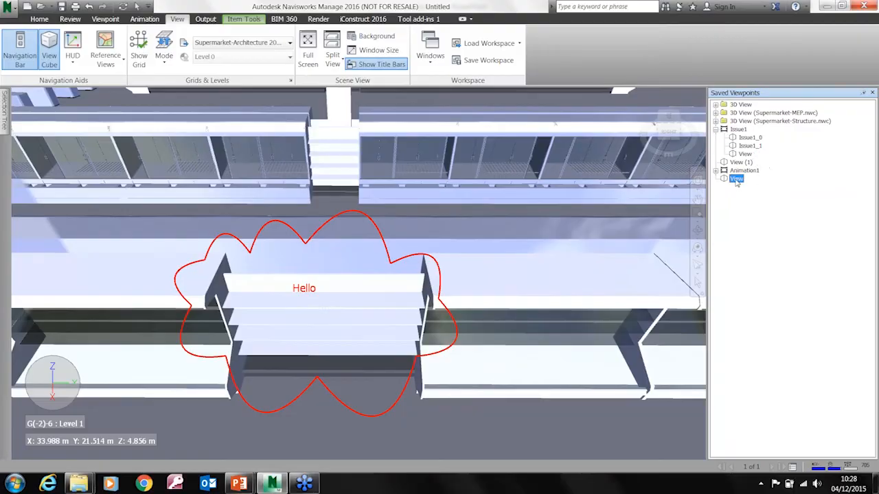
key("ctrl")
middle_click_drag(501, 273, 478, 280)
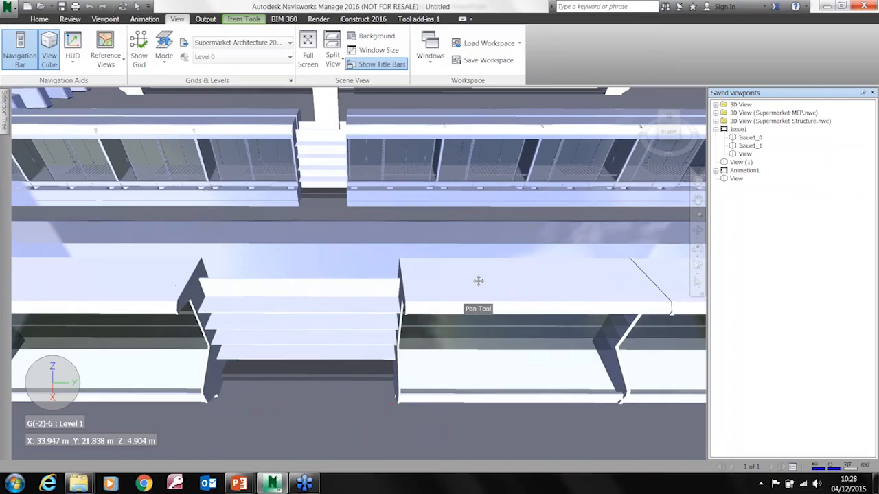
left_click(735, 178)
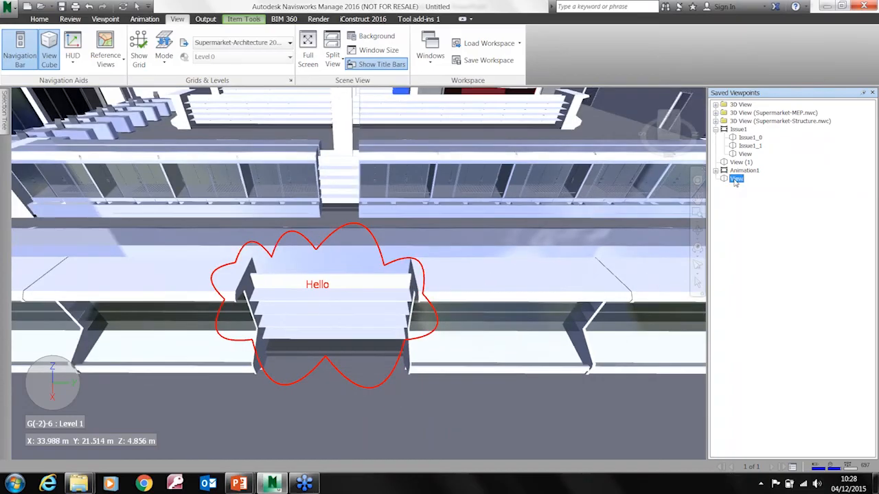
key("ctrl")
Look over the redline colour choices and the comment tools without changing anything
left_click(70, 18)
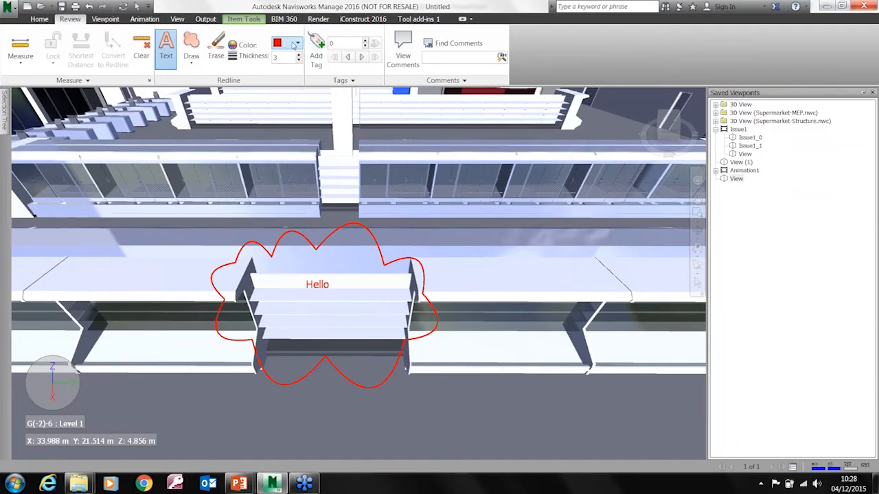
left_click(297, 43)
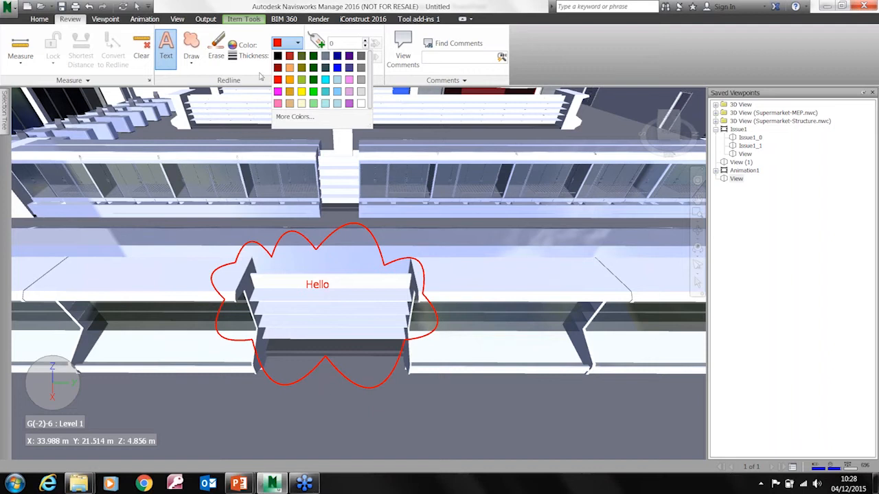
left_click(280, 37)
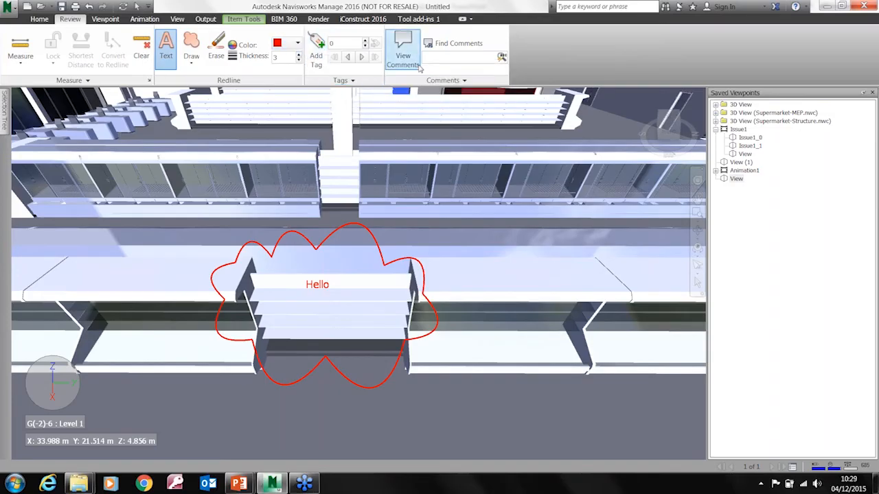
left_click(409, 61)
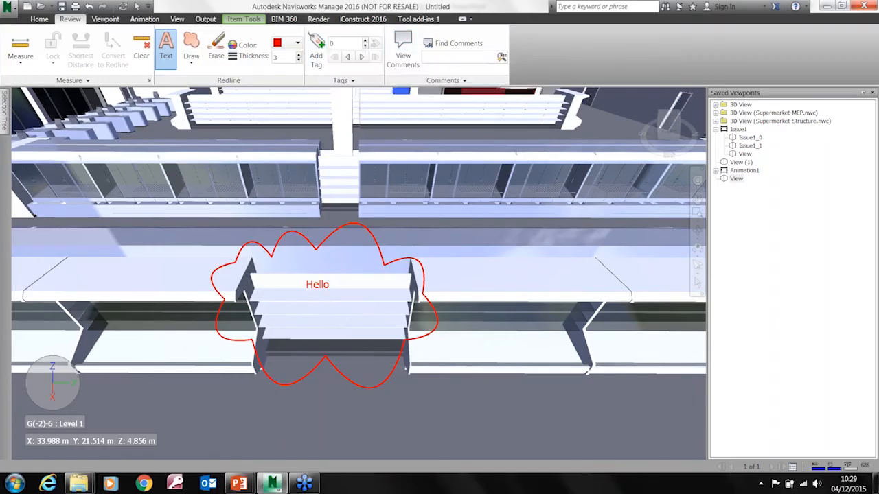
Measure the width of the stepped shelving unit point to point along its topmost edge
middle_click_drag(290, 284, 307, 251)
scroll(328, 292, "up", 3)
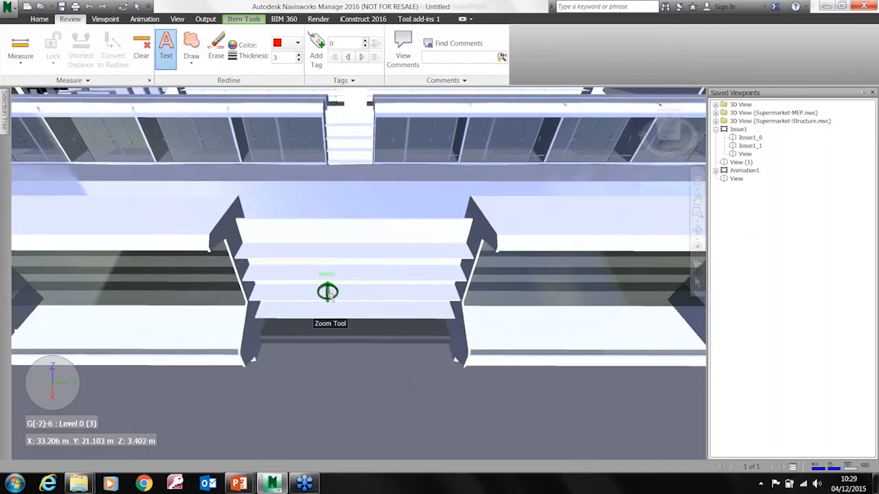
middle_click_drag(328, 292, 295, 291)
left_click(20, 63)
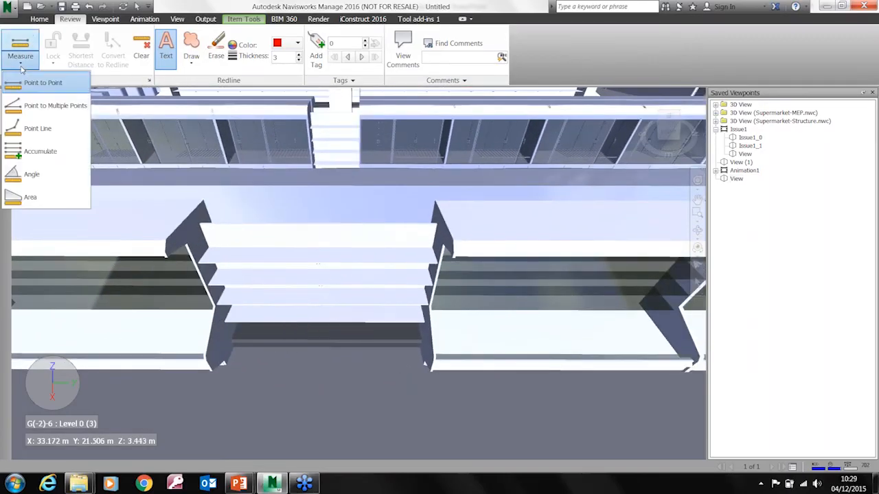
left_click(41, 82)
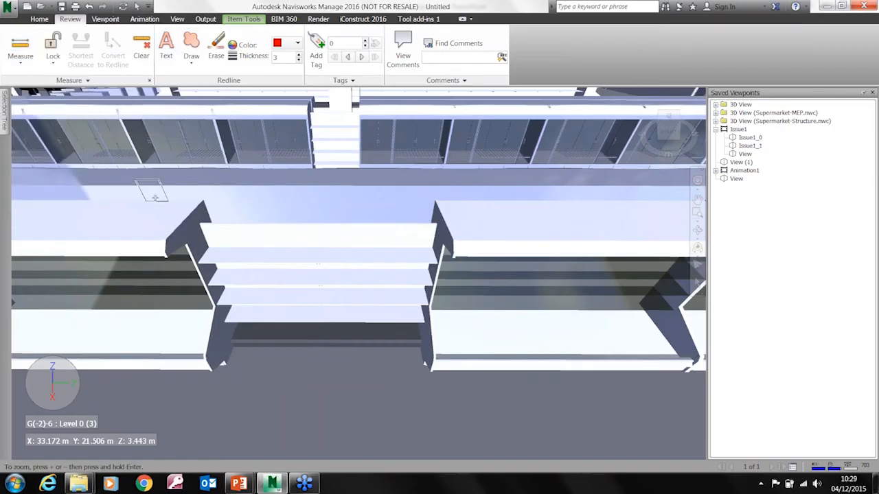
left_click(199, 222)
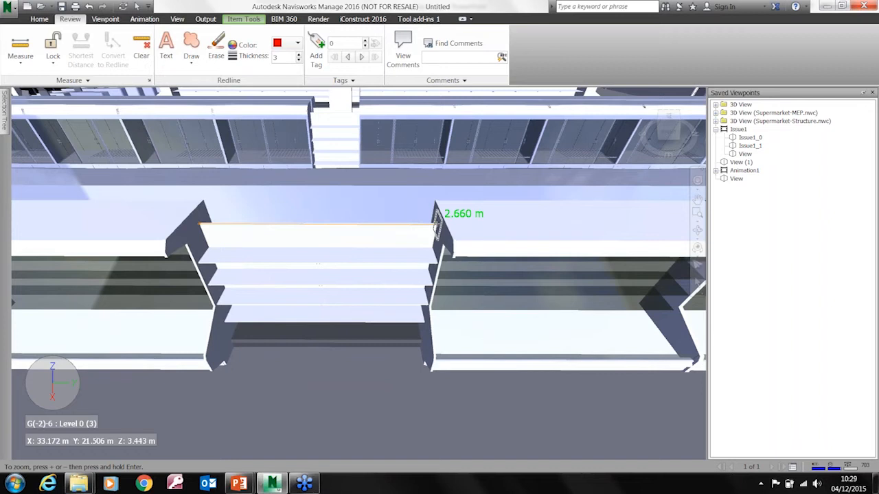
left_click(437, 222)
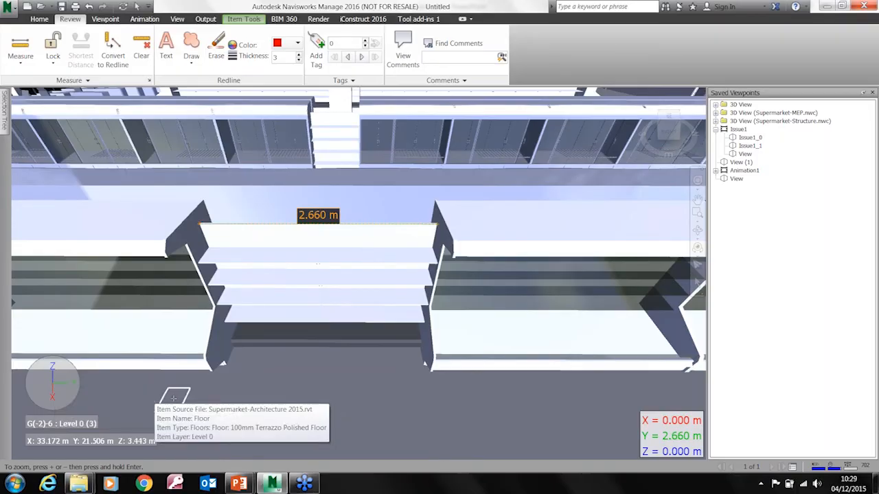
Measure the second edge down on the shelving unit from end to end and convert the dimension to a redline
middle_click_drag(362, 322, 373, 335)
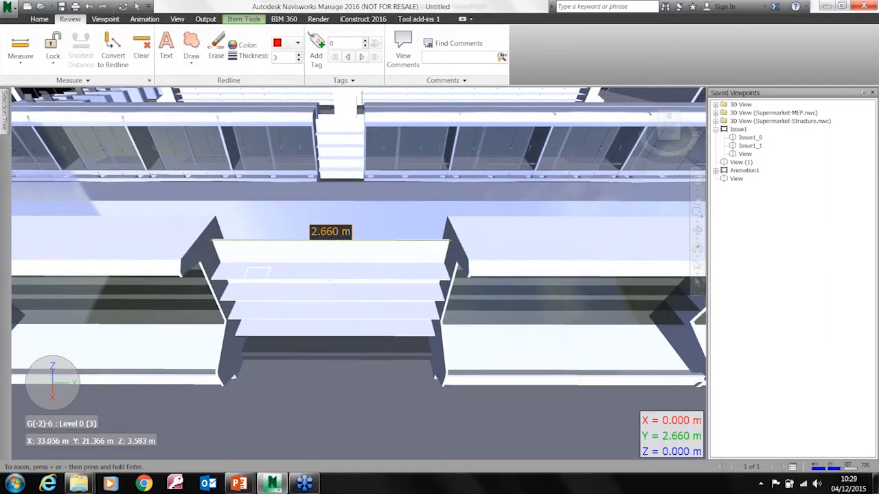
left_click(218, 260)
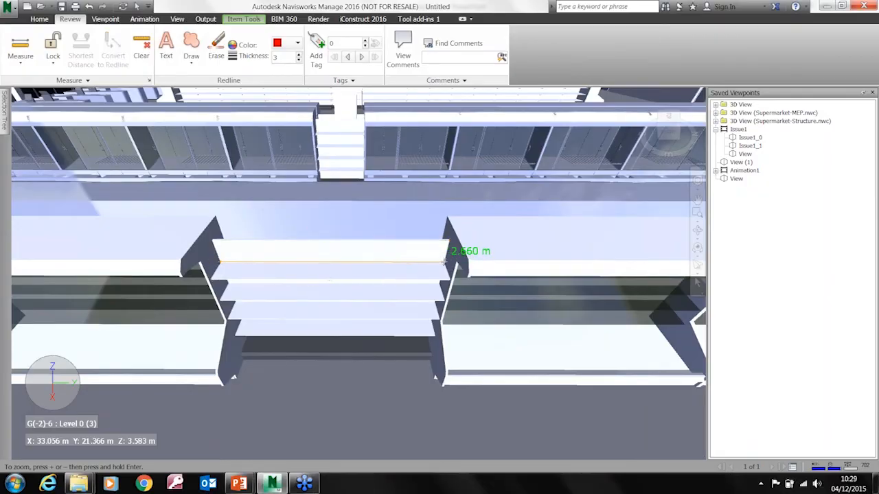
left_click(445, 260)
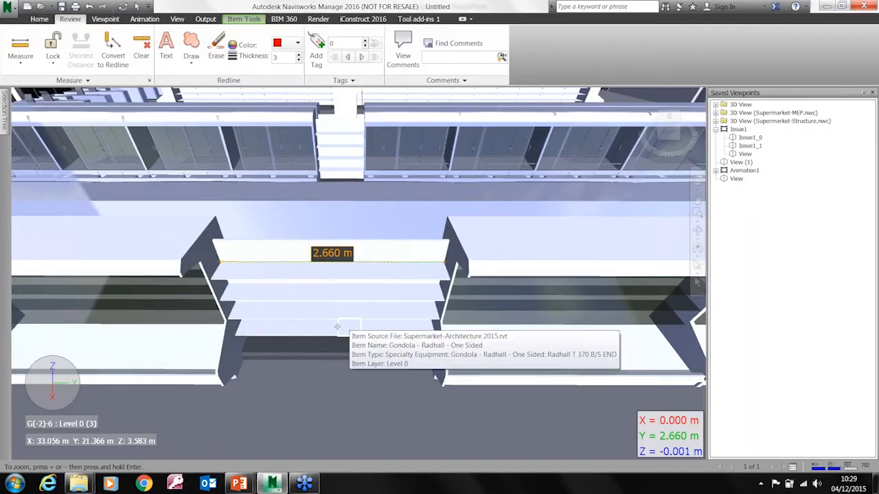
left_click(113, 55)
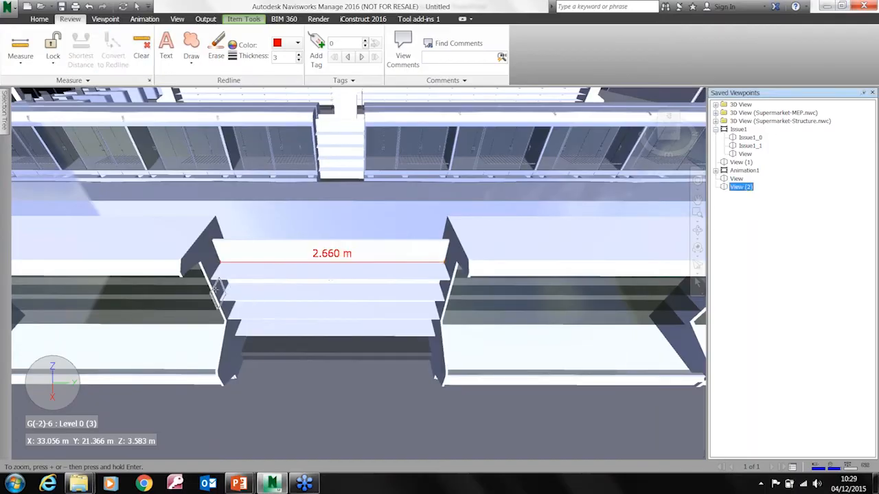
Measure the next shelf edge below from end to end and convert that dimension to a redline as well
left_click(214, 279)
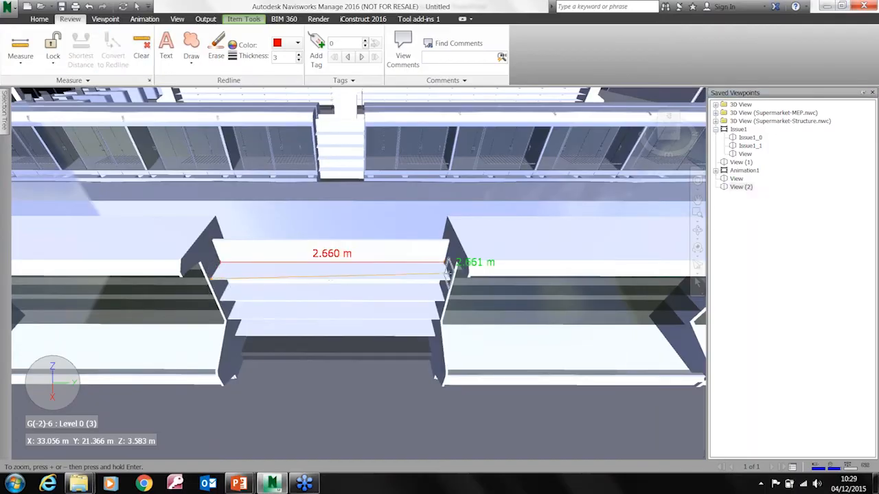
left_click(447, 275)
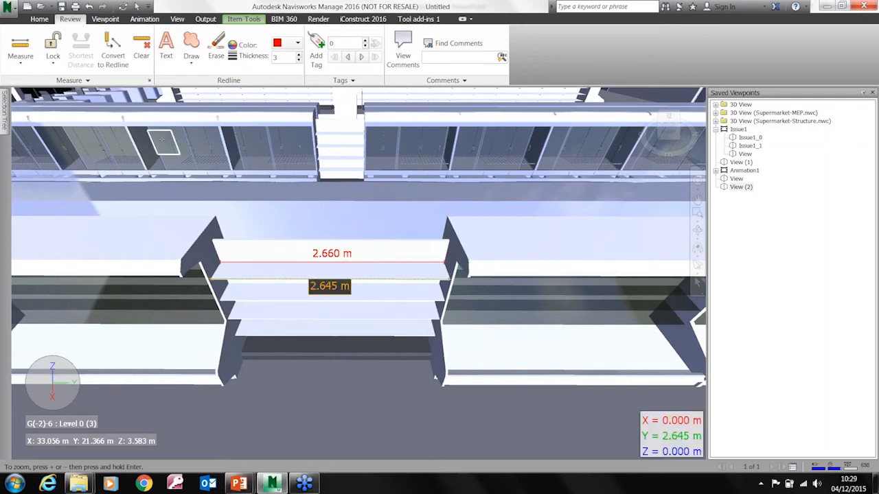
left_click(112, 55)
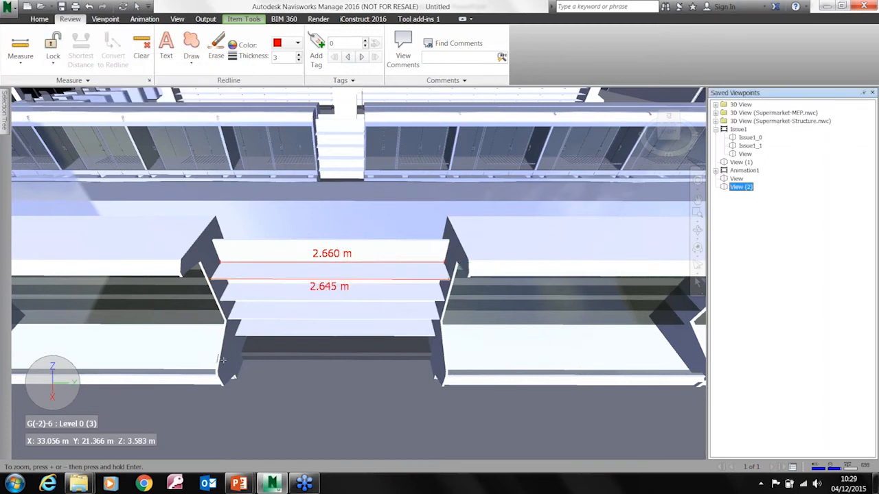
Measure with Point to Multiple Points from the left end of the shelving unit's dark base to the floor in front
mouse_move(378, 394)
left_click(20, 59)
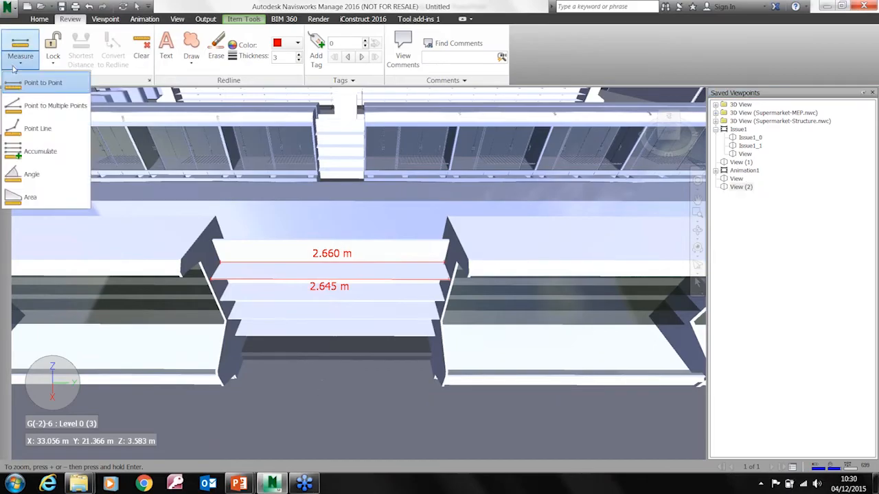
left_click(38, 110)
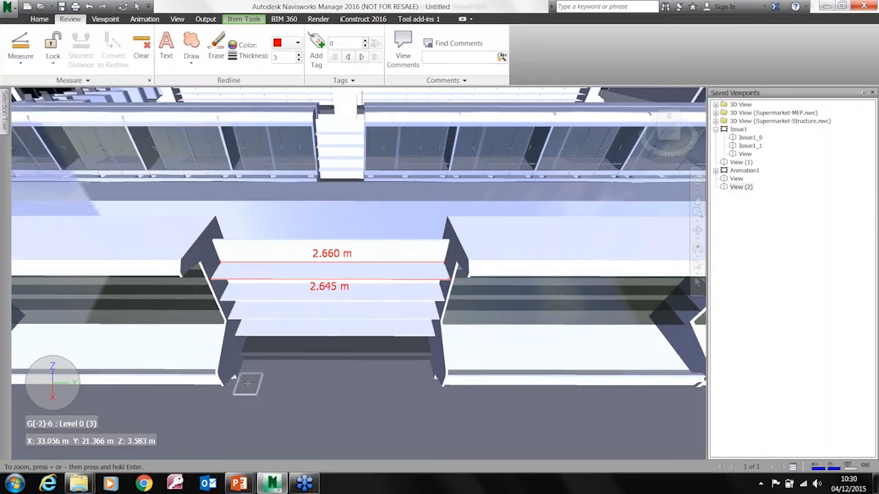
left_click(234, 335)
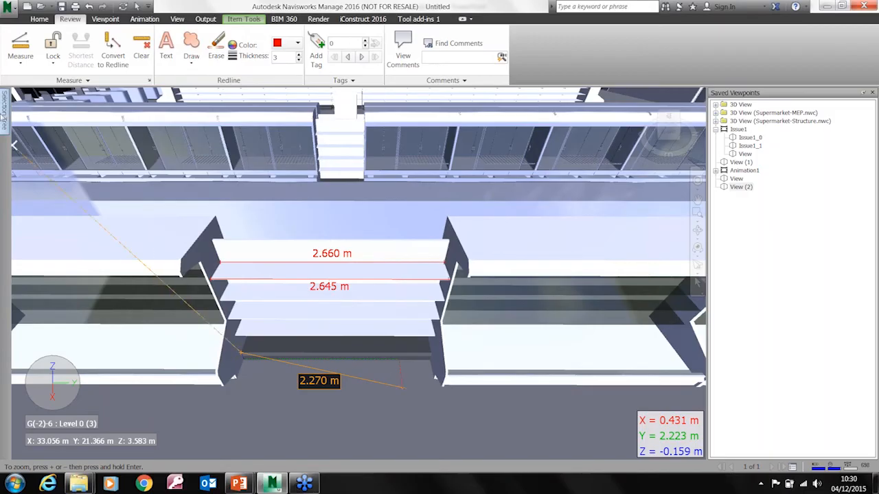
Measure a two-segment route across the floor in front of the shelving unit with Point Line
left_click(20, 57)
left_click(37, 135)
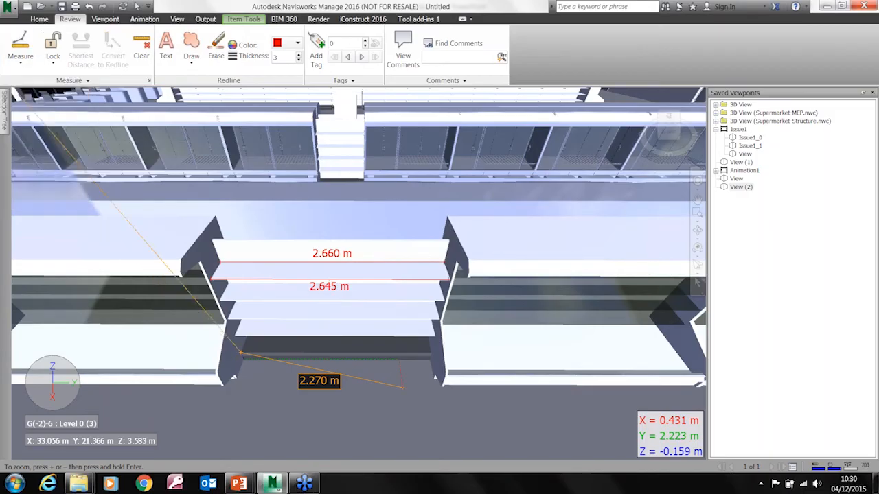
left_click(190, 424)
left_click(369, 379)
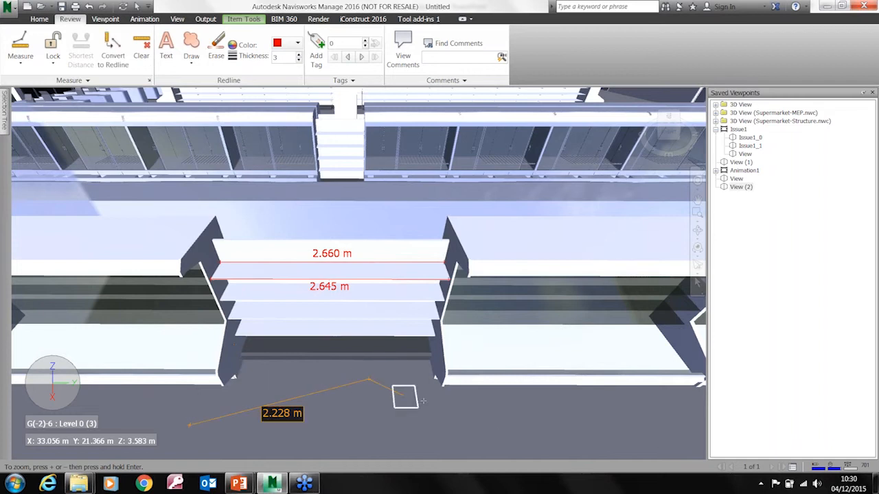
left_click(660, 437)
Measure the angle at the lowest shelf's left front corner between the shelf end above and its front edge
left_click(20, 57)
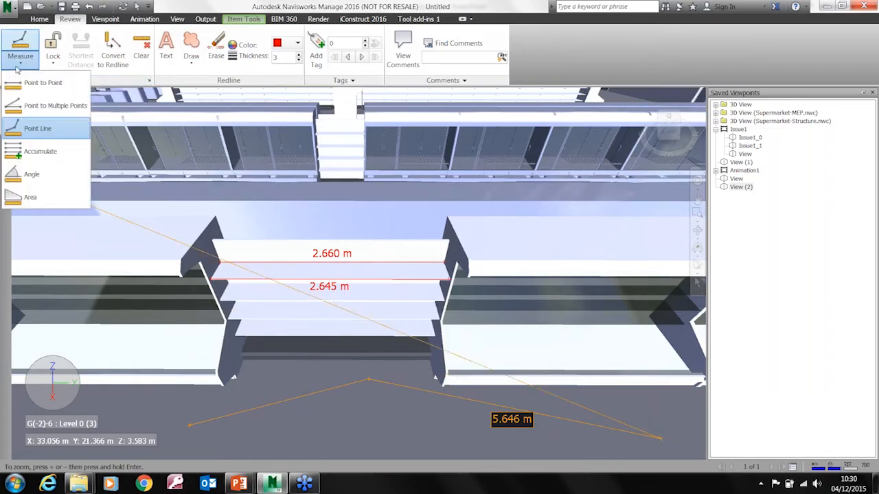
left_click(30, 174)
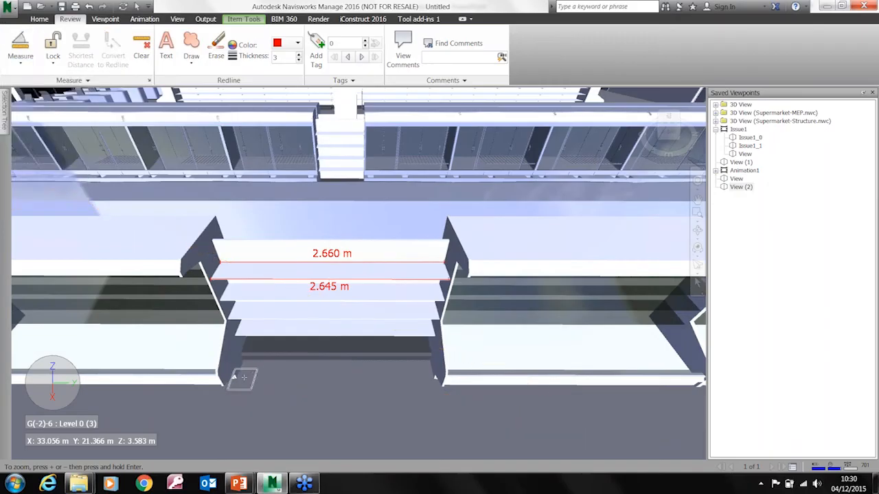
scroll(252, 352, "up", 5)
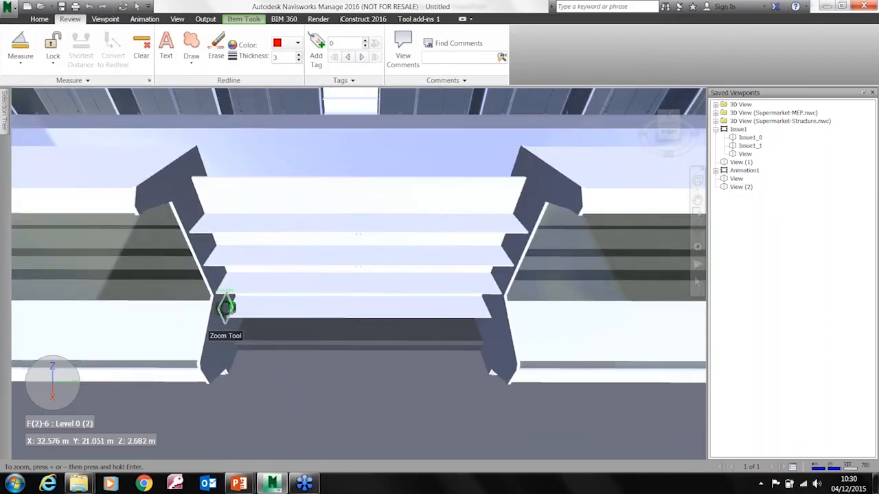
left_click(210, 289)
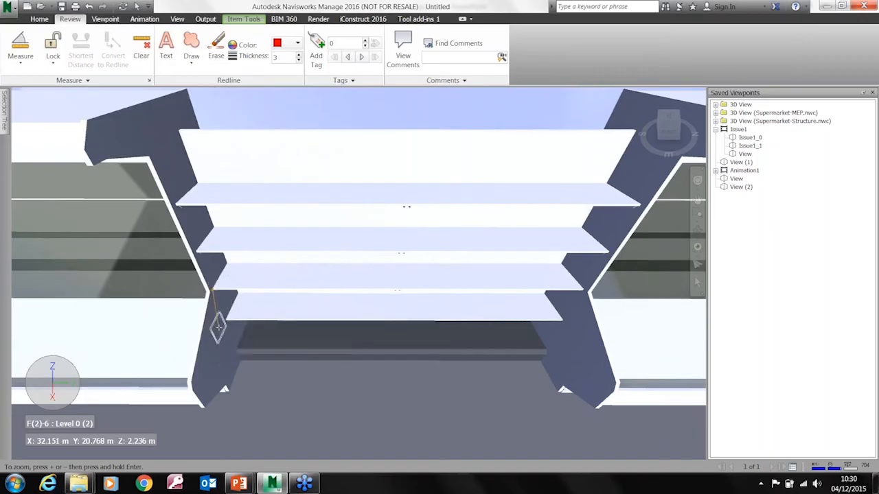
left_click(225, 318)
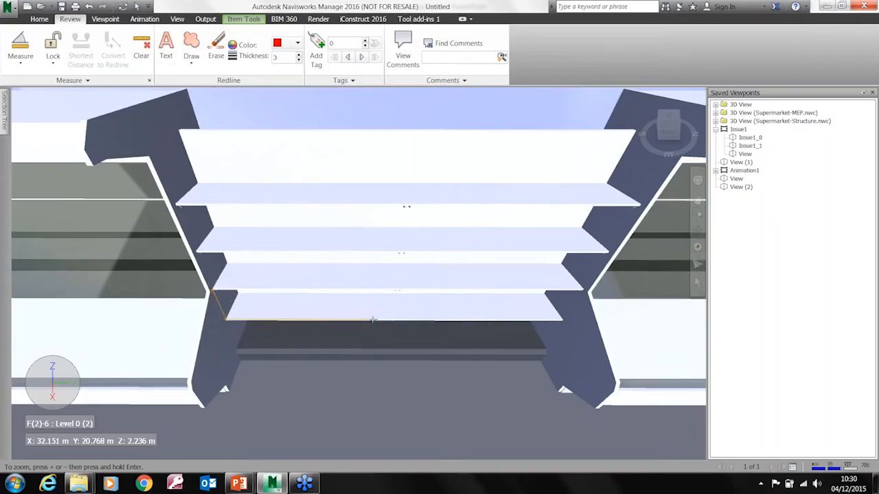
left_click(372, 320)
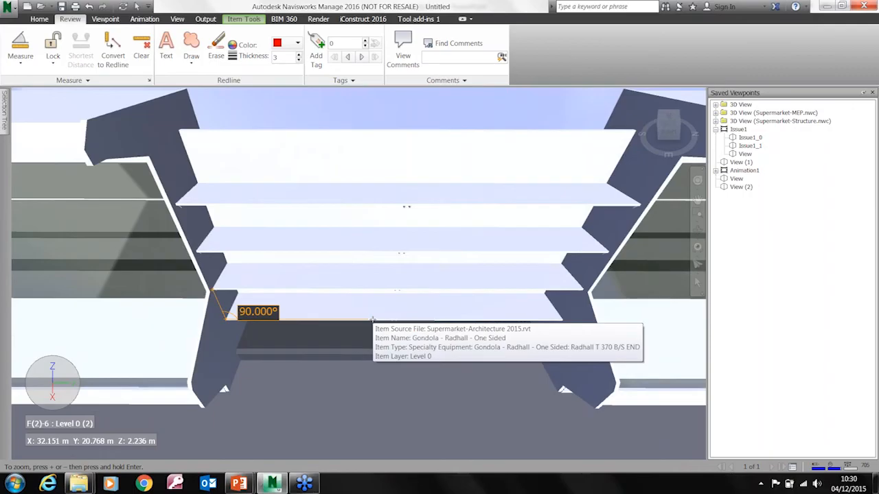
Measure the area of a five-point polygon on the open floor in front of the shelving unit
left_click(24, 65)
left_click(37, 204)
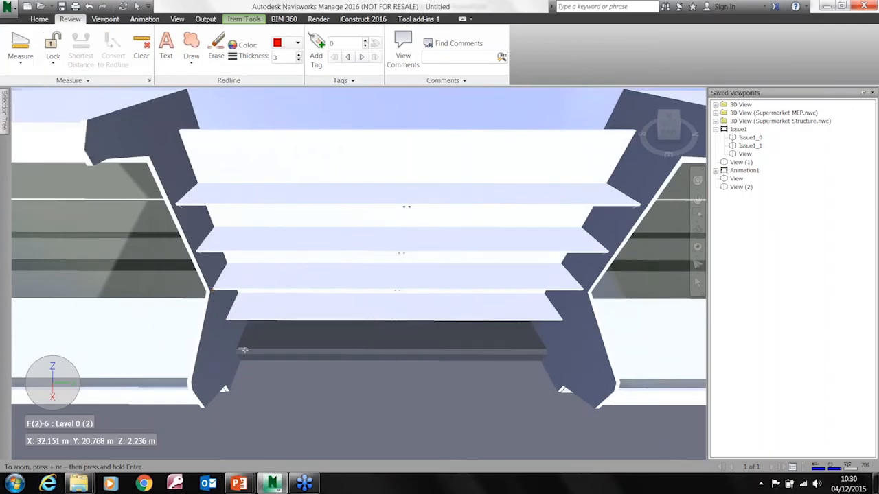
middle_click_drag(263, 391, 196, 281)
left_click(176, 316)
left_click(429, 254)
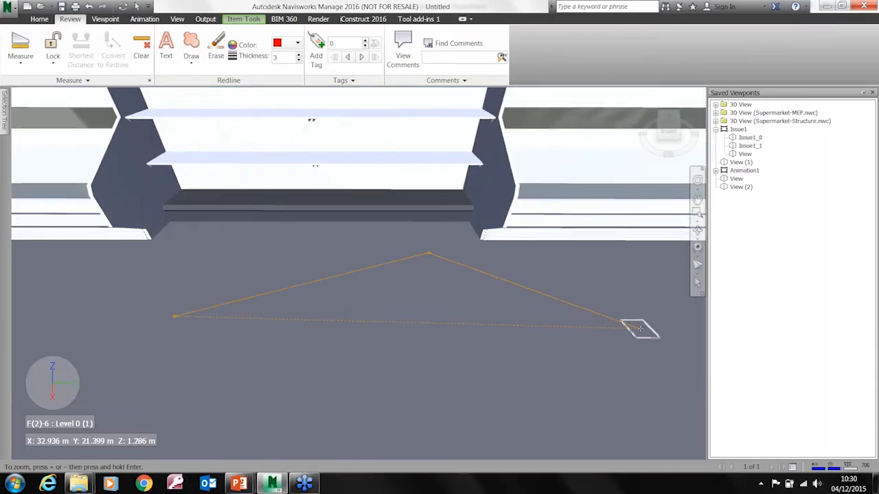
left_click(626, 345)
left_click(567, 417)
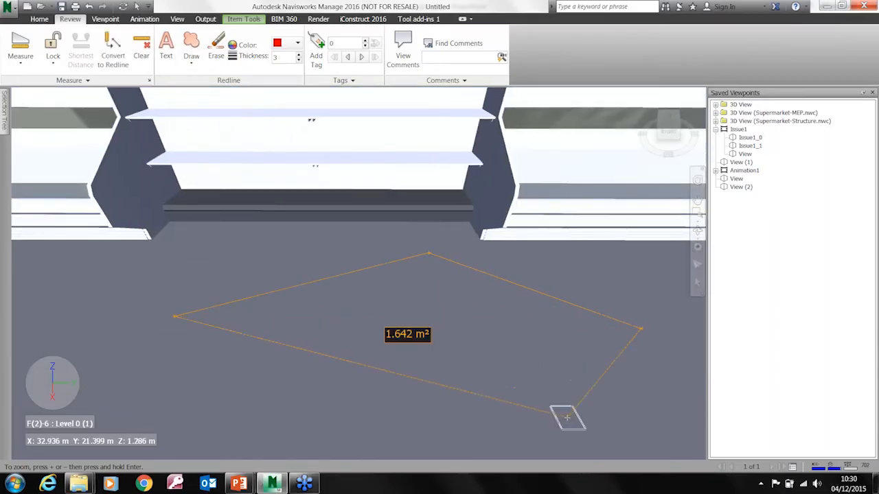
left_click(201, 427)
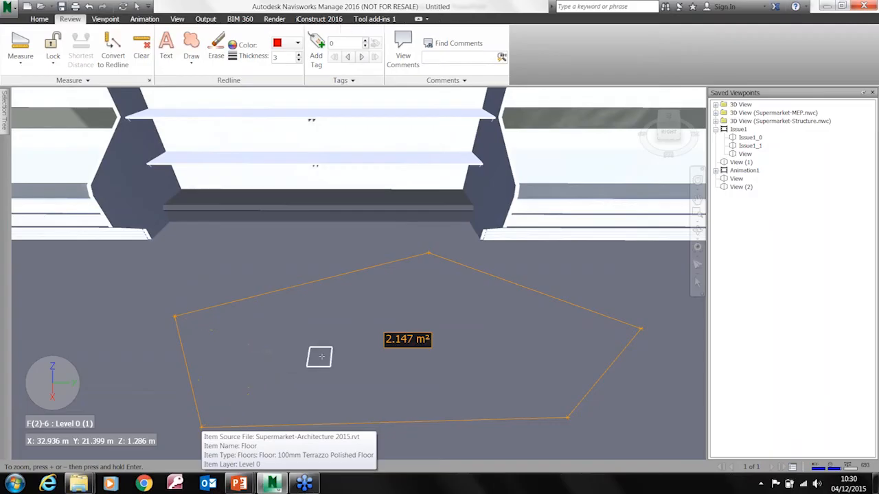
Measure point to point from the base of the hanging lamp in the Deli aisle to the floor and convert the dimension to a redline
middle_click_drag(378, 354, 102, 395)
scroll(264, 361, "down", 4)
scroll(229, 383, "down", 2)
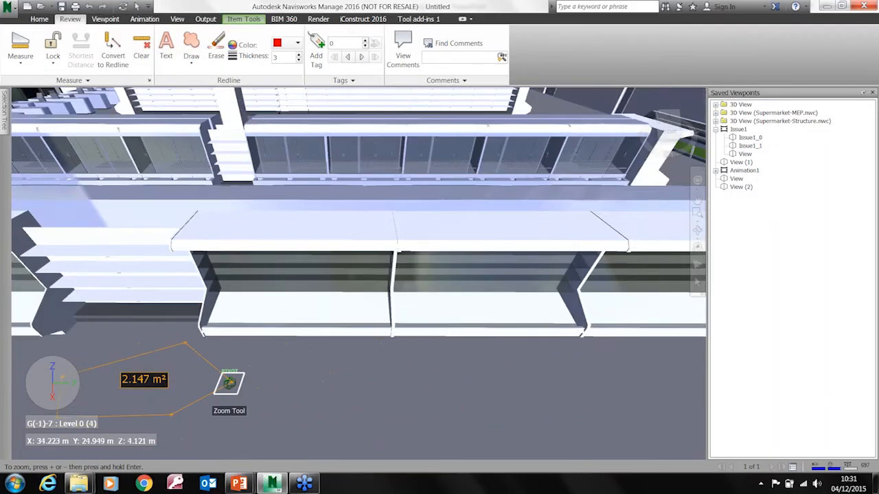
middle_click_drag(216, 392, 256, 414, "shift")
scroll(243, 404, "up", 2)
scroll(243, 405, "down", 3)
middle_click_drag(422, 376, 459, 339, "shift")
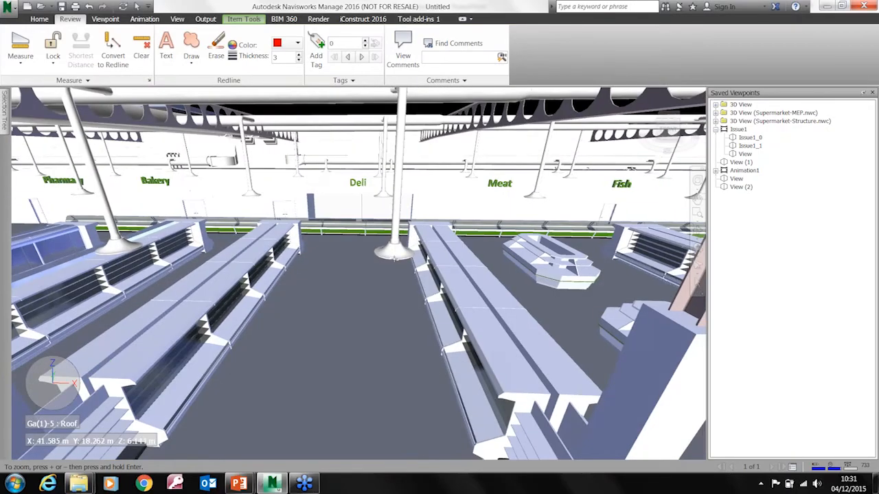
left_click(20, 61)
left_click(19, 83)
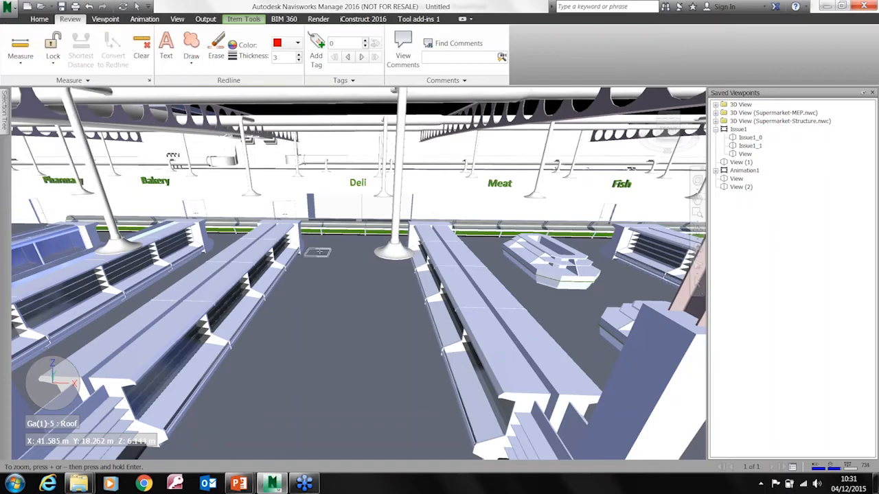
left_click(393, 258)
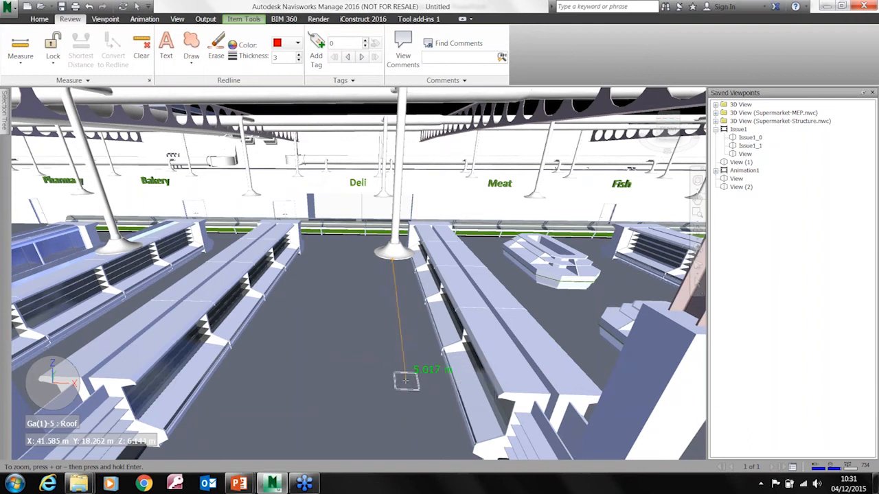
left_click(341, 350)
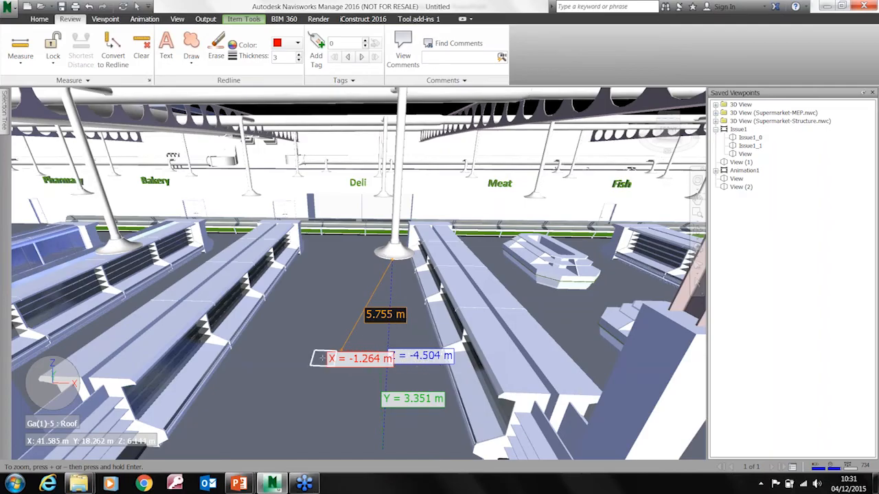
scroll(304, 311, "up", 3)
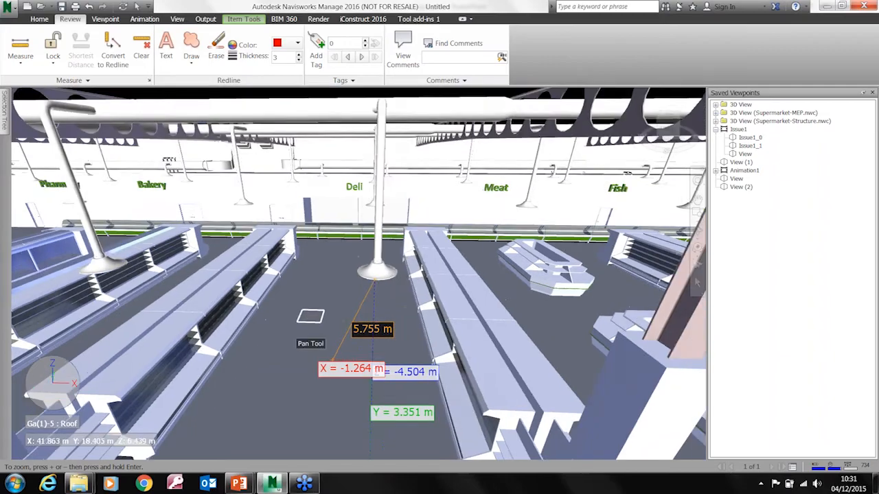
left_click(112, 52)
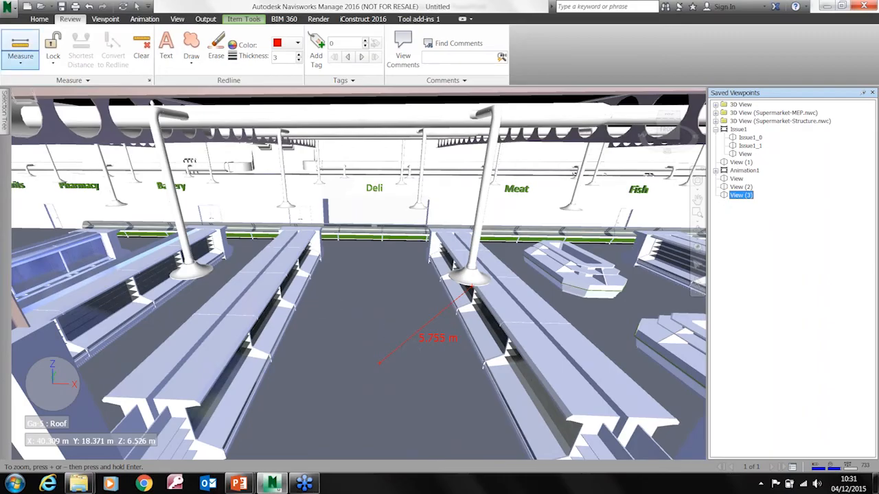
Lock measuring to the Z axis, measure from the hanging lamp's base straight down to the floor, and convert the dimension to a redline
left_click(54, 65)
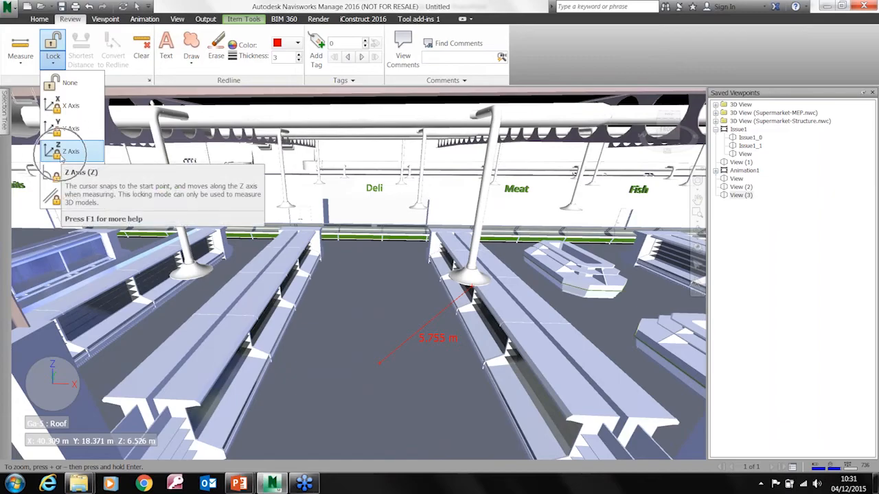
left_click(60, 152)
middle_click_drag(395, 345, 310, 316)
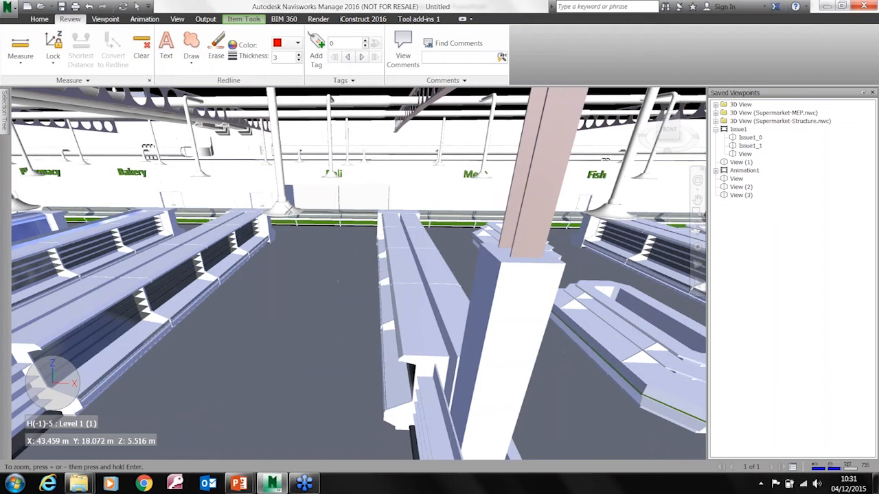
left_click(288, 217)
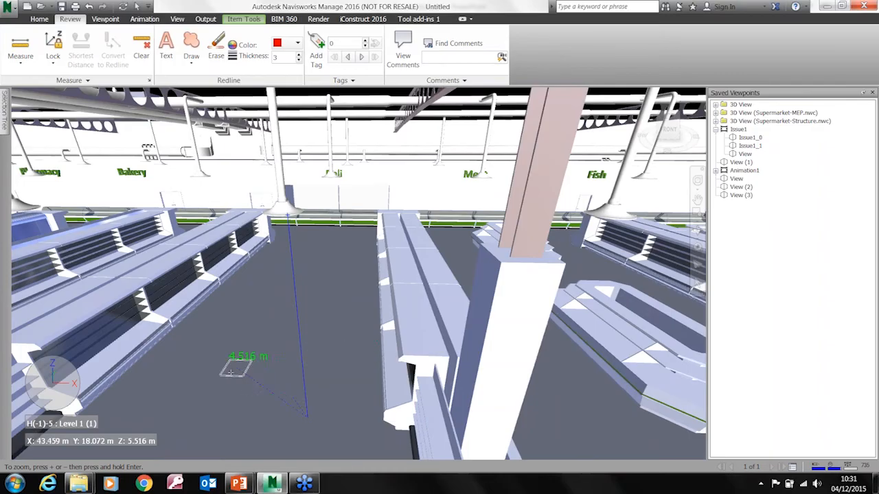
left_click(200, 390)
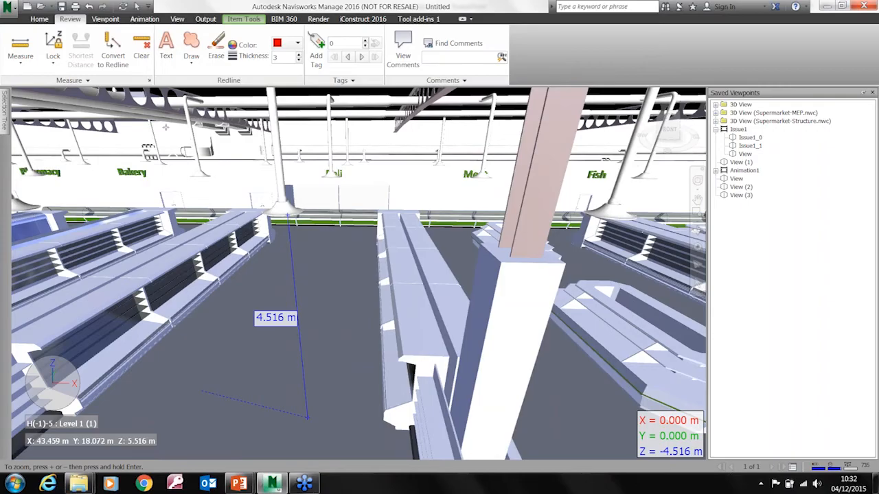
left_click(121, 62)
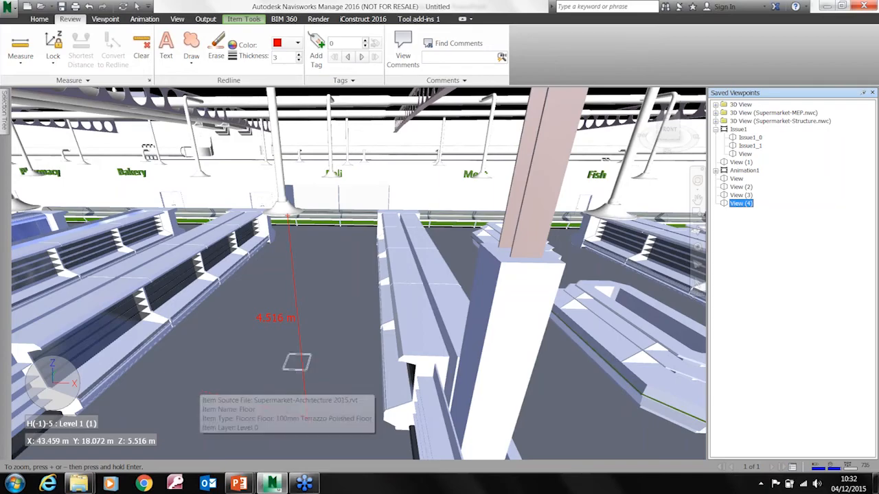
Orbit away from the redlined height dimension and recall the saved viewpoint View (4)
middle_click_drag(251, 350, 212, 364, "shift")
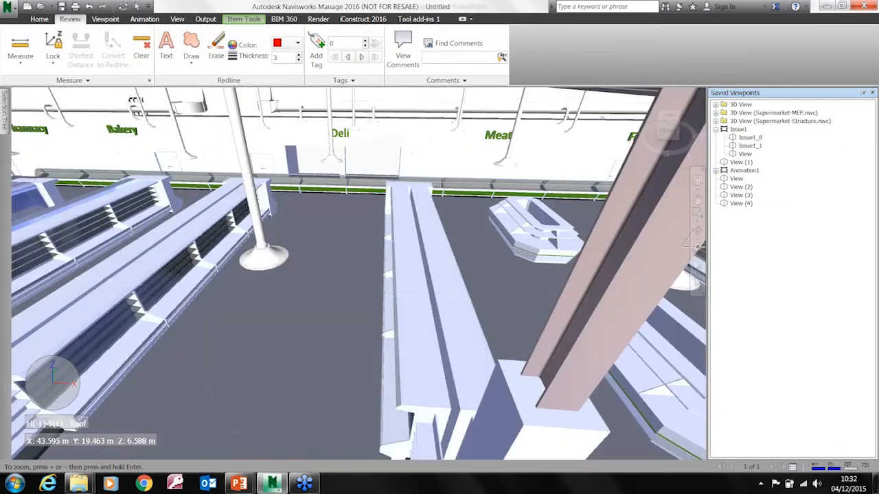
left_click(740, 204)
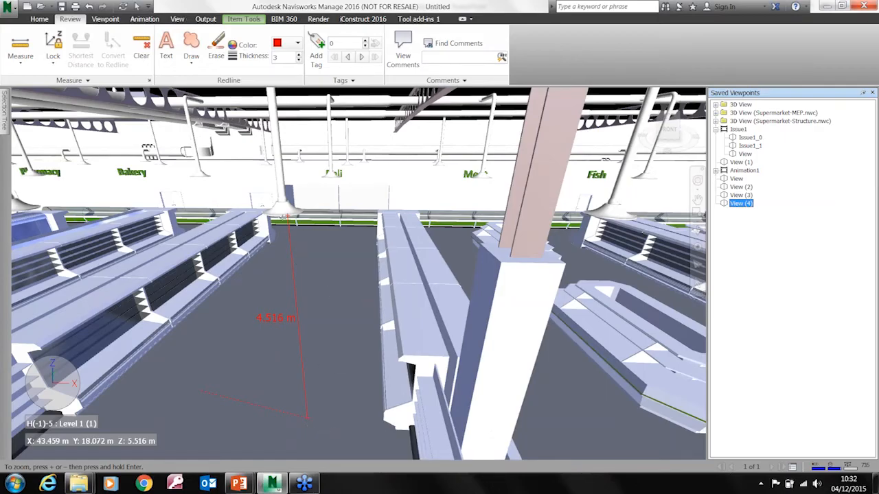
left_click(40, 19)
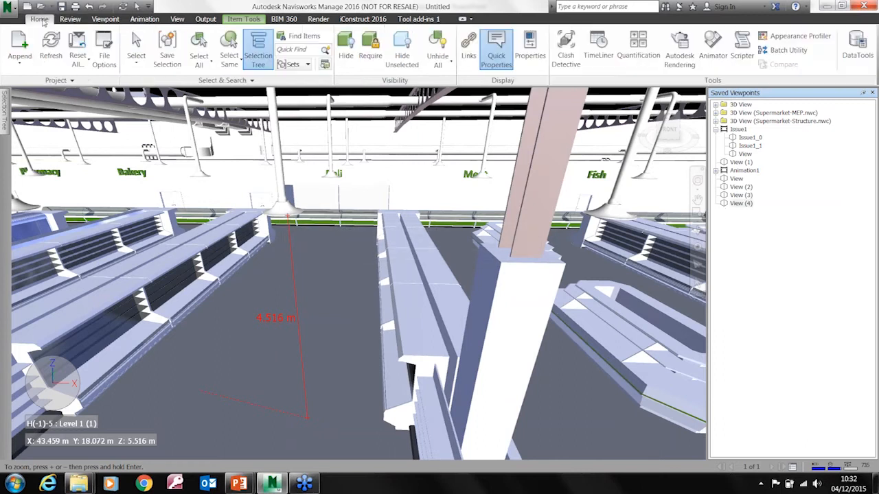
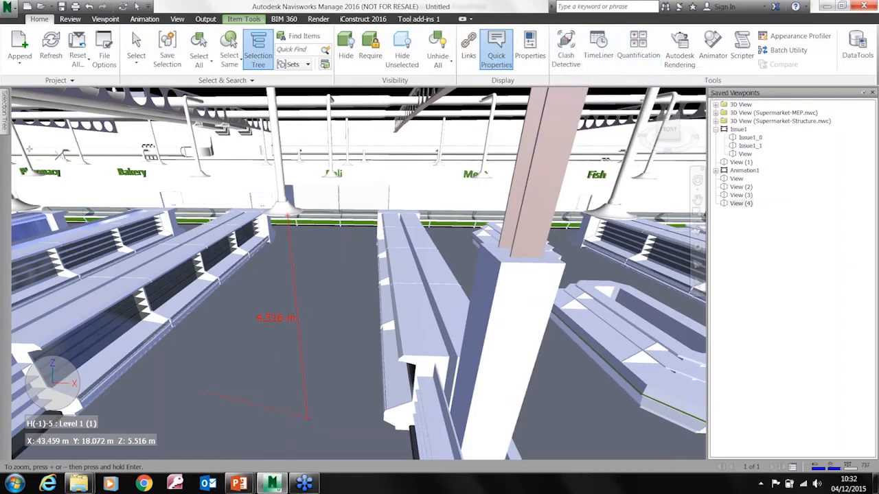
Collapse the expanded Supermarket-Architecture.nwc branches, select it together with Supermarket-MEP.nwc, and hide both files
mouse_move(5, 113)
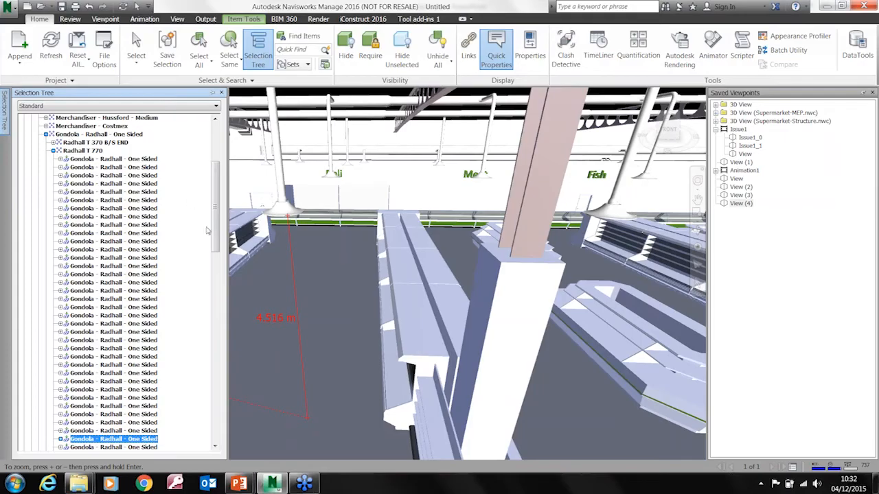
scroll(207, 231, "up", 5)
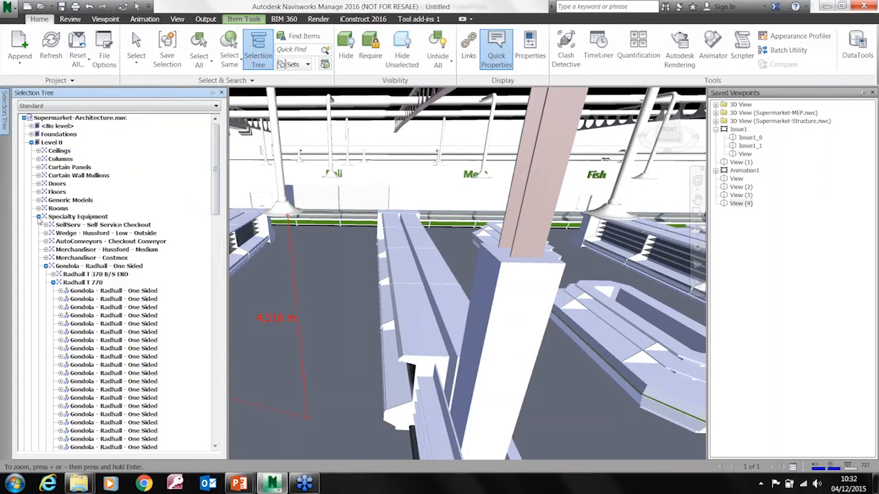
left_click(38, 216)
left_click(31, 142)
left_click(55, 118)
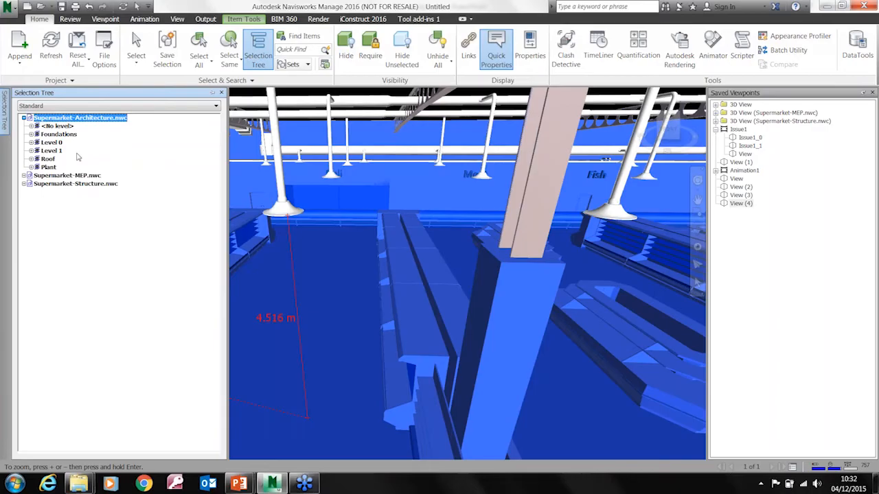
left_click(66, 175, "ctrl")
right_click(63, 177)
left_click(109, 302)
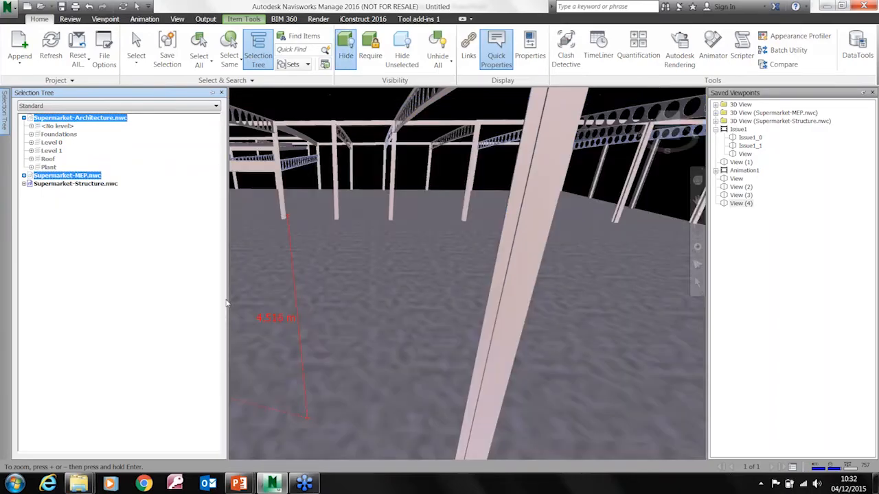
Open TimeLiner, dock it beneath the model view, and close the Saved Viewpoints window
middle_click_drag(321, 251, 433, 283)
scroll(433, 283, "down", 4)
scroll(411, 328, "down", 6)
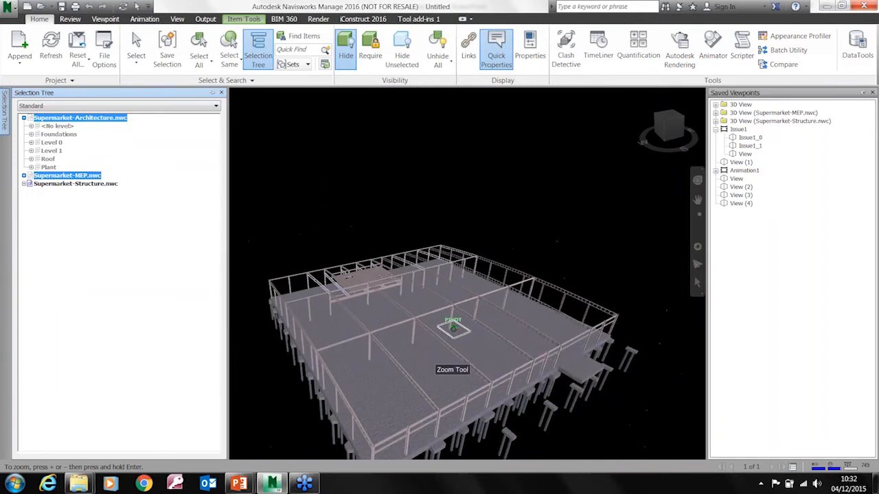
mouse_move(454, 329)
middle_mouse_down("shift")
mouse_move(465, 341)
mouse_move(418, 290)
mouse_move(481, 295)
mouse_move(449, 292)
mouse_move(545, 373)
middle_mouse_up("shift")
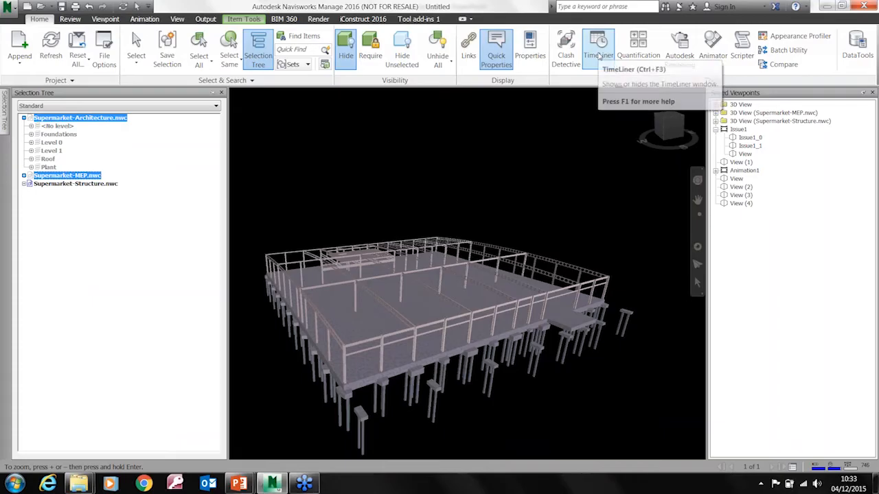
left_click(599, 56)
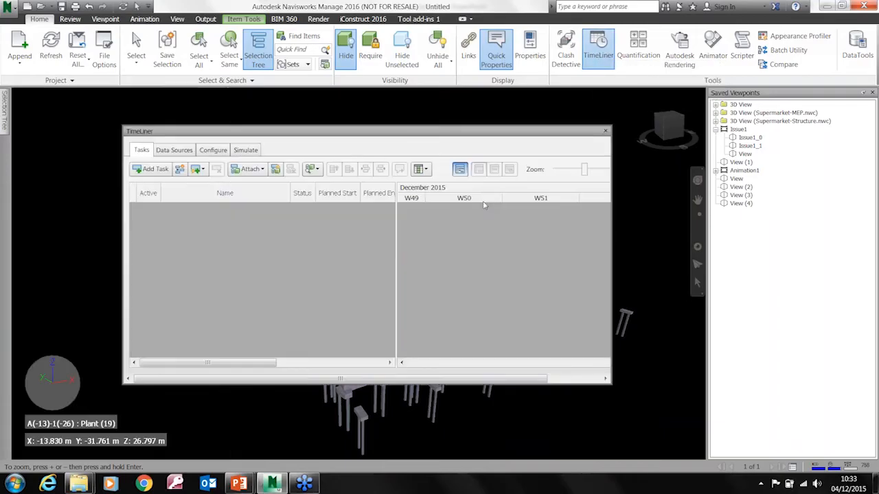
left_click_drag(438, 136, 529, 311)
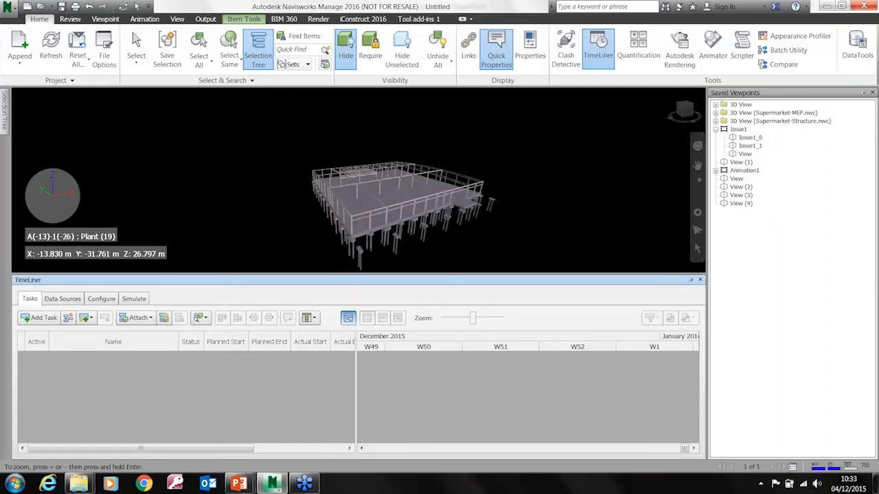
left_click(872, 93)
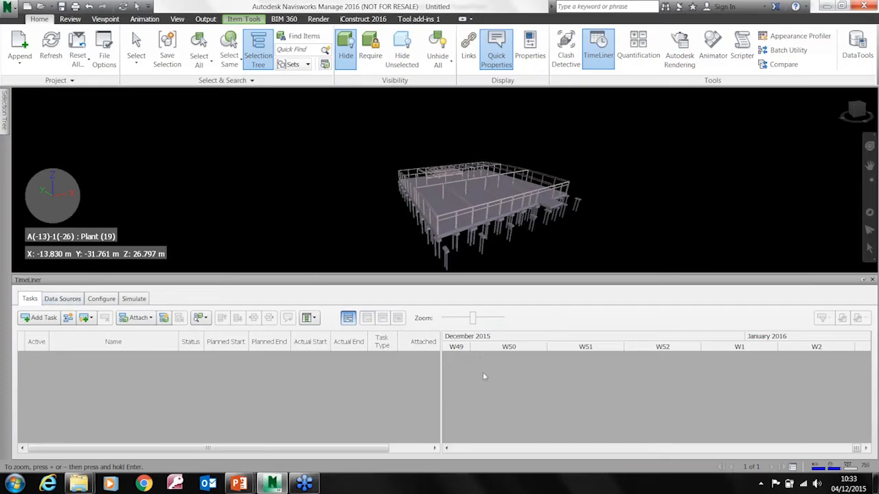
Review the schedule formats that TimeLiner can import as data sources, then return to the task list
left_click(55, 300)
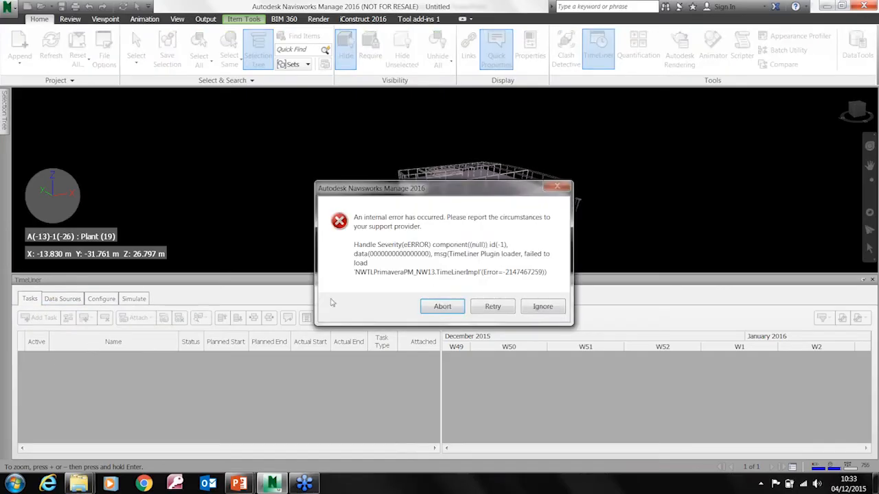
left_click(539, 310)
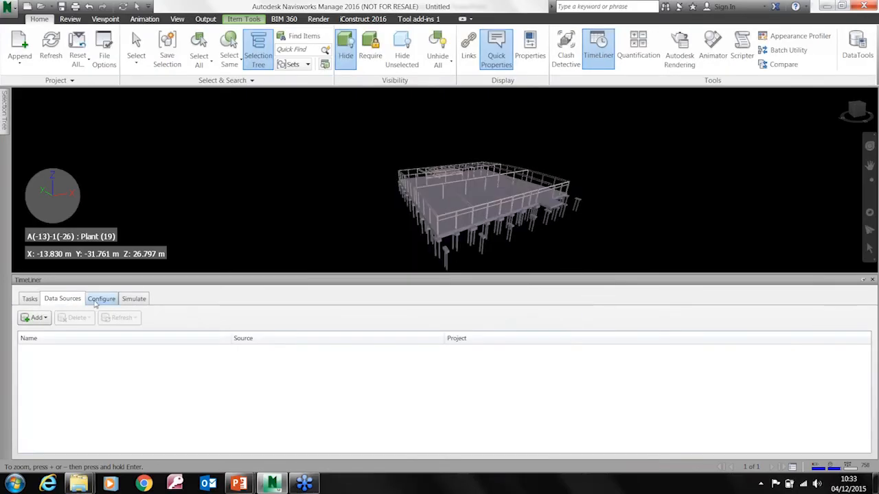
left_click(41, 317)
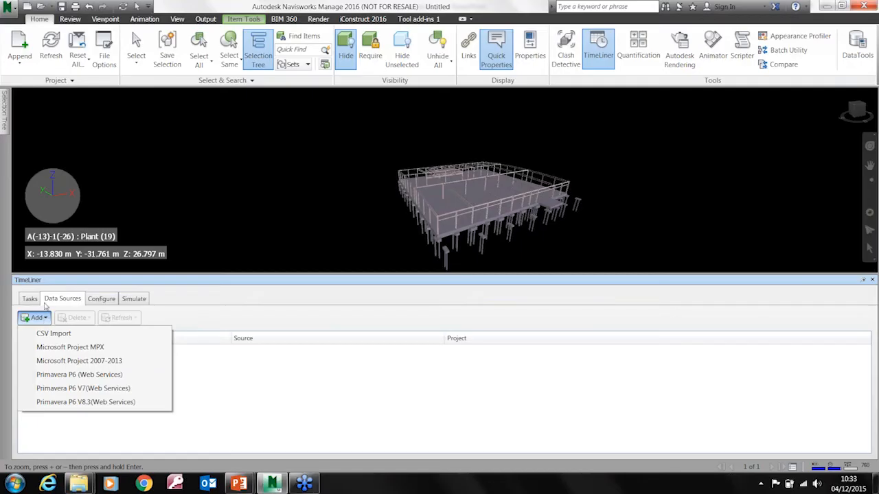
left_click(29, 300)
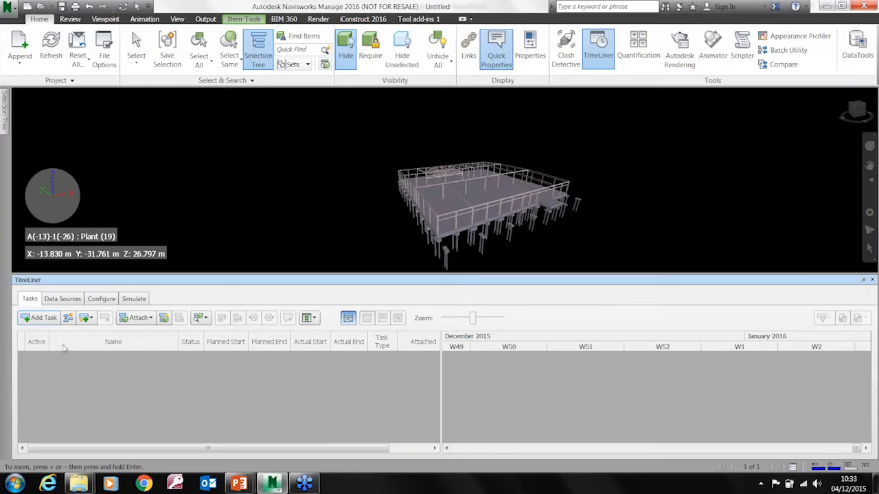
Add a TimeLiner task named Foundations (Piles)
left_click(43, 318)
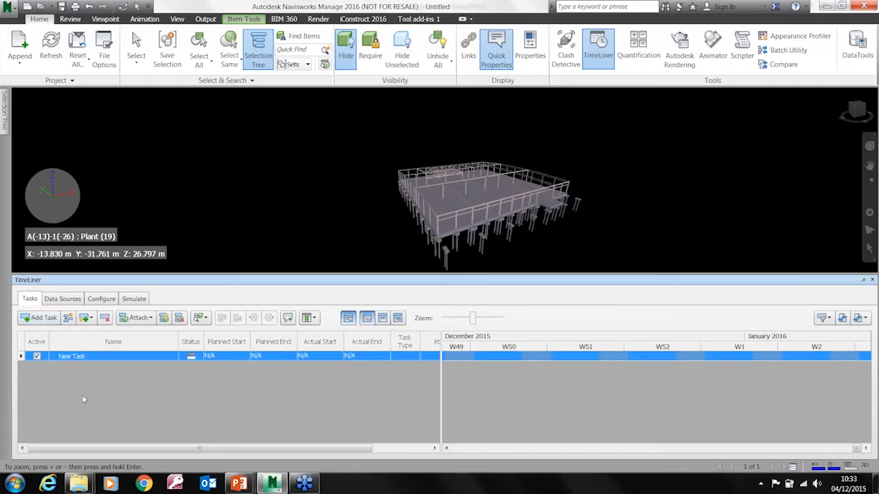
left_click(95, 356)
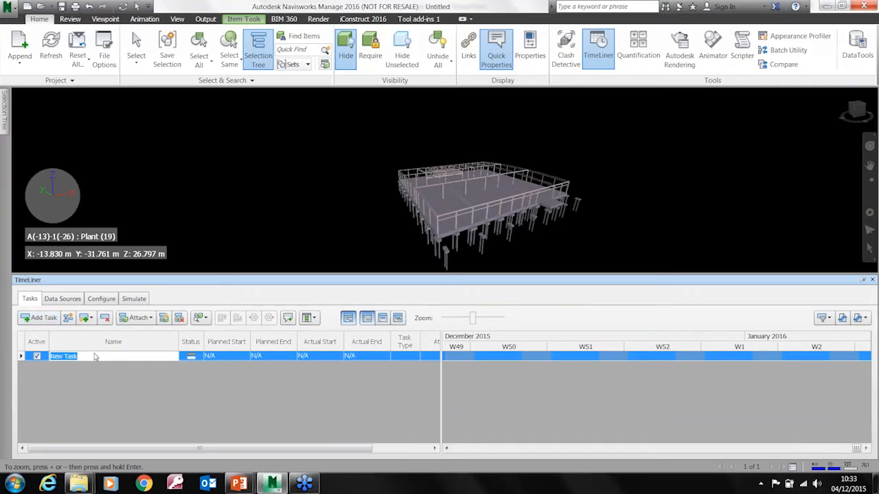
type("Foundations (Piles")
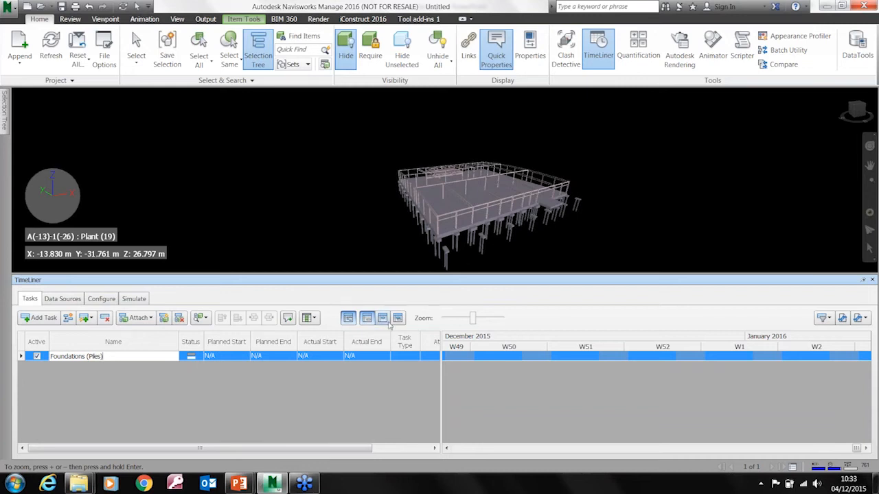
Set the Foundations (Piles) task's planned start to 04/12/2015 and planned end to 11/12/2015
left_click(234, 356)
left_click(245, 357)
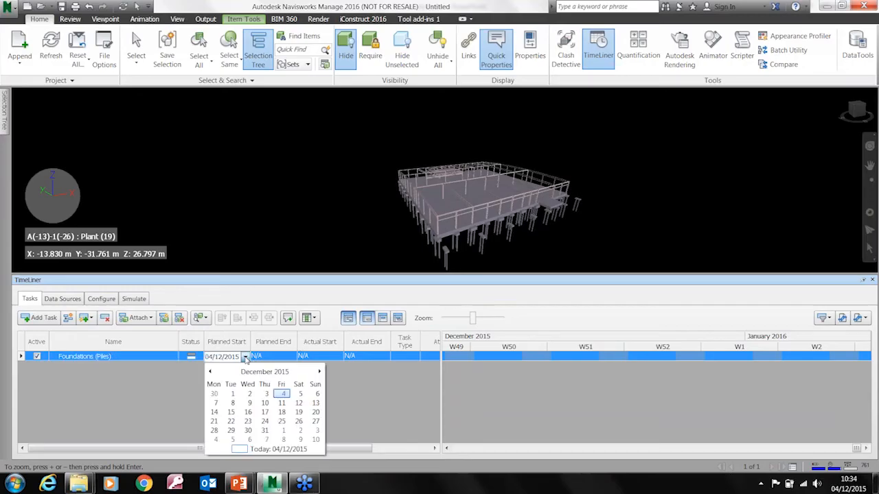
left_click(282, 394)
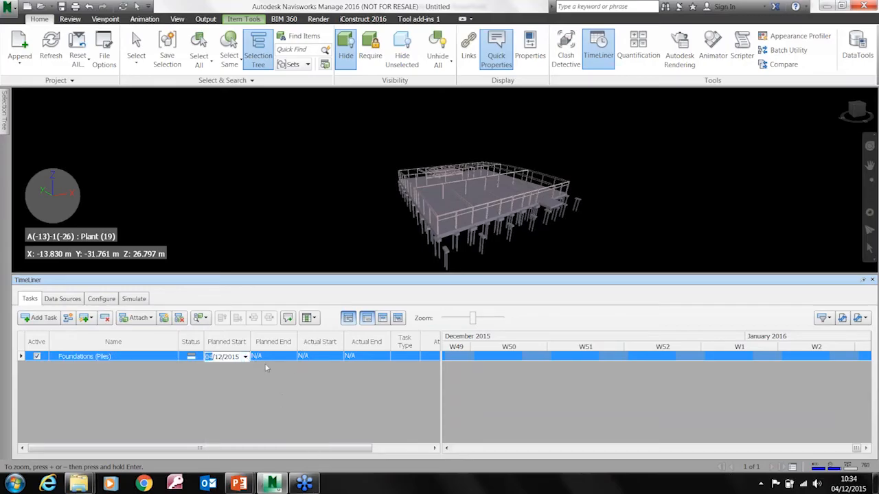
left_click(293, 358)
left_click(292, 357)
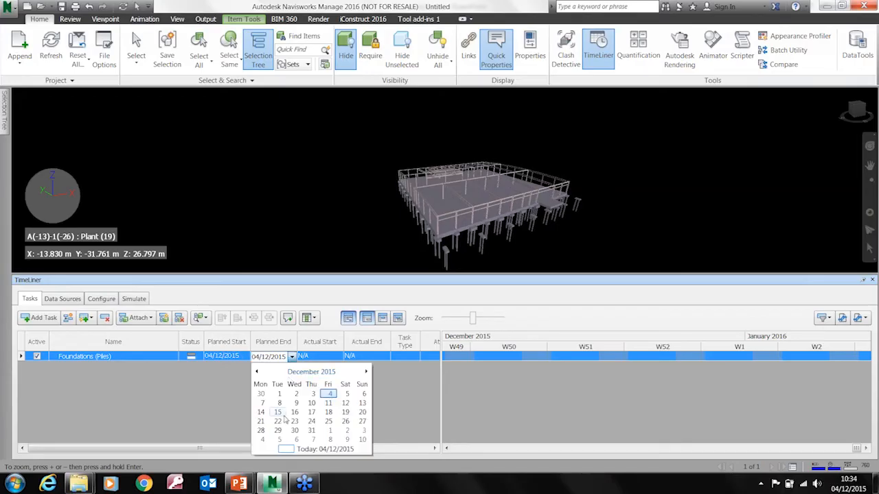
left_click(330, 406)
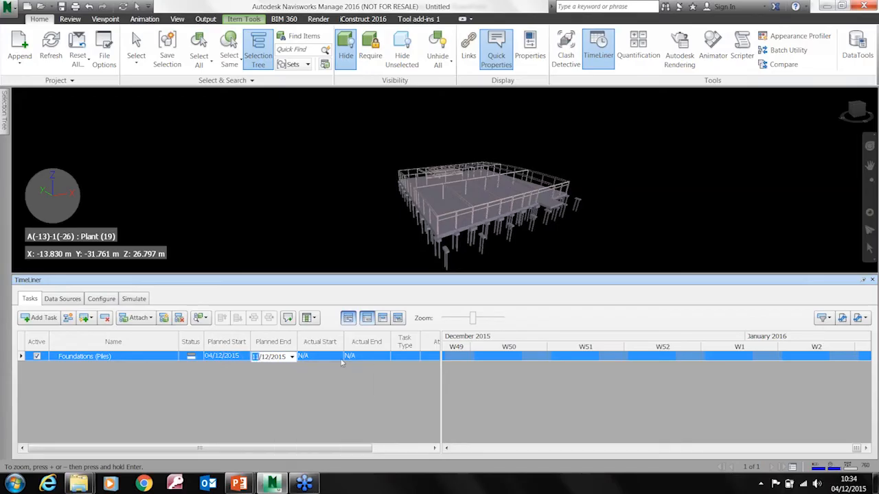
Add a second task below Foundations (Piles) and examine the first task's planned bar along the Gantt timeline
left_click_drag(305, 449, 363, 451)
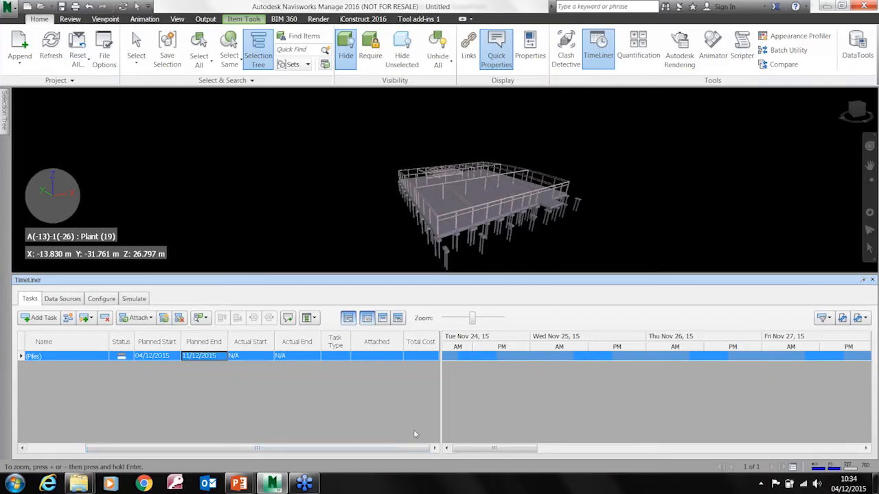
left_click(39, 317)
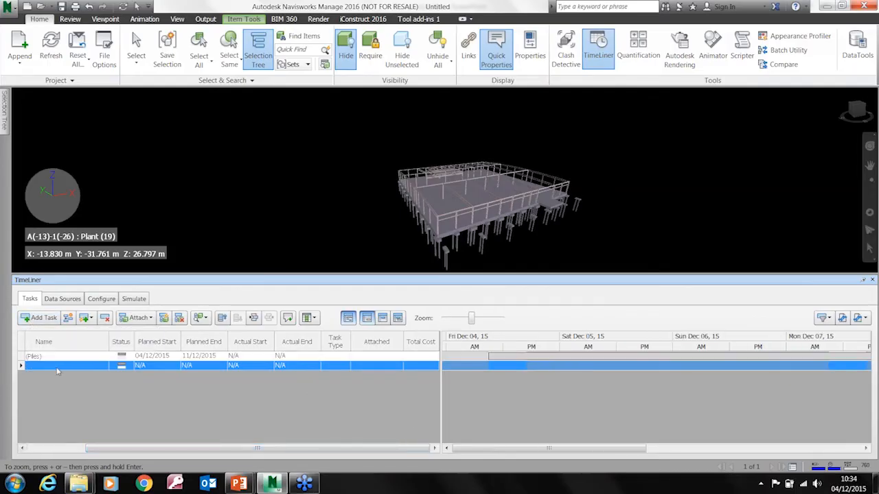
mouse_move(582, 359)
key("ctrl")
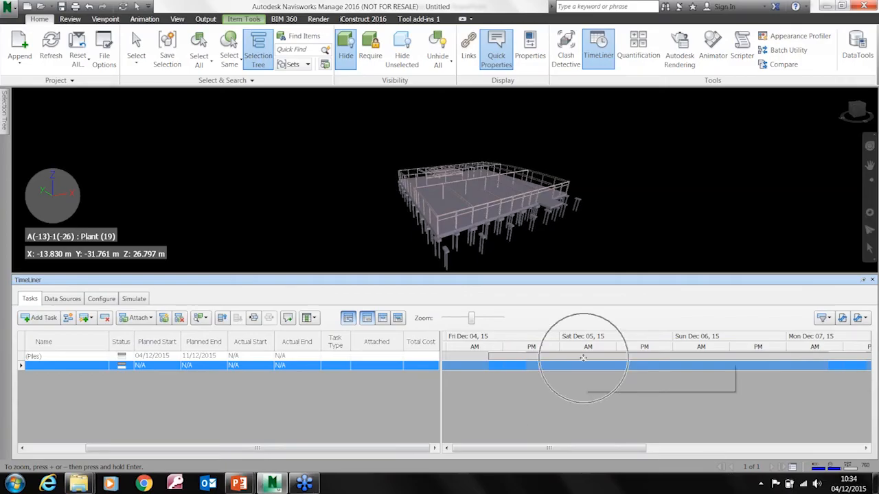
left_click_drag(590, 448, 823, 453)
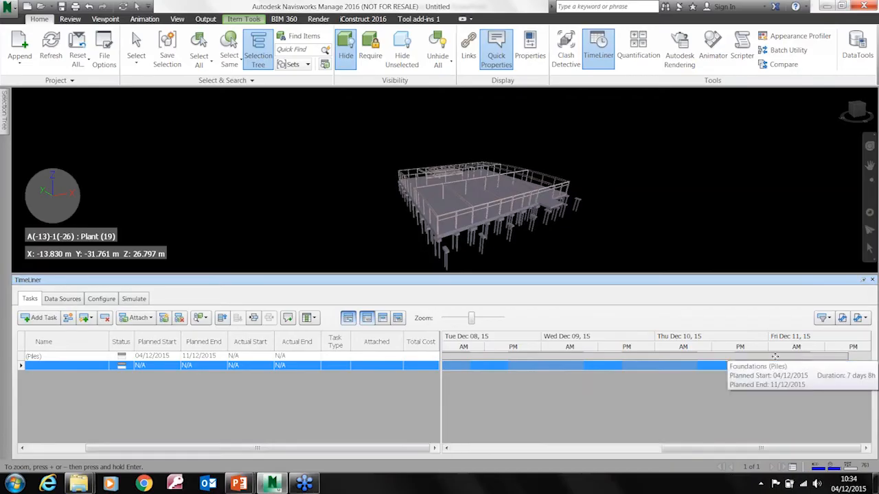
Set the Foundations (Piles) task type to Construct
left_click(345, 356)
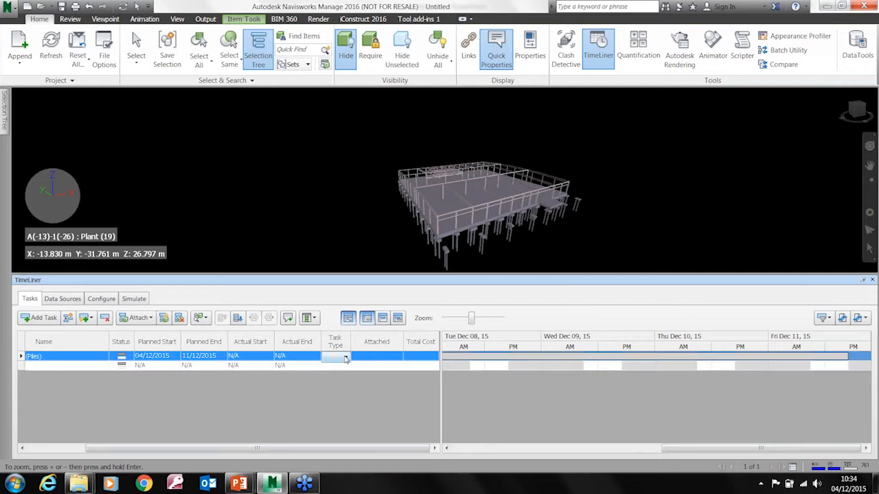
left_click(345, 357)
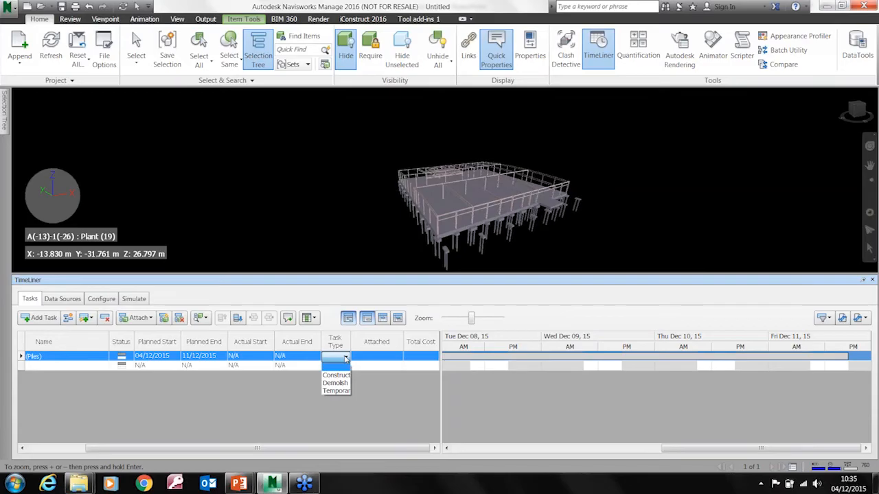
left_click(338, 375)
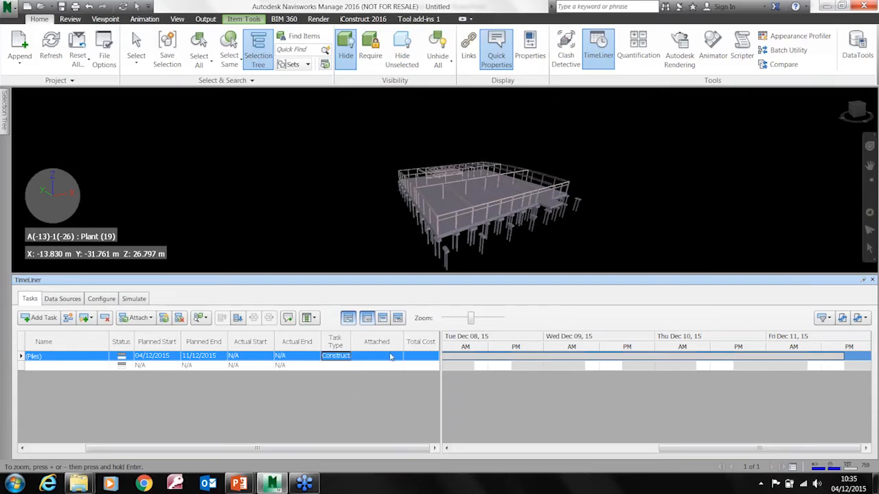
Select the small two-pile cap beneath the slab's front edge and display its item properties
scroll(432, 249, "up", 2)
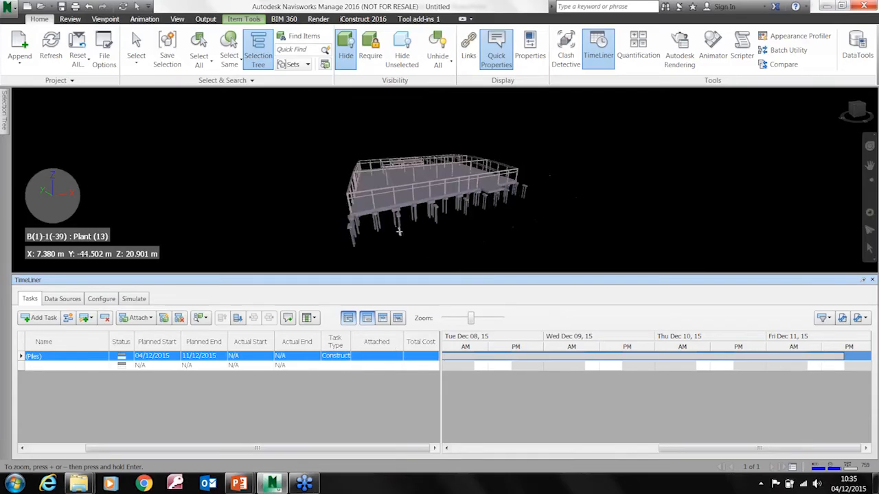
scroll(398, 234, "up", 2)
scroll(394, 219, "up", 4)
middle_click_drag(396, 217, 389, 183, "shift")
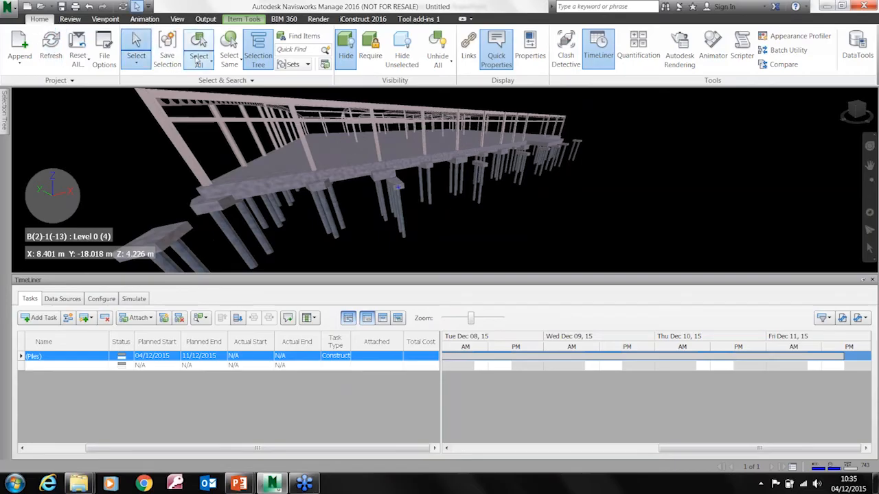
left_click(105, 19)
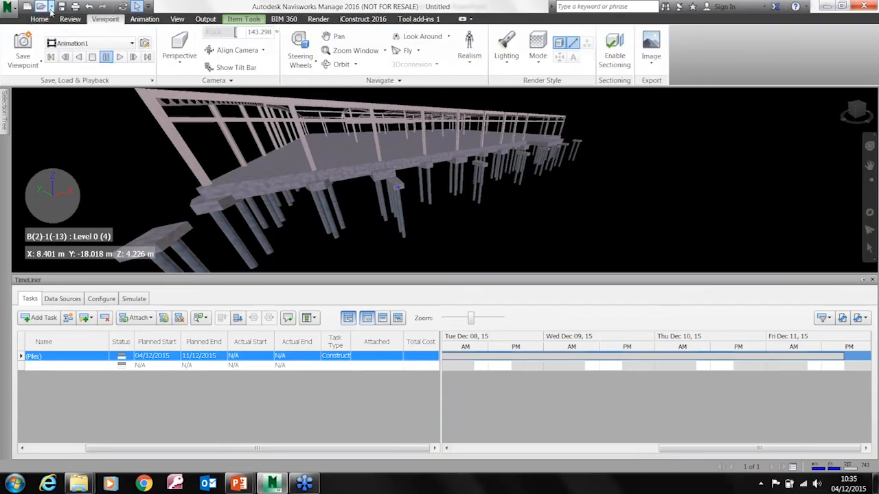
left_click(70, 20)
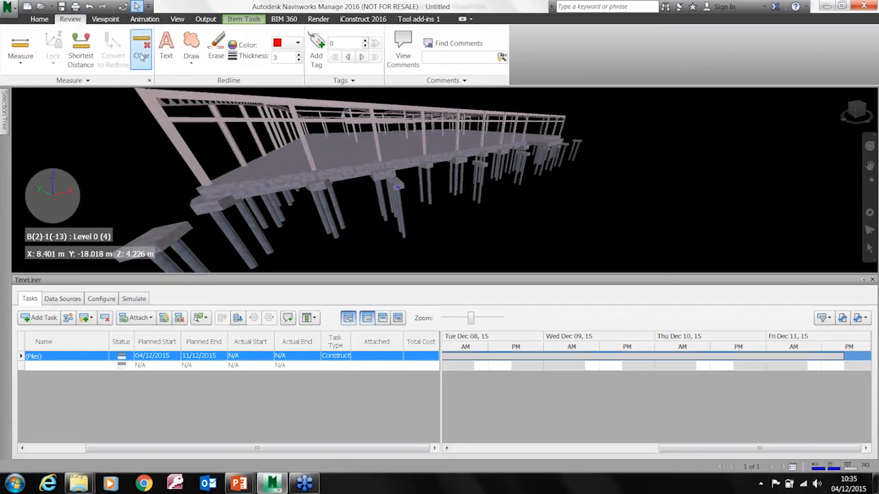
left_click(397, 185)
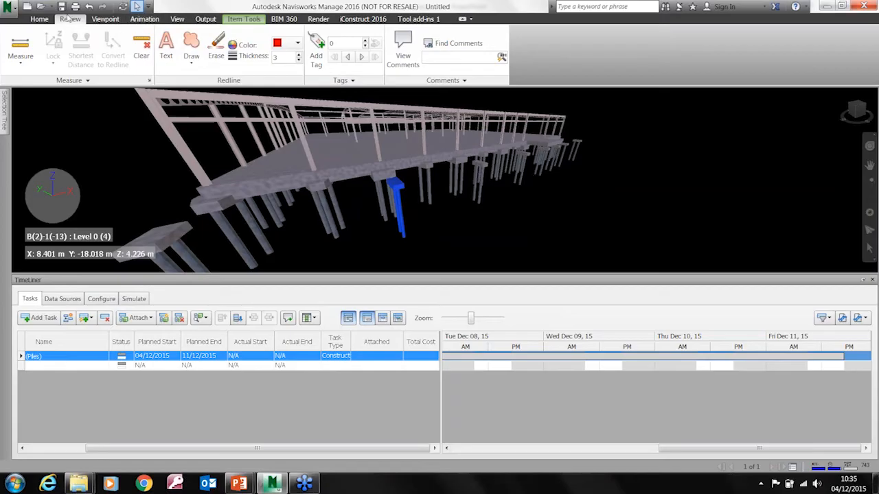
left_click(39, 19)
left_click(529, 58)
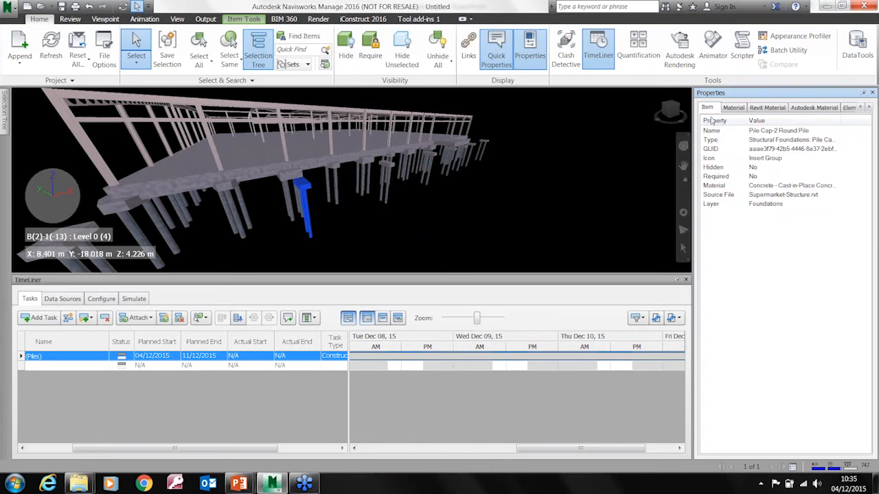
Select the four-pile cap next to the two-pile cap beneath the slab's front edge
left_click(293, 178)
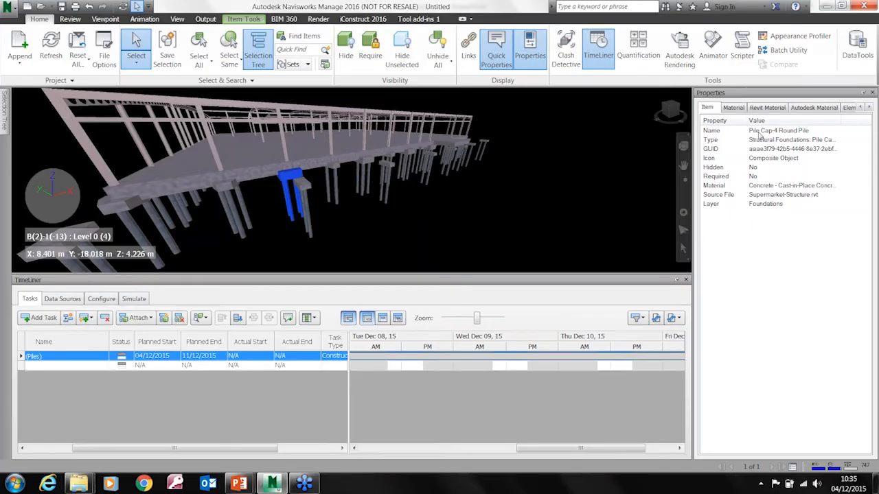
left_click(291, 40)
left_click_drag(357, 133, 373, 122)
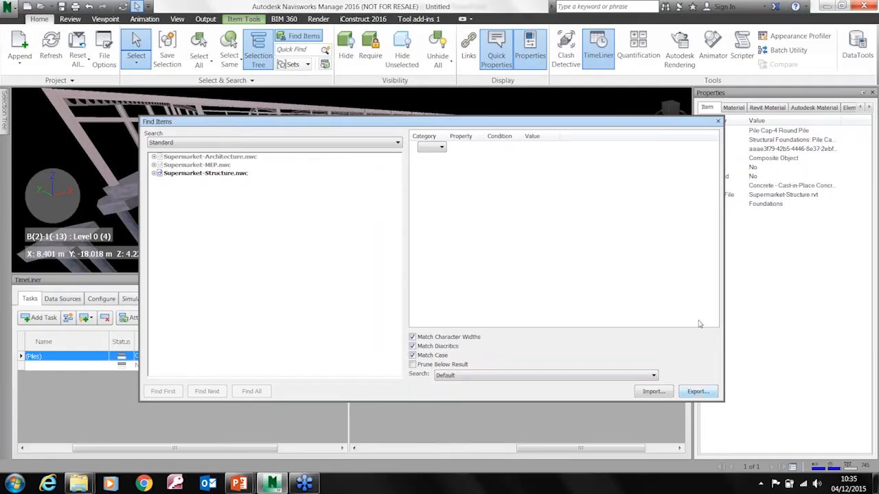
left_click(717, 121)
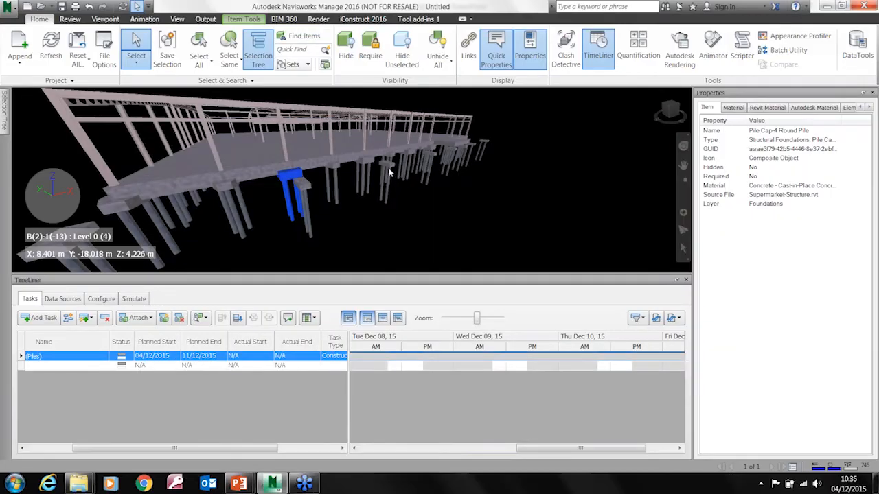
Add four more pile caps along the slab's front edge to the selection and save them all as a selection set
left_click(367, 169, "ctrl")
left_click(425, 159, "ctrl")
left_click(450, 155, "ctrl")
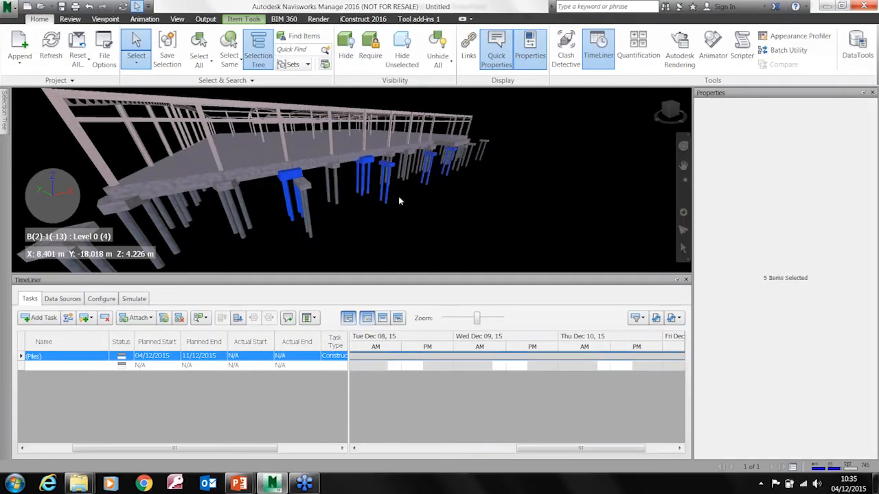
left_click(167, 50)
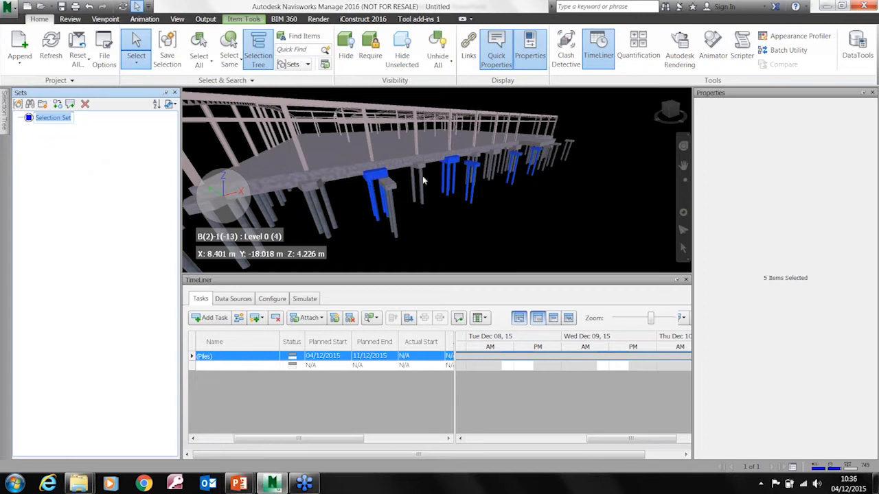
left_click(29, 120)
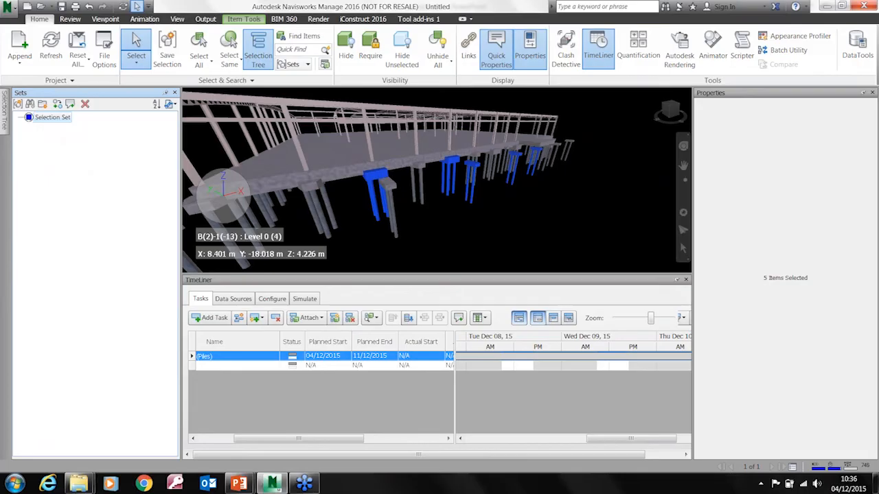
Find all items in the model whose Item Name contains Pile
left_click(288, 43)
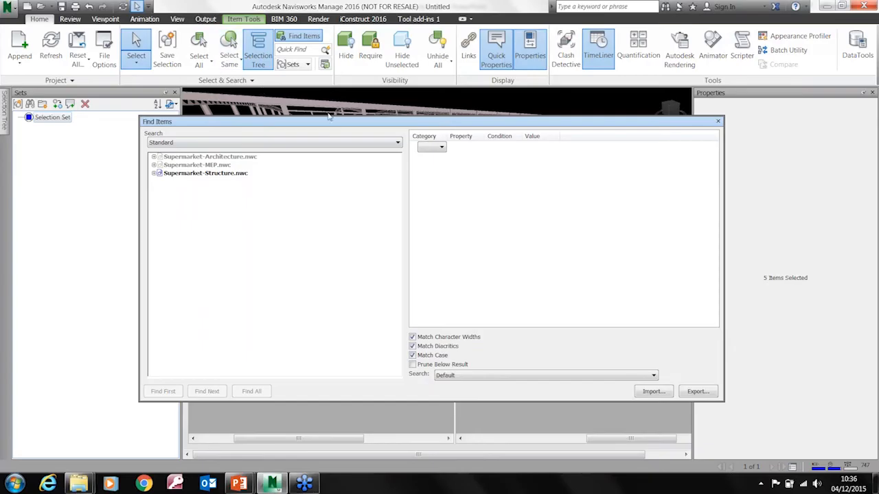
left_click(440, 147)
left_click(437, 157)
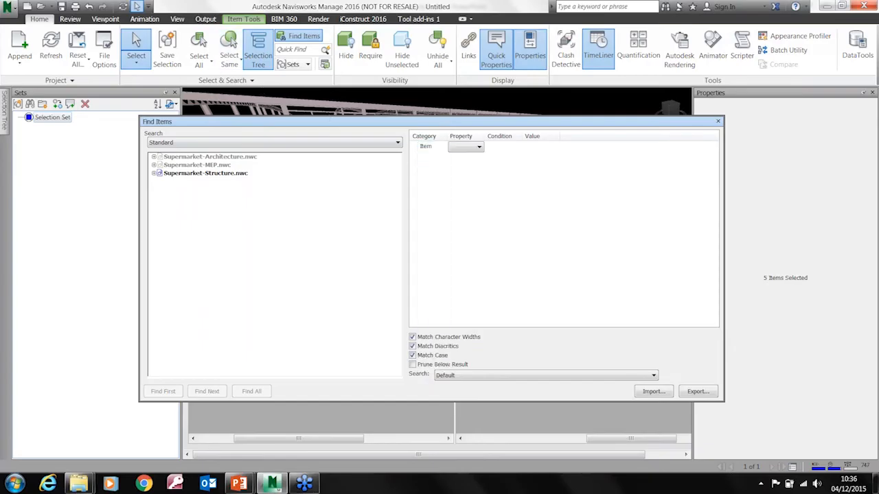
left_click(479, 148)
left_click(457, 164)
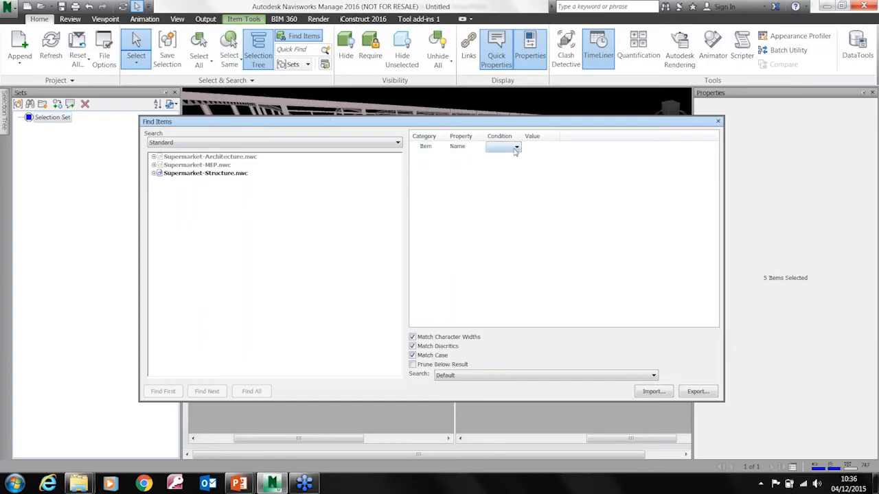
left_click(505, 147)
left_click(501, 169)
left_click(536, 146)
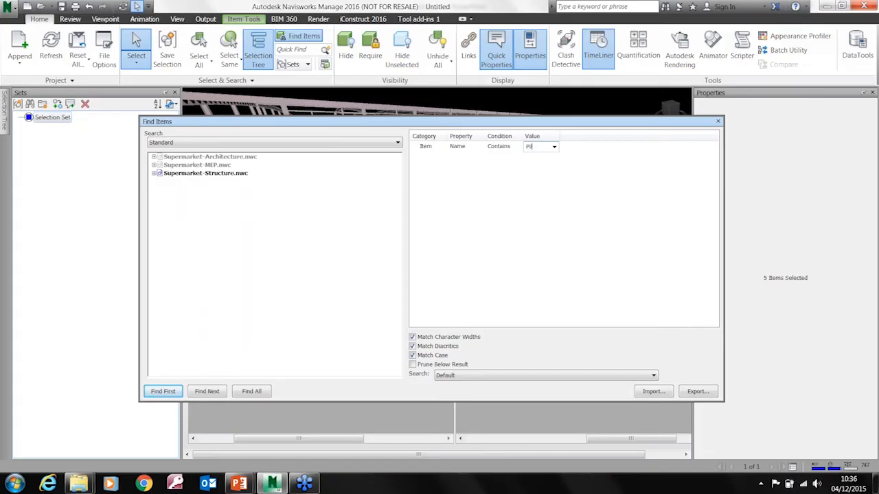
left_click(261, 395)
Save the pile search as a search set named All Piles, close the search, and check the set's items before clearing the selection
left_click_drag(379, 124, 483, 151)
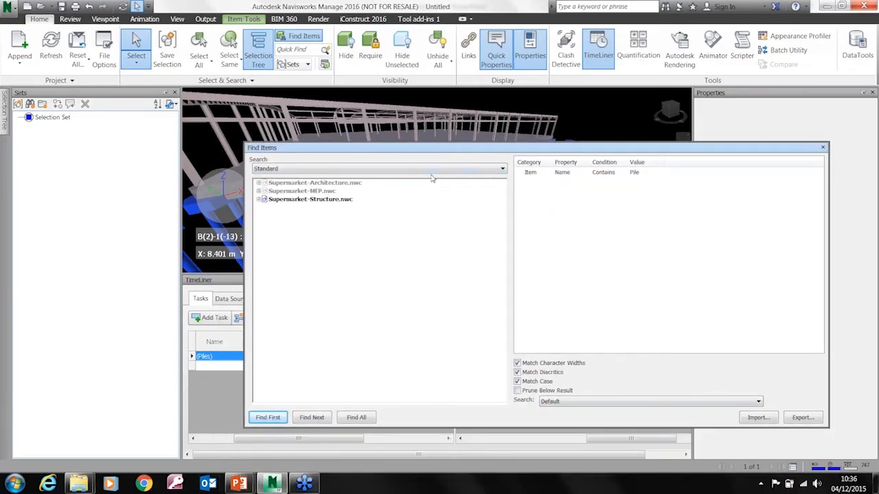
left_click(30, 103)
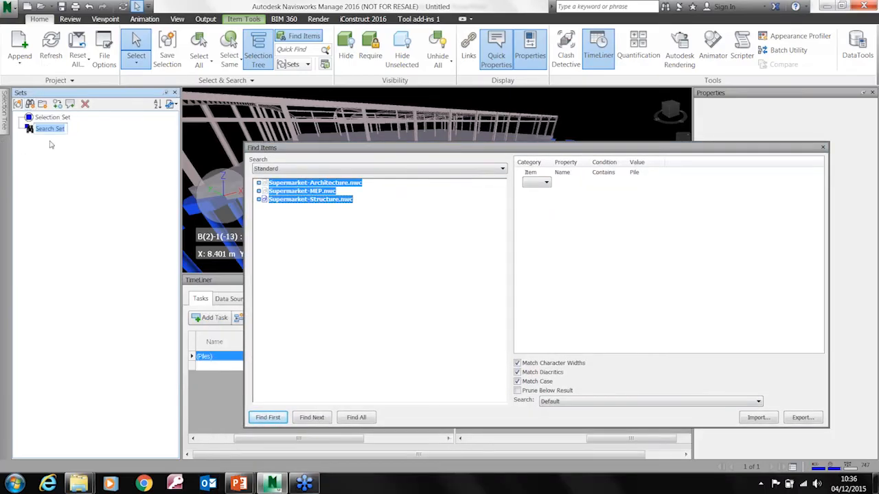
type("All Pi")
key("Return")
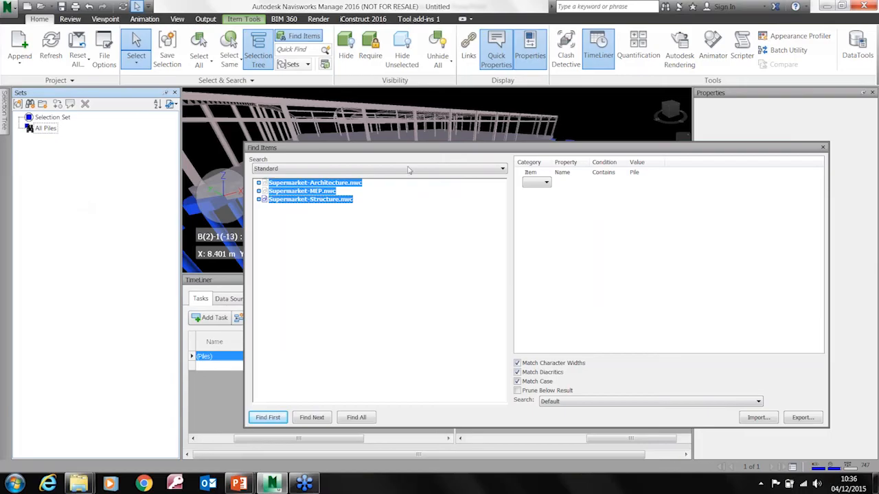
left_click(822, 147)
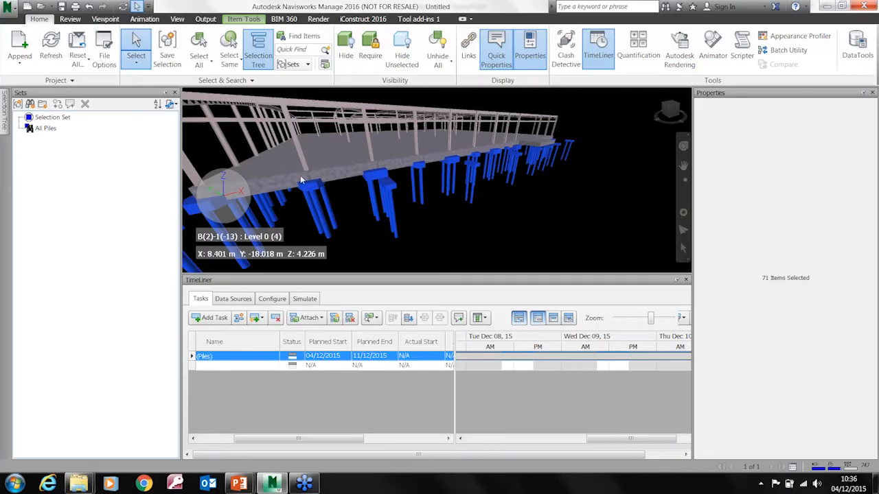
left_click(36, 133)
left_click(409, 222)
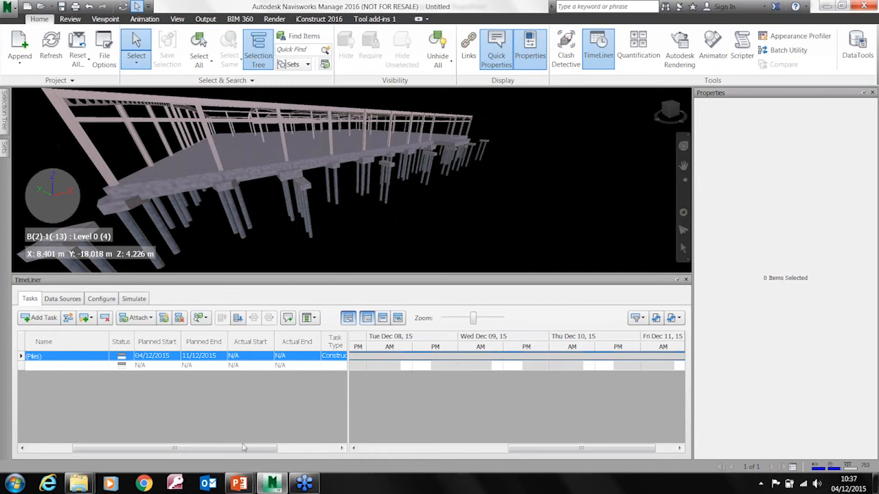
Attach the All Piles set to the Foundations (Piles) task
left_click_drag(243, 448, 311, 460)
left_click(290, 355)
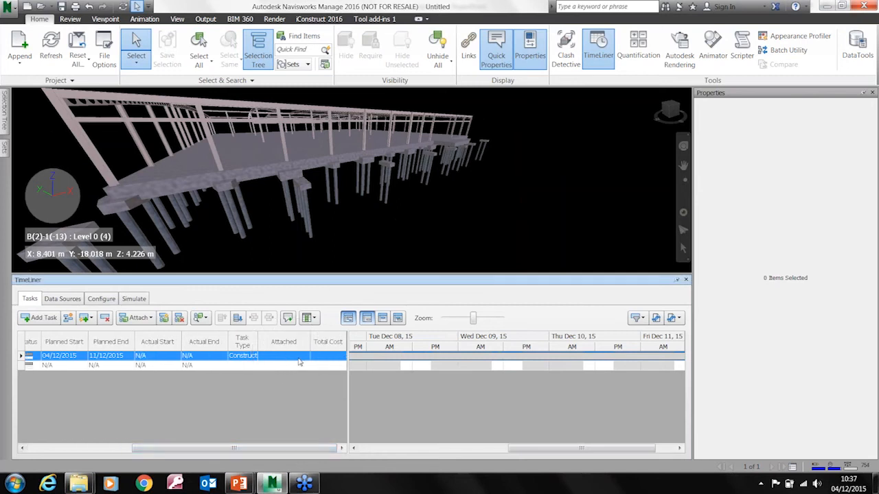
right_click(294, 358)
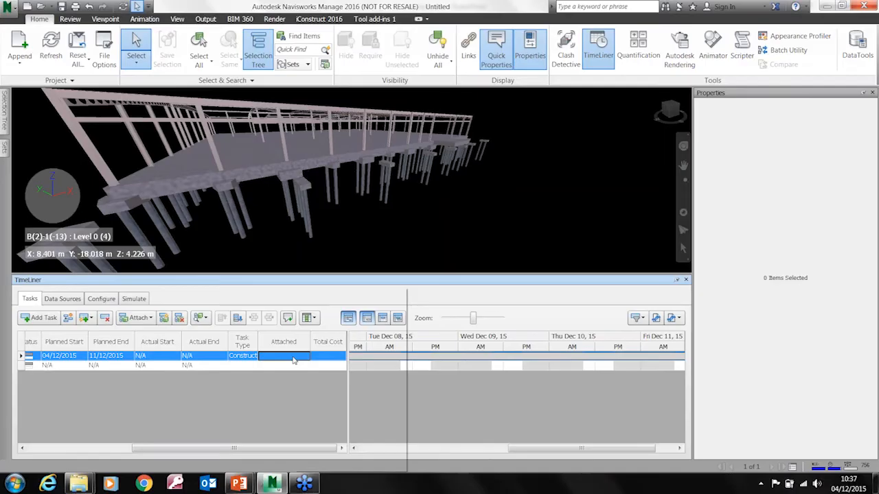
mouse_move(347, 363)
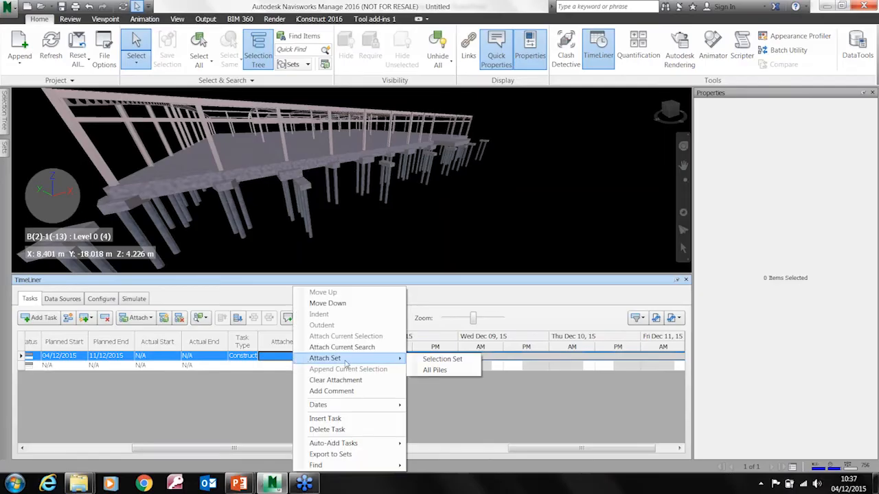
left_click(431, 371)
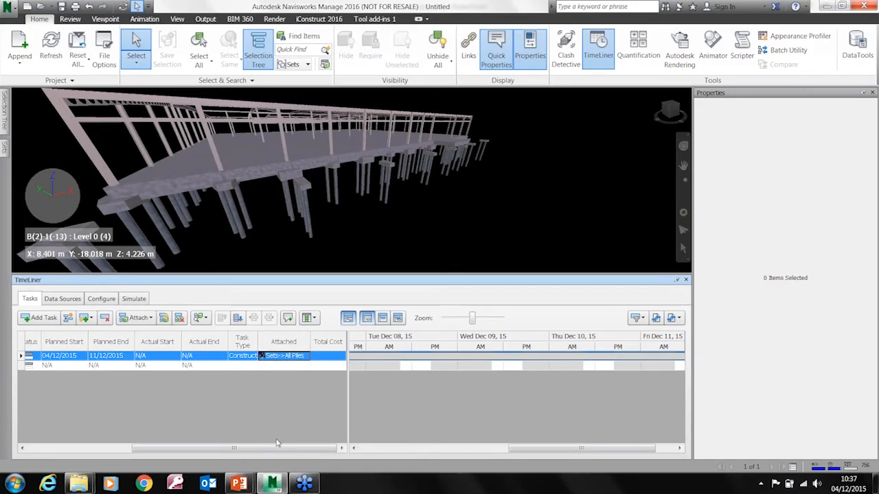
left_click_drag(278, 448, 114, 448)
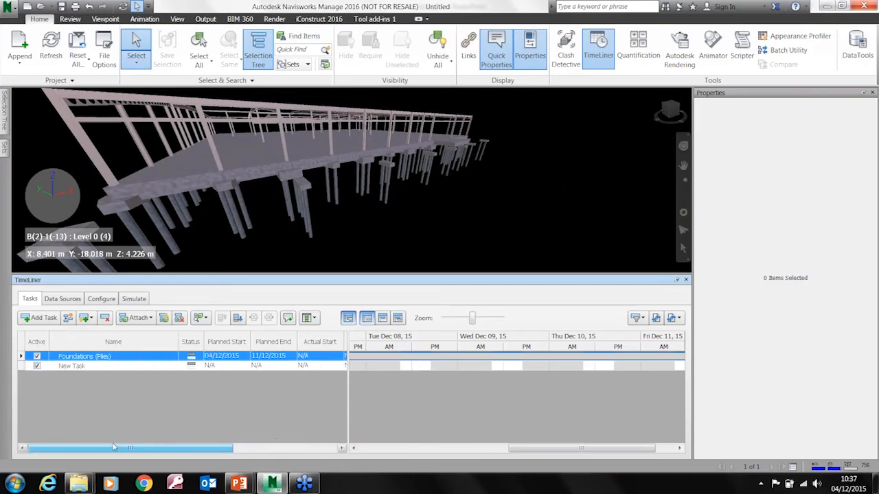
Select Slab Edges, the Foundations level's Structural Framing and the Ground level's Floors together in the Supermarket-Structure.nwc tree
left_click(173, 185)
mouse_move(5, 112)
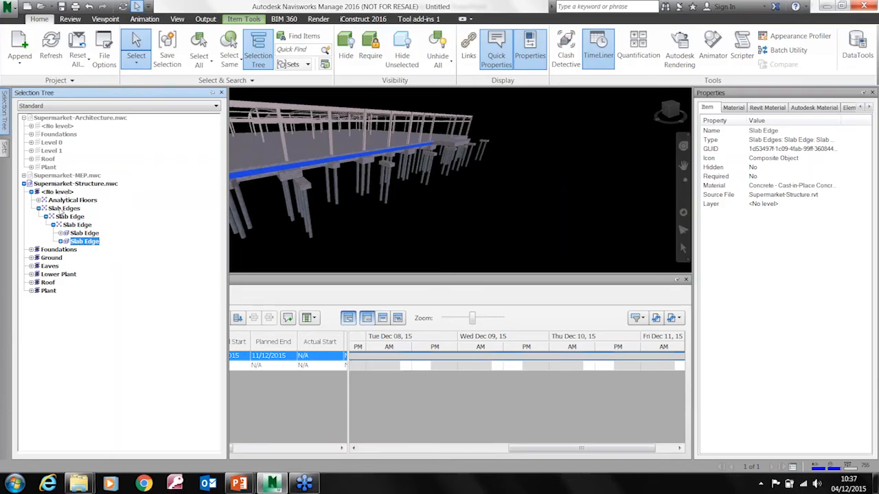
left_click(63, 209)
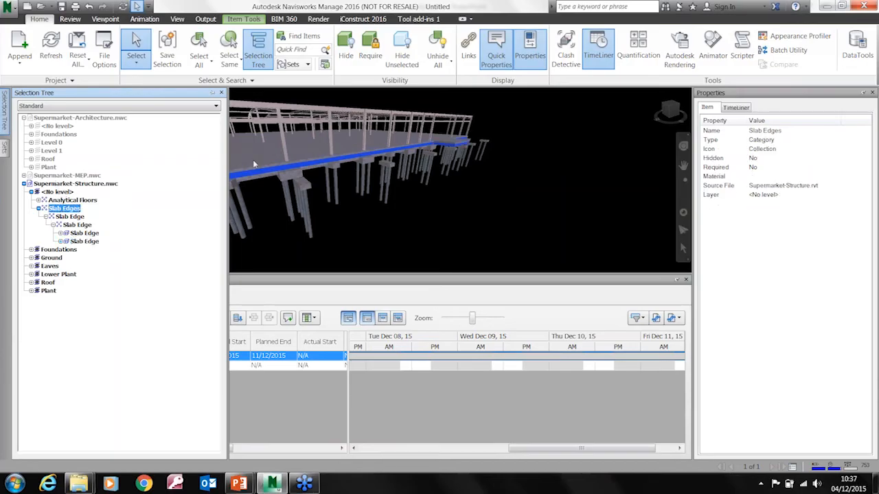
left_click(30, 250)
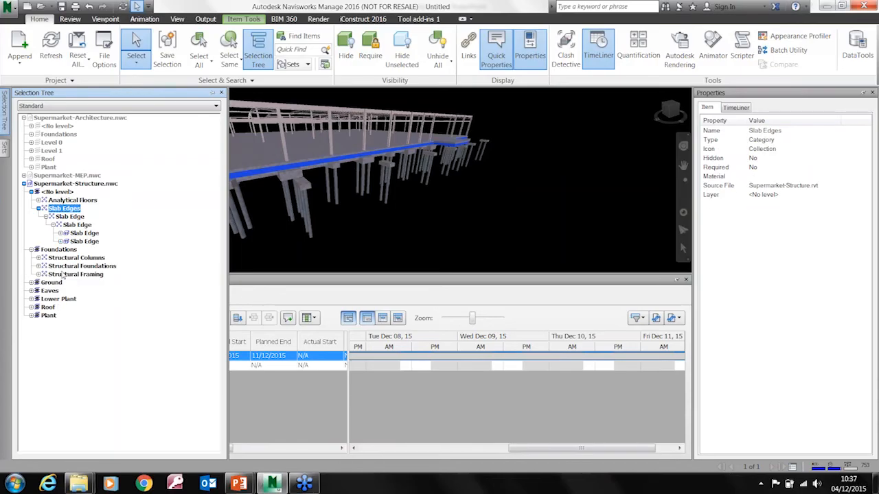
left_click(75, 274, "ctrl")
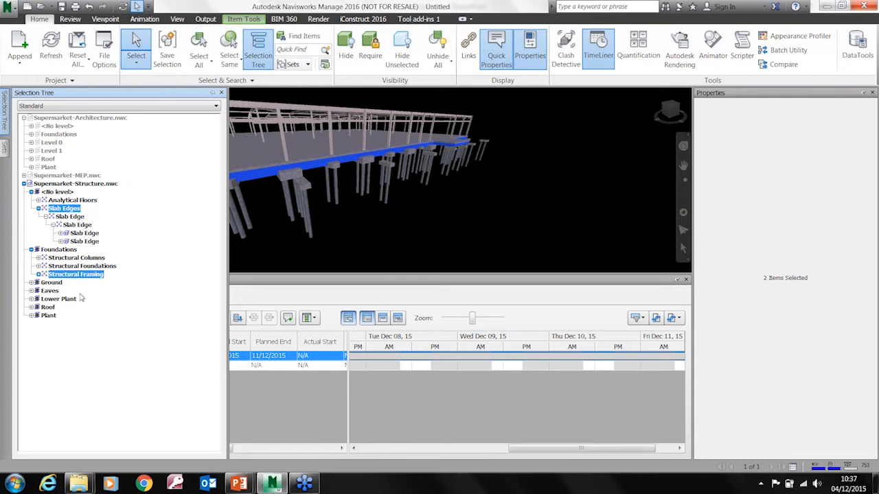
key("Escape")
left_click(31, 282)
left_click(71, 274)
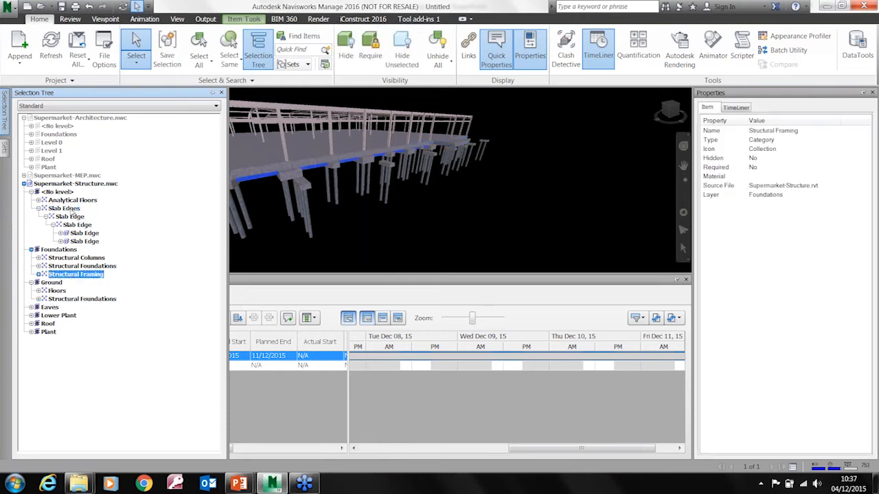
left_click(68, 208, "ctrl")
left_click(56, 291, "ctrl")
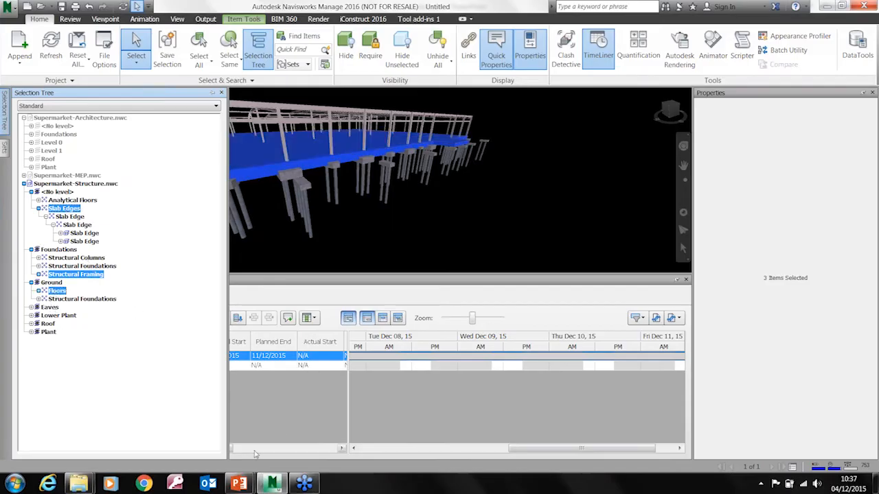
Attach the selected slab edges, framing and floors to the second task, and clear the model selection
left_click_drag(230, 448, 322, 448)
mouse_move(5, 123)
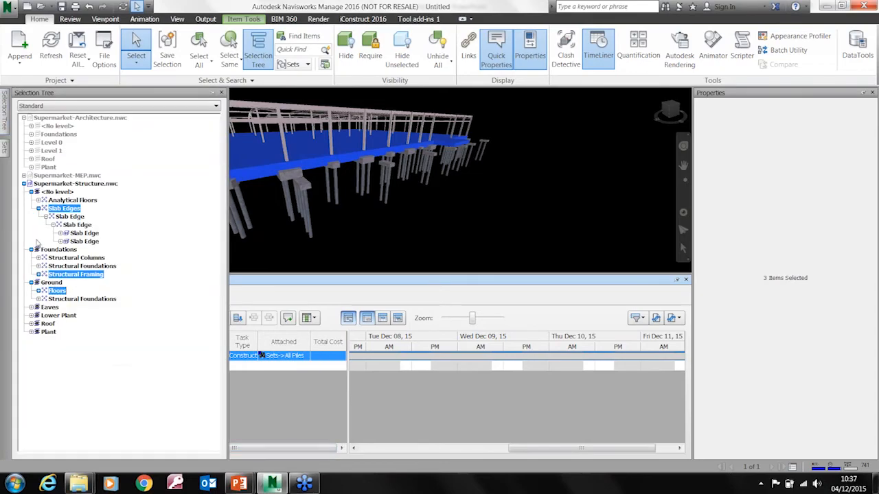
left_click_drag(59, 209, 290, 370)
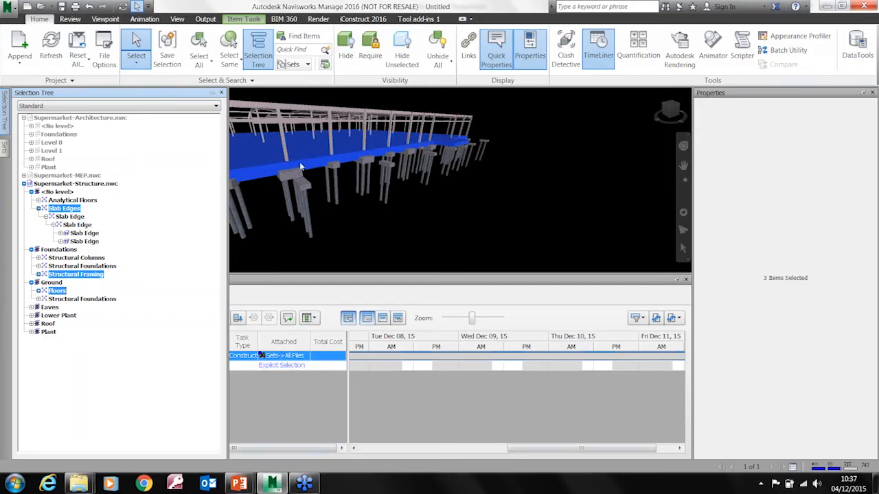
left_click(379, 236)
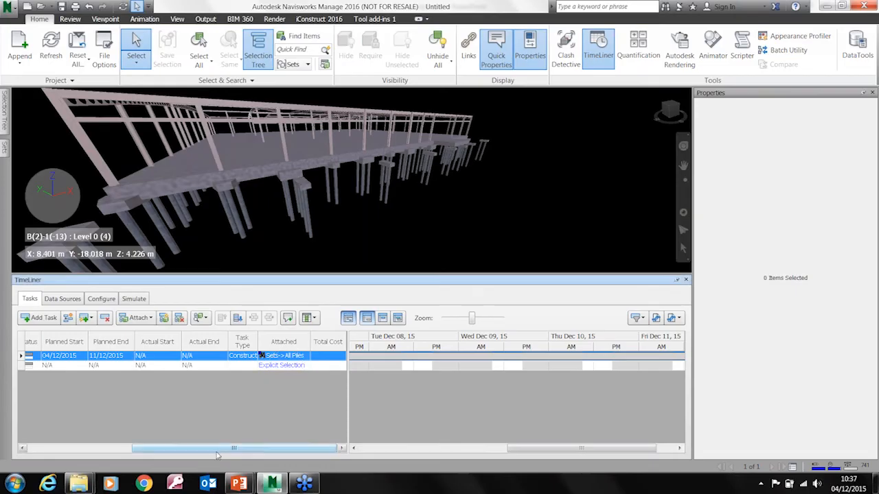
Rename the second task as Slab
left_click(90, 448)
left_click(97, 368)
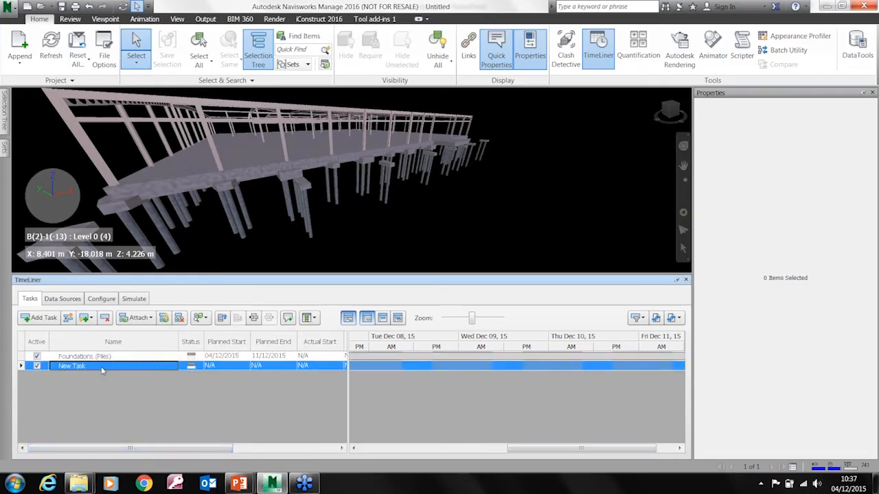
type("Slab")
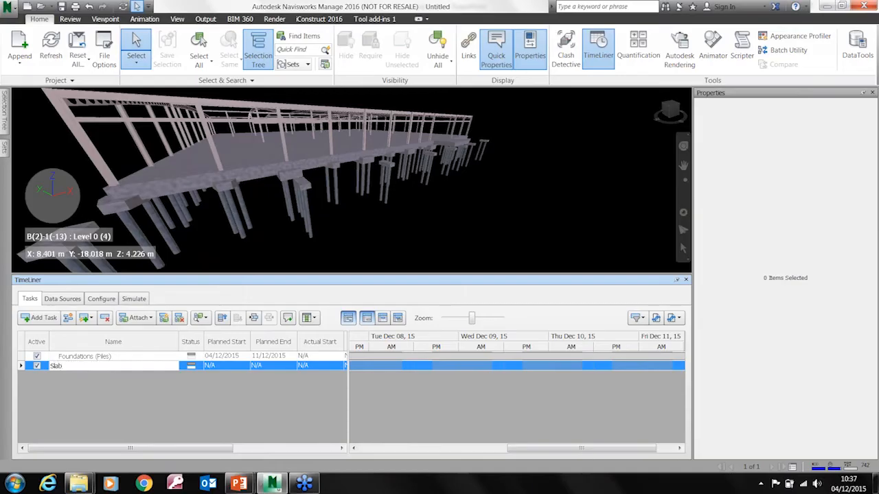
Set the Slab task's planned start to 11/12/2015 and planned end to 16/12/2015
left_click(244, 369)
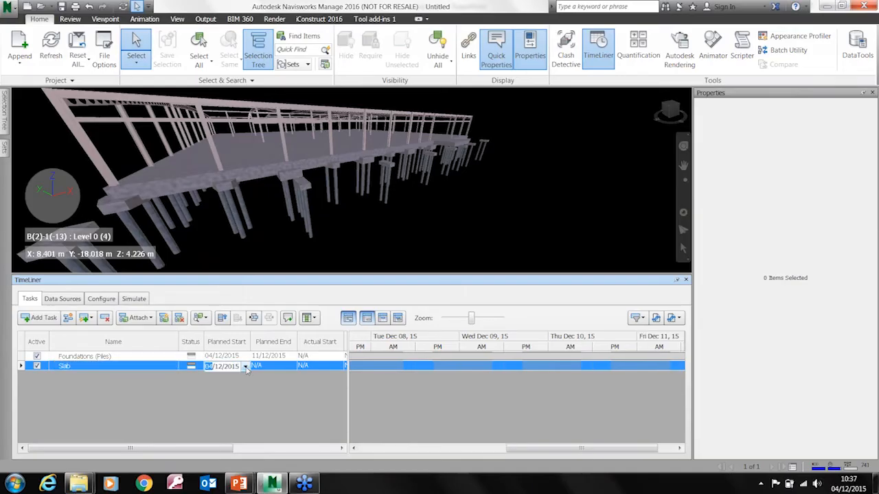
left_click(245, 366)
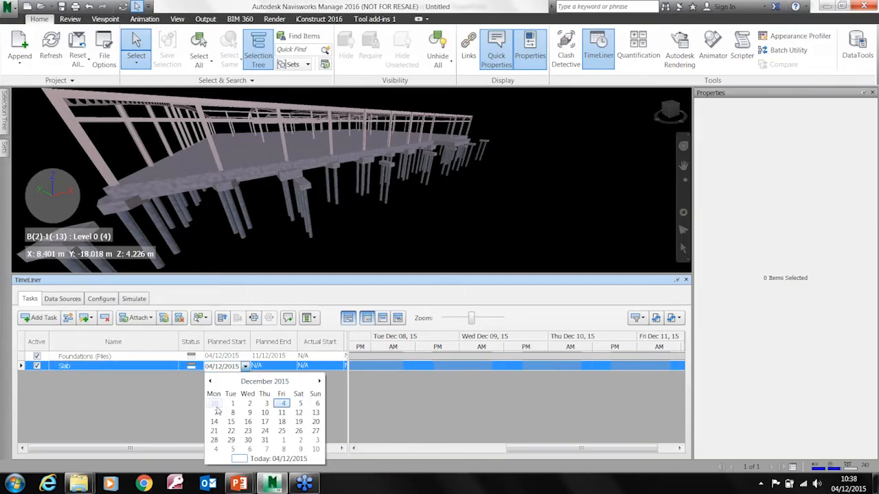
left_click(281, 412)
left_click(294, 368)
left_click(292, 366)
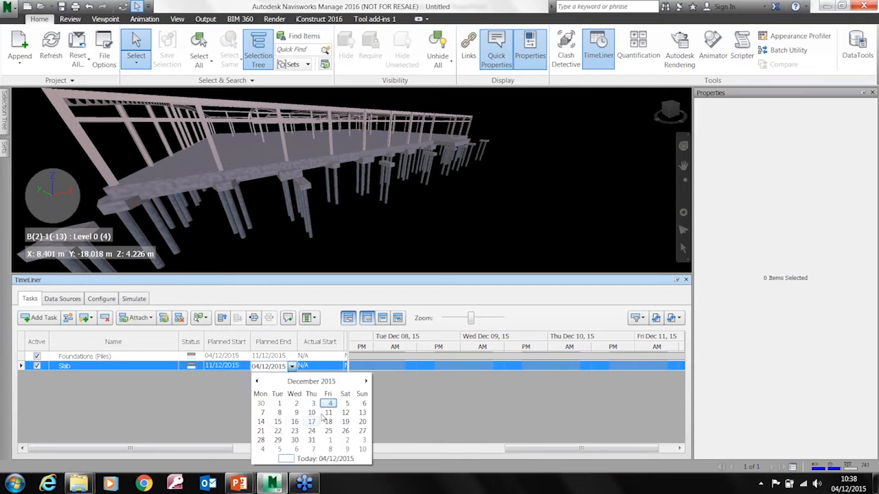
left_click(294, 421)
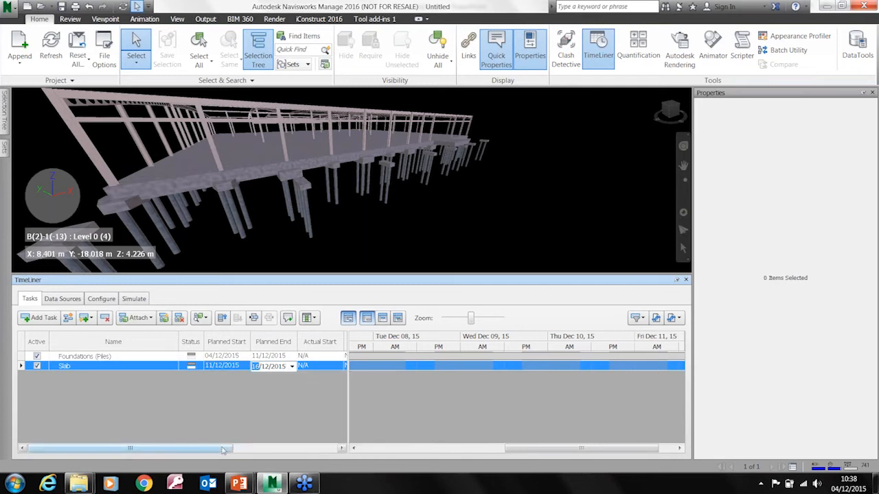
Set the Slab task's type to Construct
left_click(341, 448)
left_click(273, 367)
left_click(273, 366)
left_click(265, 386)
left_click_drag(291, 445, 199, 445)
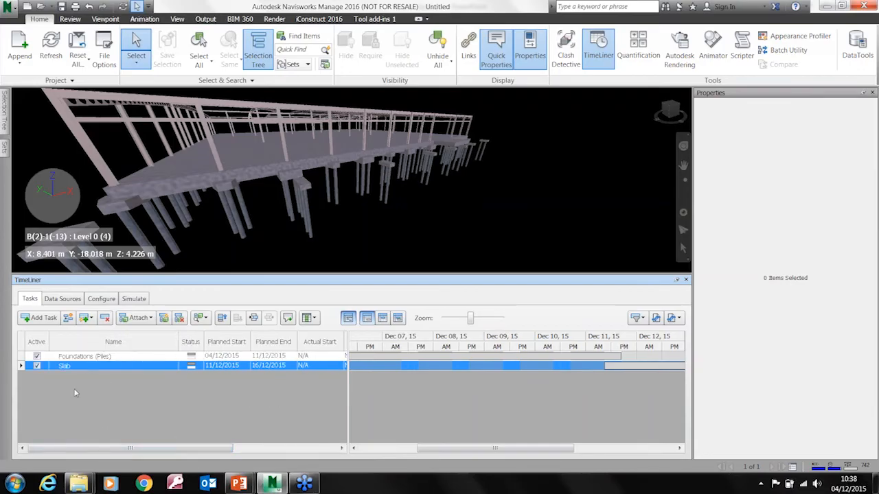
Add two tasks below Slab and rename the first of them Cols
left_click(41, 320)
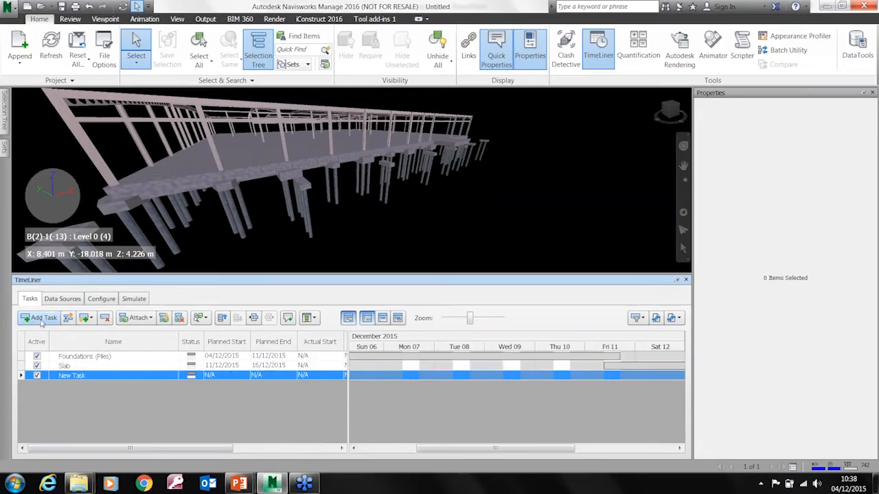
left_click(41, 320)
left_click(92, 376)
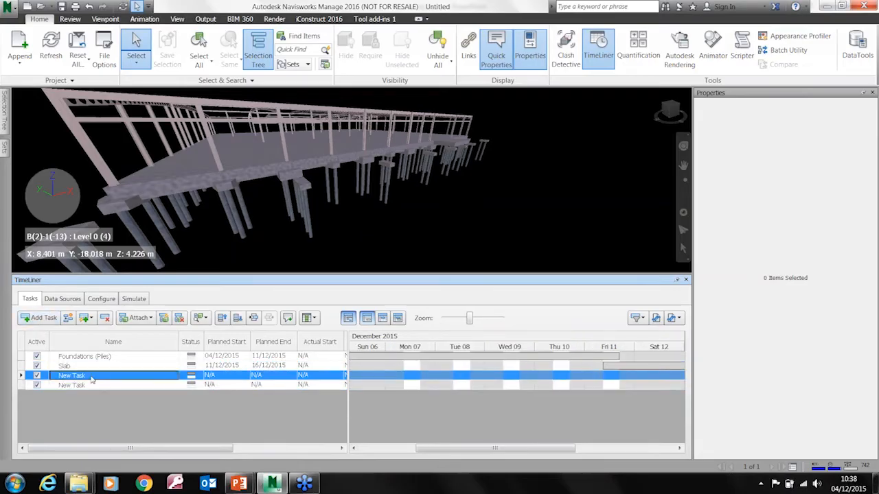
left_click(92, 376)
type("Col")
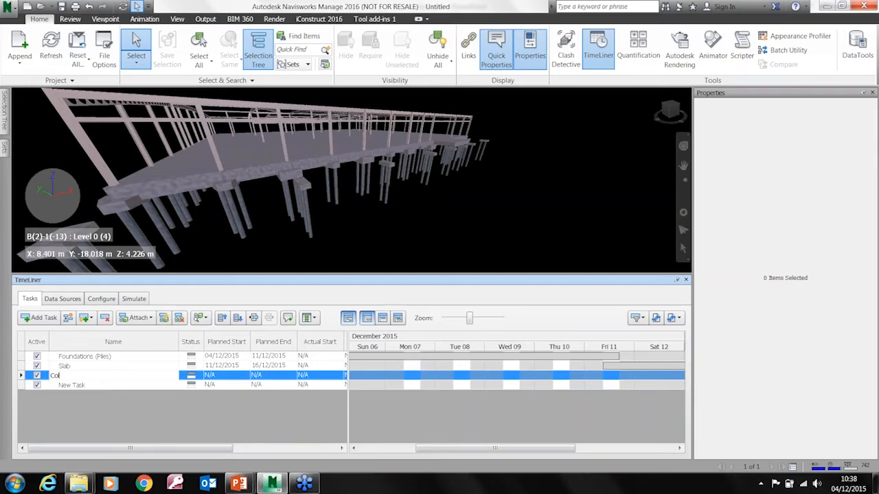
type("s")
Rename the remaining new task Frame and add another task named Roof below it
left_click(97, 387)
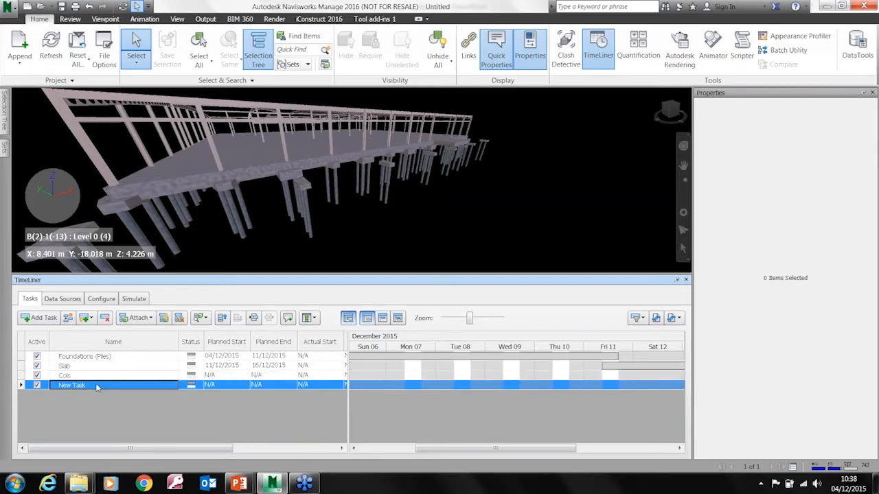
left_click(93, 388)
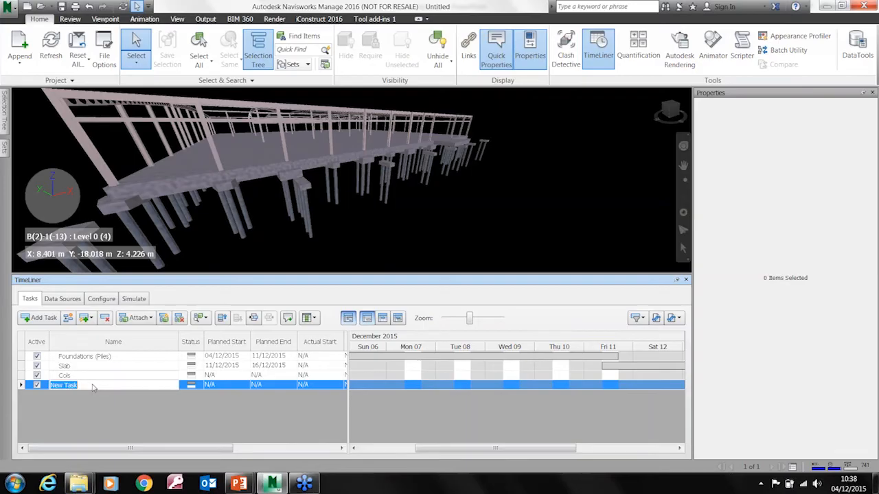
type("Frame")
key("Return")
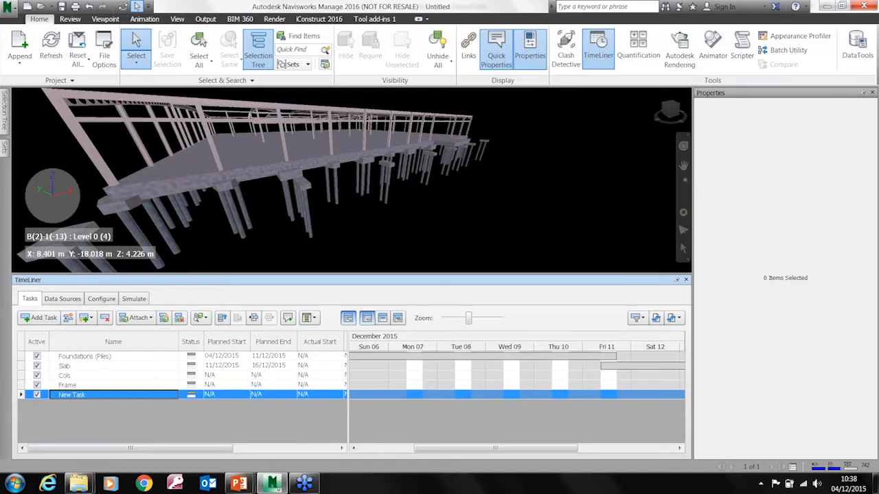
type("Roof")
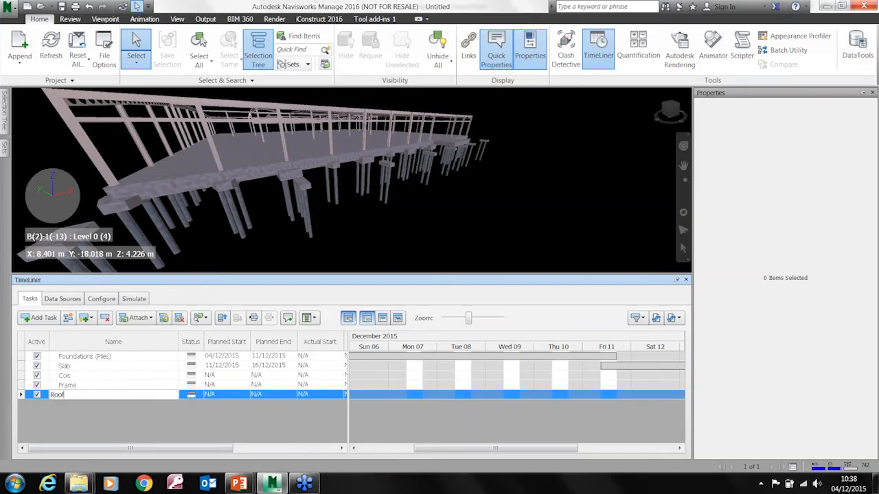
Set the Cols task's planned start to 15/12/2015 and planned end to 21/12/2015
left_click(234, 376)
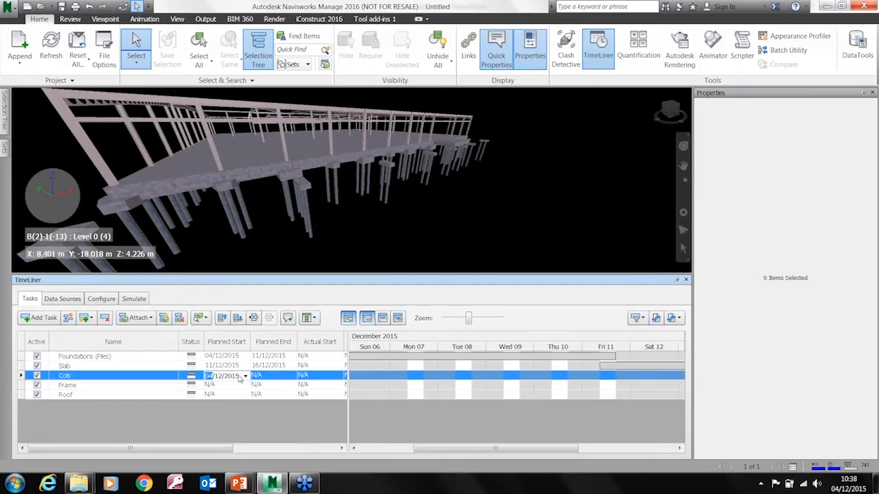
left_click(245, 376)
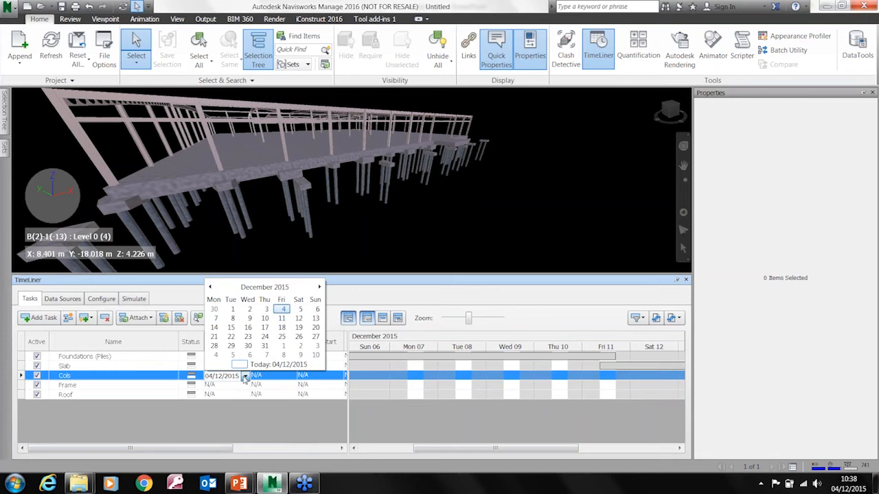
left_click(248, 327)
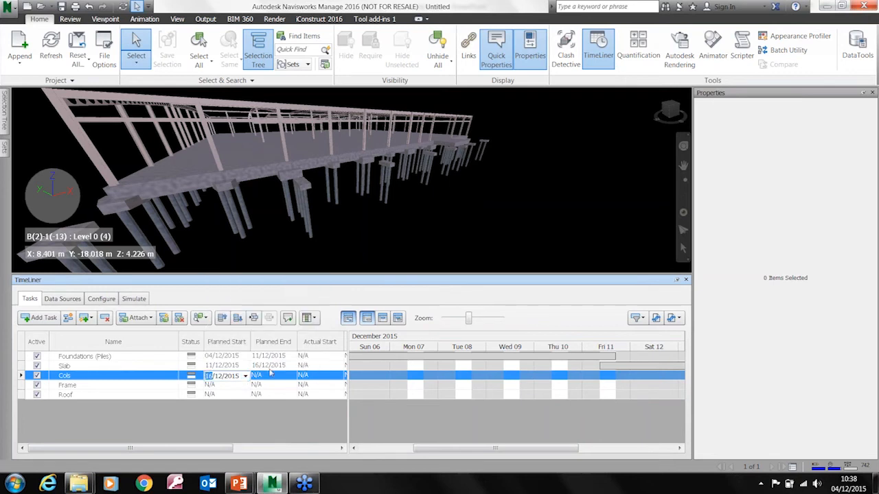
left_click(245, 376)
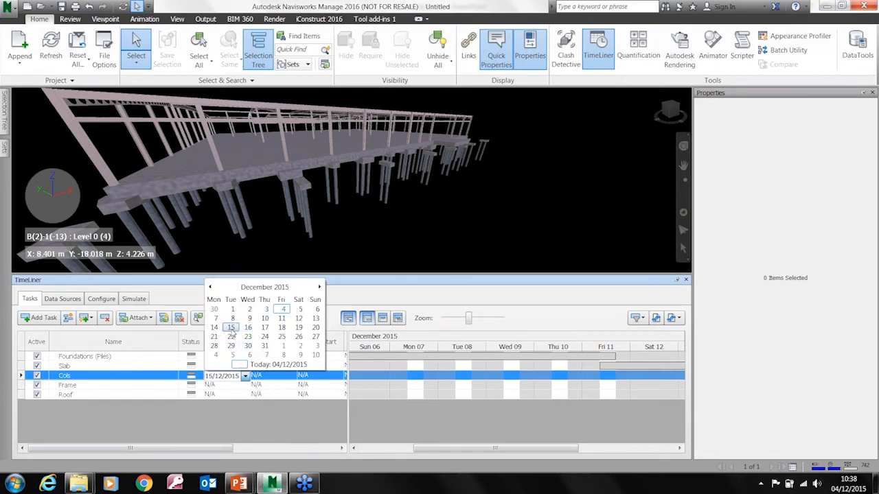
left_click(235, 330)
left_click(291, 377)
left_click(292, 376)
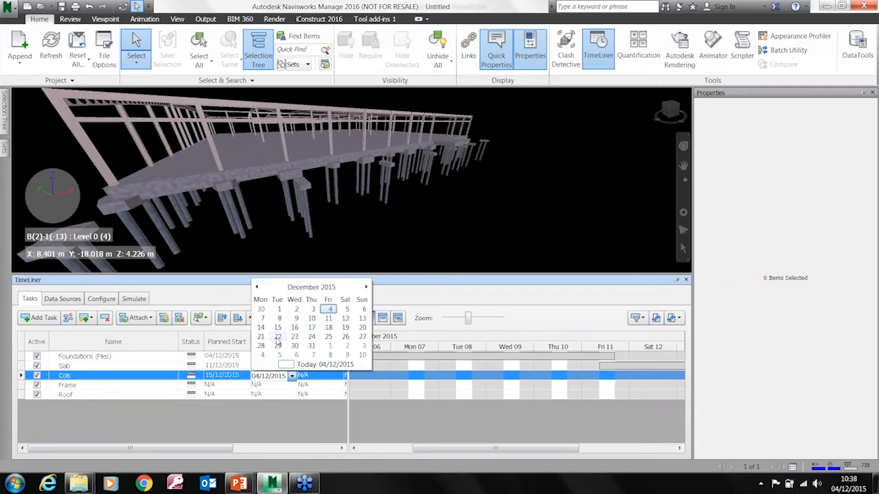
left_click(262, 337)
Set the Frame task's planned start to 21/12/2015 and planned end to 25/12/2015
left_click(226, 385)
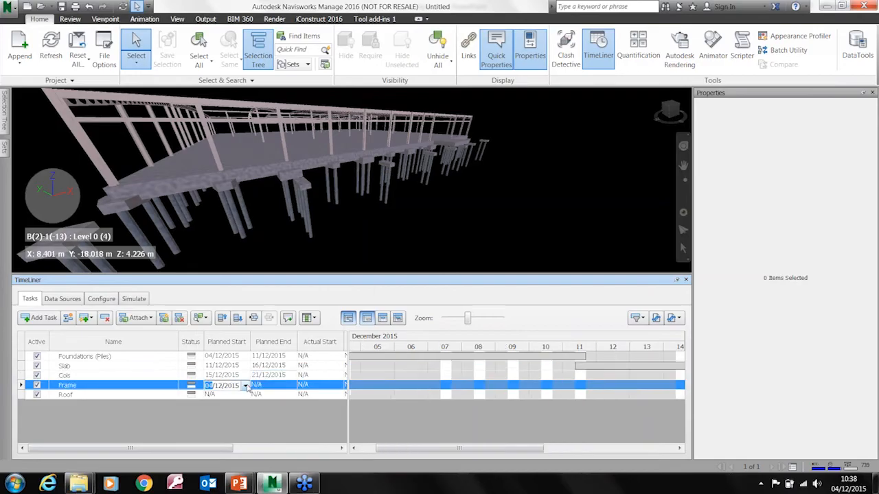
left_click(245, 385)
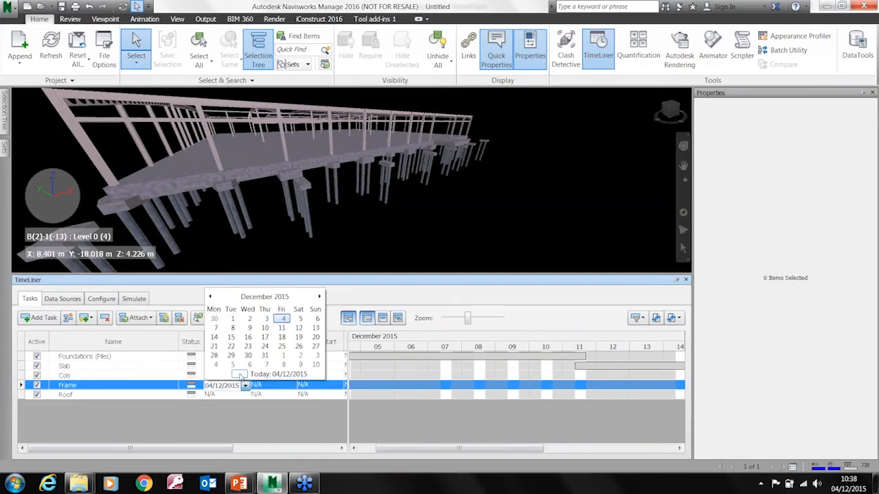
left_click(215, 346)
left_click(289, 388)
left_click(291, 386)
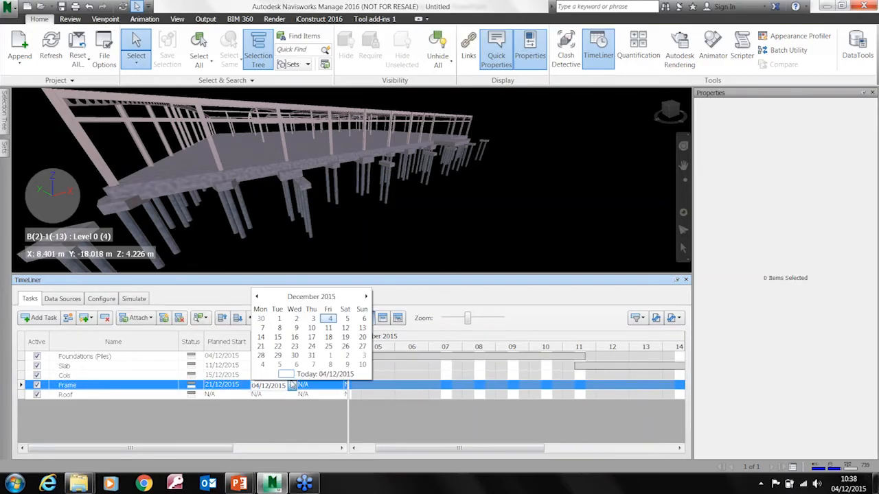
left_click(328, 346)
Set the Roof task's planned start to 28/12/2015 and planned end to 02/01/2016
left_click(245, 396)
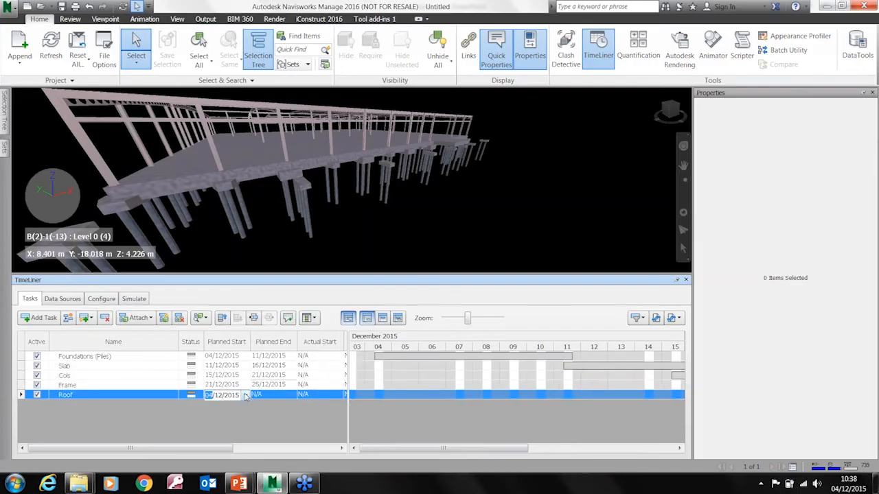
left_click(246, 396)
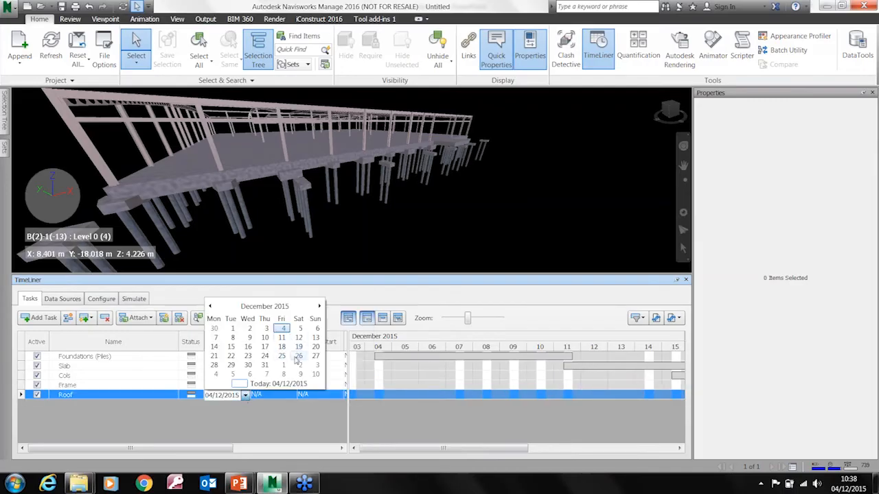
left_click(214, 365)
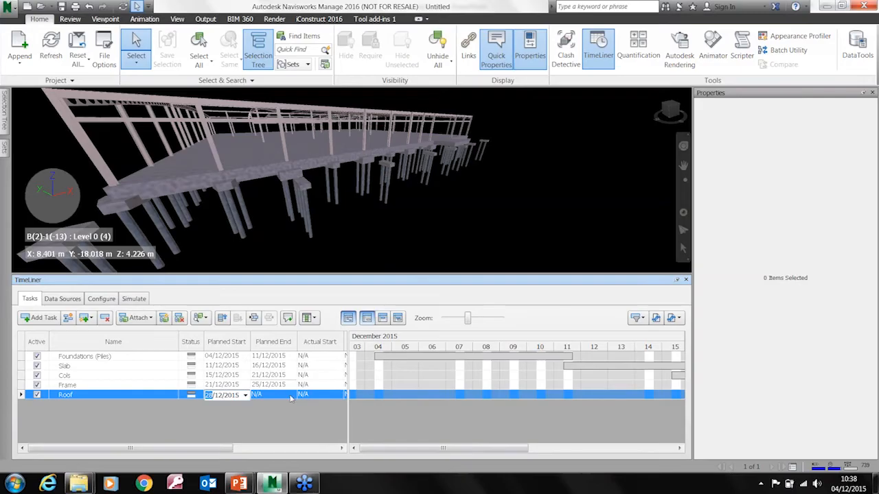
left_click(290, 398)
left_click(292, 396)
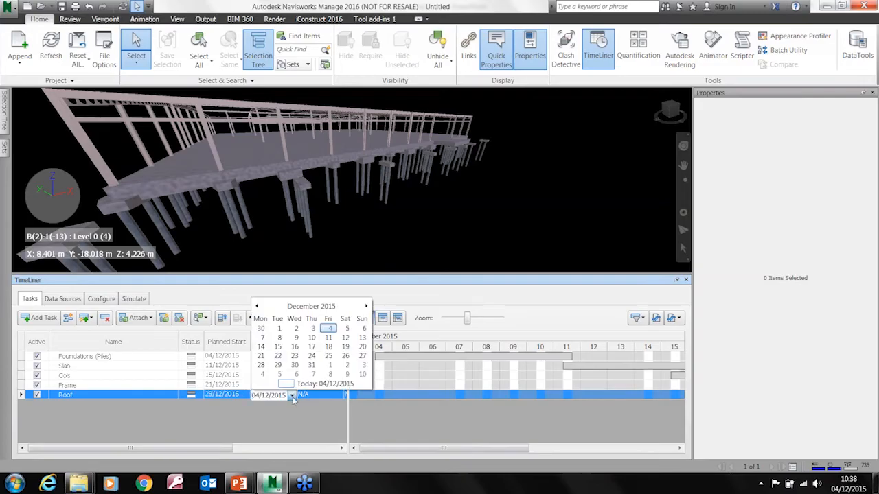
left_click(347, 365)
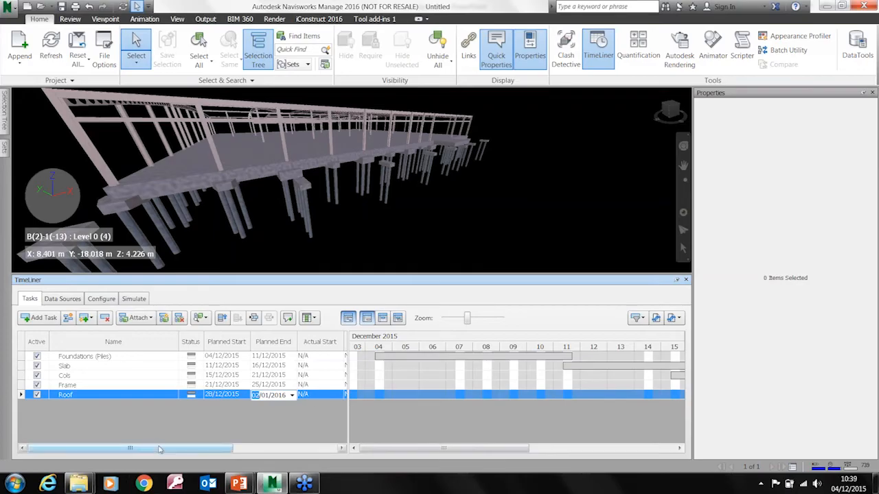
Set the task type of the Cols, Frame and Roof tasks to Construct
left_click_drag(183, 447, 287, 445)
left_click(253, 376)
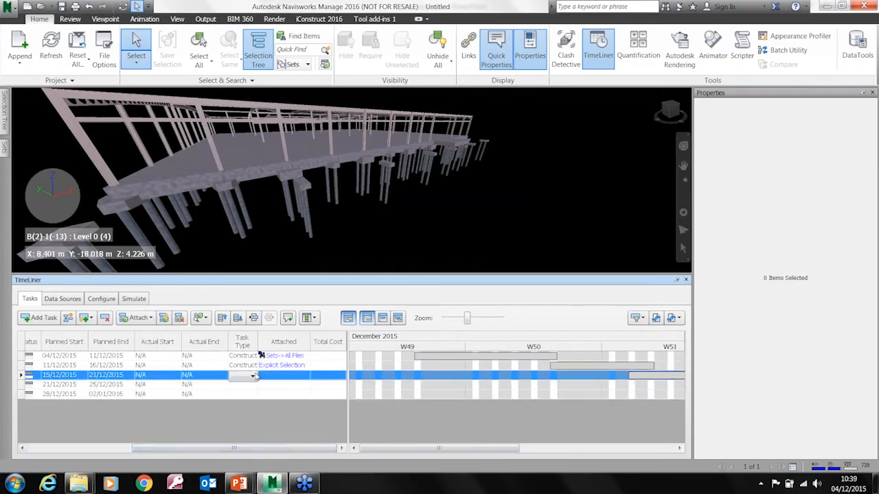
left_click(253, 377)
left_click(249, 396)
left_click(253, 386)
left_click(254, 387)
left_click(252, 406)
left_click(254, 394)
left_click(253, 396)
left_click(252, 416)
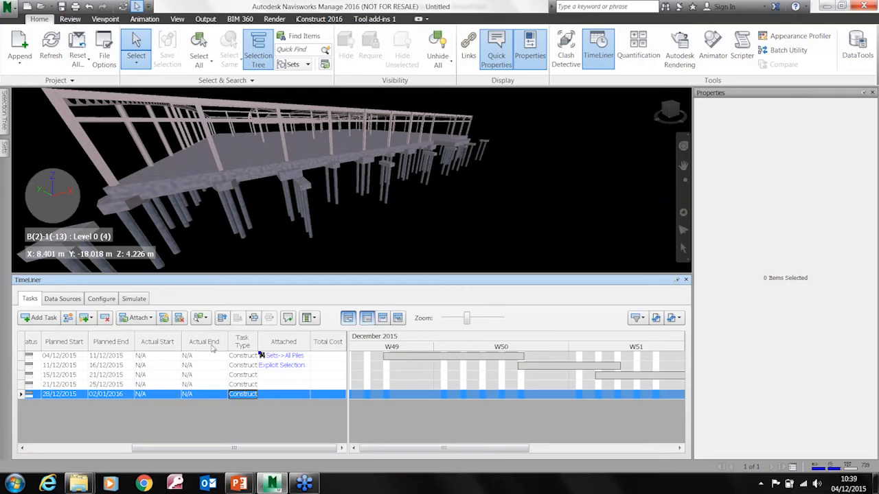
mouse_move(249, 452)
left_mouse_down()
mouse_move(130, 451)
mouse_move(249, 451)
left_mouse_up()
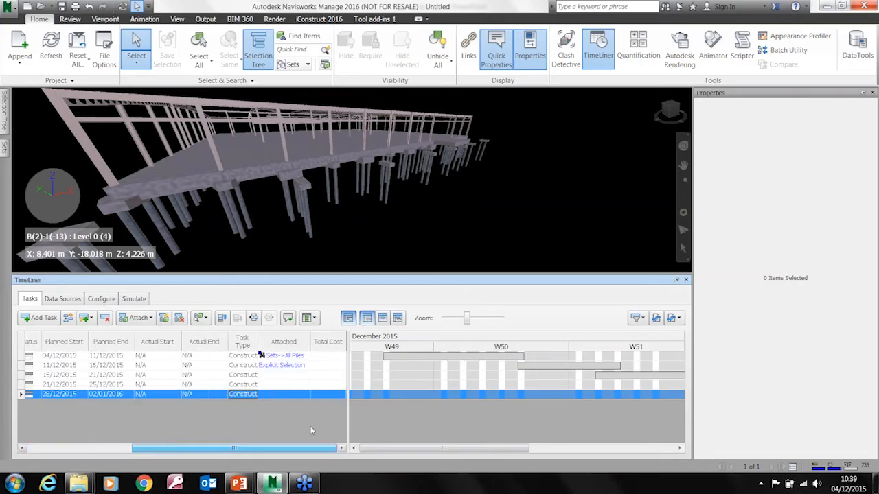
Select all UC-Universal Columns-Column items by same name from one column in the model and attach them to the Cols task
left_click(112, 159)
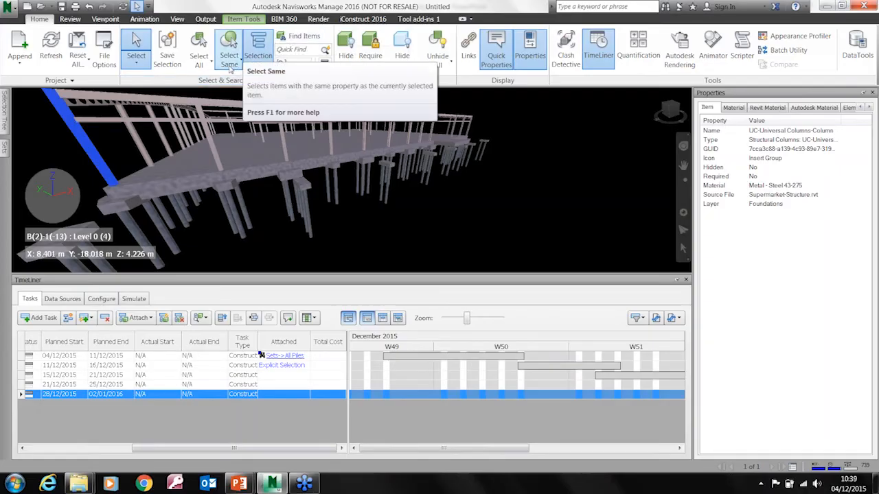
left_click(229, 65)
left_click(239, 96)
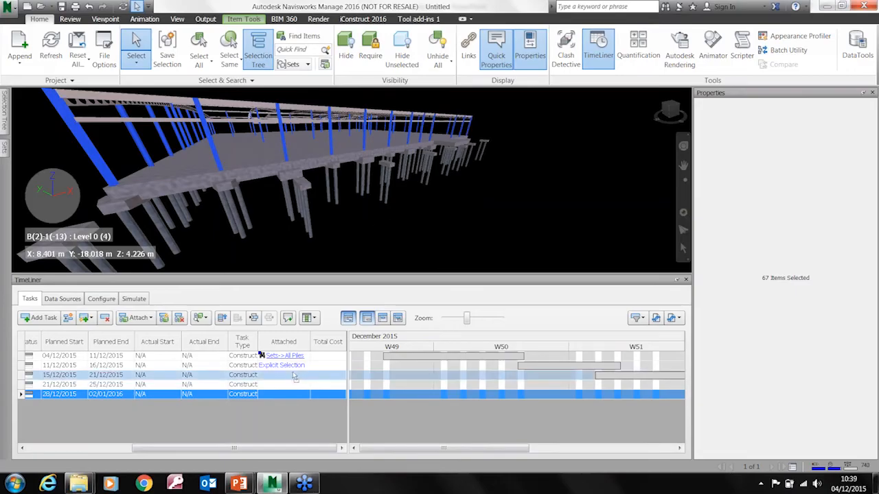
left_click_drag(294, 376, 294, 377)
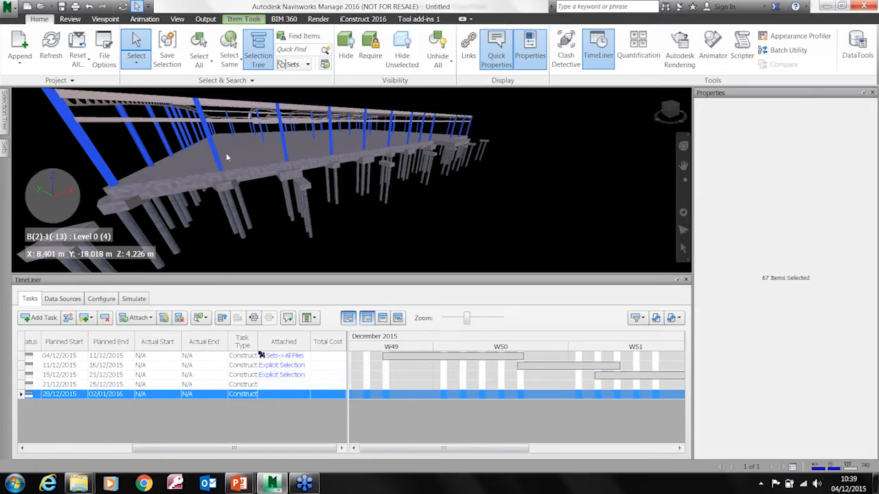
Select all UB-Universal Beams by same name from one side beam in the model and attach them to the Frame task
middle_click_drag(271, 169, 301, 210)
left_click(236, 178)
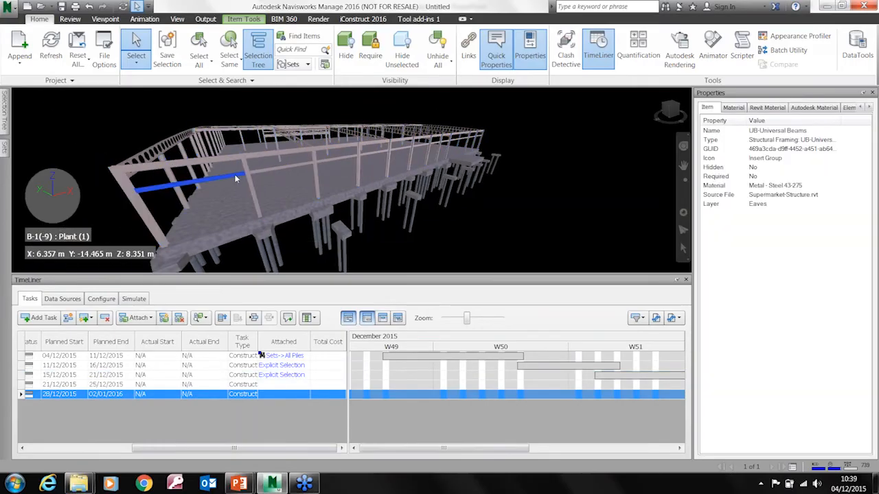
left_click(235, 69)
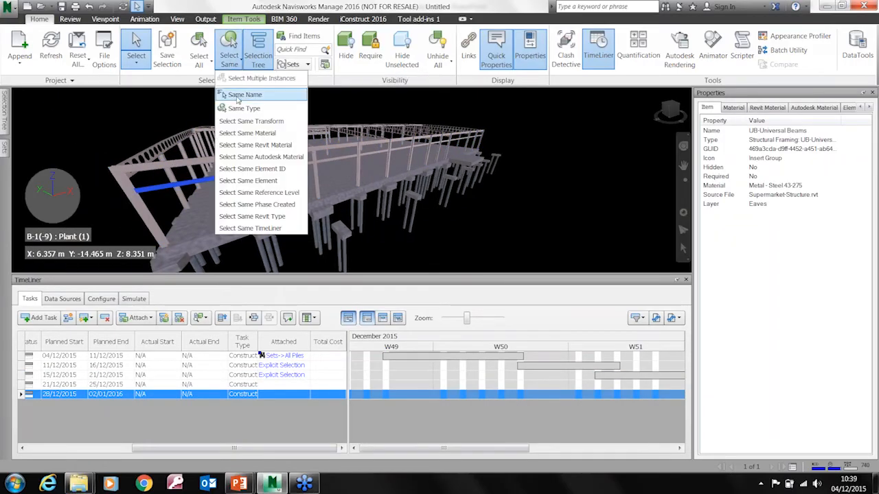
left_click(241, 93)
mouse_move(287, 239)
middle_mouse_down("shift")
mouse_move(359, 190)
mouse_move(323, 205)
middle_mouse_up("shift")
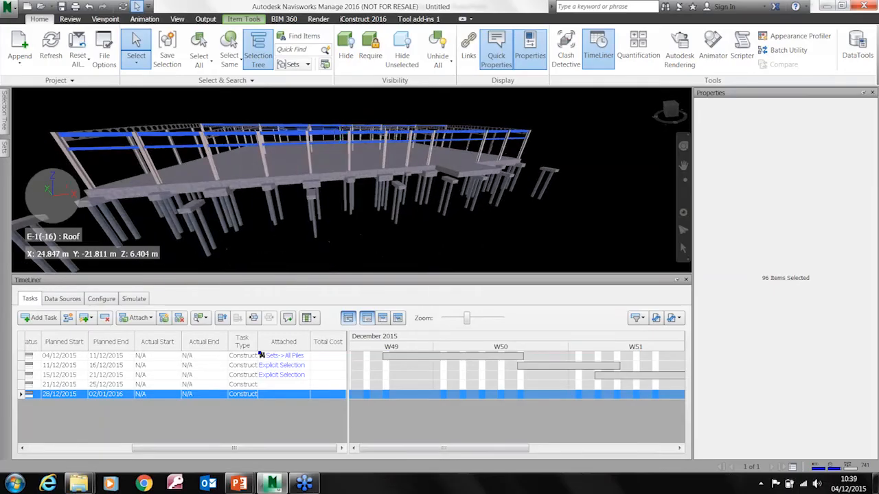
left_click_drag(285, 147, 291, 385)
Select the Cellular Beam family under the Roof level's Structural Framing in the structure model
mouse_move(287, 223)
middle_mouse_down("shift")
mouse_move(349, 200)
mouse_move(343, 154)
middle_mouse_up("shift")
left_click(344, 151)
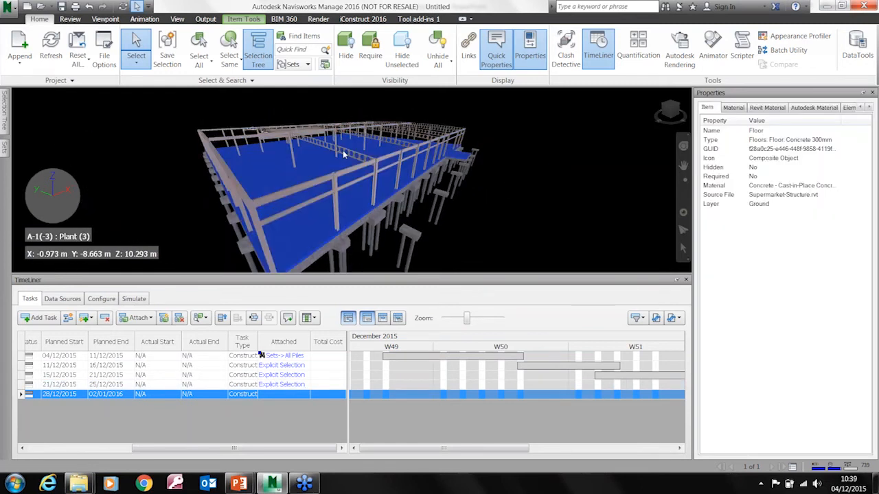
right_click(342, 149)
middle_click_drag(158, 181, 40, 138, "shift")
mouse_move(5, 112)
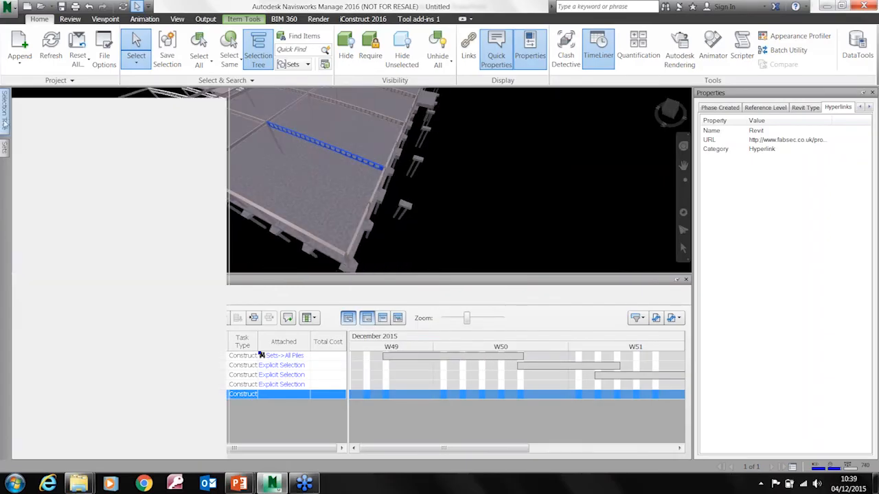
left_click(72, 348)
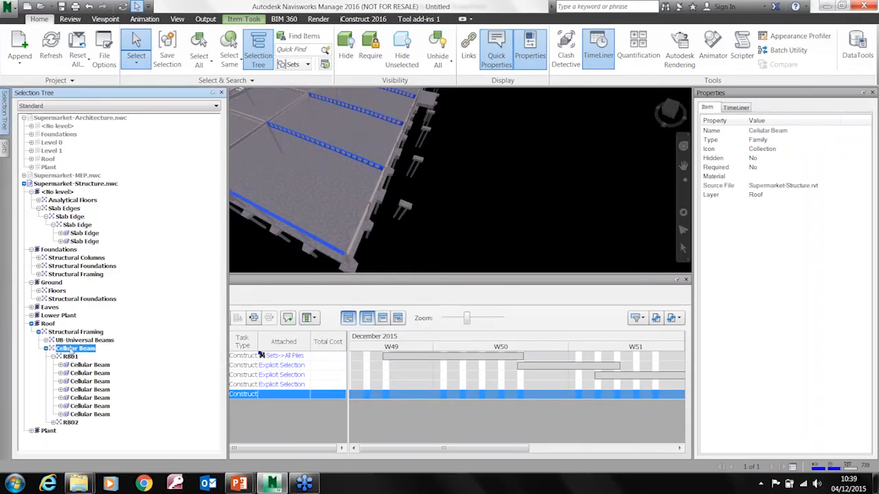
Add the Lower Plant and Eaves levels and the Roof level's UB-Universal Beams to the selection
middle_click_drag(405, 245, 472, 131, "shift")
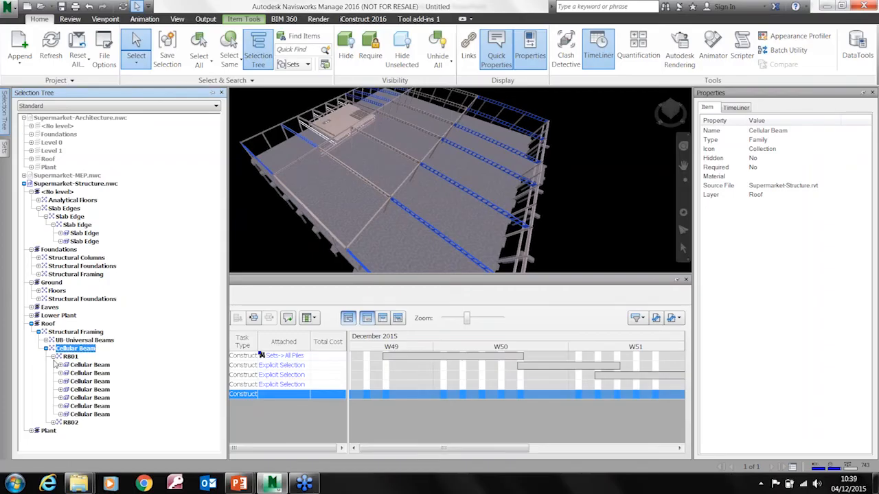
left_click(30, 315)
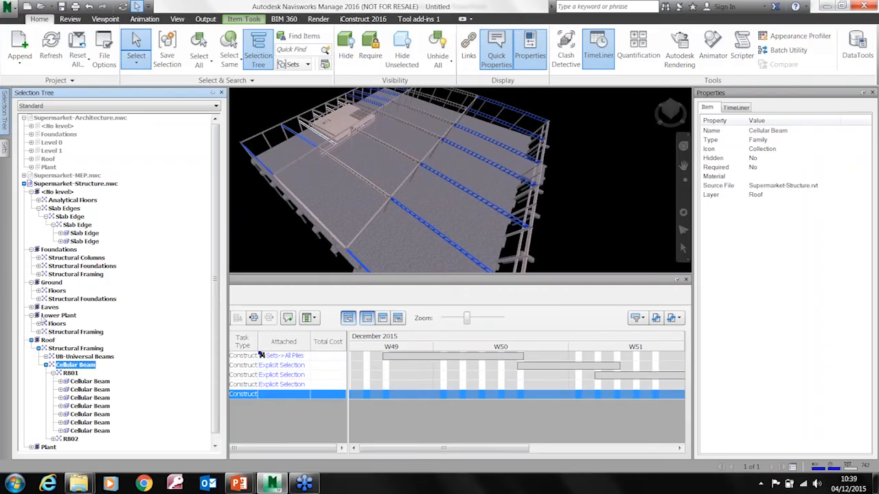
left_click(46, 315, "ctrl")
left_click(47, 307, "ctrl")
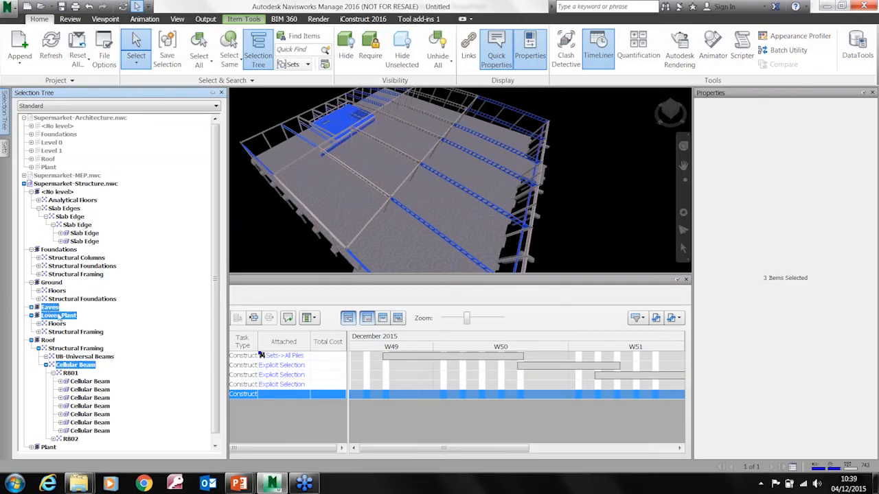
left_click(76, 357, "ctrl")
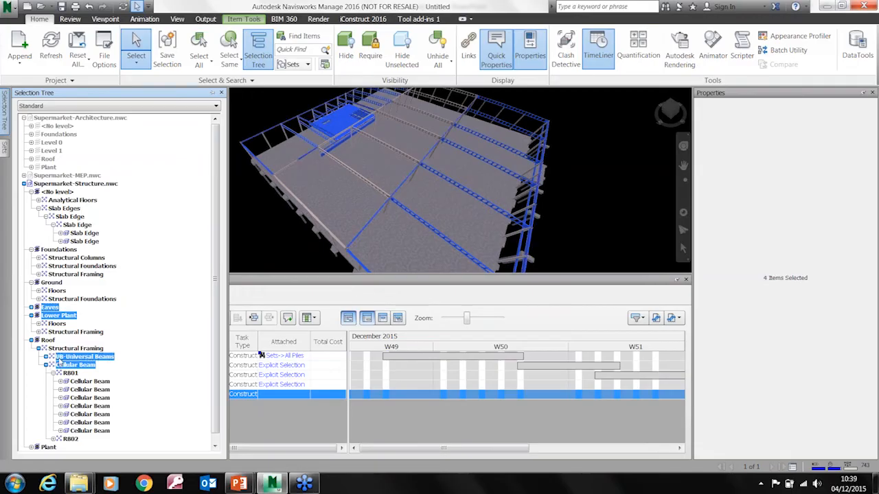
Add RB02 and the Plant level to the selection and attach all selected items to the Roof task
left_click(70, 439, "ctrl")
left_click_drag(214, 394, 197, 453)
left_click(47, 439, "ctrl")
left_click_drag(81, 350, 283, 395)
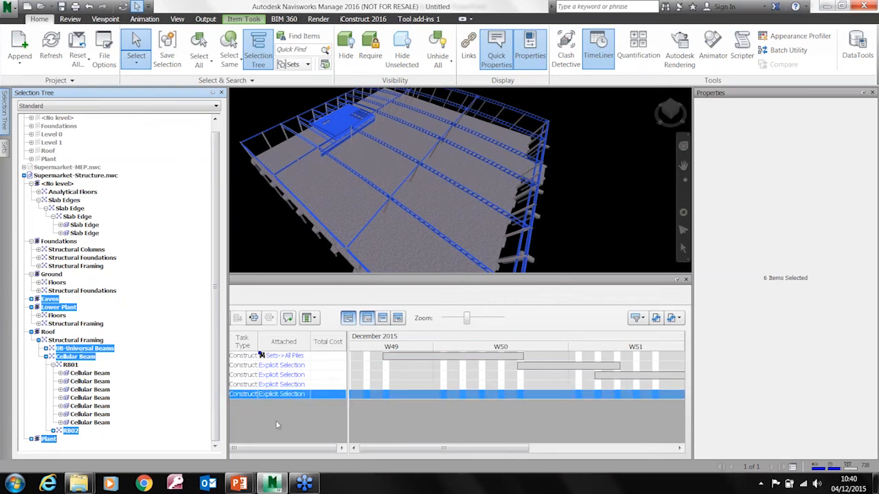
Find the model items attached to TimeLiner tasks, inspect the model from below and above for missing elements, and clear the selection
left_click(559, 224)
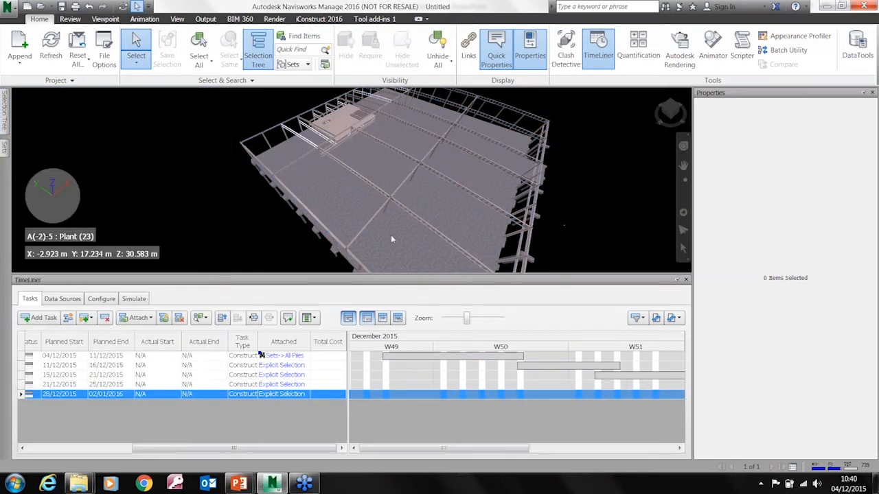
mouse_move(513, 245)
middle_mouse_down("shift")
mouse_move(471, 220)
mouse_move(415, 205)
mouse_move(381, 210)
middle_mouse_up("shift")
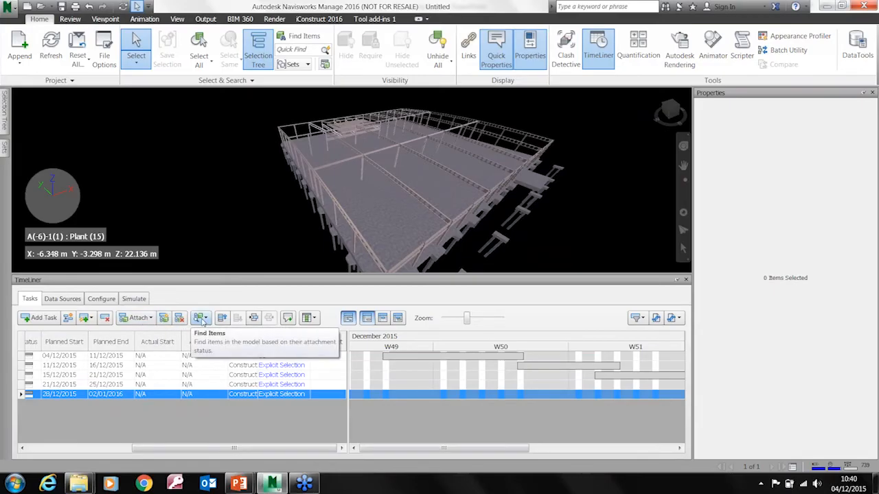
left_click(203, 320)
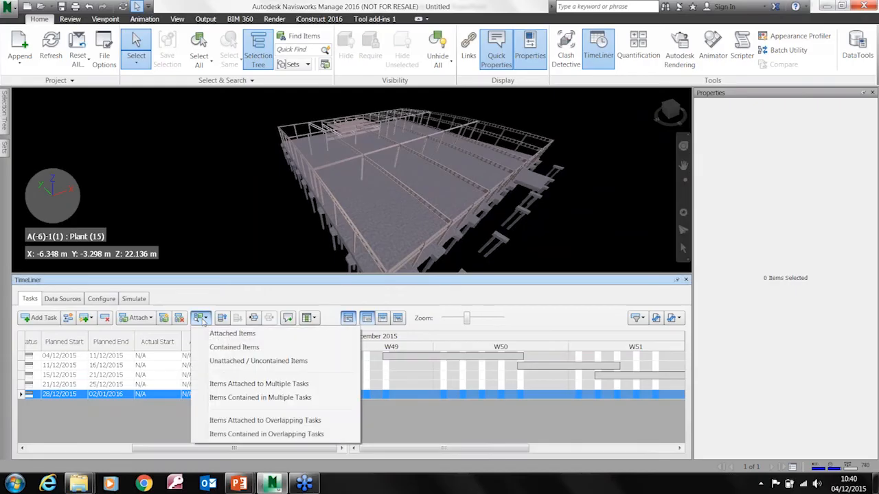
left_click(233, 334)
middle_click_drag(558, 225, 367, 190, "shift")
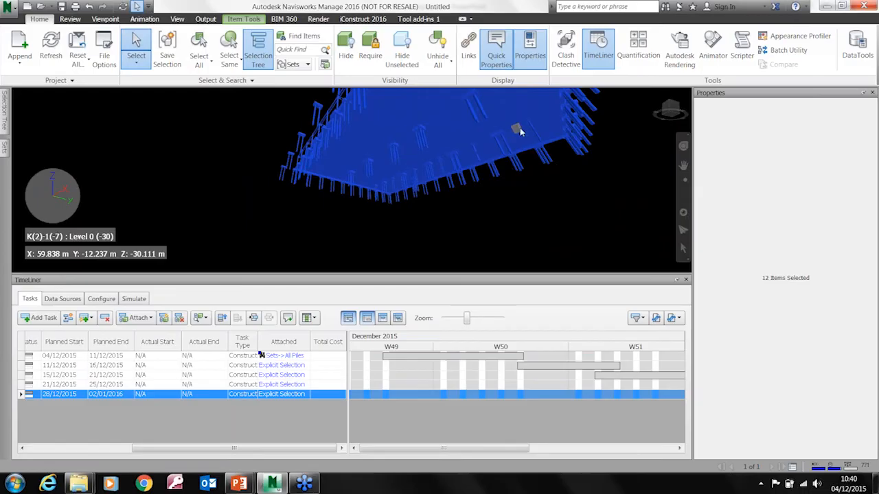
scroll(519, 132, "up", 5)
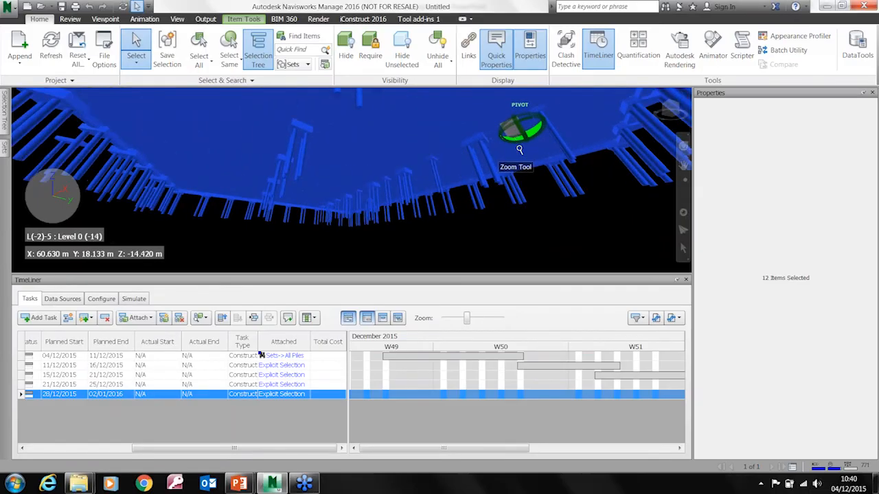
scroll(520, 149, "down", 5)
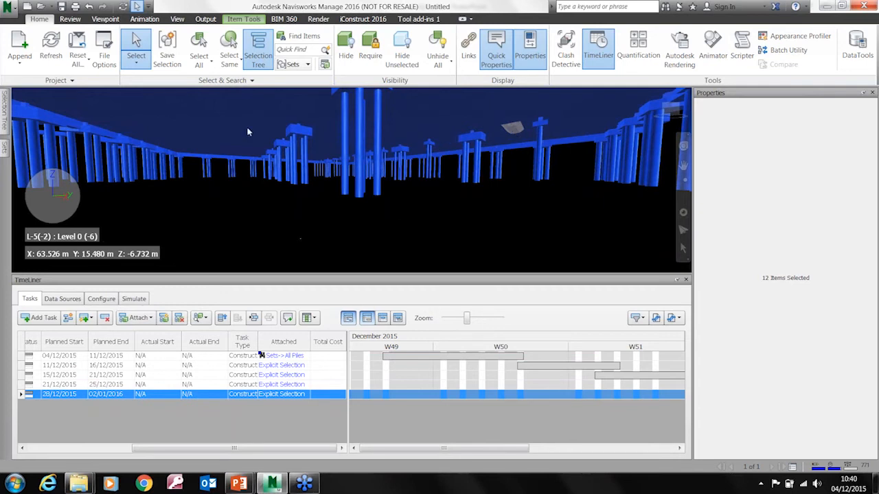
scroll(251, 130, "up", 4)
middle_click_drag(280, 156, 439, 186, "shift")
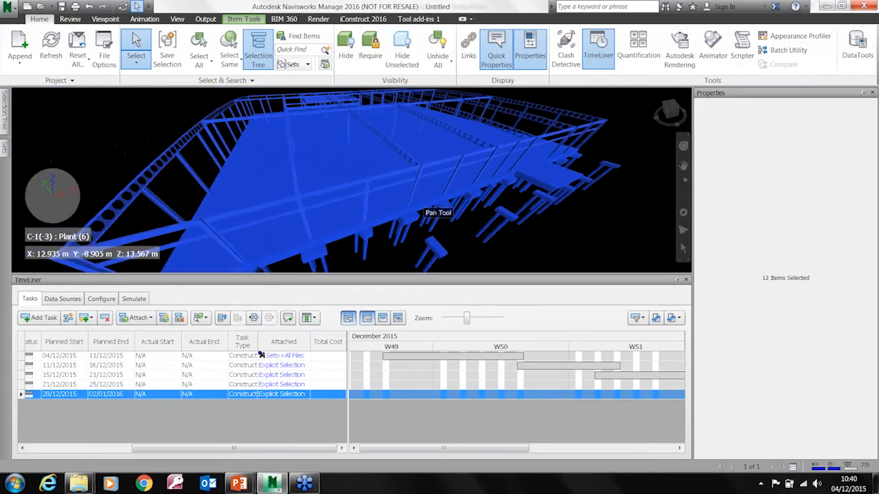
key("Escape")
Play the TimeLiner simulation of the construction sequence from 04/12/2015 to 02/01/2016
left_click(133, 299)
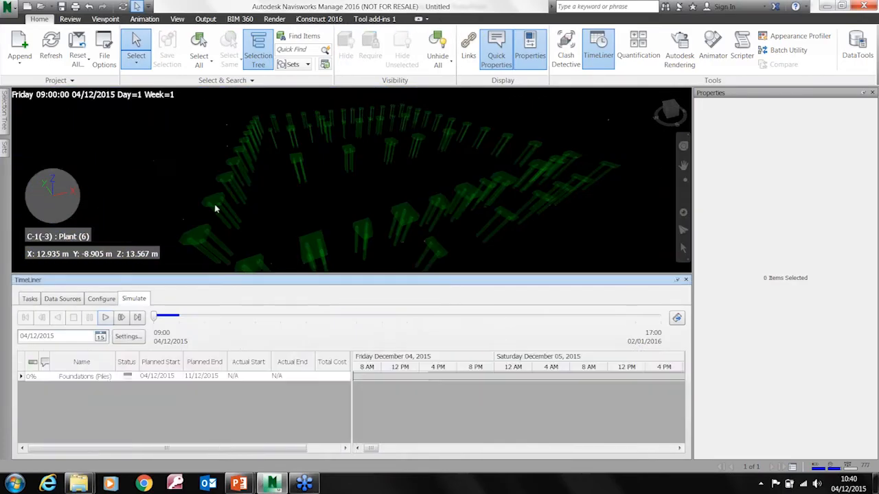
middle_click_drag(307, 208, 305, 198, "shift")
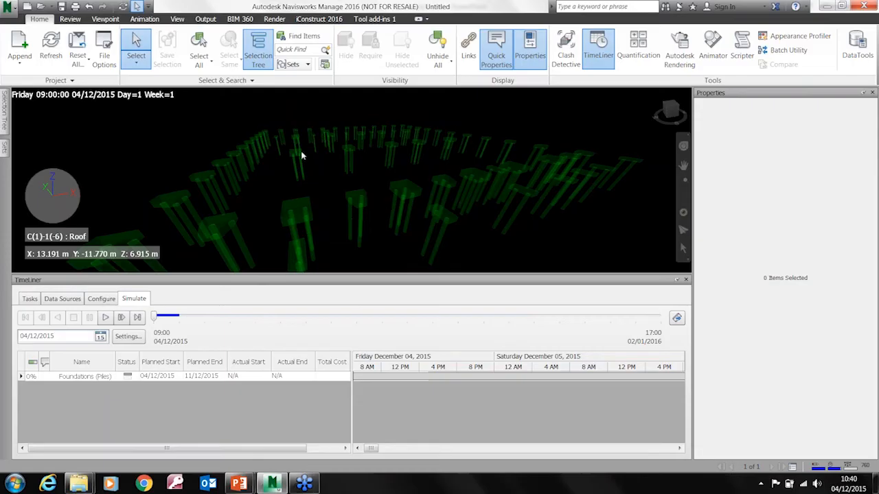
mouse_move(359, 204)
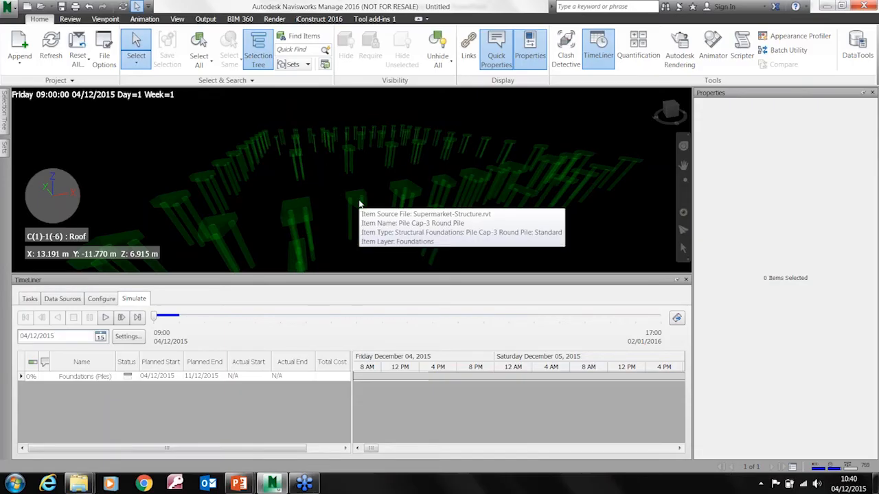
left_click(289, 449)
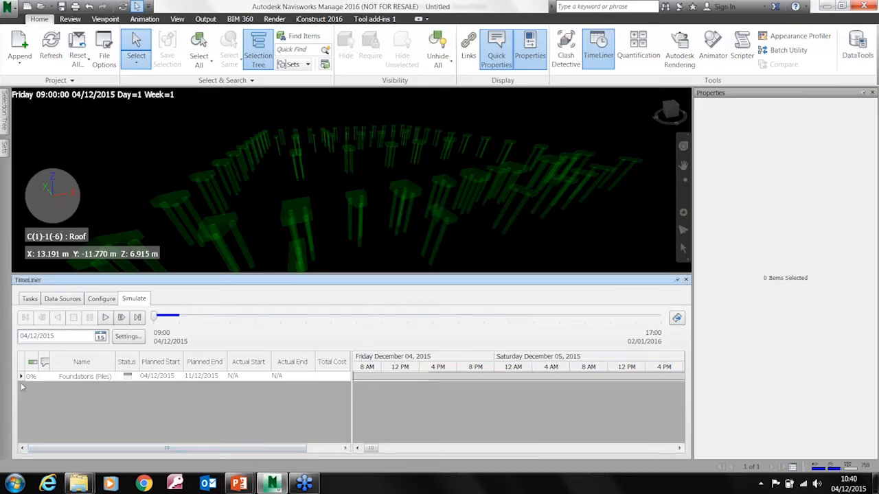
key("ctrl")
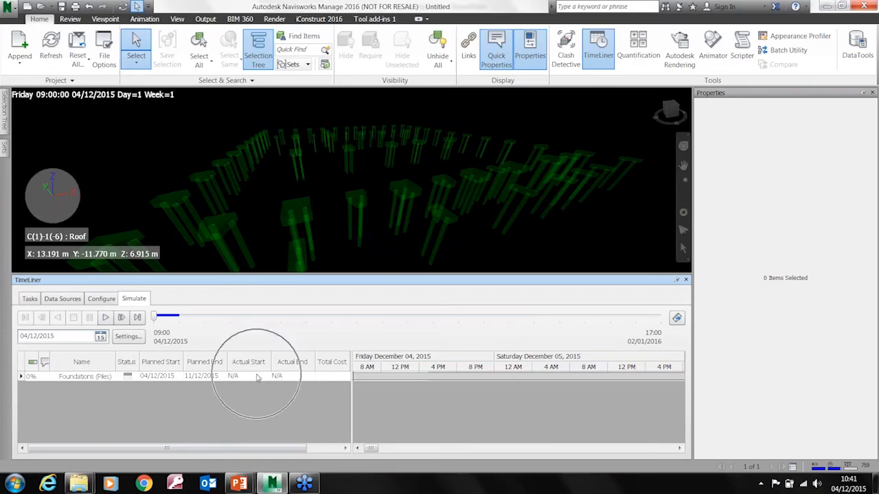
key("ctrl")
key("ctrl")
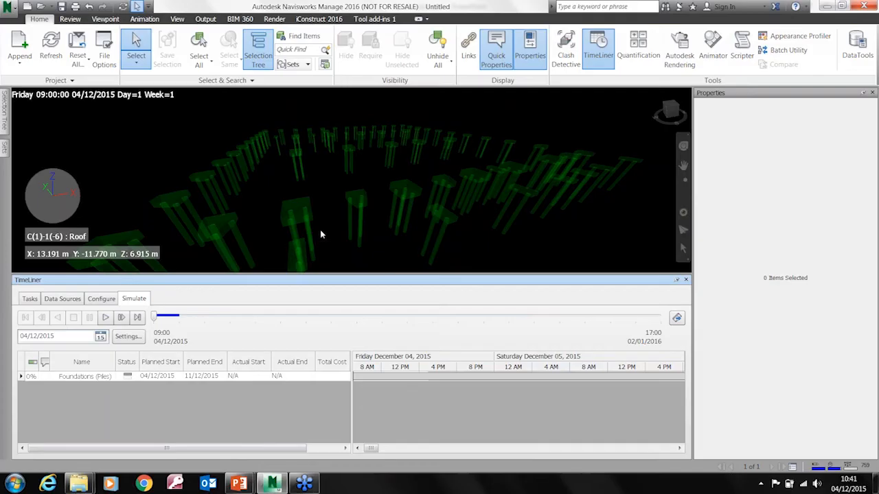
left_click(105, 317)
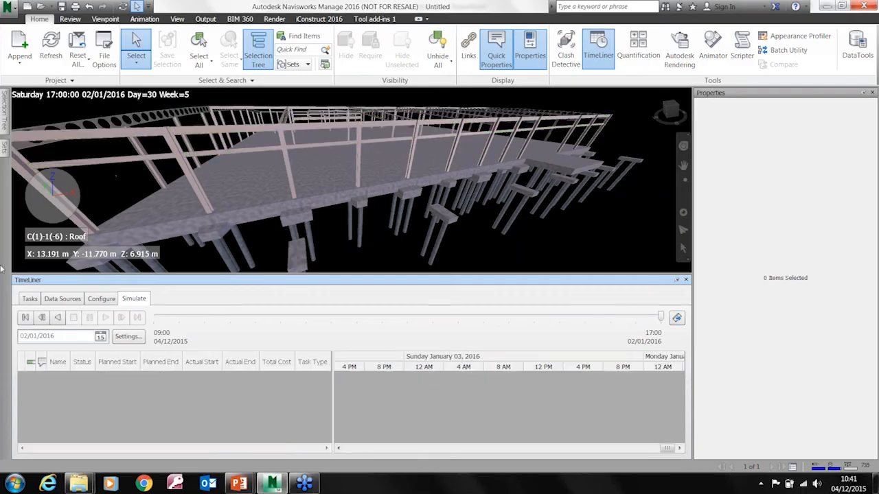
Check the export formats available for the task schedule and close the TimeLiner window
left_click(30, 298)
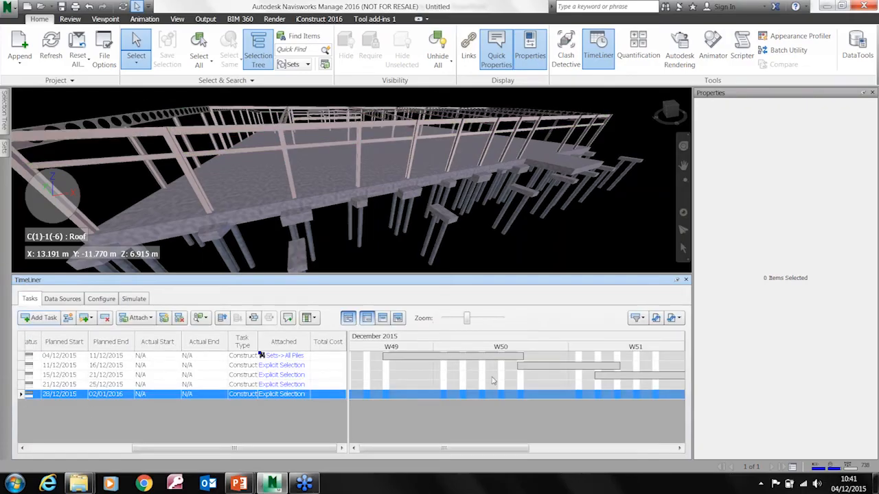
left_click(674, 319)
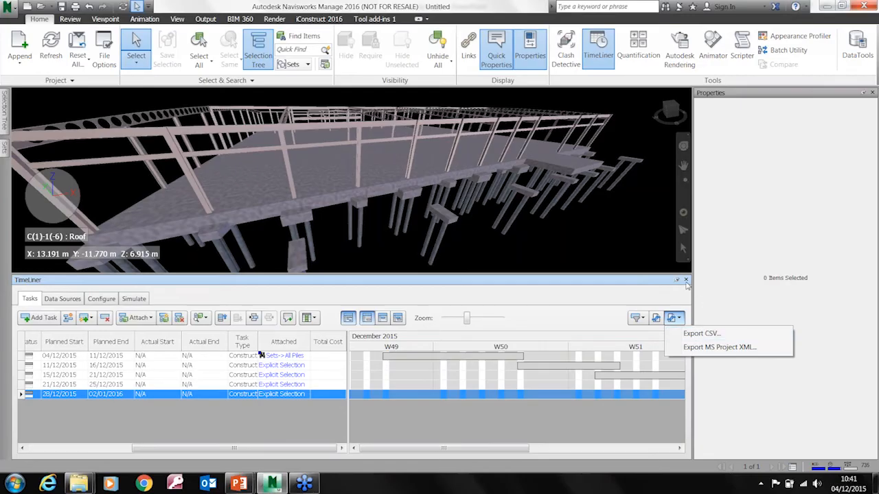
left_click(604, 281)
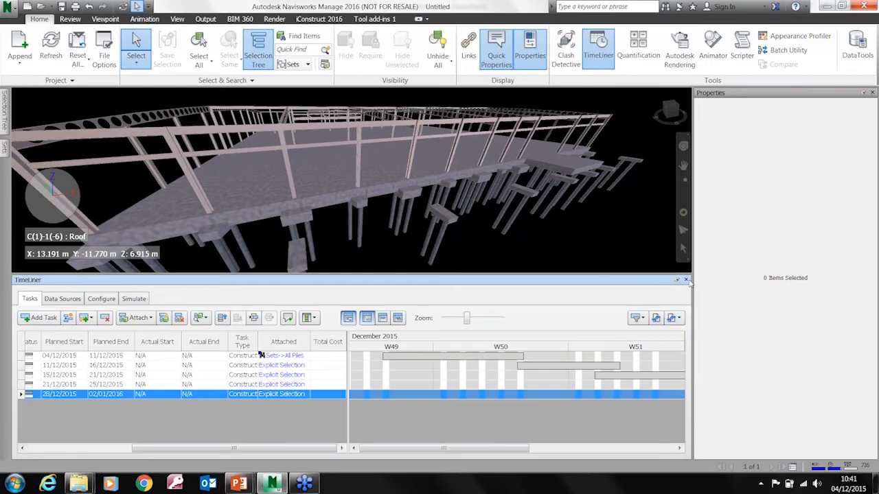
left_click(685, 280)
Start appending files to the model and browse to the Equipment Models folder
scroll(335, 365, "up", 4)
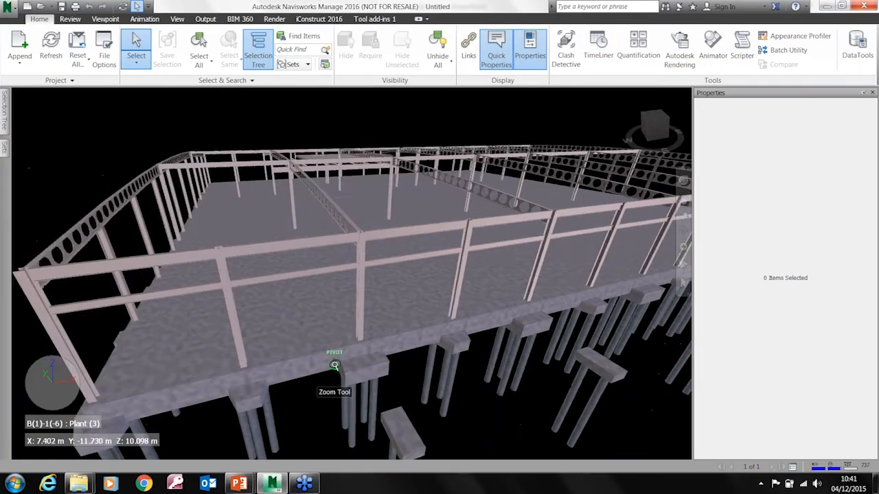
scroll(334, 366, "down", 4)
middle_click_drag(334, 365, 437, 303)
middle_click_drag(436, 303, 388, 307, "shift")
middle_click_drag(308, 363, 406, 256, "shift")
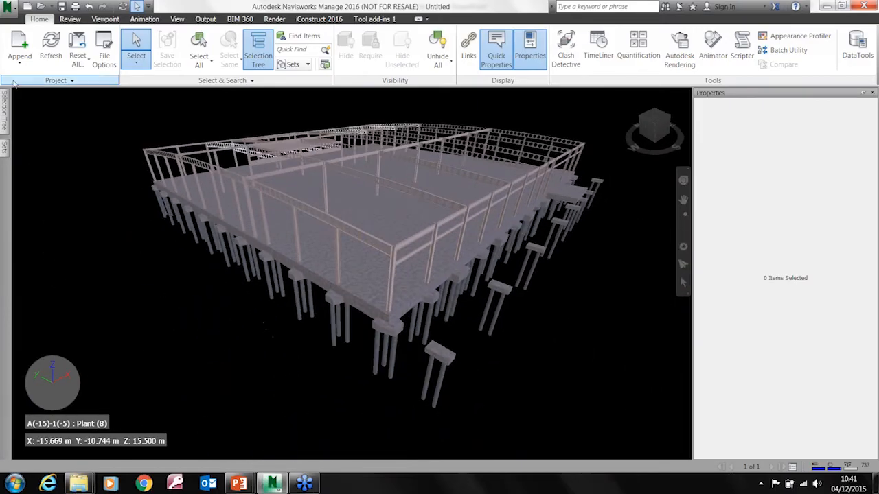
left_click(20, 59)
left_click(30, 90)
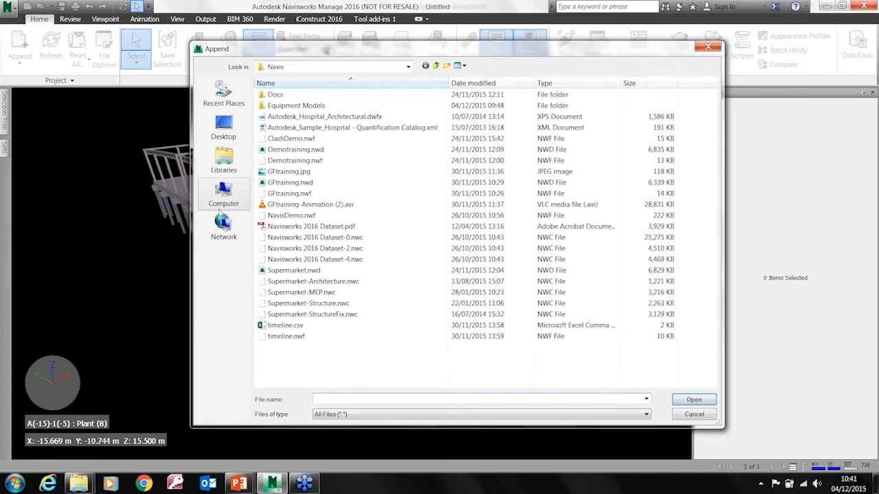
double_click(308, 106)
left_click(288, 260)
Append Small Cabin.skp, Small toilet block.skp and Site cabins.skp from the Equipment Models folder
scroll(309, 289, "down", 8)
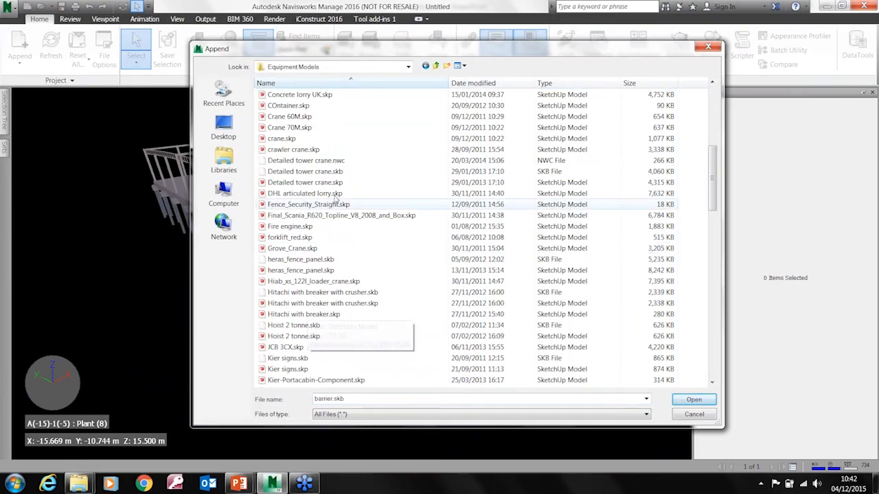
scroll(313, 317, "down", 8)
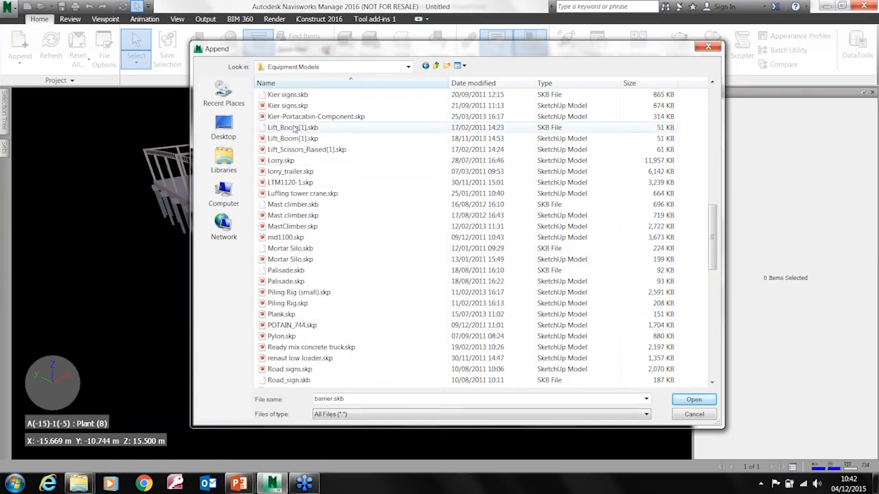
scroll(292, 329, "down", 7)
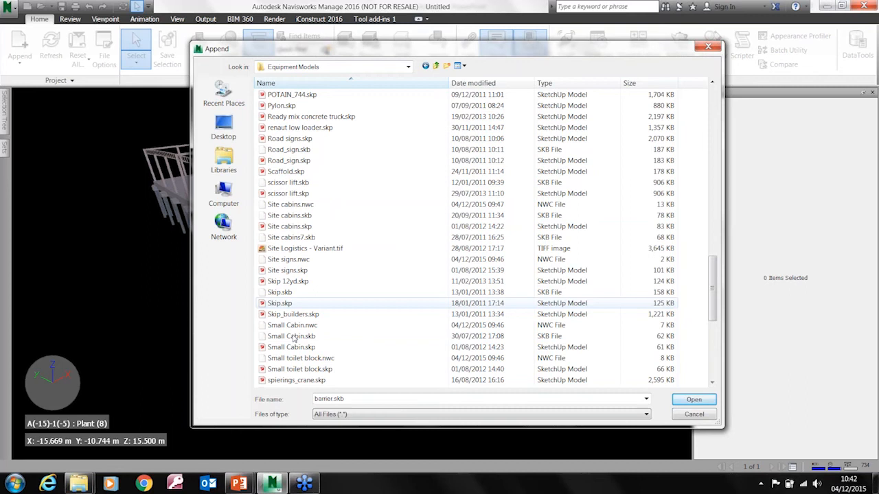
scroll(294, 338, "down", 6)
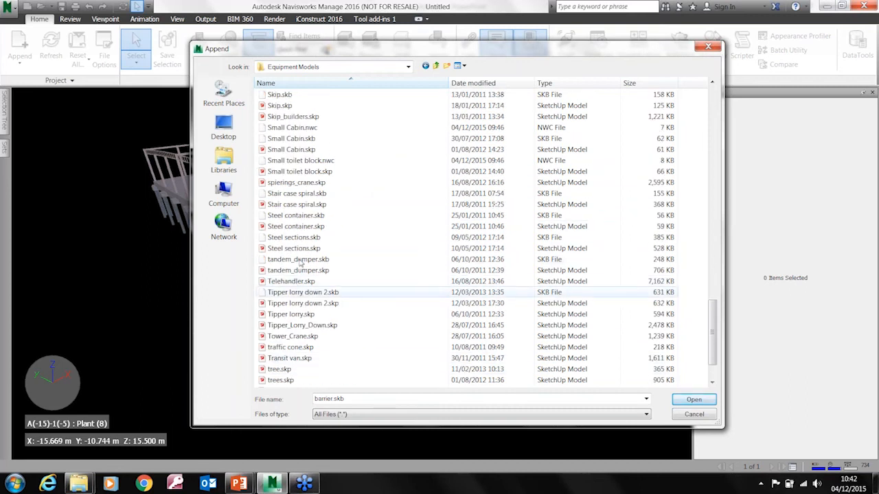
left_click(302, 151)
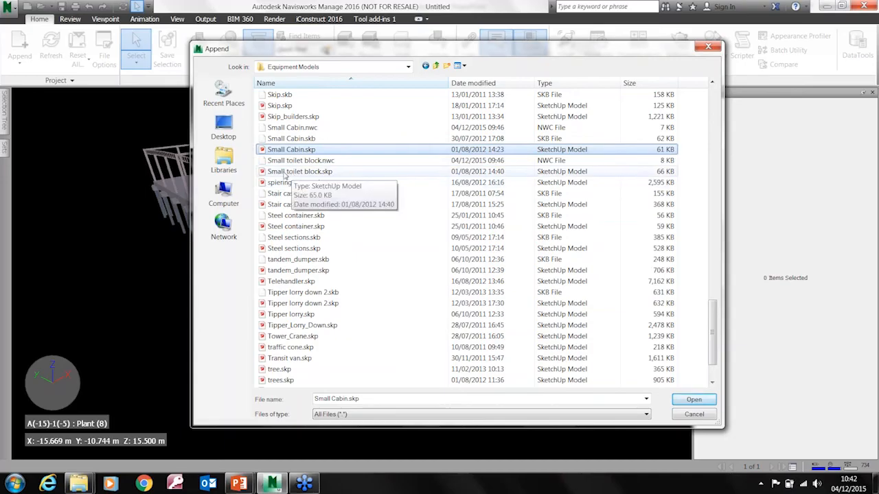
left_click(290, 172, "ctrl")
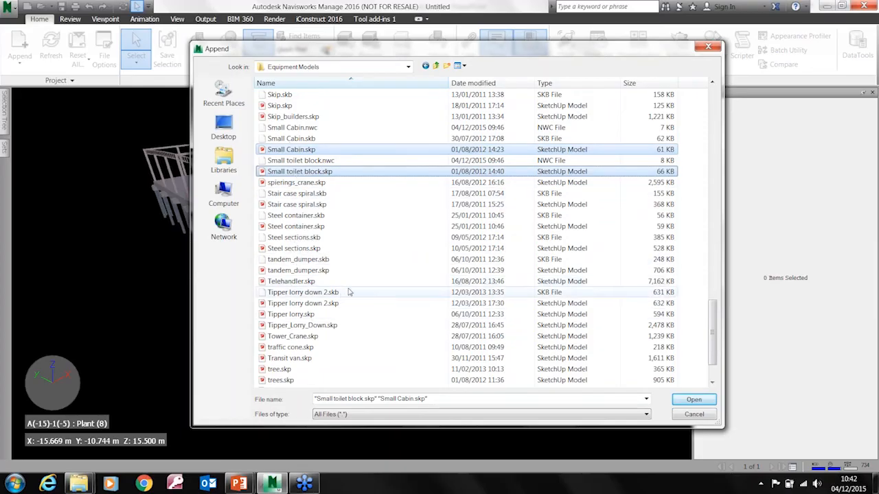
scroll(347, 292, "up", 1)
scroll(309, 161, "up", 1)
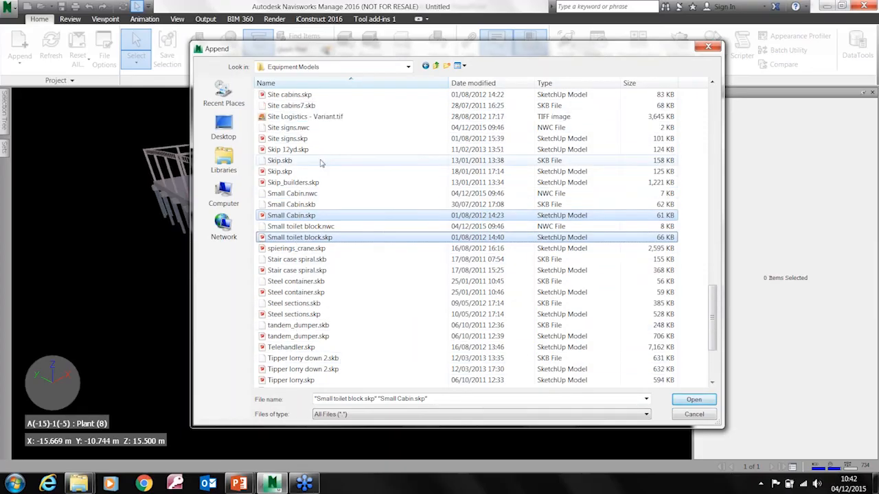
left_click(302, 95, "ctrl")
key("Return")
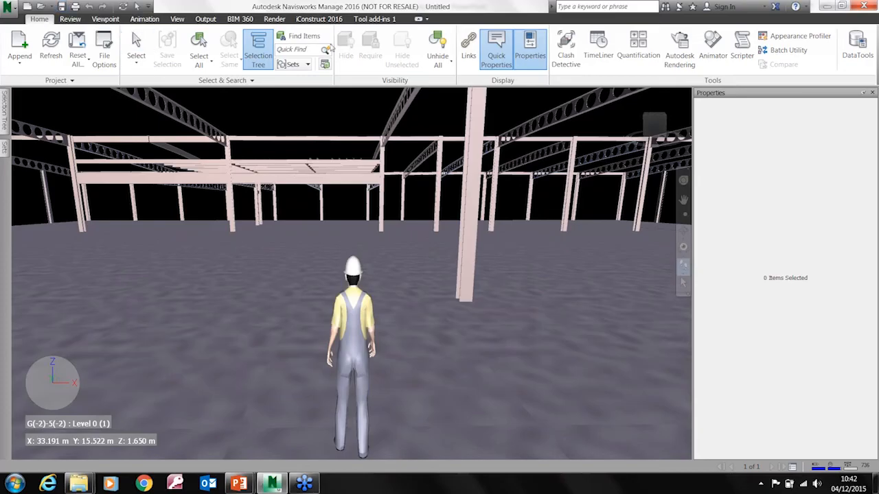
Leave Walk navigation for the Select mode and turn off the Third Person avatar
left_click(70, 18)
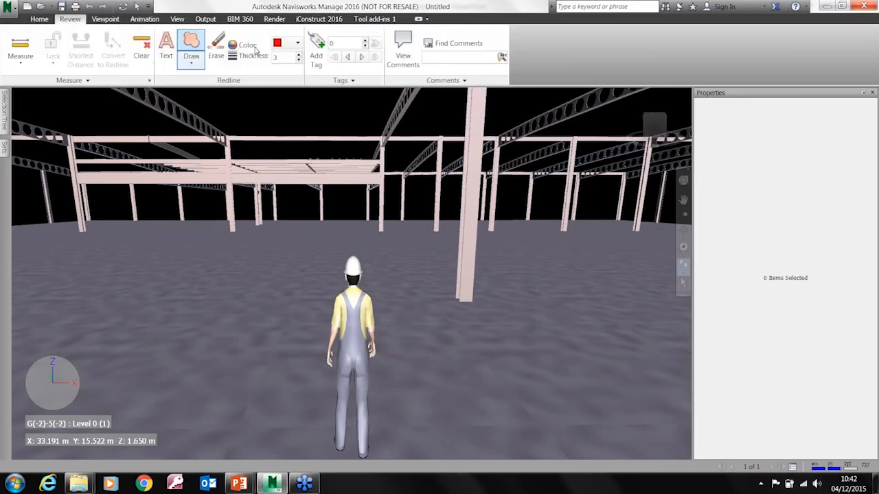
left_click(105, 19)
left_click(424, 50)
left_click(419, 68)
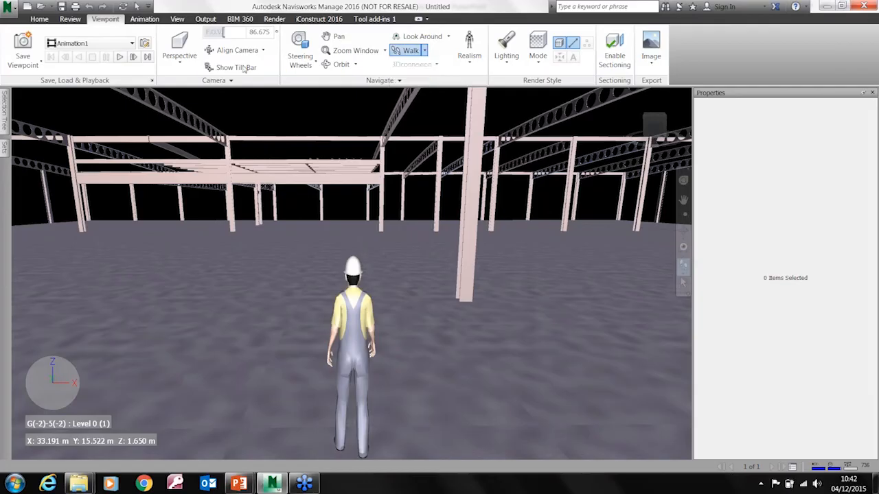
left_click(39, 18)
left_click(136, 42)
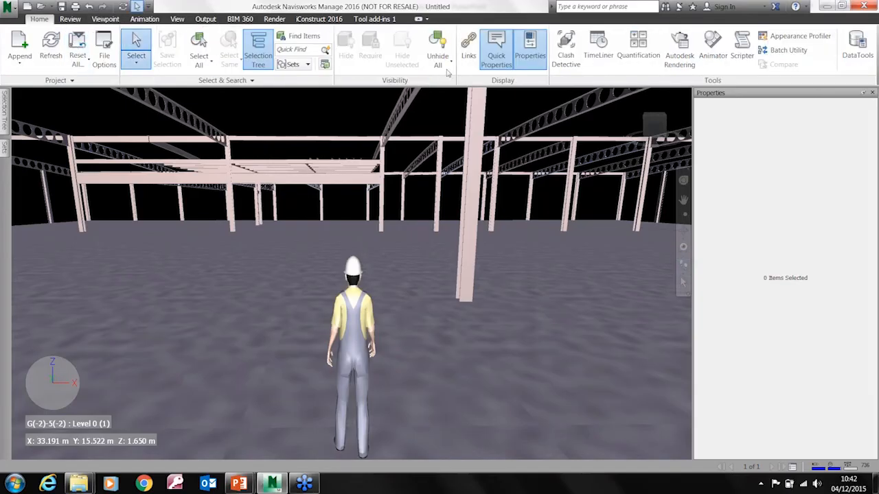
left_click(70, 18)
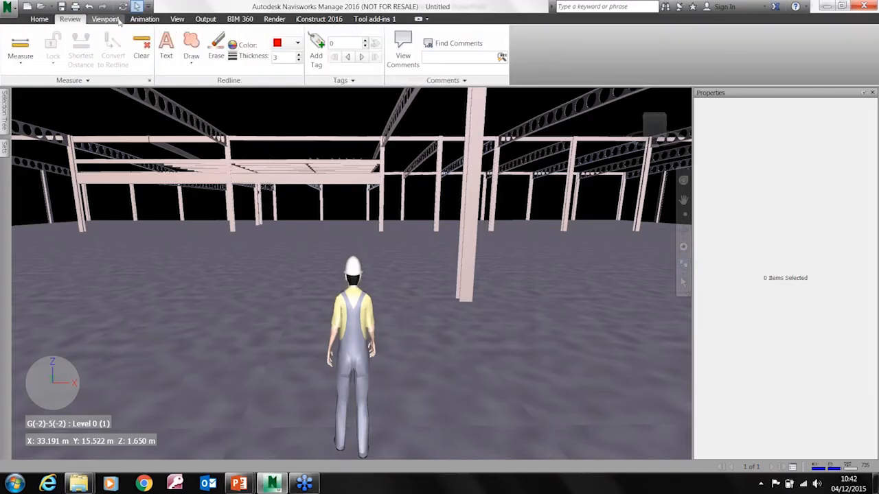
left_click(105, 18)
left_click(466, 65)
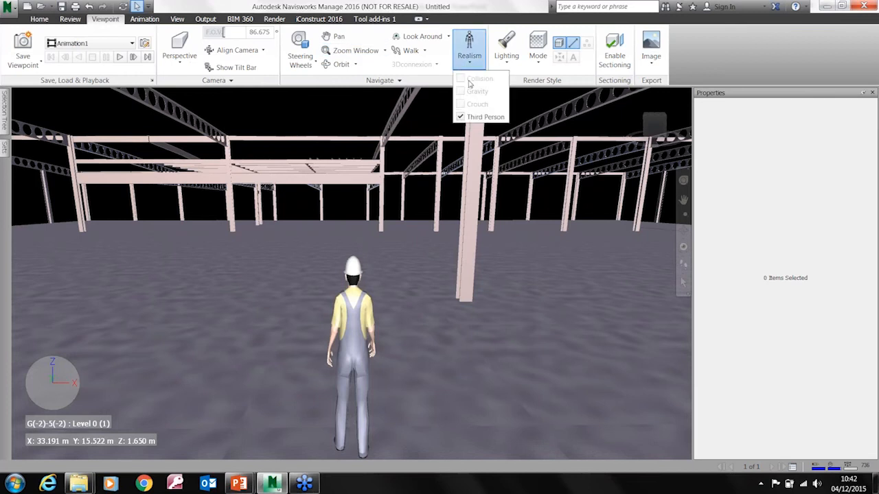
left_click(467, 116)
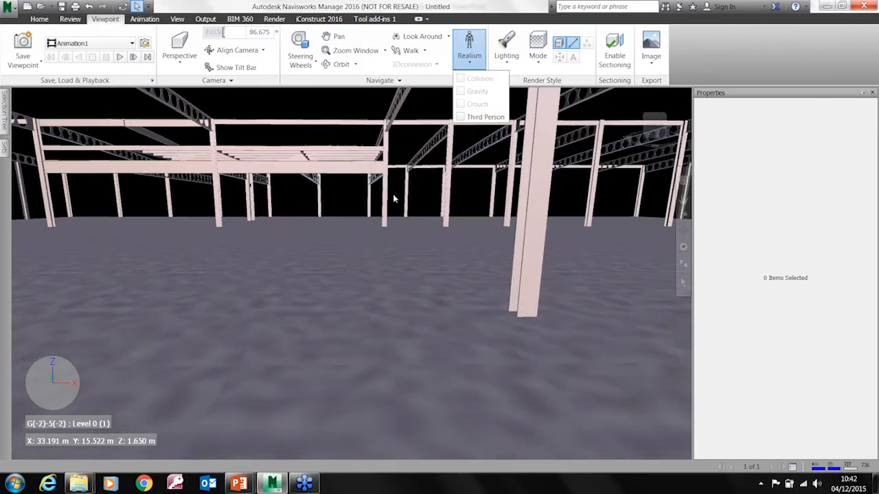
left_click(430, 192)
Move the Site cabins.skp model horizontally out of the supermarket structure to clear ground beside the building
scroll(429, 192, "up", 3)
scroll(375, 233, "down", 3)
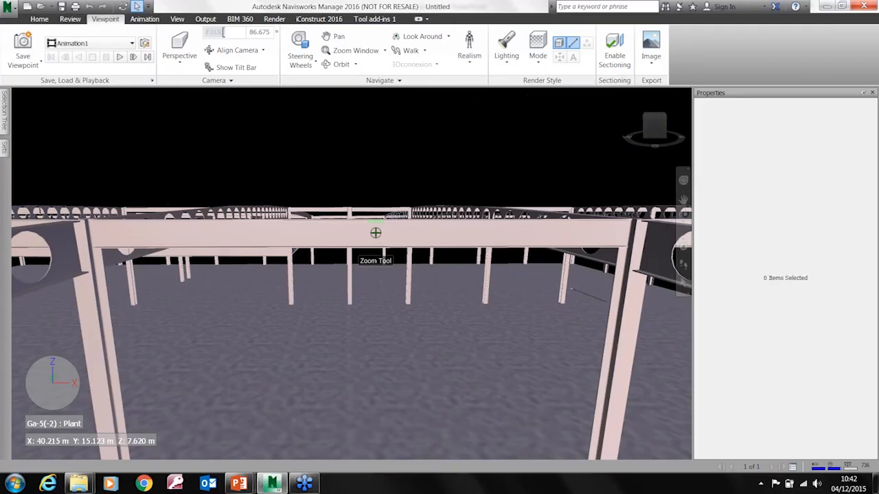
scroll(375, 233, "down", 5)
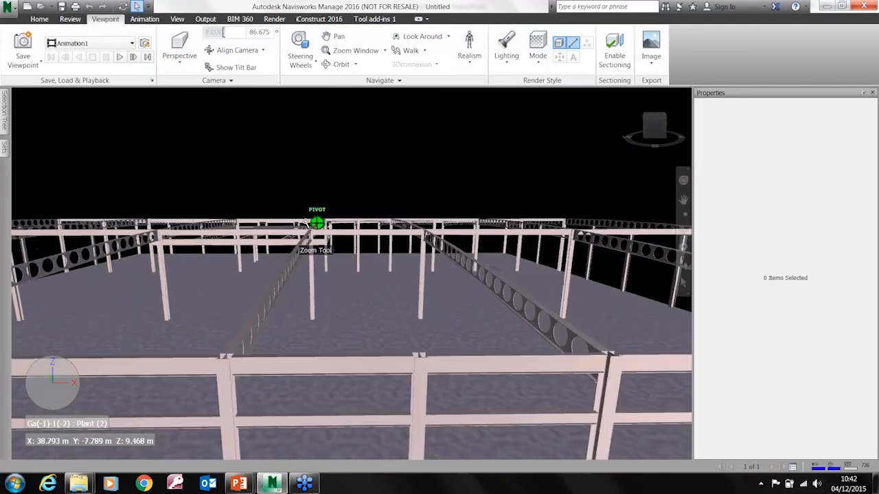
middle_click_drag(314, 219, 356, 258)
scroll(315, 306, "down", 6)
middle_click_drag(321, 308, 365, 257)
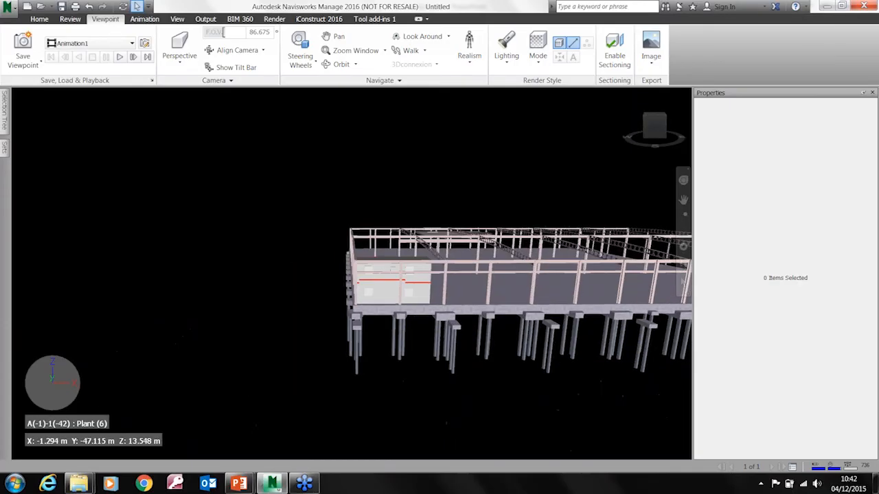
scroll(379, 293, "up", 3)
scroll(379, 293, "up", 4)
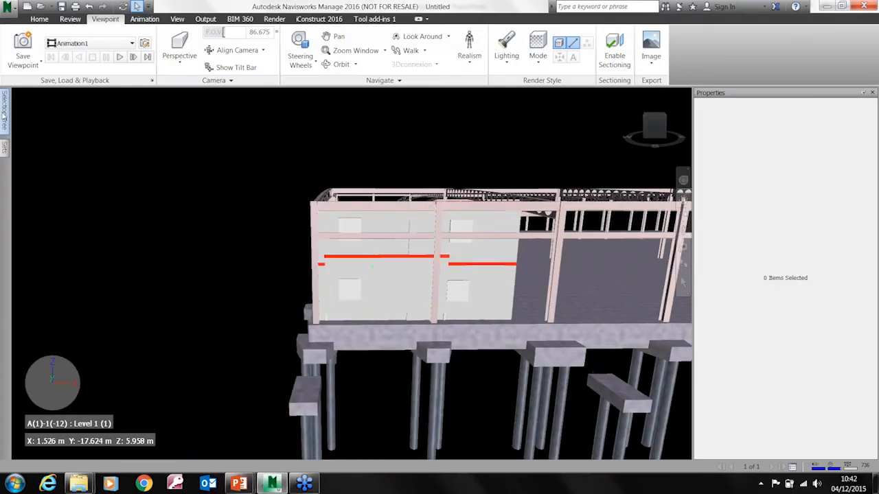
mouse_move(4, 110)
left_click(57, 142)
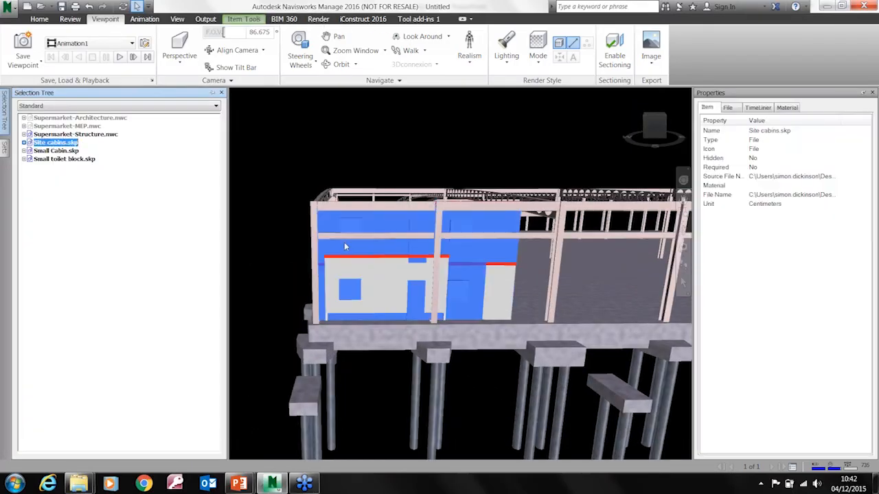
left_click(244, 19)
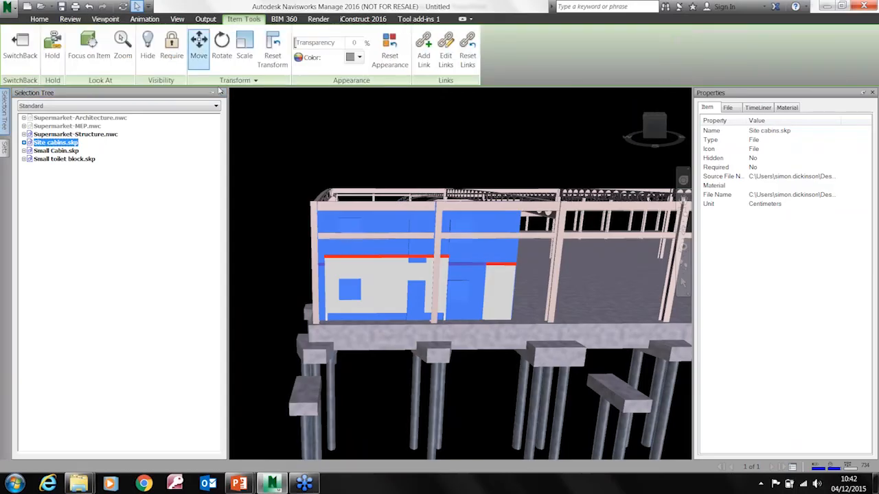
left_click_drag(412, 258, 131, 275)
middle_click_drag(208, 275, 300, 262)
left_click_drag(294, 252, 164, 252)
Move the small toilet block between the site cabins and the structure, stack the small cabin on top of it, and clear the selection
left_click(525, 257)
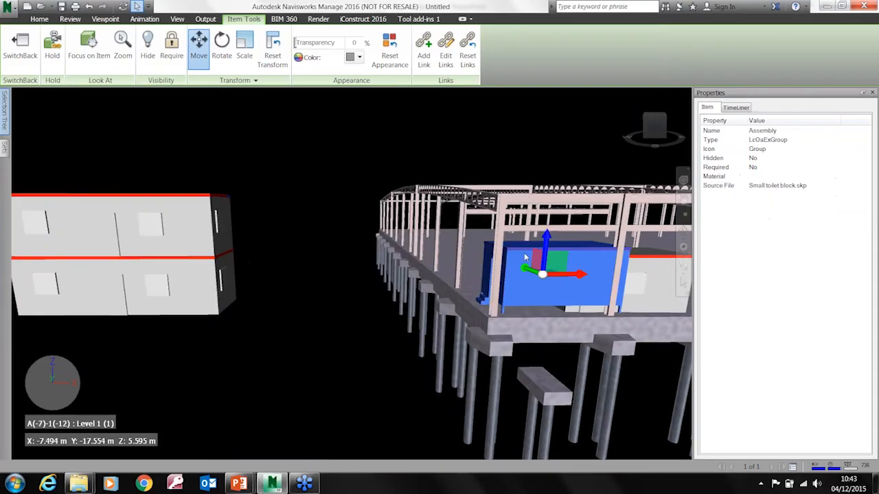
left_click_drag(577, 274, 345, 274)
left_click(621, 280)
left_click_drag(635, 277, 302, 187)
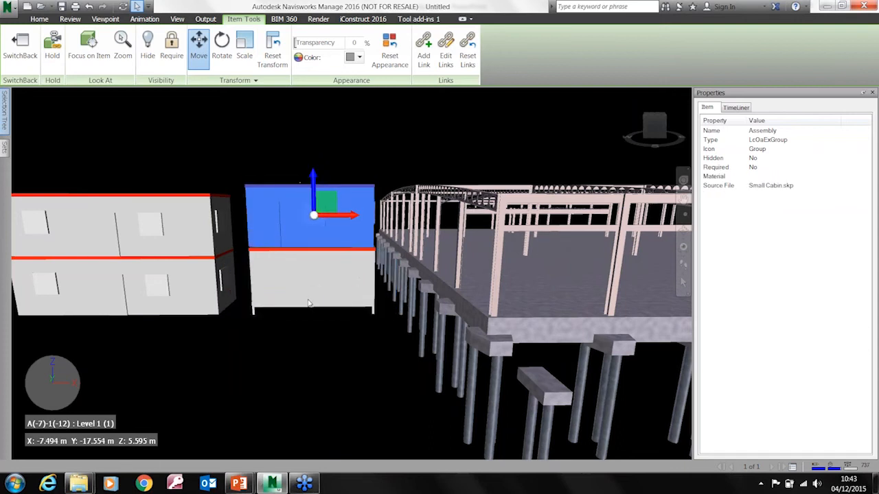
left_click(291, 340)
Delete Site cabins.skp, Small Cabin.skp and Small toilet block.skp from the model
middle_click_drag(293, 342, 337, 370)
scroll(394, 354, "down", 3)
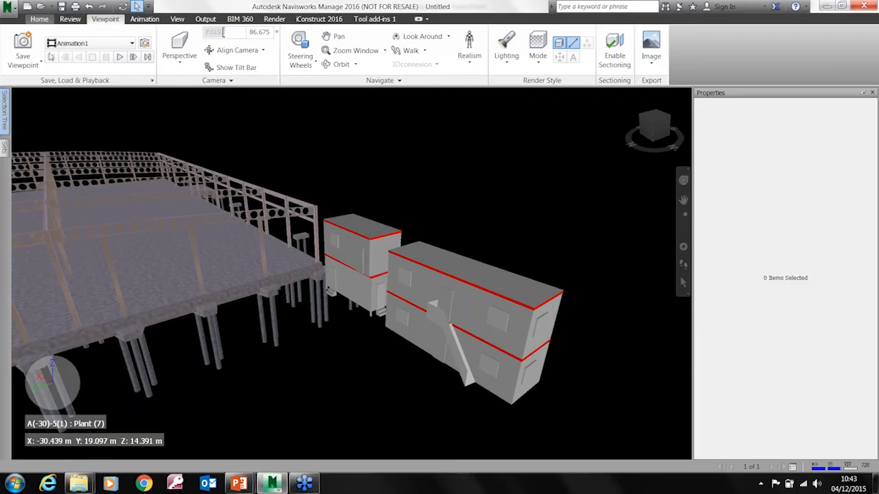
mouse_move(229, 265)
left_click(39, 19)
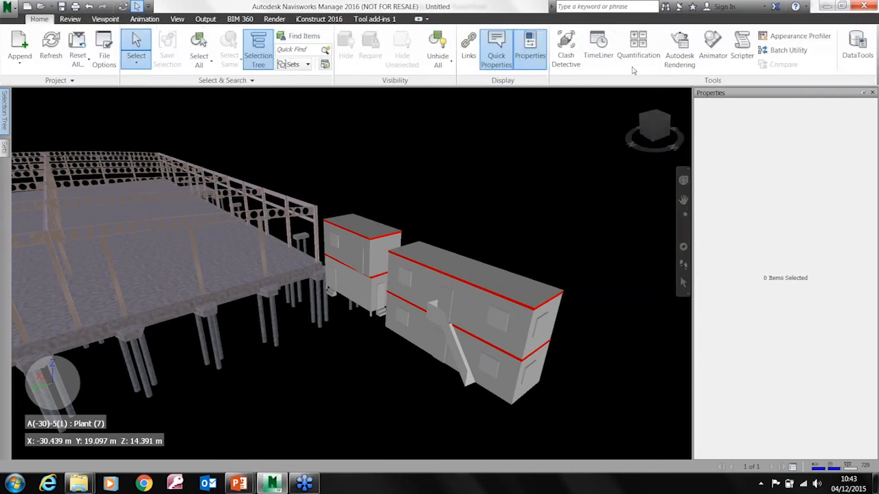
middle_click_drag(501, 189, 565, 276, "shift")
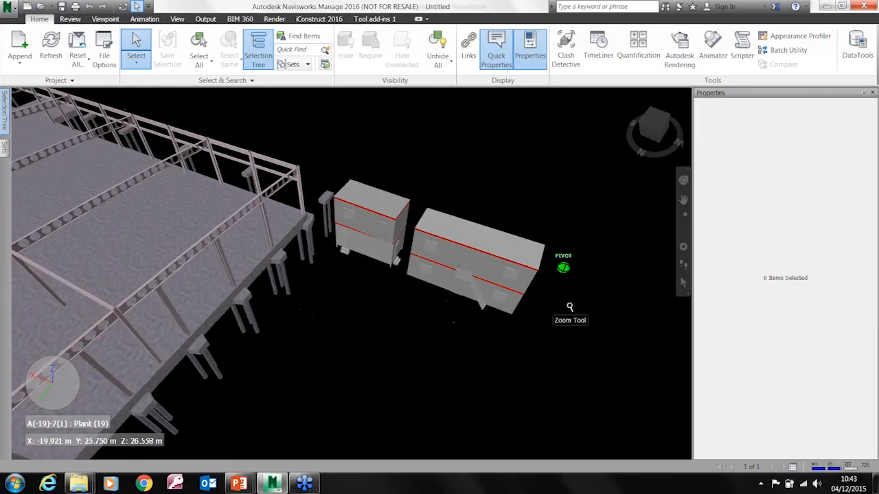
mouse_move(5, 118)
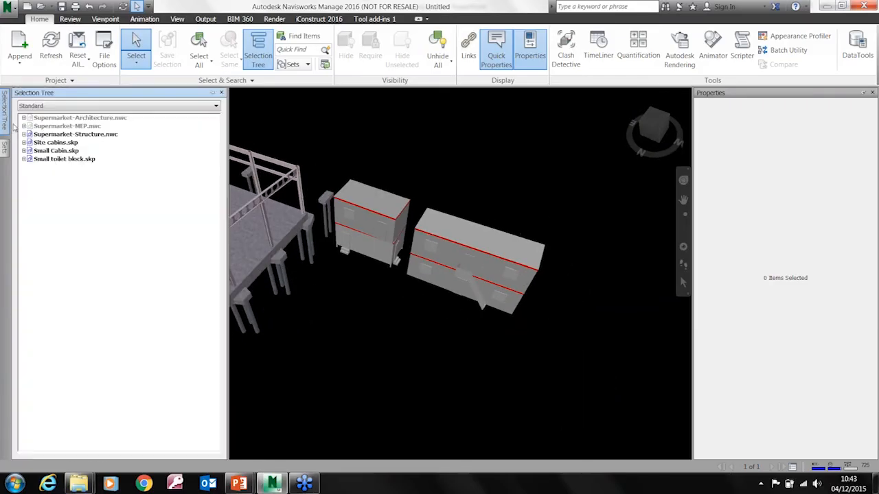
left_click(65, 142)
left_click(61, 150, "ctrl")
left_click(59, 160, "ctrl")
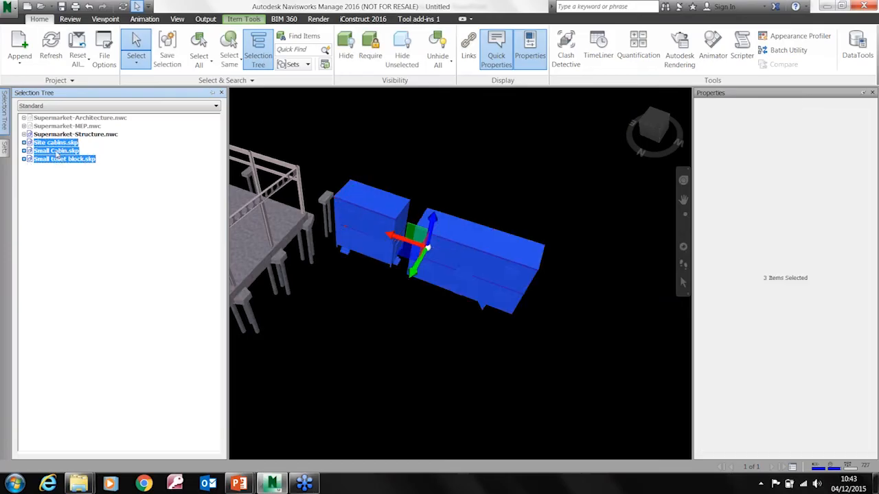
right_click(57, 152)
left_click(117, 348)
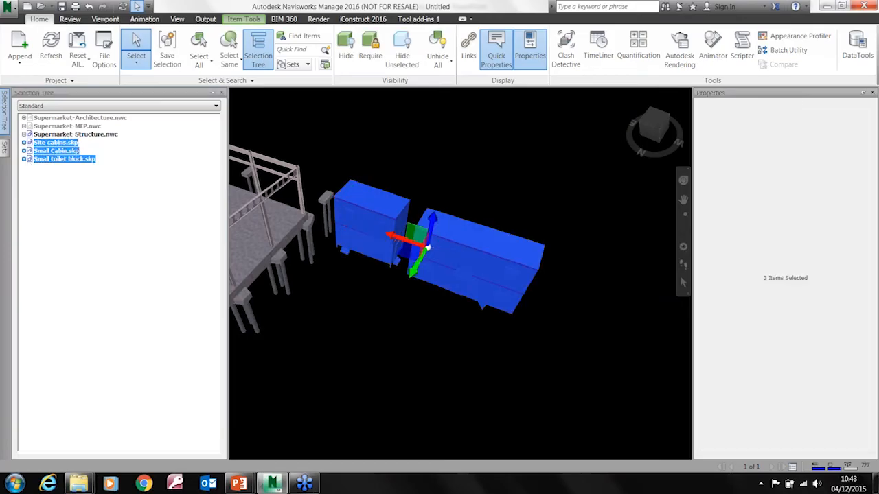
left_click(485, 287)
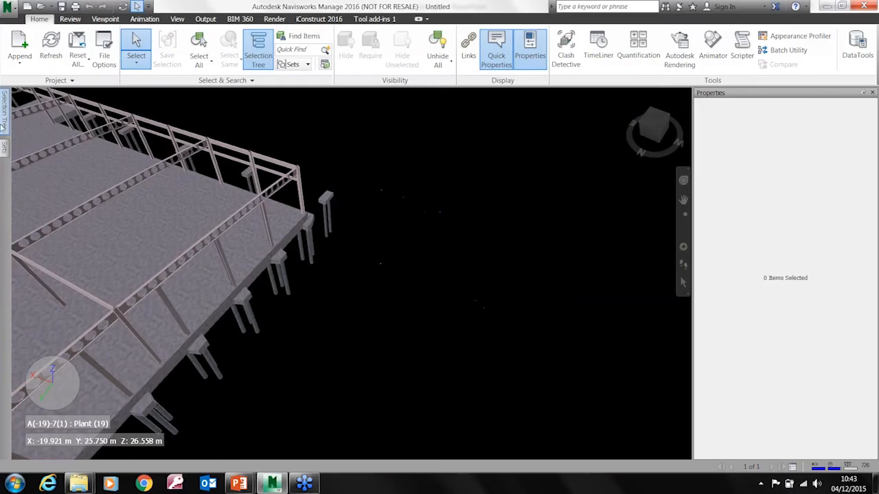
Try to isolate Supermarket-Architecture.nwc and Supermarket-MEP.nwc by hiding all unselected items
mouse_move(4, 113)
right_click(58, 119)
left_click(45, 126, "ctrl")
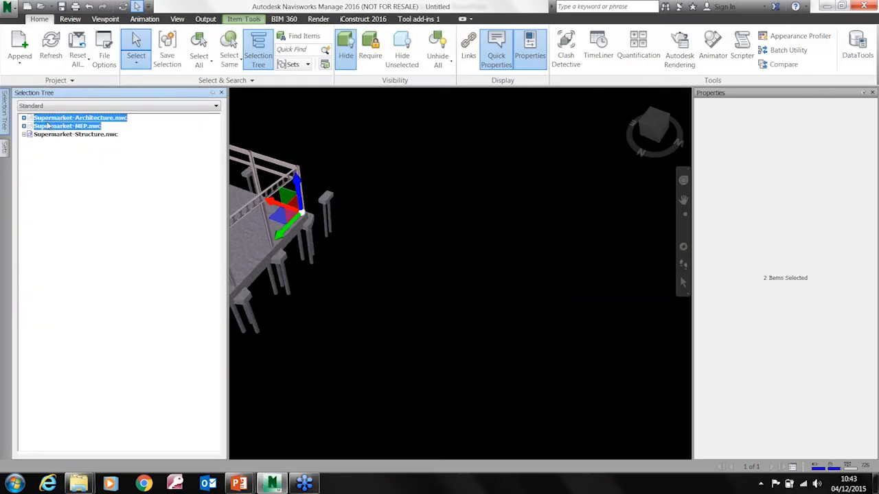
right_click(47, 121)
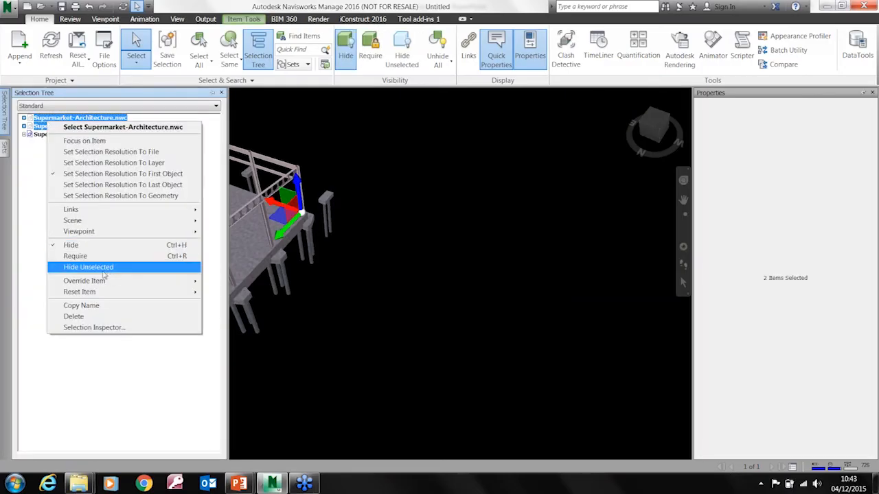
left_click(402, 59)
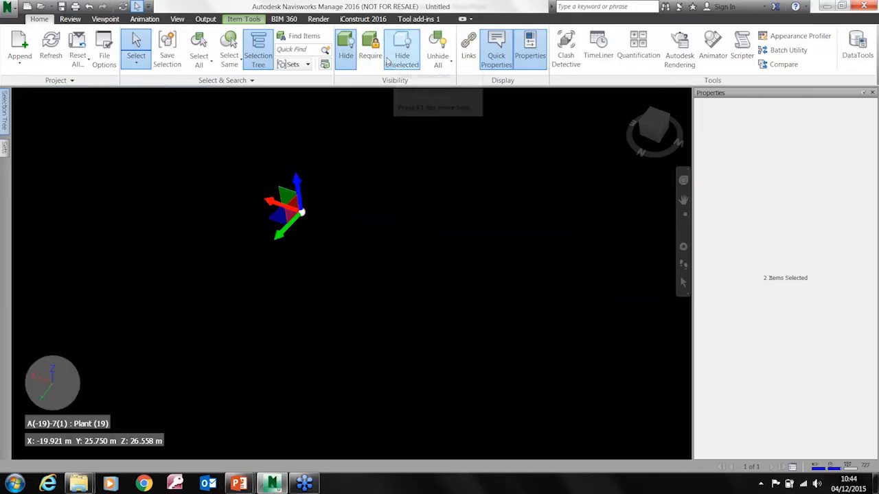
Unhide all hidden items in the scene and show the complete supermarket building with nothing selected
left_click(442, 62)
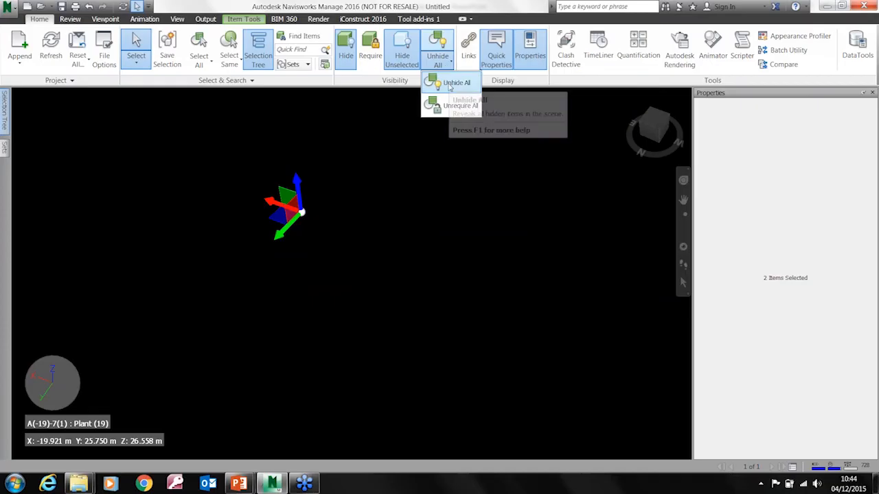
left_click(453, 83)
left_click(426, 243)
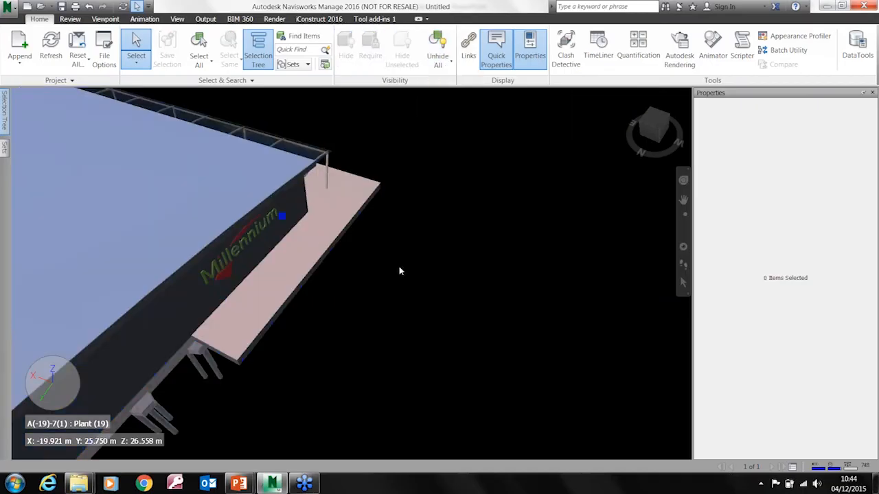
middle_click_drag(399, 270, 197, 245, "shift")
scroll(333, 256, "down", 3)
middle_click_drag(492, 244, 429, 276, "shift")
middle_click_drag(400, 246, 457, 266)
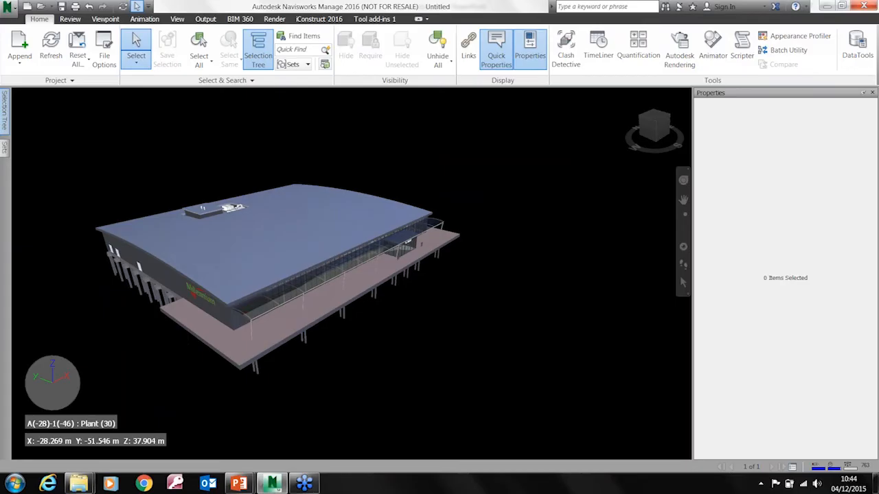
Open the Quantification Workbook for the supermarket model and close the Sheet Browser
scroll(403, 245, "up", 1)
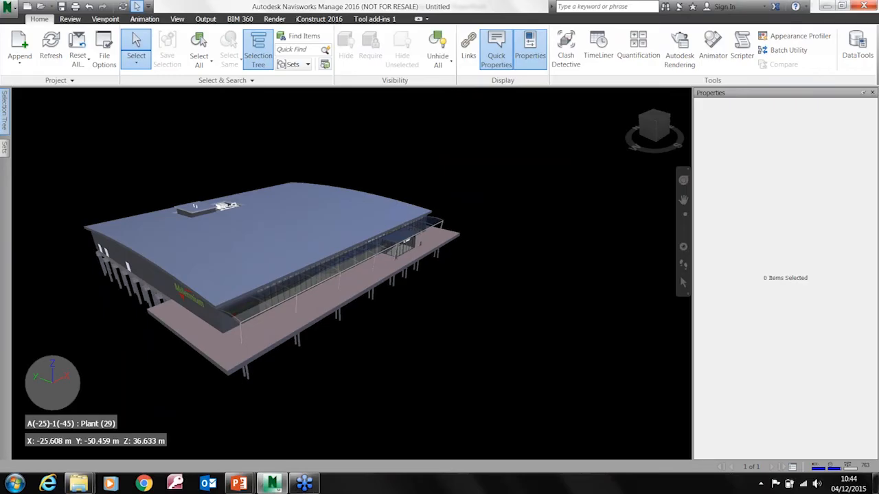
middle_click_drag(325, 357, 419, 317)
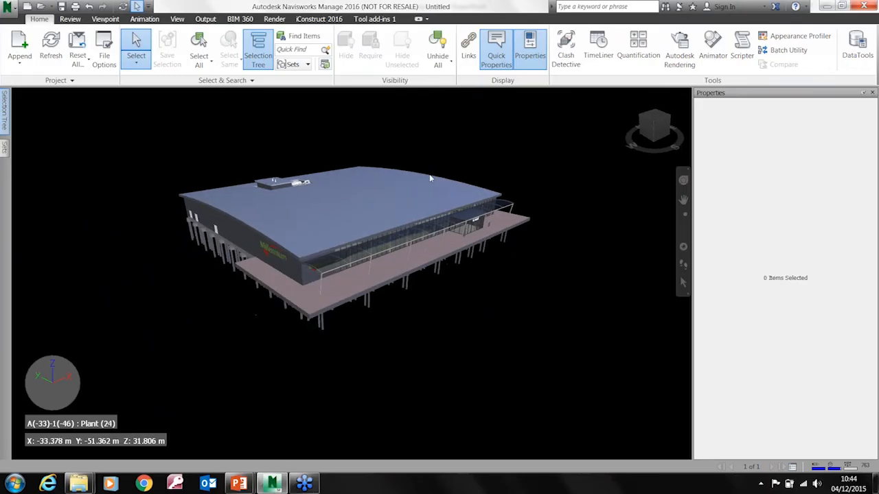
left_click(351, 248)
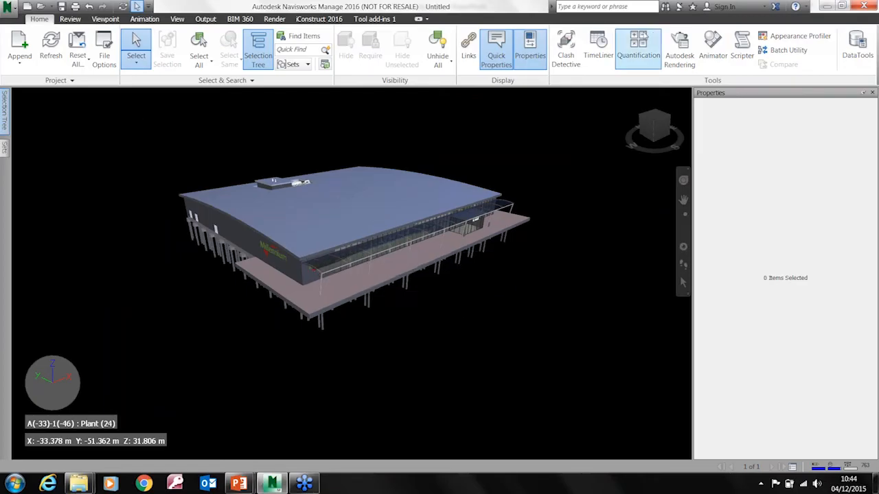
left_click(637, 48)
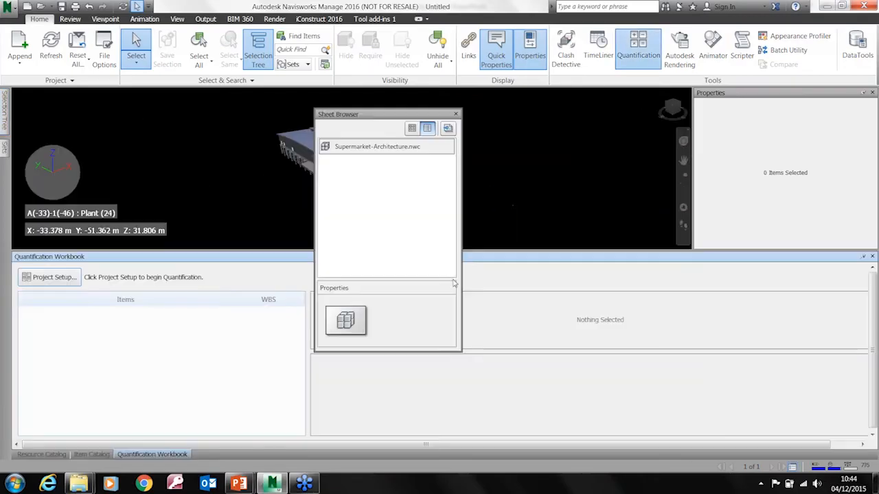
left_click(456, 114)
Set up the quantification project with the Uniformat catalog, keeping all general takeoff properties in metric units, and create the takeoff database
left_click(55, 278)
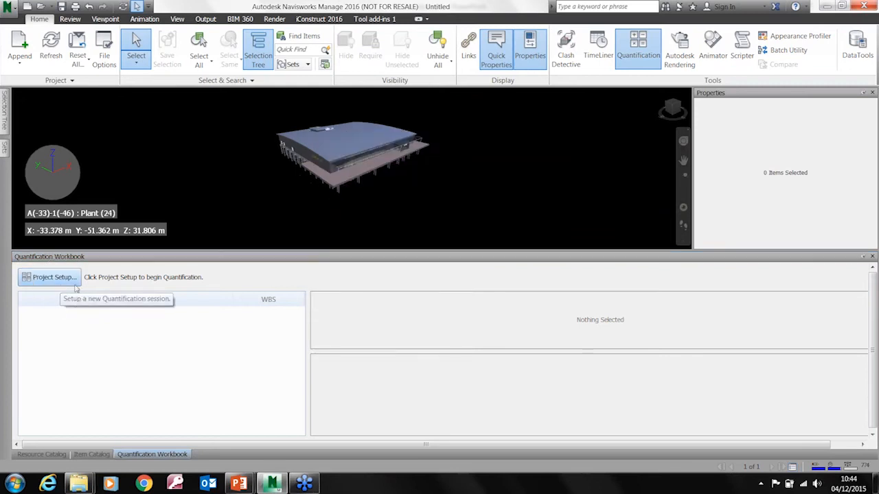
left_click(54, 277)
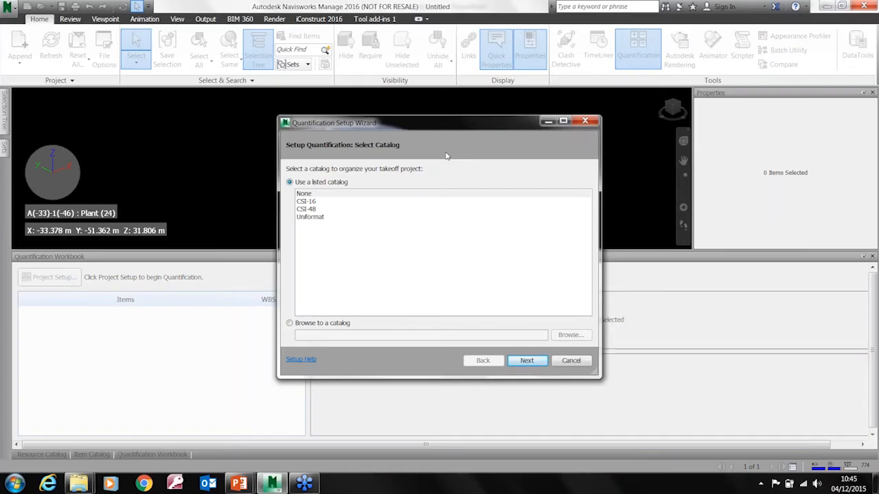
left_click(310, 217)
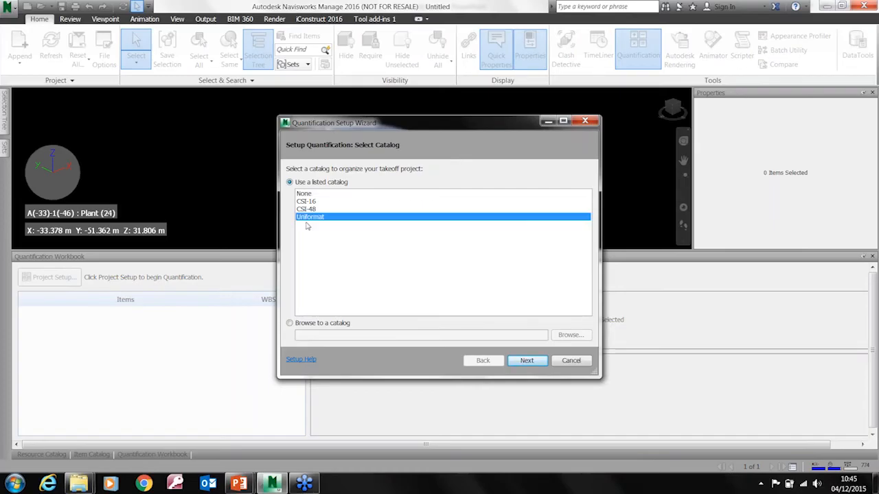
left_click(528, 362)
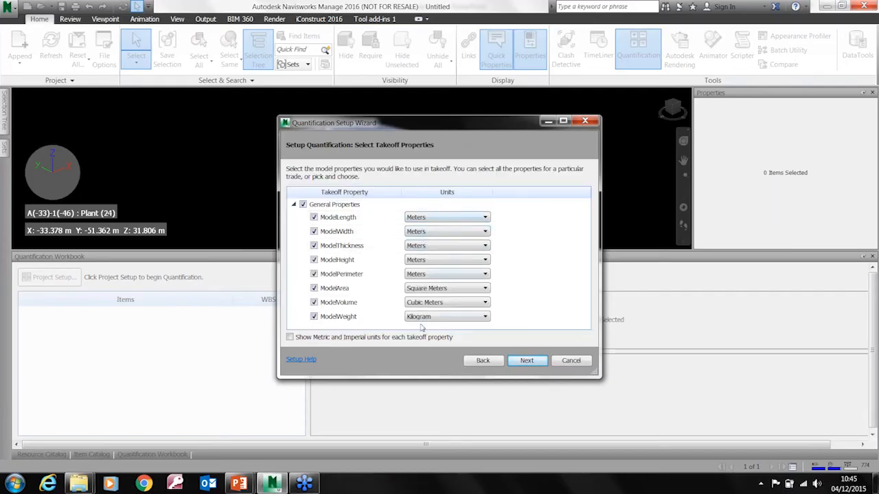
left_click(538, 362)
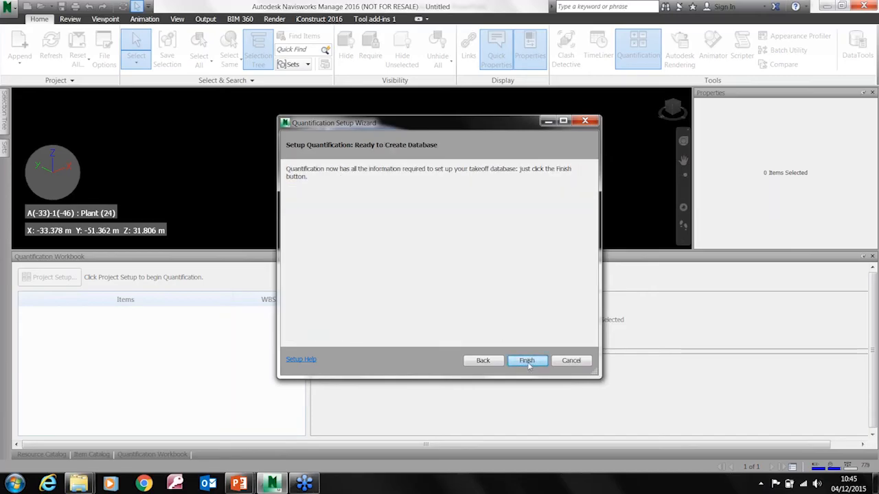
left_click(528, 362)
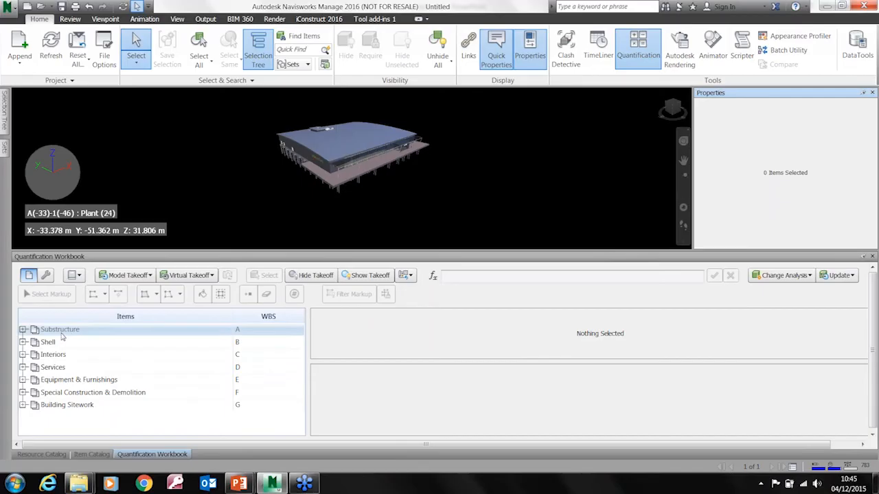
Expand Substructure and Foundations in the workbook and select the Standard Foundations group
mouse_move(379, 172)
middle_mouse_down("shift")
mouse_move(311, 212)
mouse_move(410, 169)
mouse_move(307, 242)
mouse_move(295, 137)
mouse_move(332, 140)
mouse_move(337, 114)
mouse_move(354, 184)
mouse_move(314, 181)
mouse_move(300, 207)
middle_mouse_up("shift")
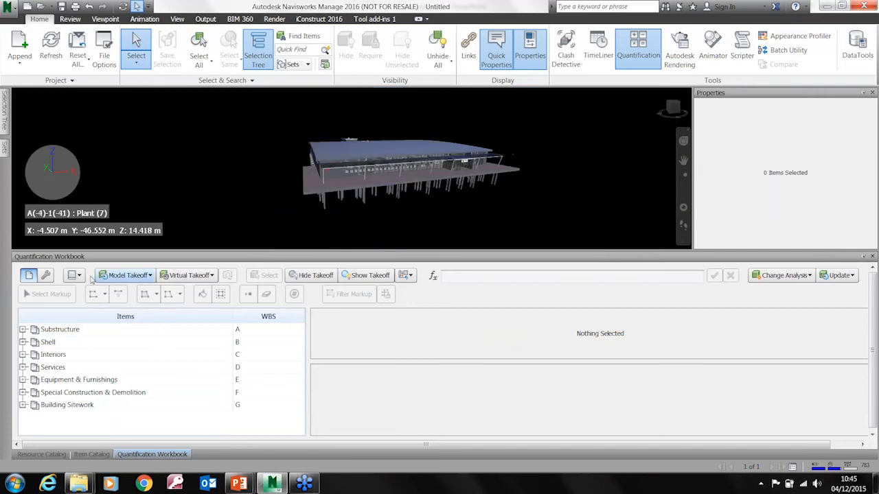
left_click(23, 329)
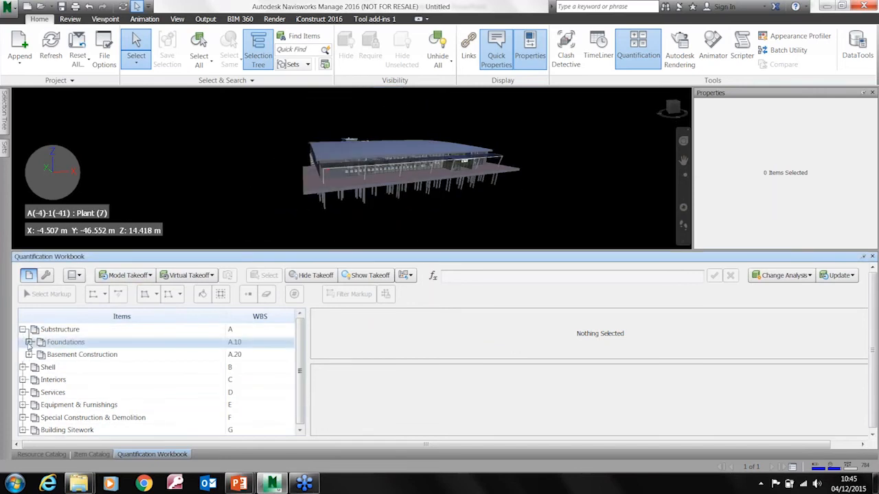
left_click(29, 342)
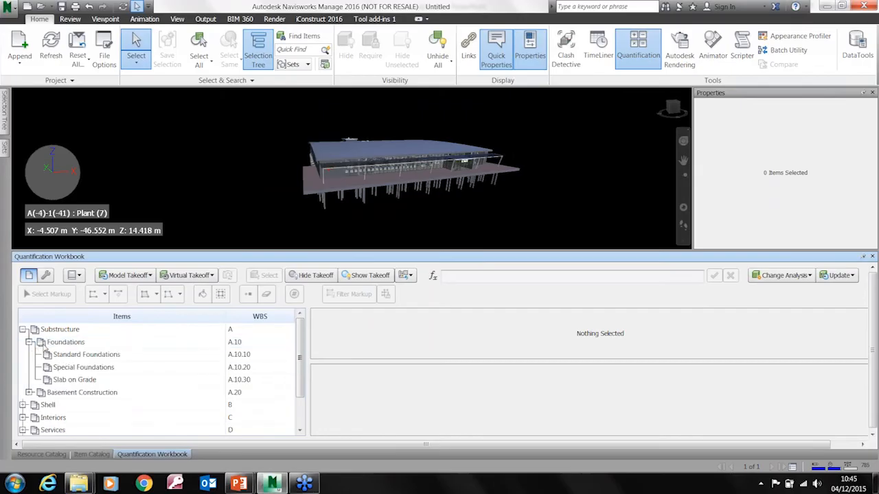
left_click(82, 354)
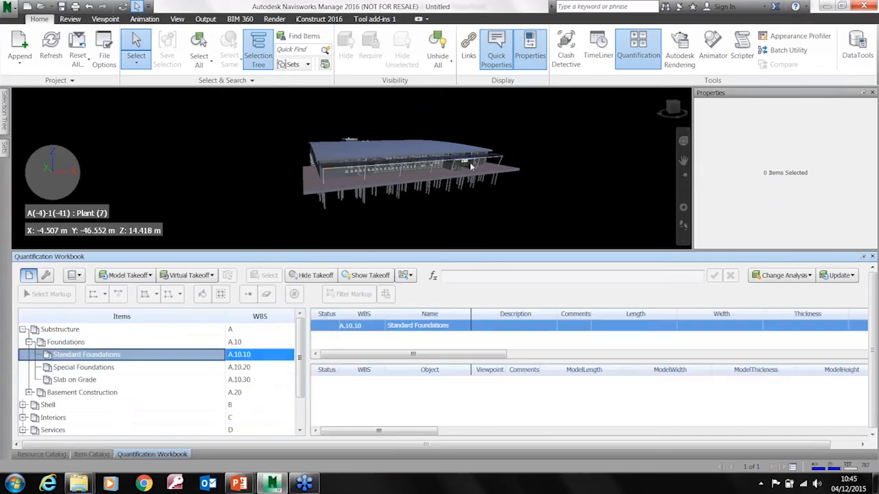
Select the Pile Cap-2 Round Pile foundation beneath the near corner of the building
left_click(326, 204)
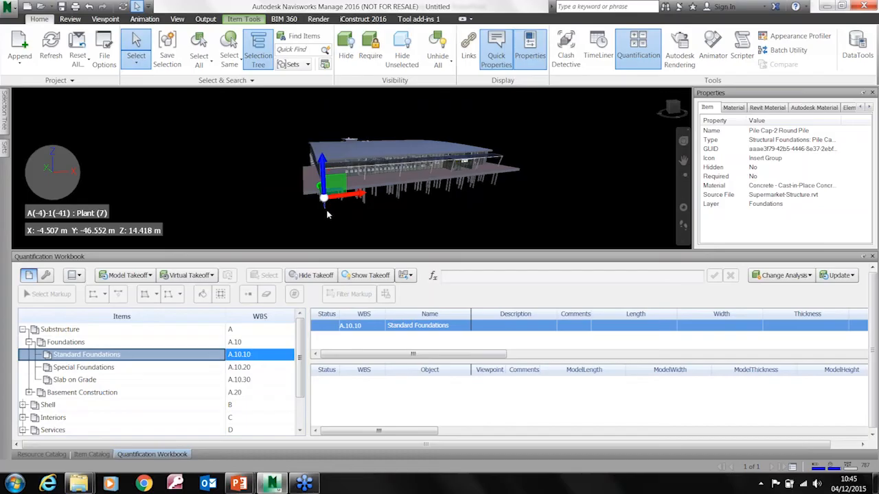
scroll(323, 201, "up", 5)
right_click(319, 182)
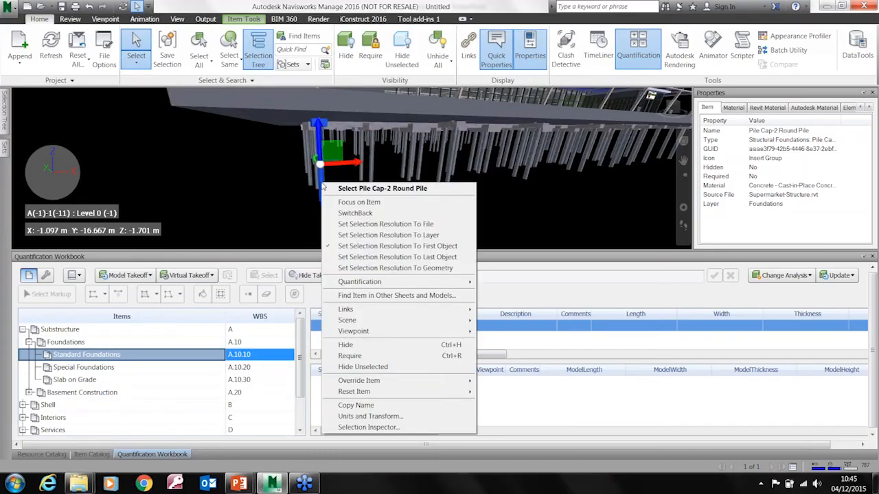
mouse_move(391, 283)
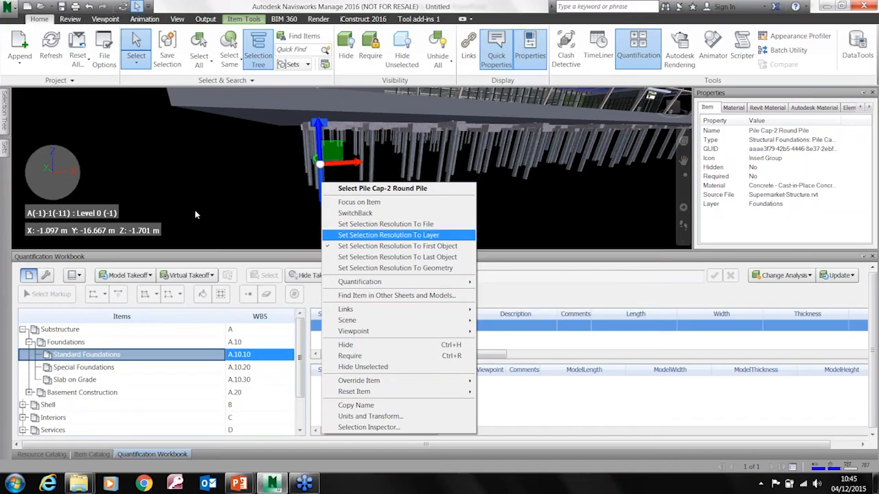
left_click(228, 200)
middle_click_drag(258, 202, 165, 226, "shift")
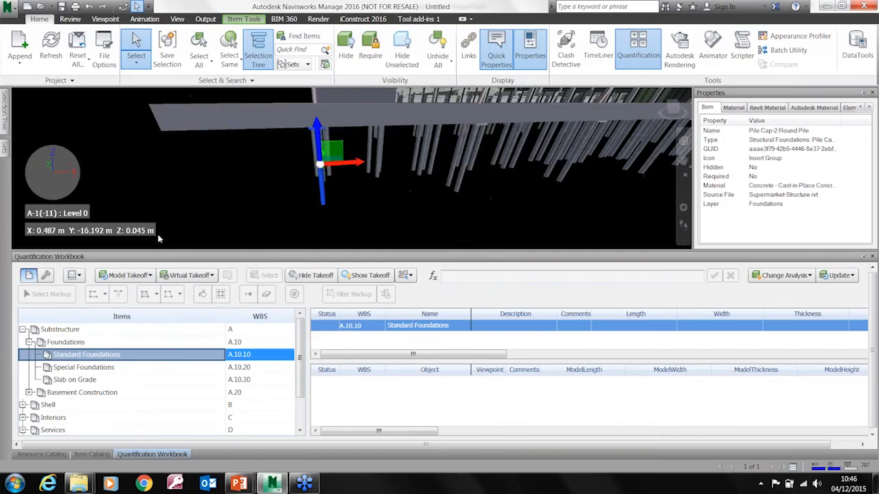
Create a new catalog item under Standard Foundations and set its object colour to magenta
left_click(89, 455)
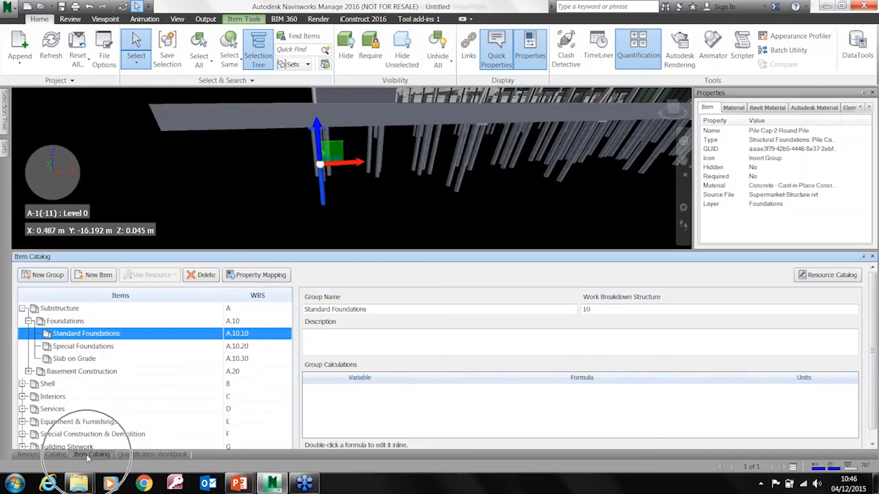
left_click(87, 277)
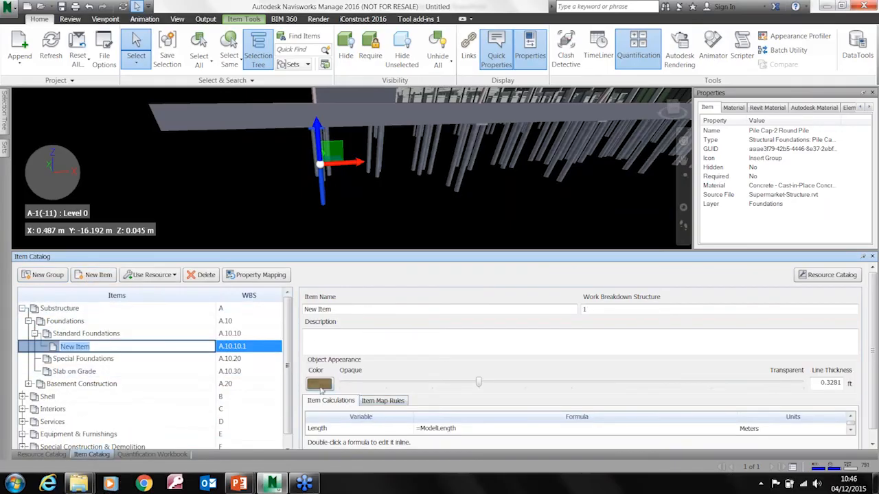
key("Return")
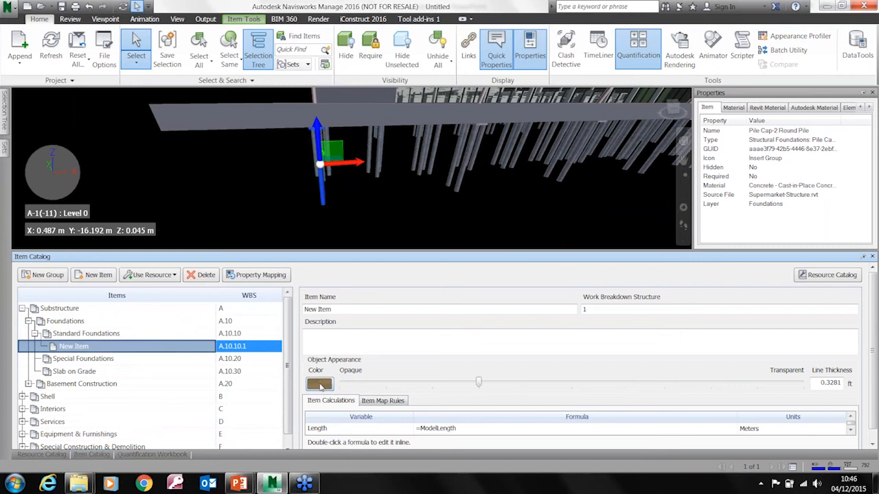
left_click(319, 384)
left_click(495, 141)
left_click(396, 269)
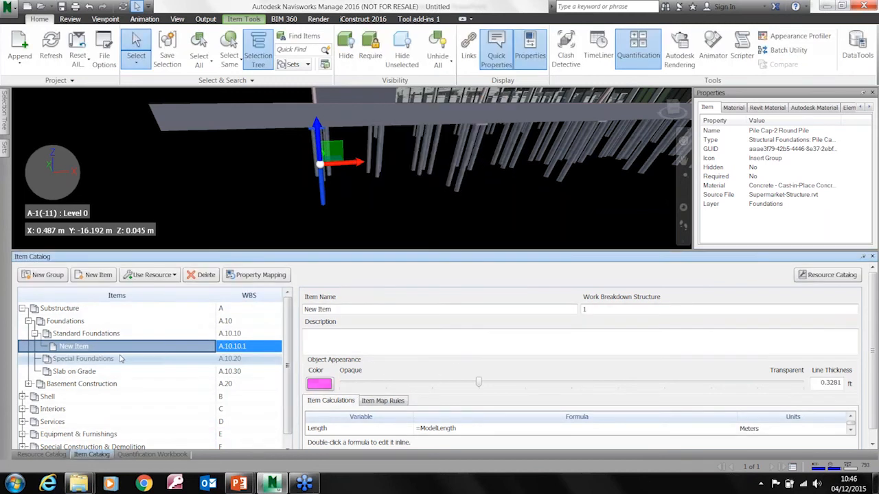
Rename the new item under Standard Foundations as 2 Pile / Cap and keep it selected
left_click(87, 347)
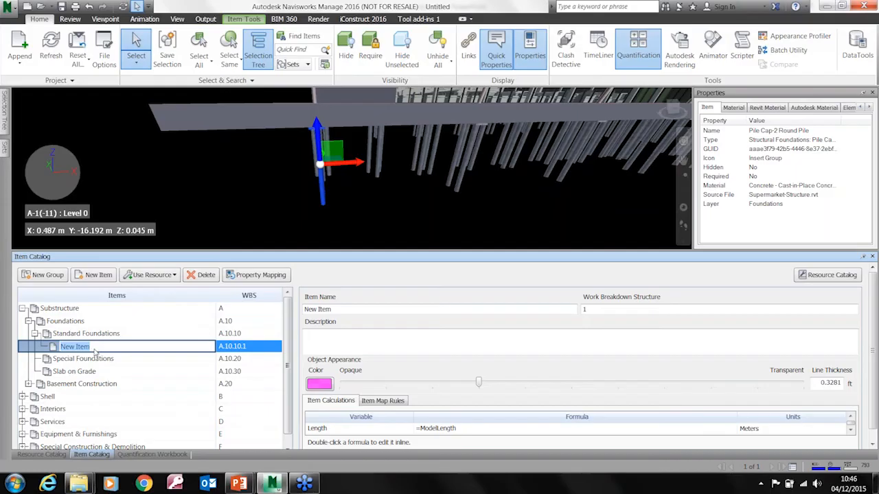
type("2 Pile /Cap")
left_click(133, 333)
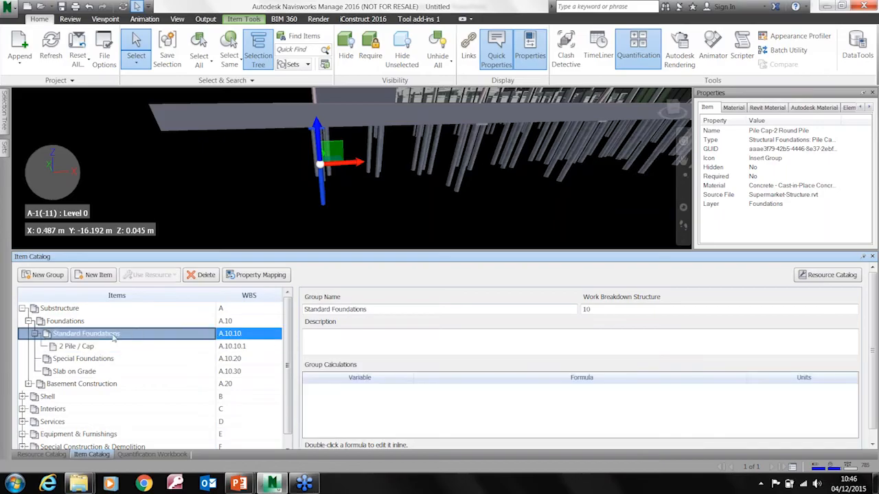
left_click(94, 348)
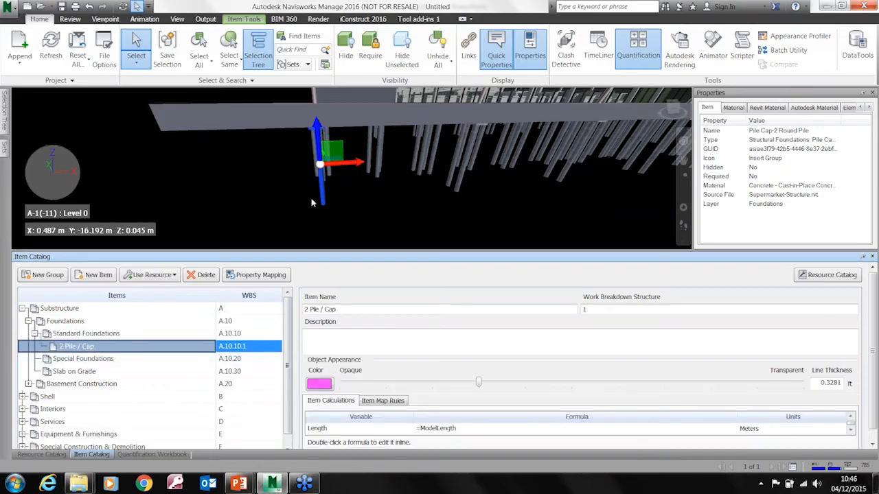
Take off the selected corner pile cap to the 2 Pile / Cap item in the Quantification Workbook
left_click(152, 454)
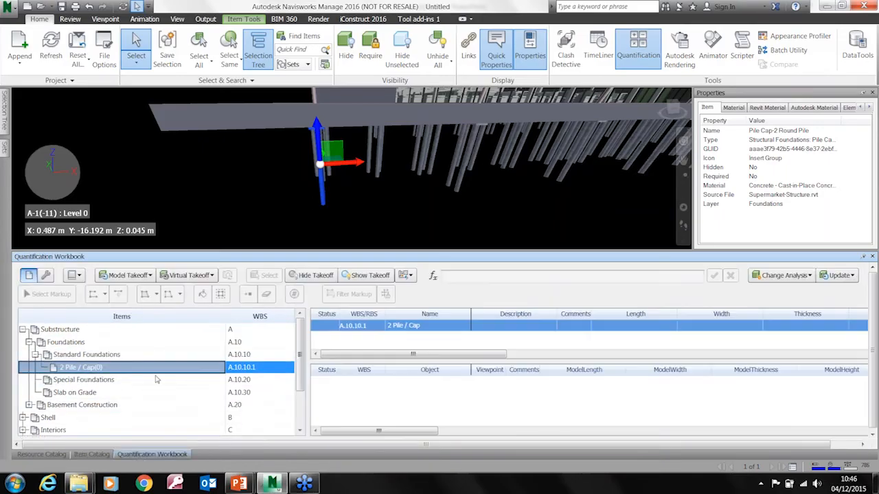
right_click(323, 193)
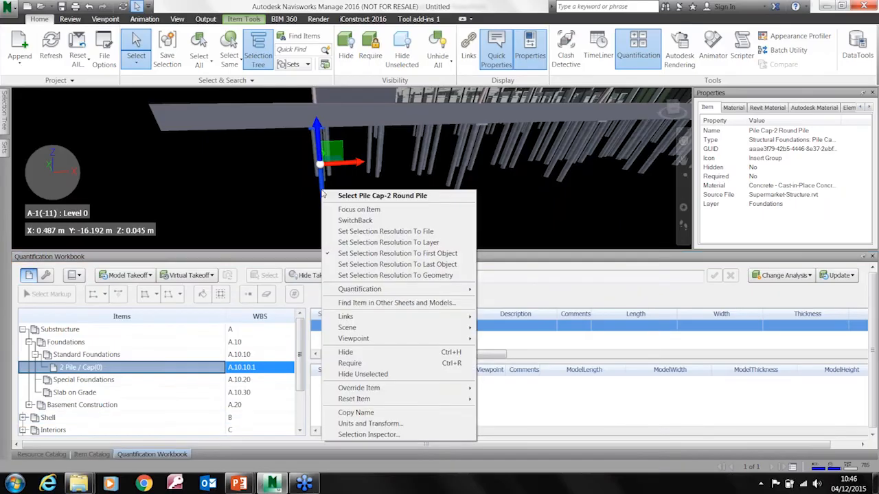
mouse_move(385, 290)
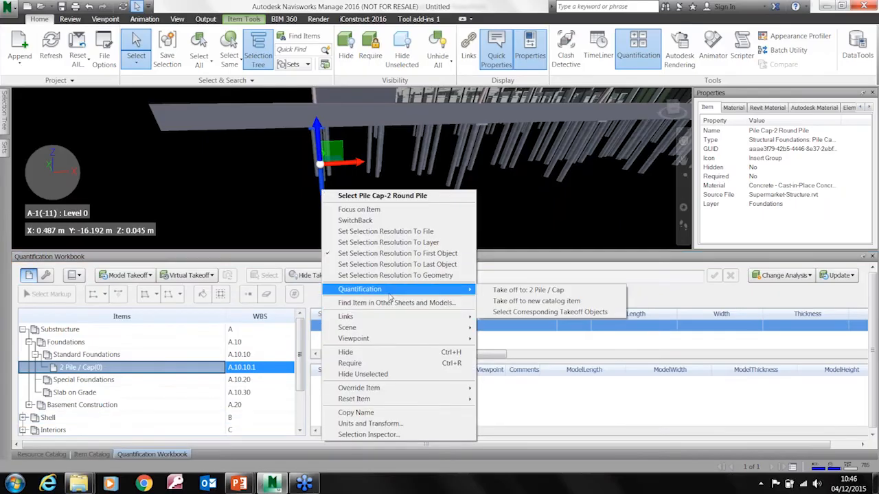
left_click(501, 290)
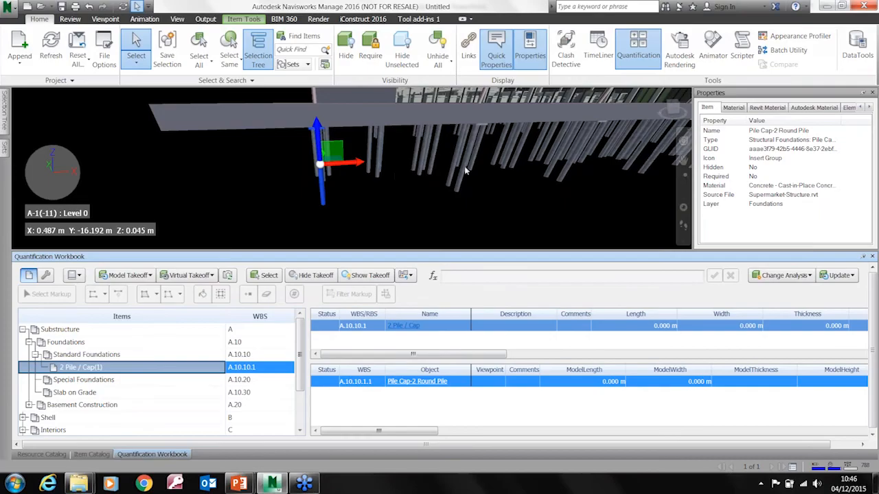
Take off a second Pile Cap-2 Round Pile farther along the building to 2 Pile / Cap and clear the selection
left_click(465, 171)
right_click(465, 170)
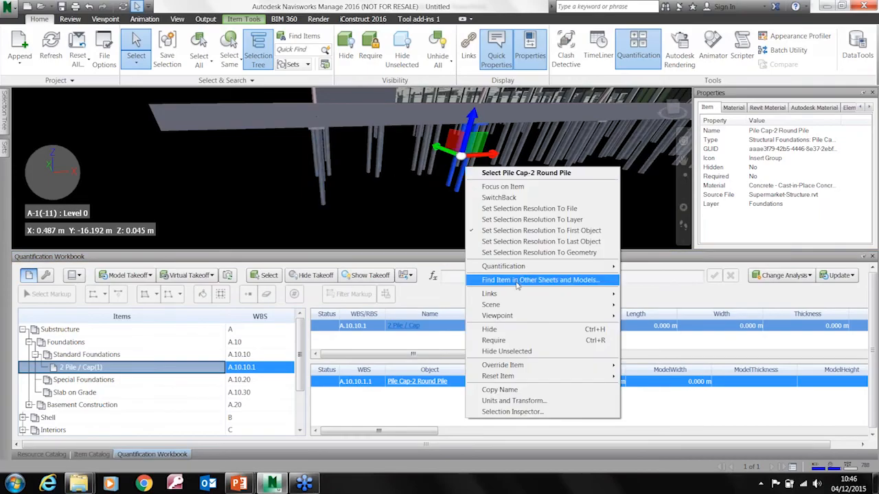
mouse_move(554, 267)
left_click(677, 269)
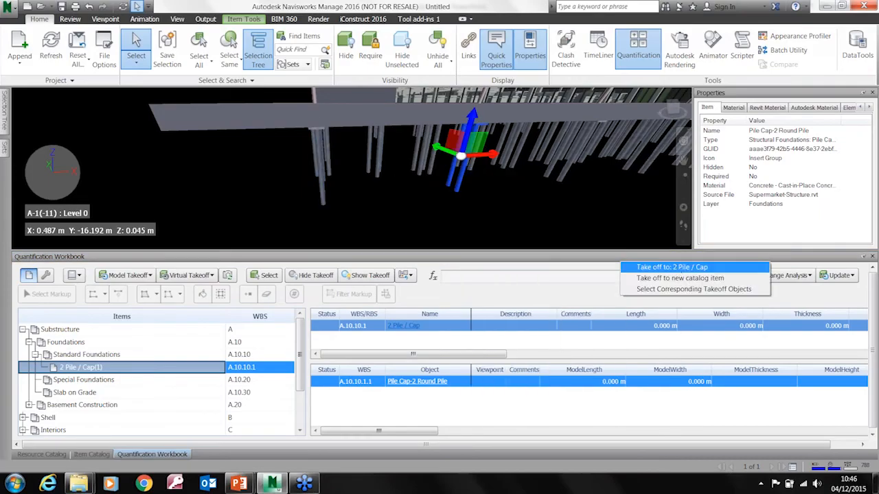
middle_click_drag(425, 214, 463, 152, "shift")
key("Escape")
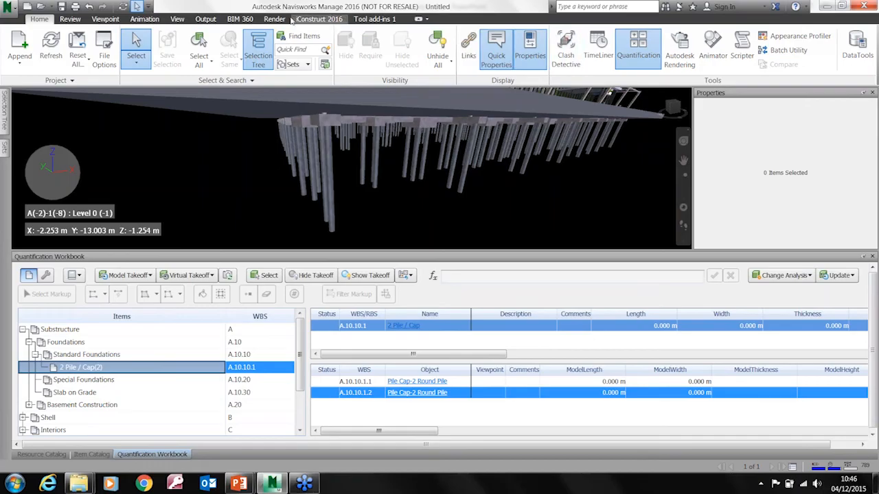
Switch the model's render mode to shaded and inspect the takeoff colour on the two pile caps
left_click(103, 20)
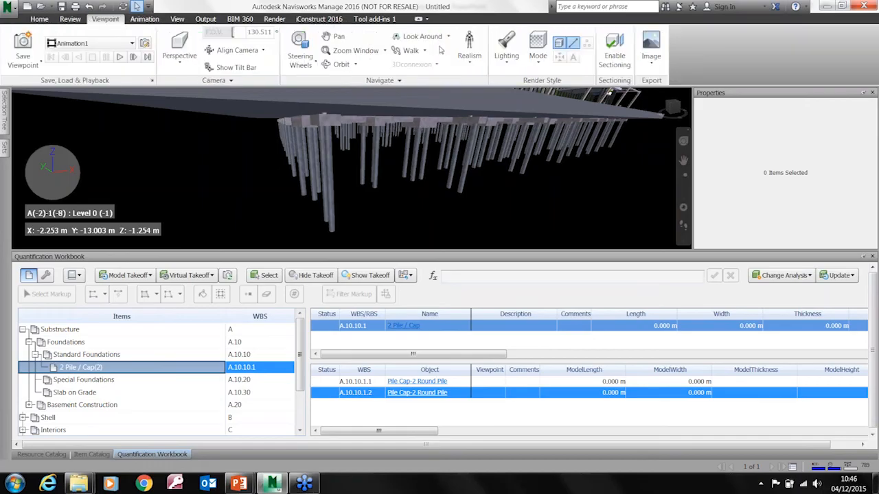
left_click(538, 60)
left_click(549, 105)
mouse_move(514, 197)
middle_mouse_down("shift")
mouse_move(447, 192)
mouse_move(519, 190)
middle_mouse_up("shift")
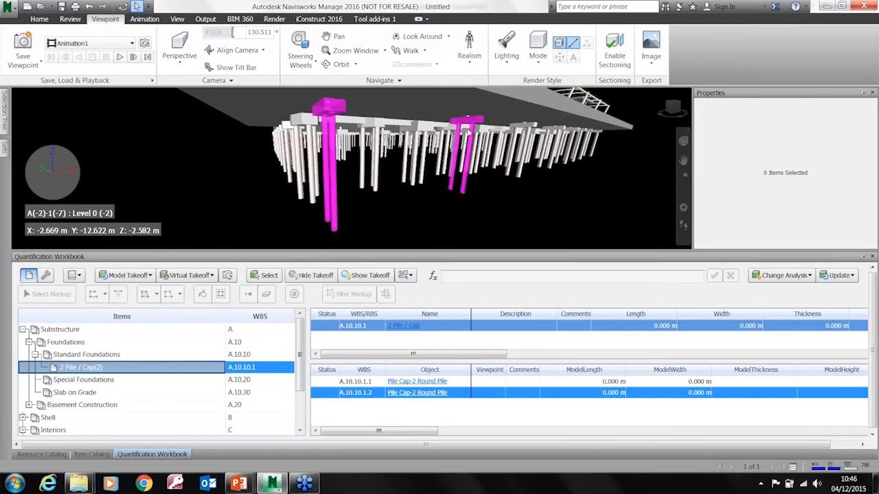
mouse_move(471, 127)
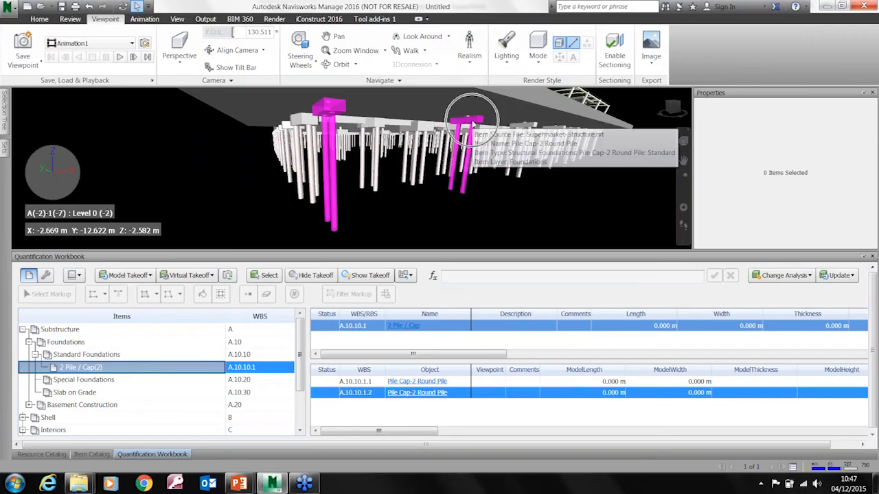
Hide the model items that have already been taken off, and look at the available change analysis options
middle_click_drag(479, 214, 492, 198, "shift")
scroll(413, 204, "down", 5)
mouse_move(402, 202)
middle_mouse_down("shift")
mouse_move(388, 204)
mouse_move(378, 175)
mouse_move(426, 198)
mouse_move(423, 206)
mouse_move(406, 197)
middle_mouse_up("shift")
scroll(426, 201, "up", 5)
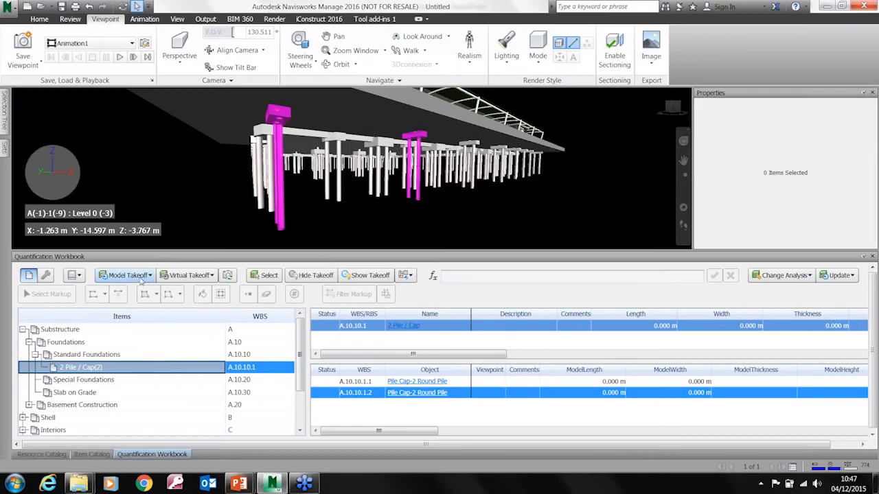
left_click(315, 275)
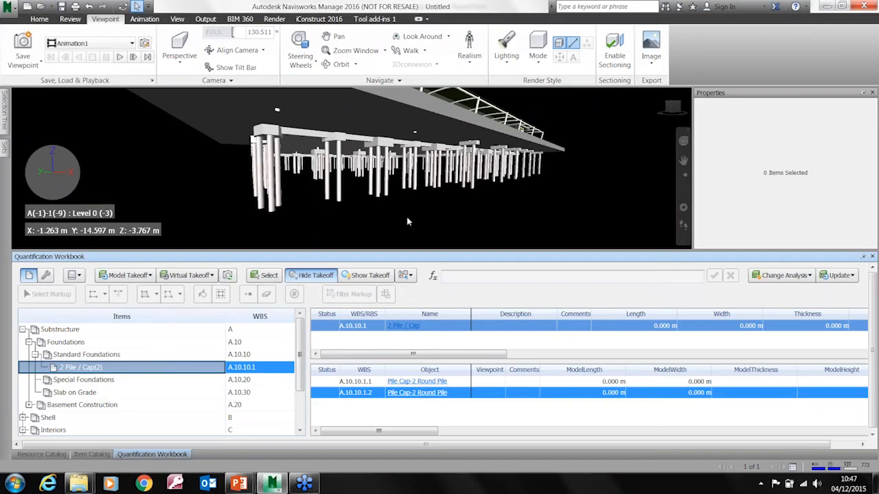
left_click(810, 276)
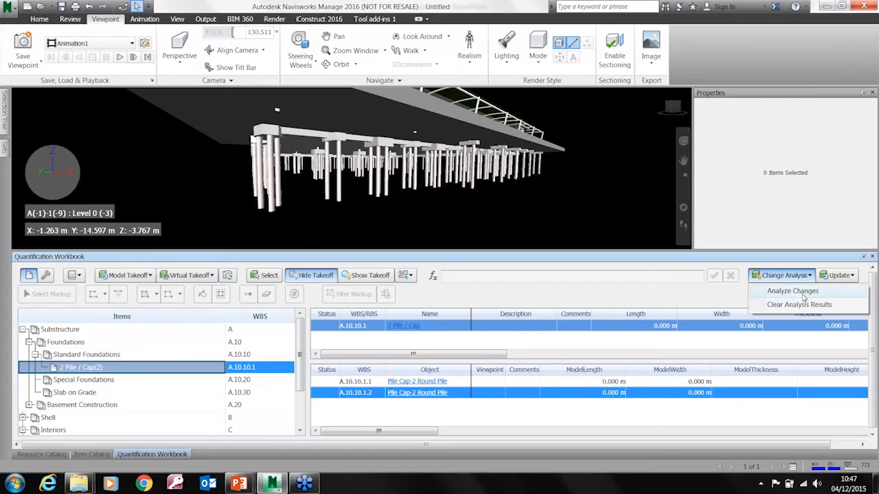
left_click(625, 228)
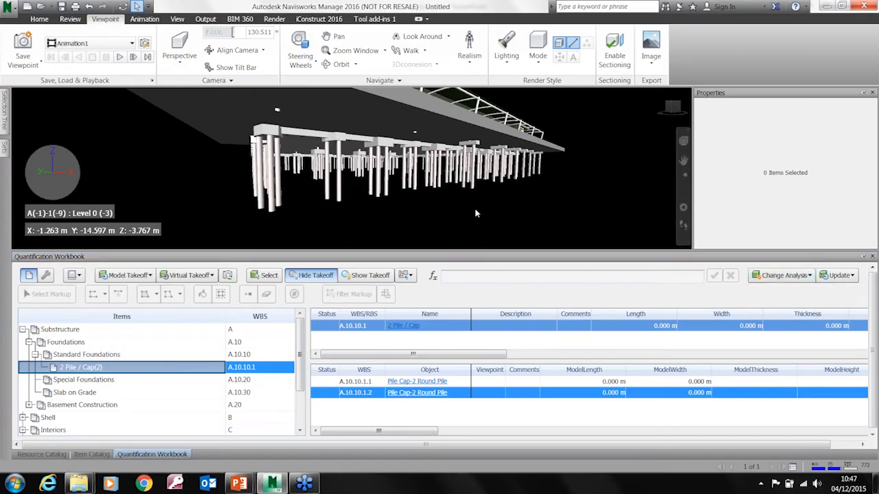
Delete both Pile Cap-2 Round Pile takeoffs from 2 Pile / Cap and collapse the Substructure group
double_click(357, 383)
right_click(362, 397)
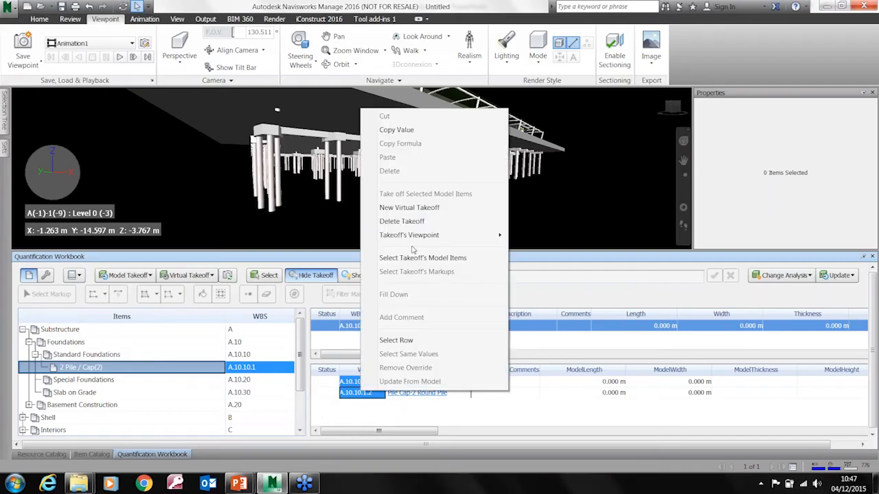
left_click(405, 221)
middle_click_drag(480, 224, 458, 205, "shift")
scroll(434, 226, "down", 8)
scroll(416, 238, "down", 1)
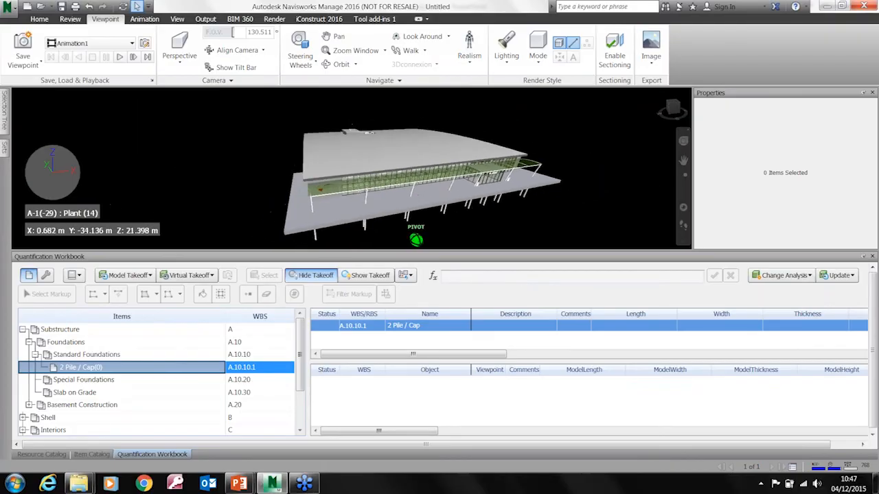
left_click(23, 330)
middle_click_drag(501, 213, 489, 205)
scroll(425, 200, "down", 5)
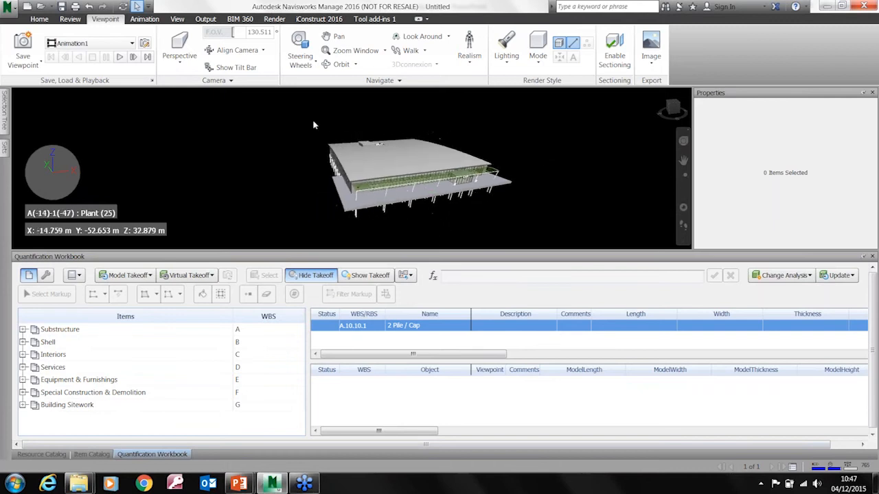
Box-select the entire supermarket model and take it off to new catalog items
left_click(39, 19)
left_click(138, 63)
left_click(154, 110)
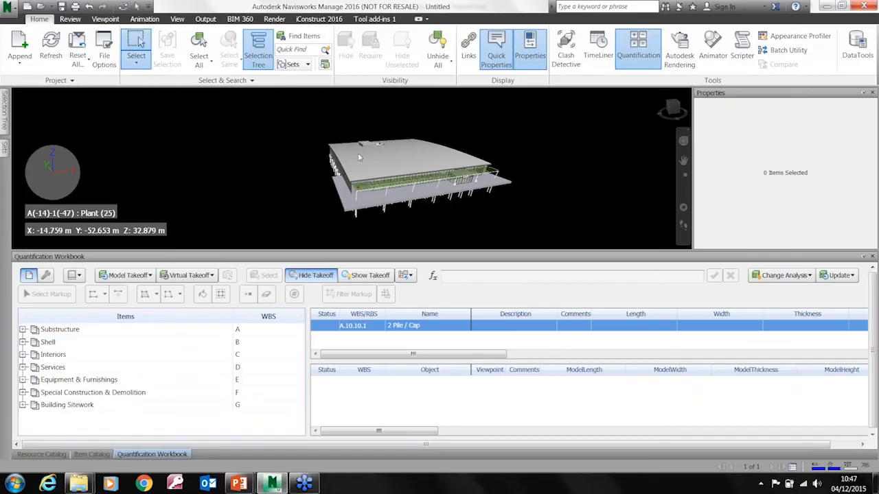
left_click_drag(276, 114, 562, 240)
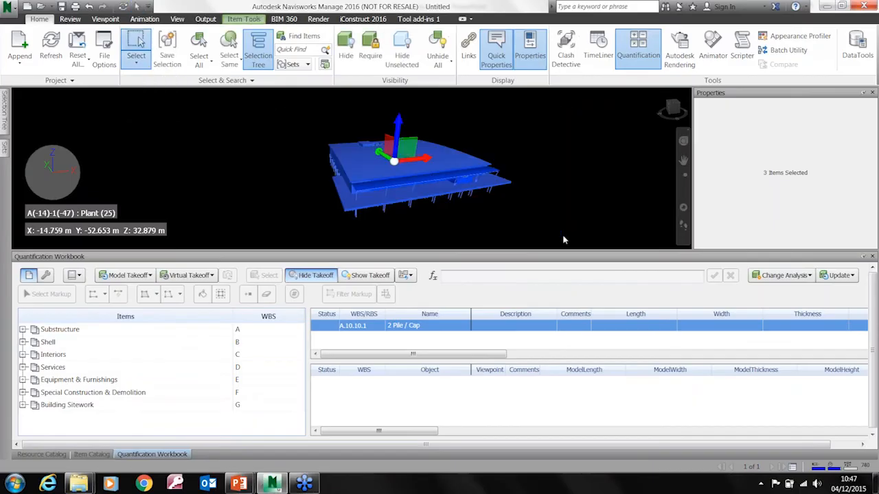
right_click(434, 177)
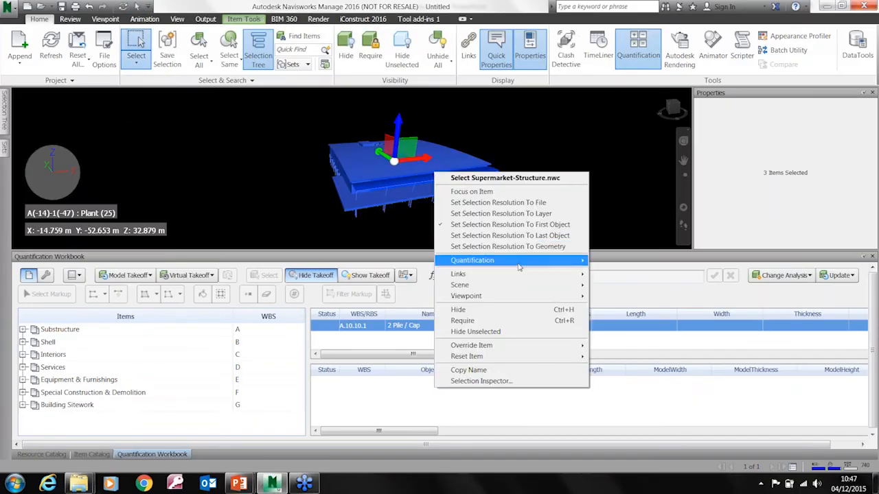
mouse_move(519, 267)
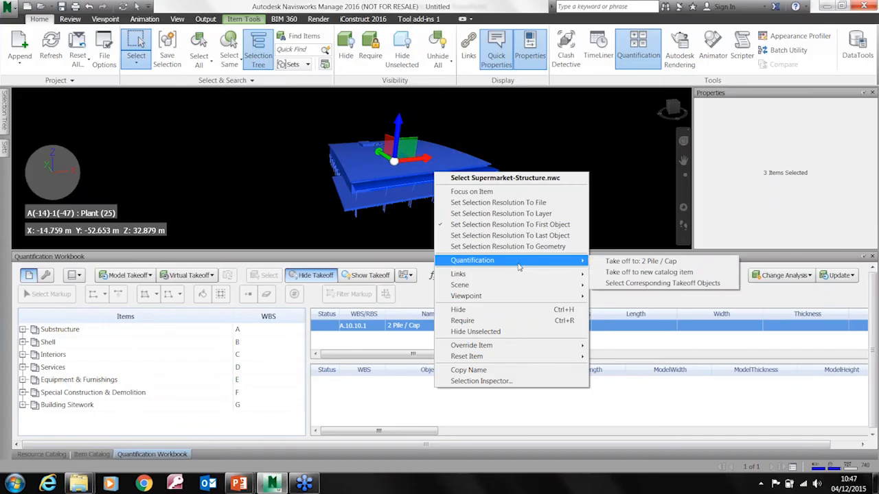
left_click(661, 272)
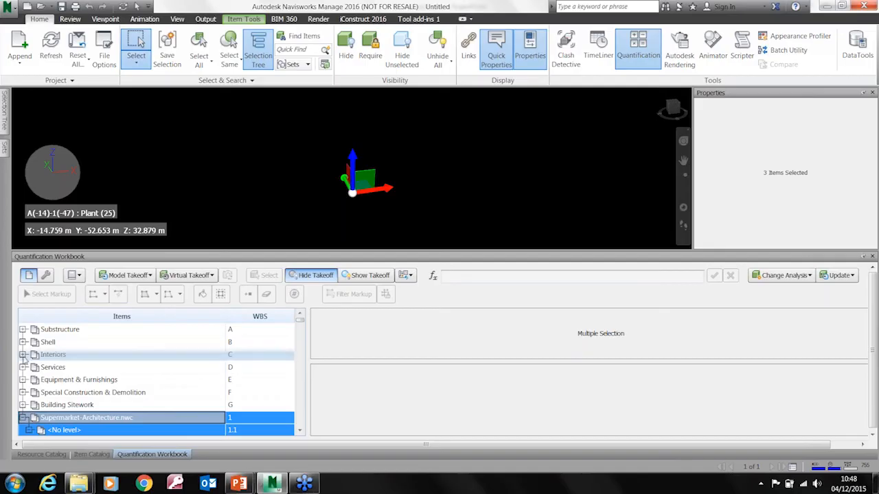
Browse the new Supermarket-Architecture.nwc takeoff items down to Level 0 and examine the Ceilings and Rectangular column quantities
left_click(300, 430)
left_click(300, 430)
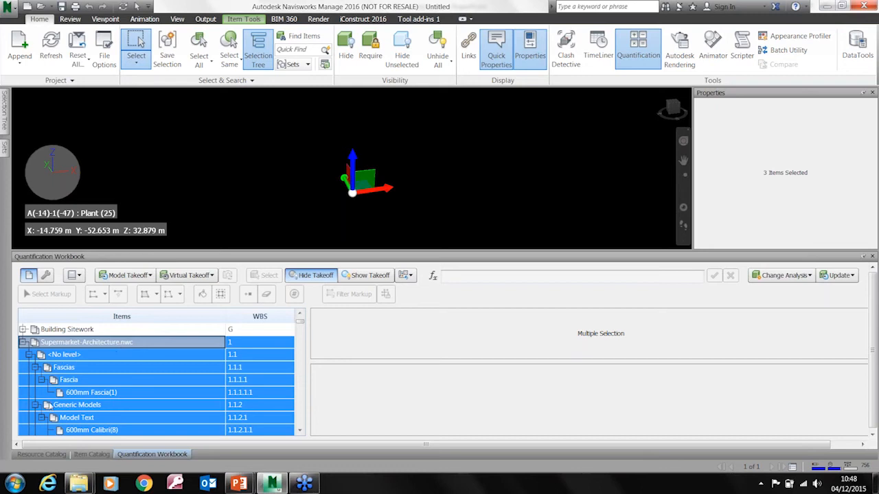
left_click(300, 431)
left_click(300, 430)
left_click(300, 430)
left_click(300, 430)
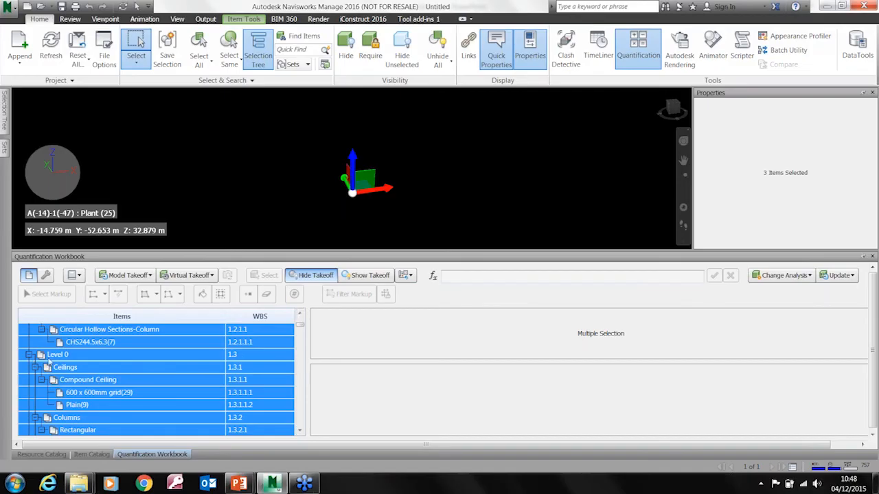
left_click(86, 356)
left_click(66, 367)
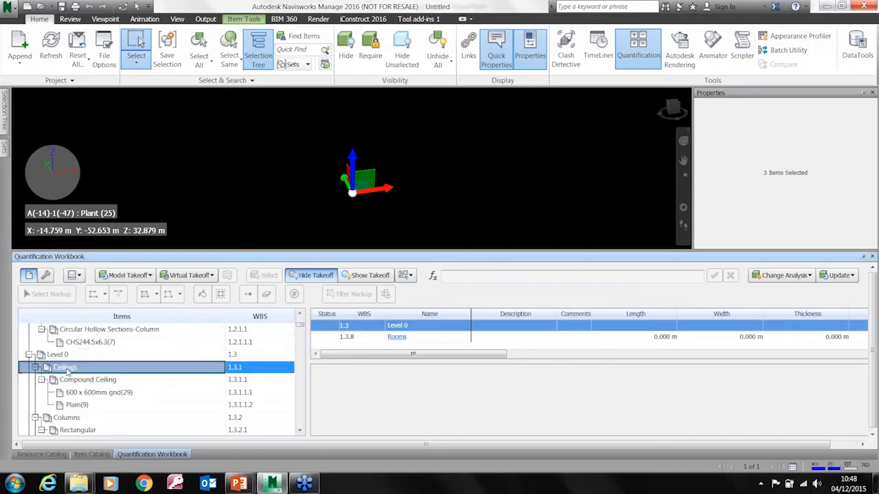
left_click(88, 379)
left_click(63, 418)
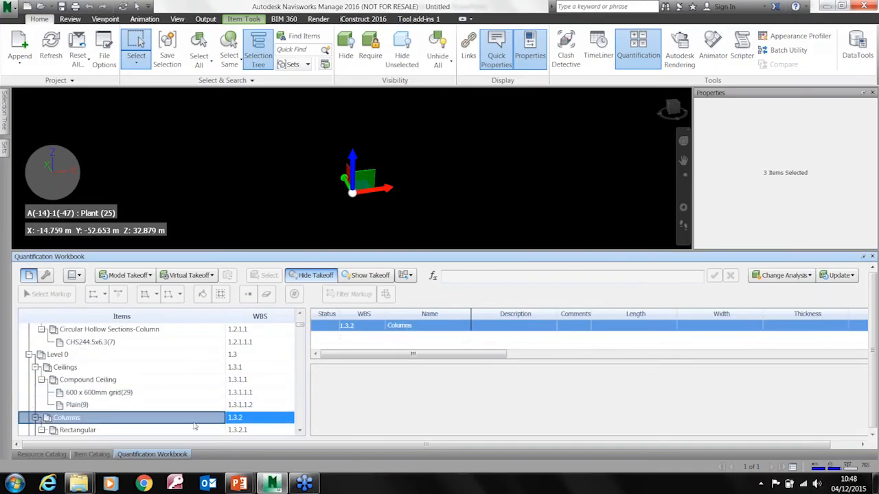
left_click(77, 430)
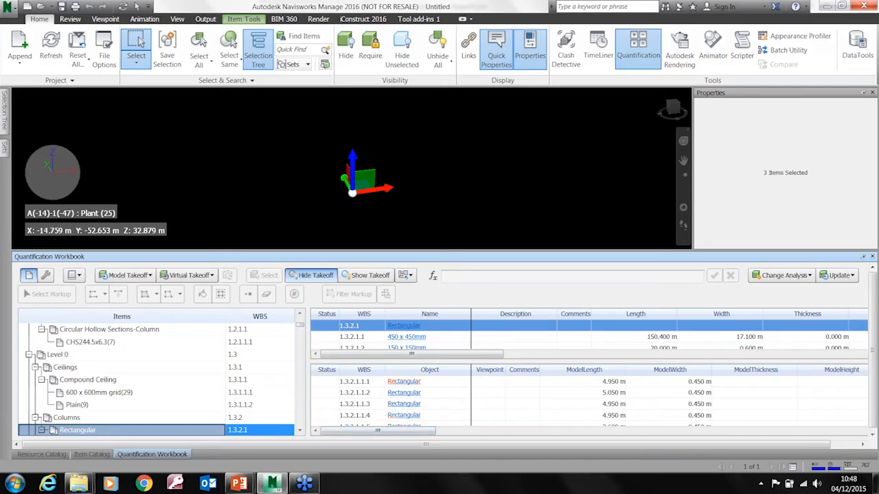
Clear the selection, show only the taken-off model items and reapply the original model appearance
left_click(466, 177)
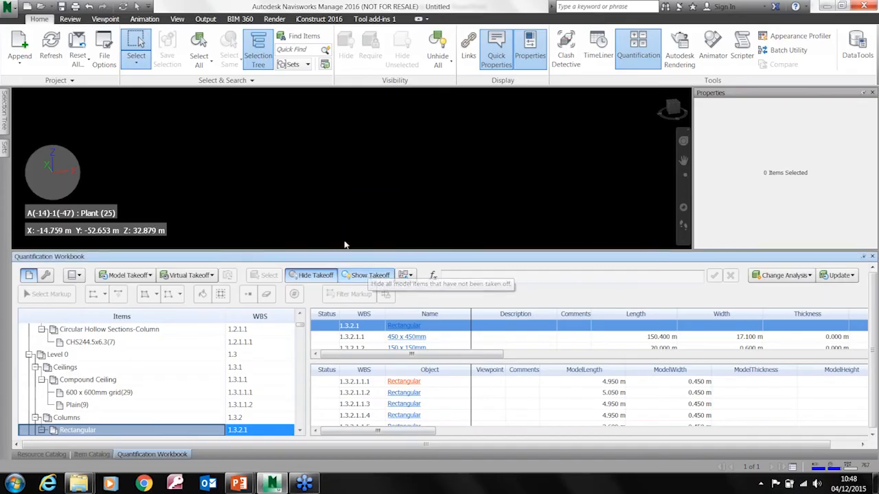
left_click(370, 276)
middle_click_drag(405, 219, 425, 219, "shift")
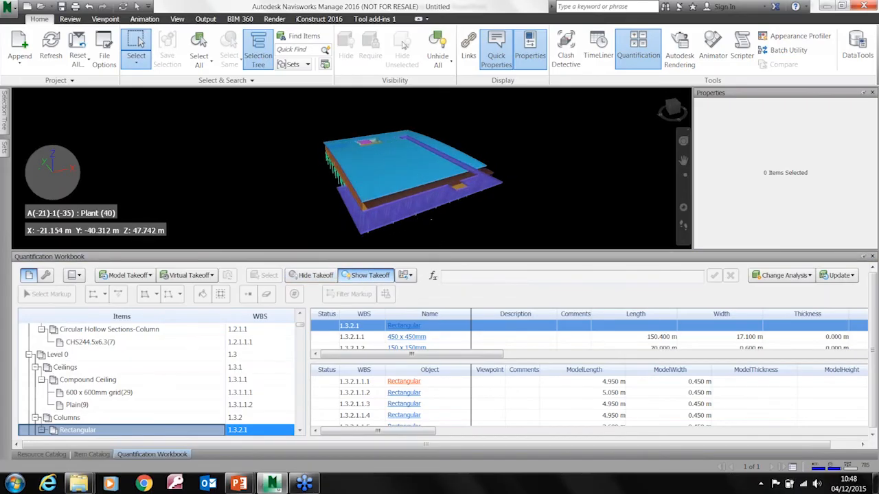
left_click(404, 276)
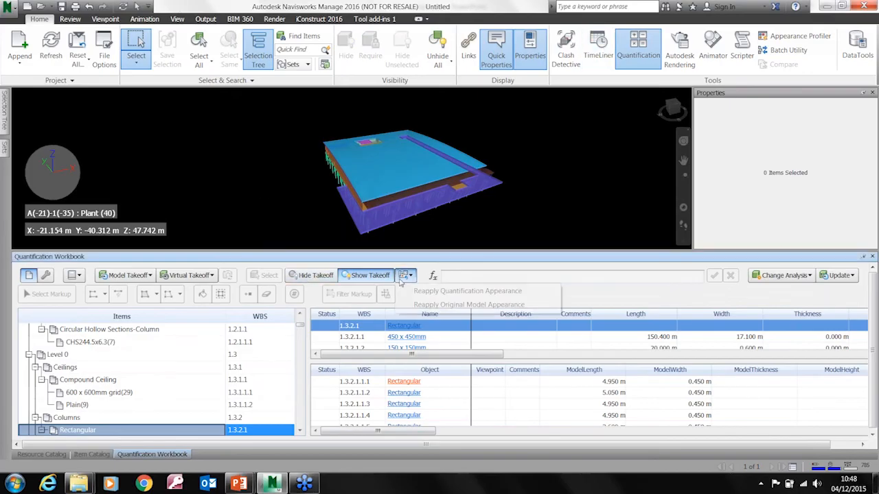
left_click(469, 305)
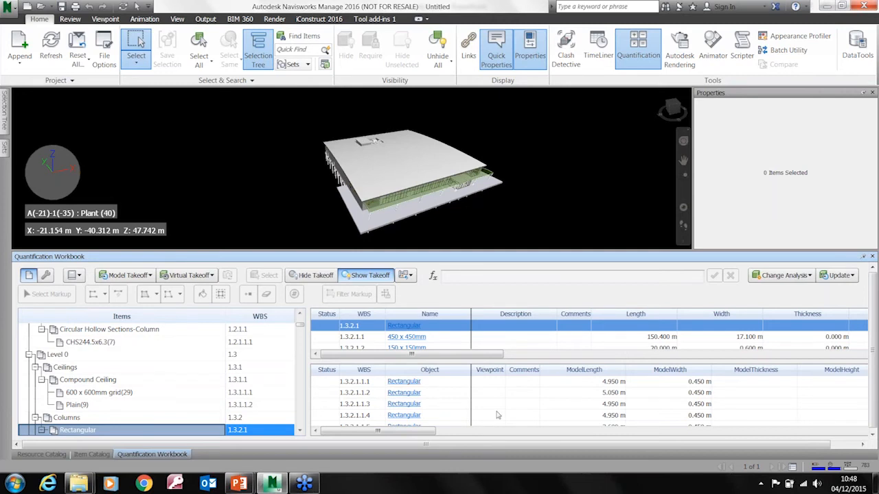
Export all quantities to Excel on the Desktop as New Quantity Report.xlsx and open the exported file
left_click_drag(495, 440, 524, 440)
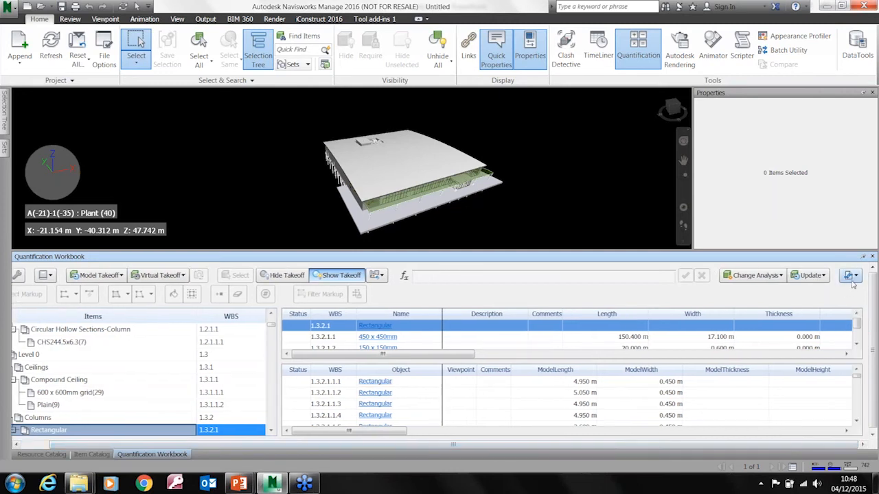
left_click(851, 276)
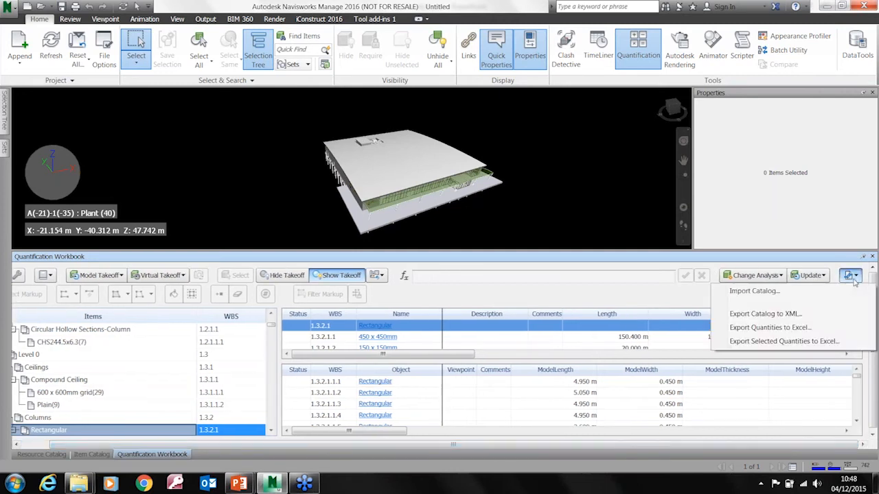
left_click(785, 330)
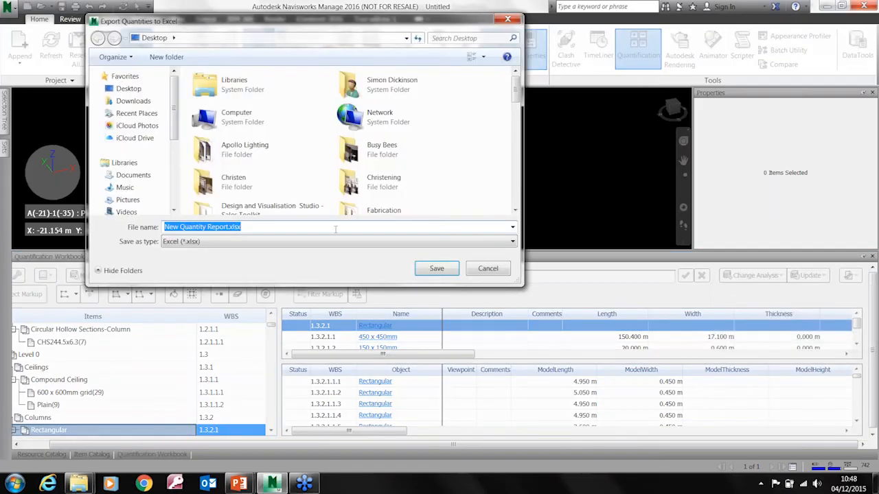
left_click(435, 270)
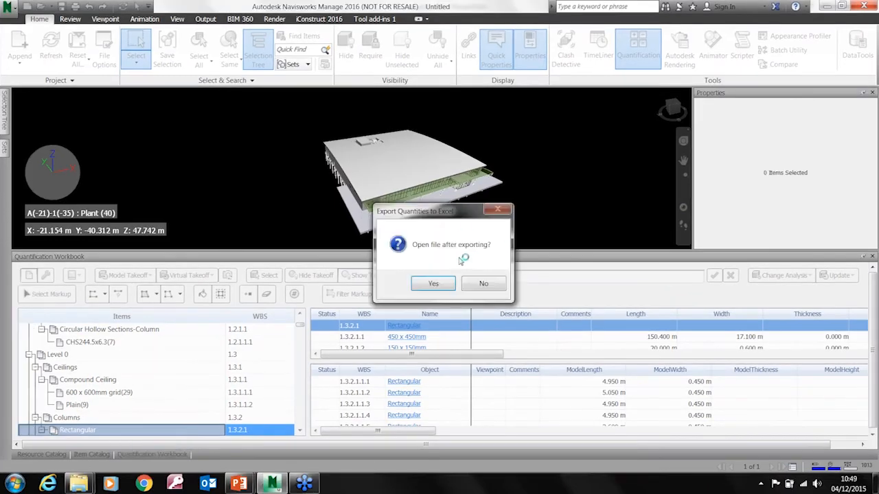
left_click(444, 285)
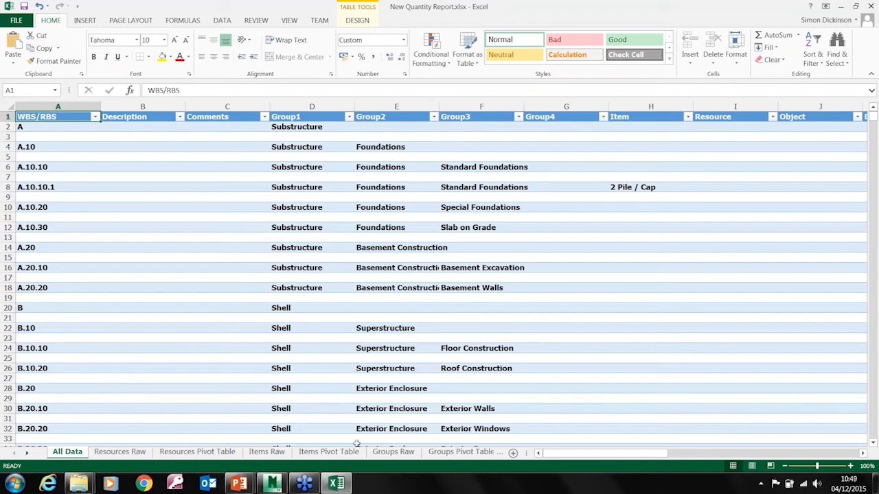
Review the Items Pivot Table and Groups Raw sheets of the Excel report, including the item counts
left_click(316, 453)
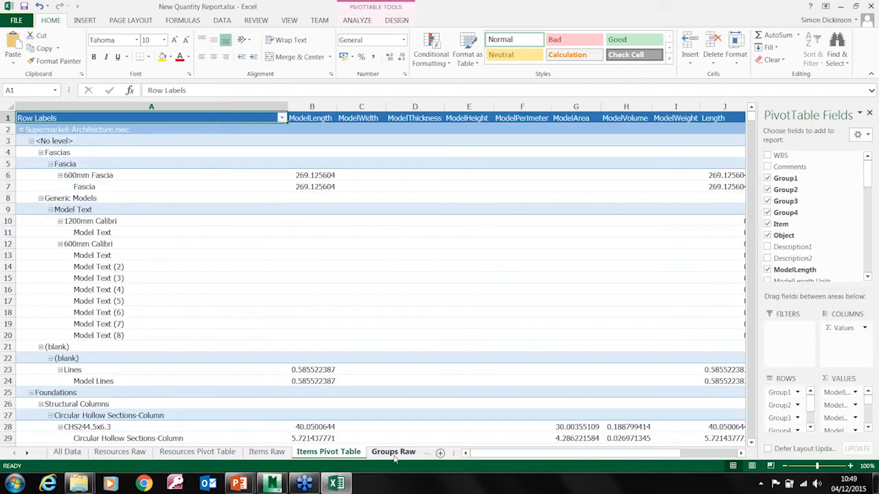
left_click(394, 455)
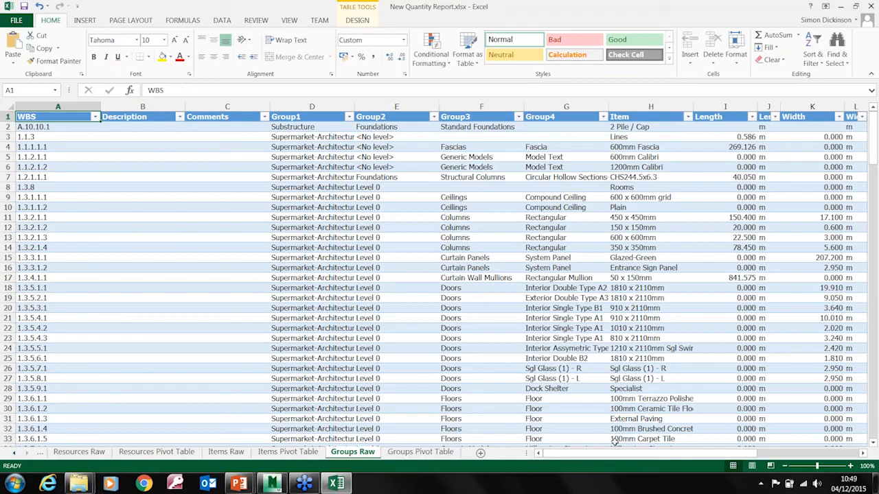
left_click_drag(584, 455, 689, 458)
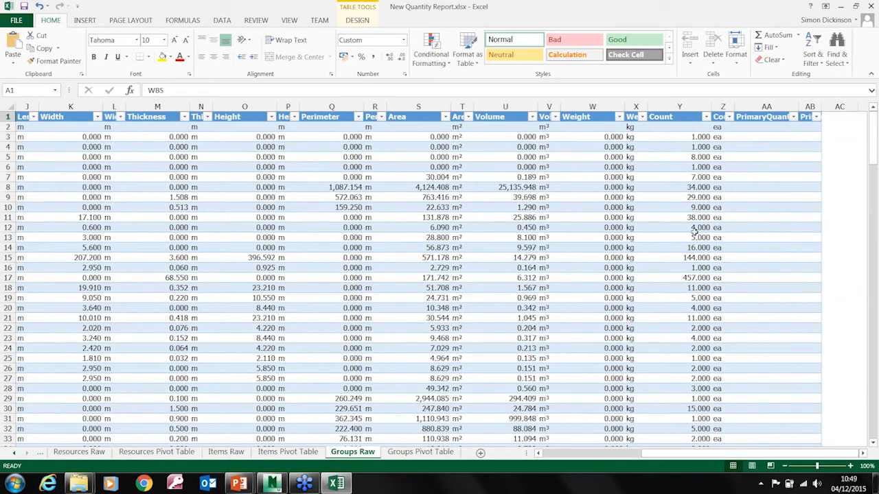
left_click_drag(874, 162, 875, 221)
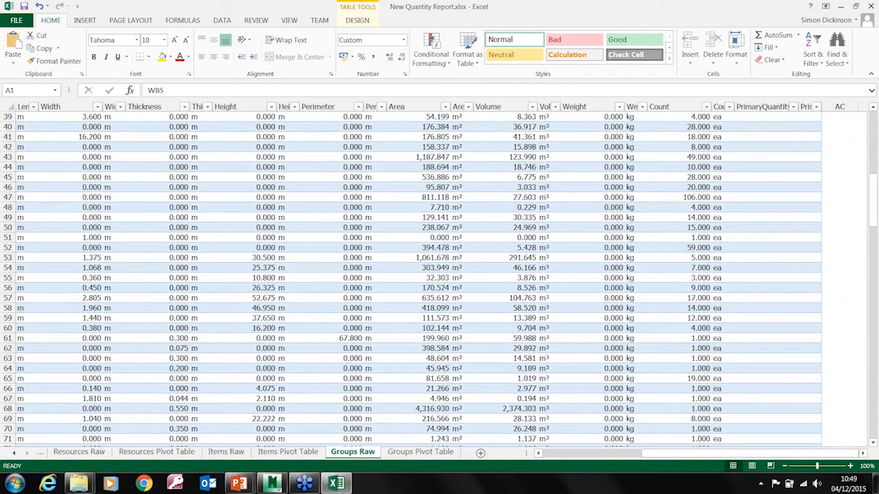
left_click(682, 247)
left_click_drag(621, 463, 612, 465)
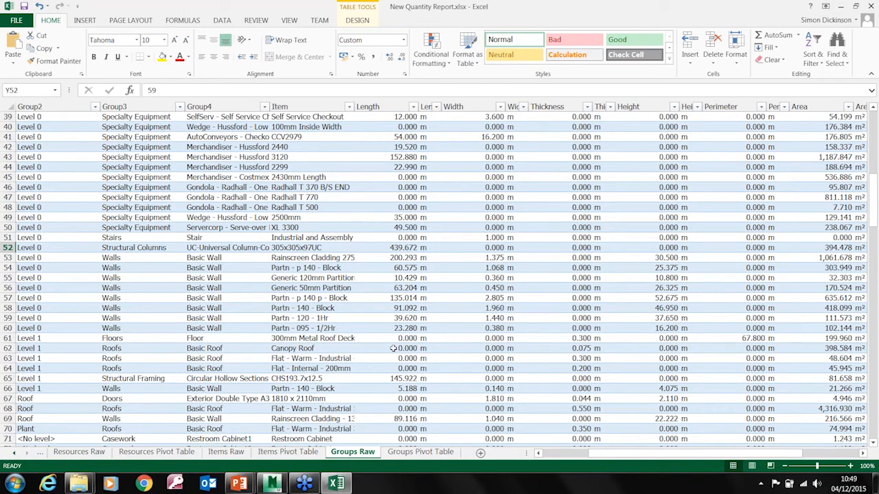
Examine the area and volume of the roof-level Rainscreen Cladding - 130 - Steelframe wall in Groups Raw
left_click(230, 418)
left_click(307, 418)
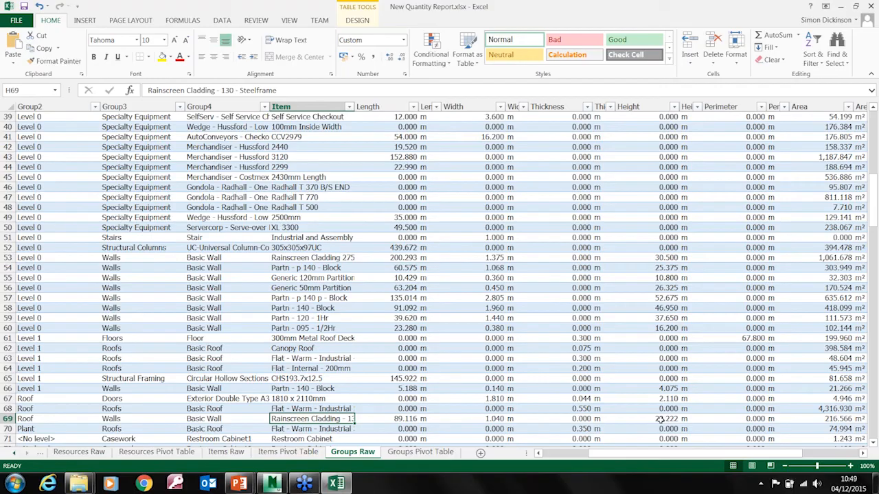
left_click(832, 419)
left_click_drag(752, 454, 799, 458)
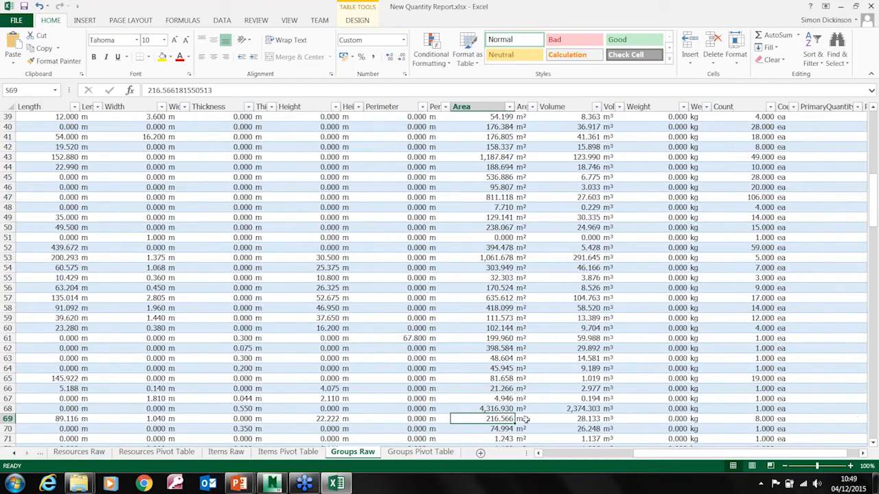
left_click(582, 418)
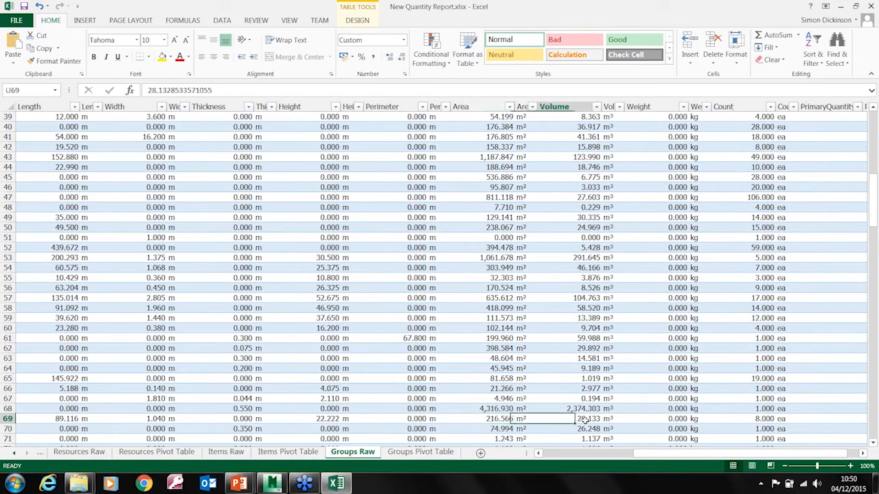
left_click(508, 420)
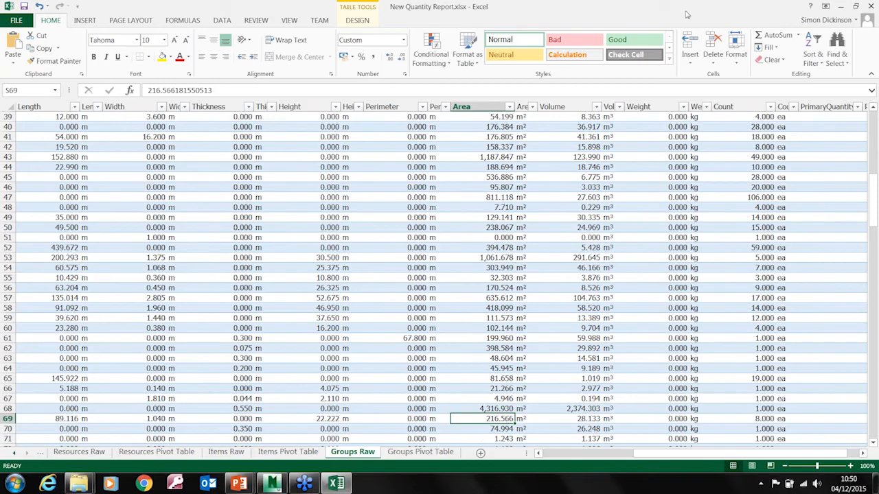
Close the Excel report without saving changes, then close the Navisworks Quantification Workbook, both catalogs and the Properties window
left_click(870, 5)
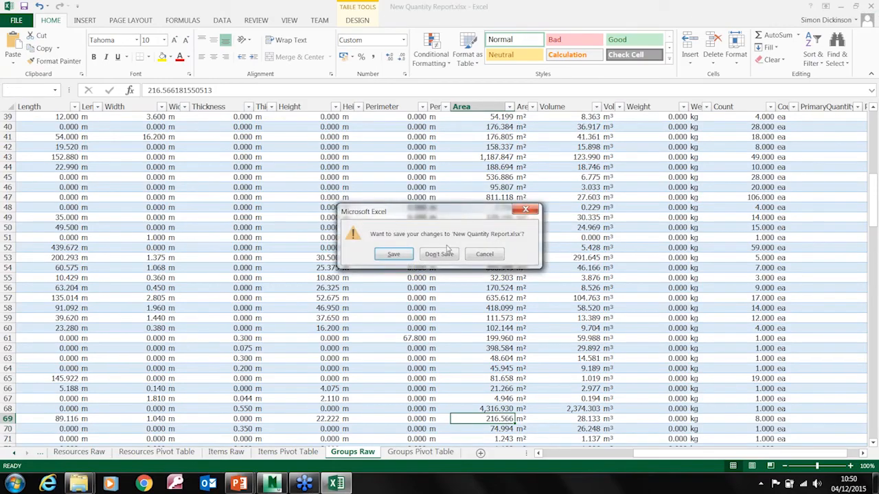
left_click(442, 252)
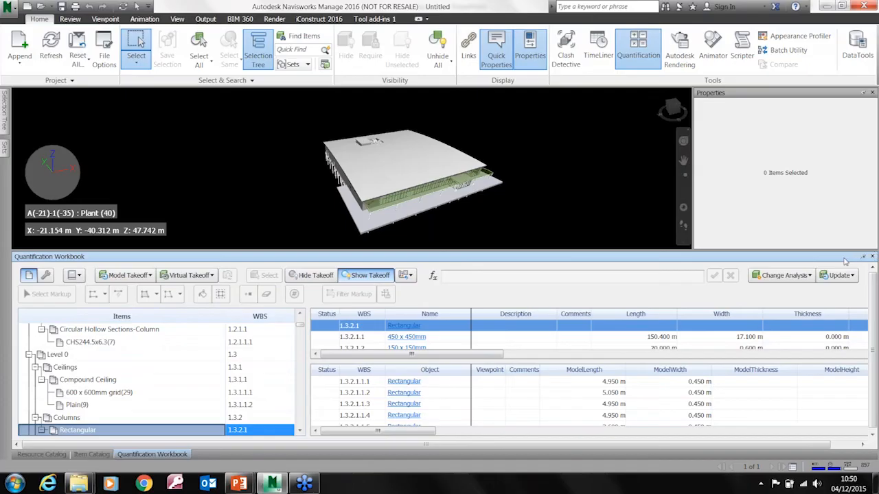
left_click(870, 195)
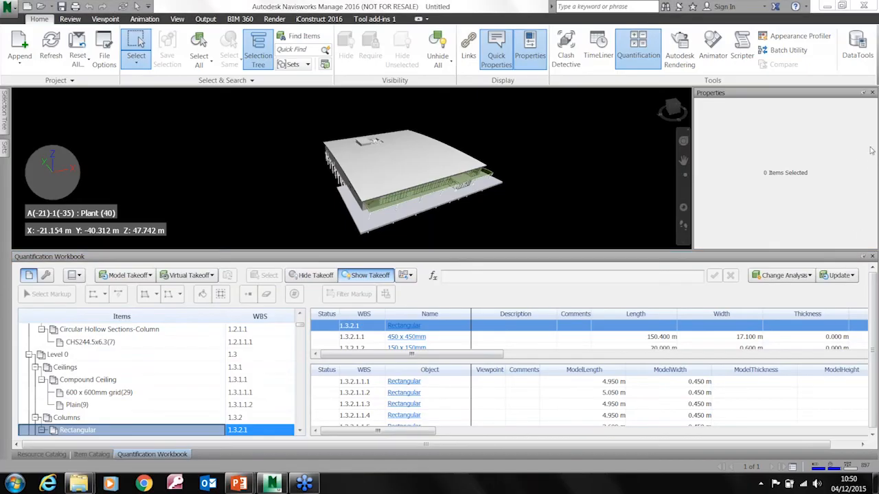
left_click(872, 256)
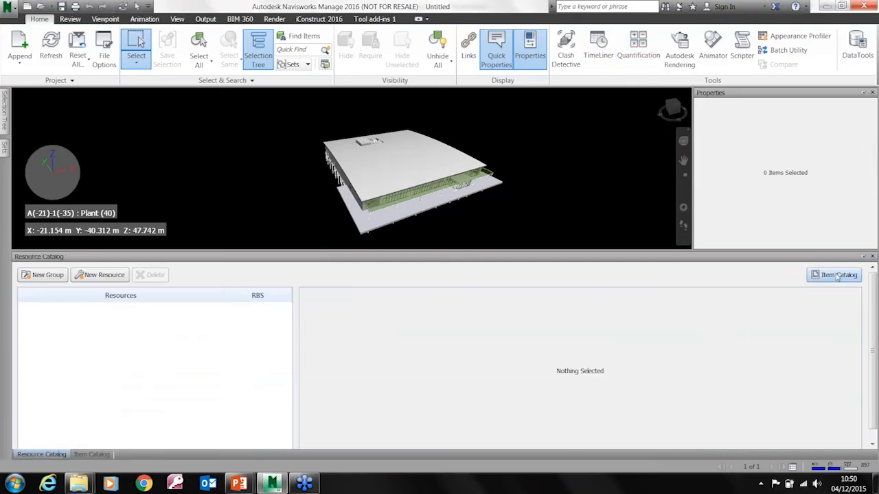
left_click(872, 256)
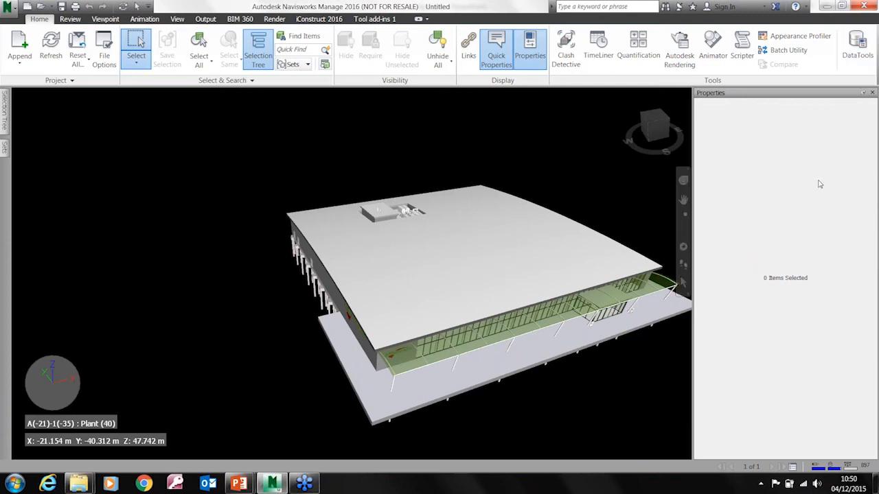
left_click(872, 92)
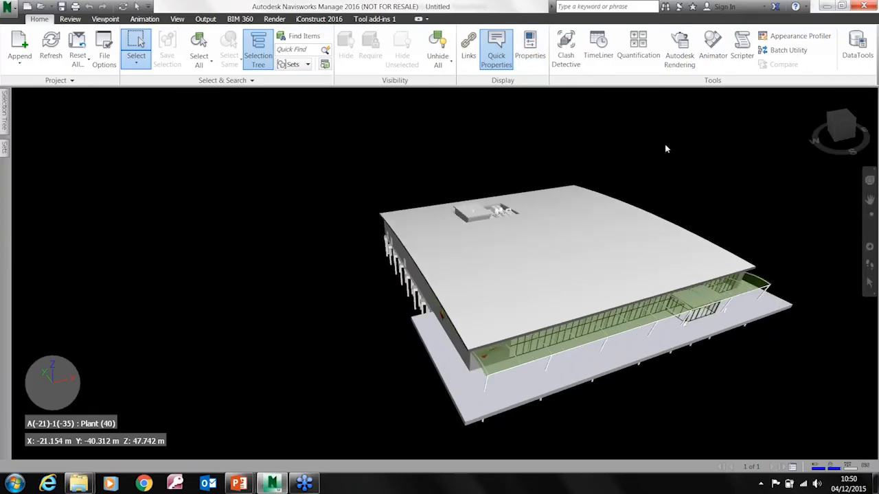
Add a new test in Clash Detective and name it Steel v Supply Air
middle_click_drag(625, 229, 516, 200)
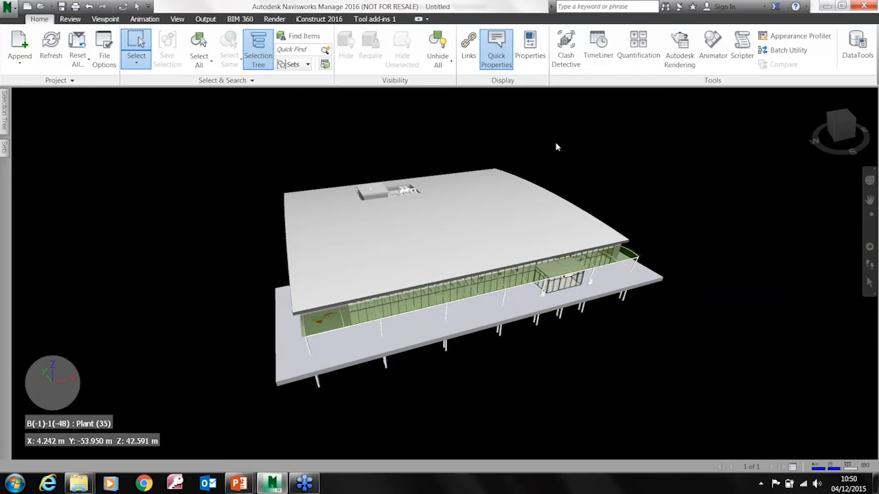
left_click(566, 57)
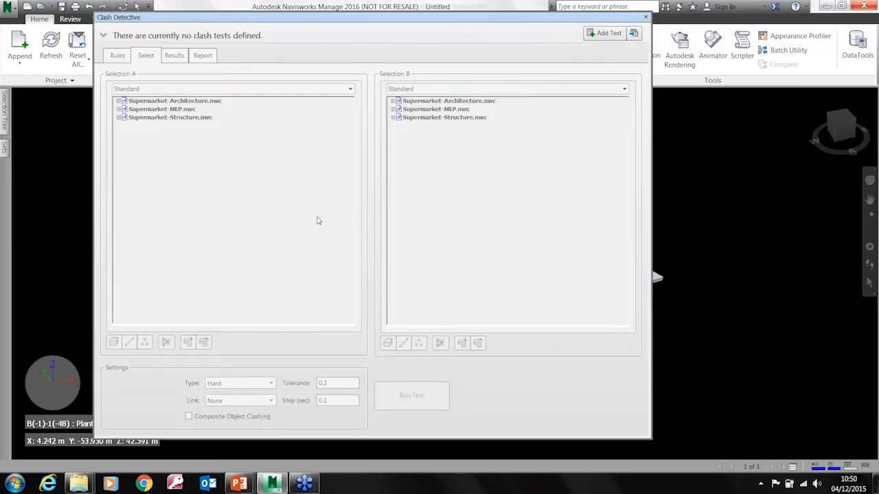
left_click(104, 36)
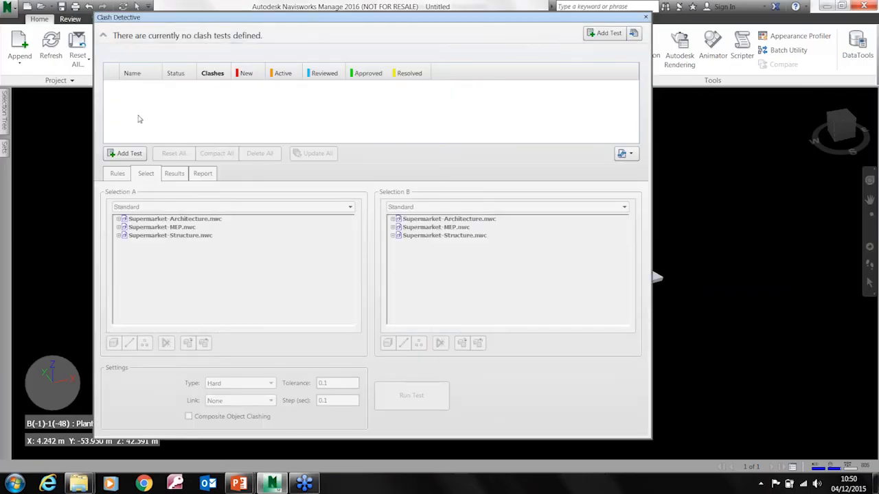
left_click(128, 155)
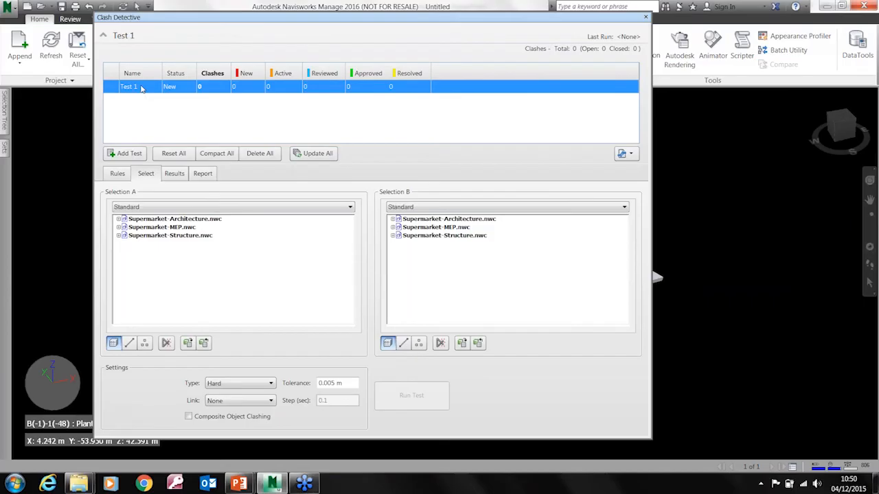
double_click(145, 86)
key("BackSpace")
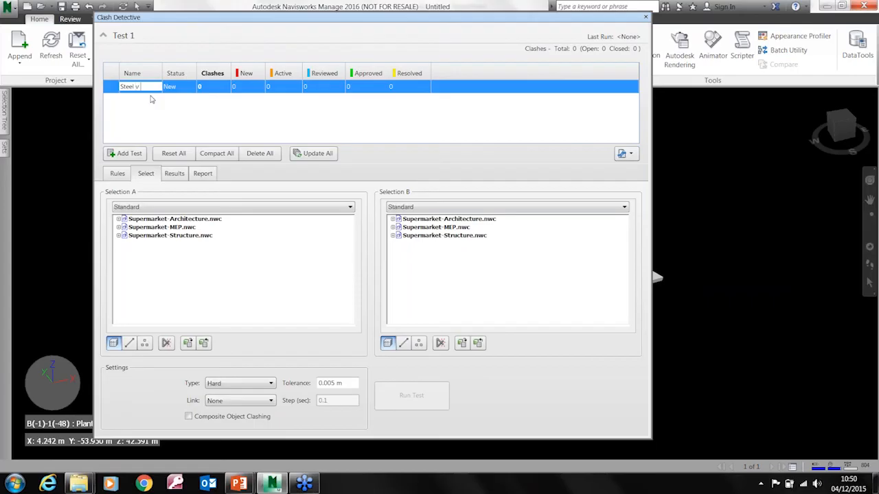
type("Steel v Supply Ai")
type("r")
Choose Supermarket-Structure.nwc for Selection A and Supermarket-MEP.nwc for Selection B of the clash test, and close Clash Detective
left_click(170, 236)
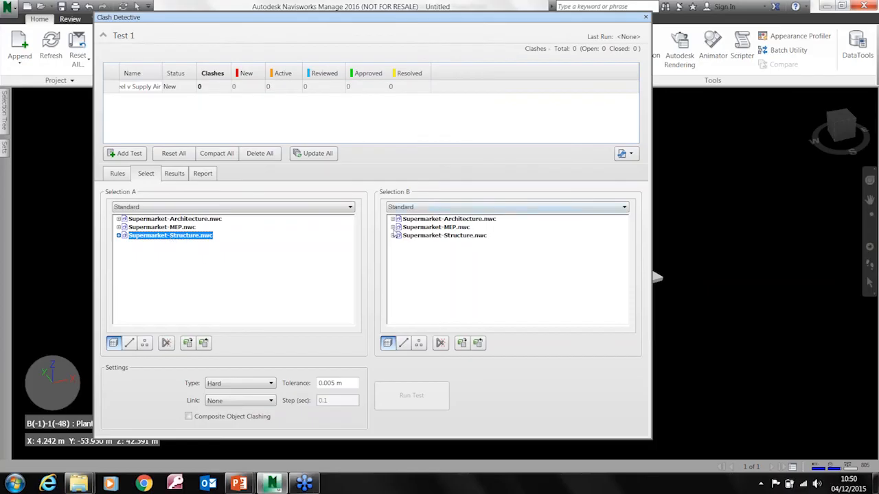
left_click(393, 228)
left_click(416, 228)
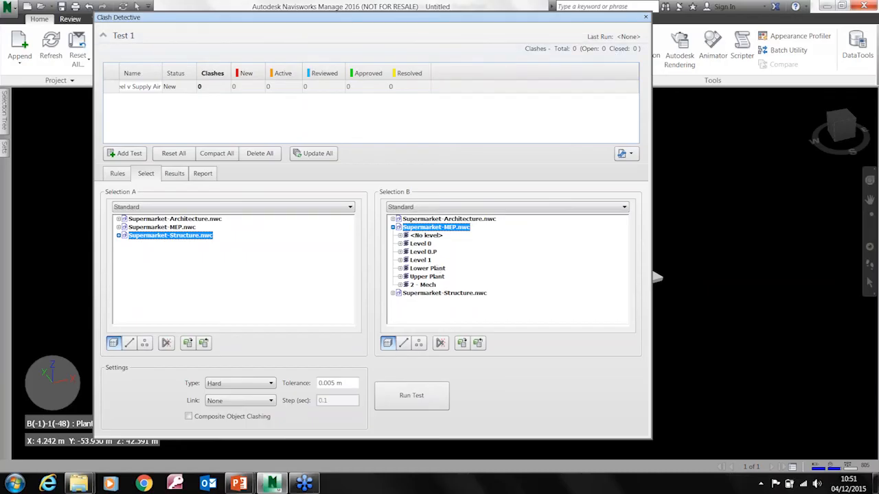
left_click(644, 18)
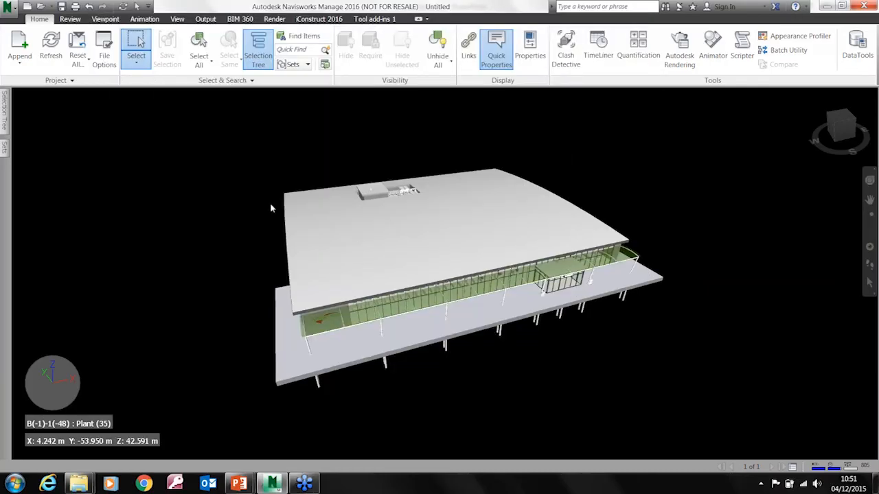
In Find Items, add an equals condition on the System category's Name property and delete the existing Pile condition
left_click(299, 36)
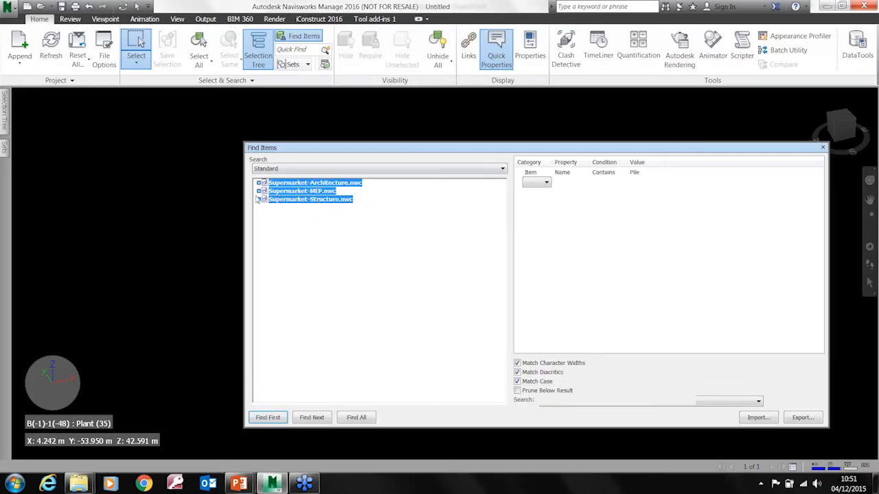
left_click_drag(568, 149, 442, 142)
left_click(412, 176)
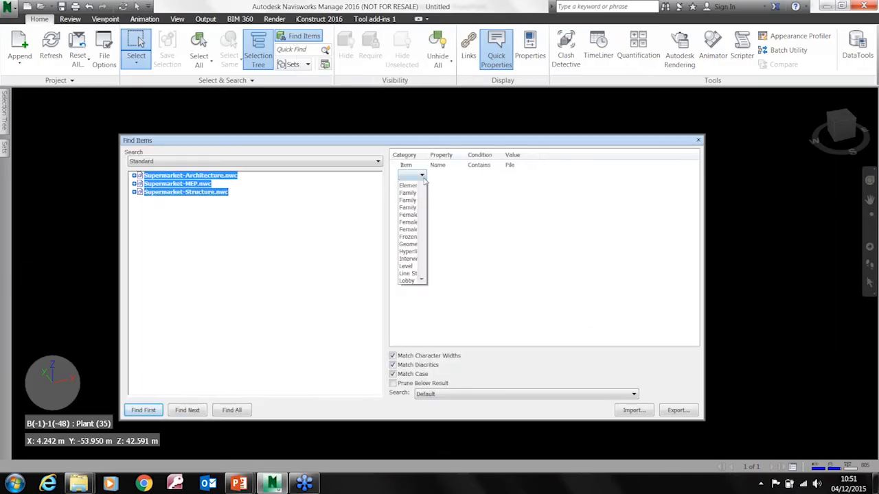
scroll(425, 272, "down", 3)
scroll(425, 272, "down", 9)
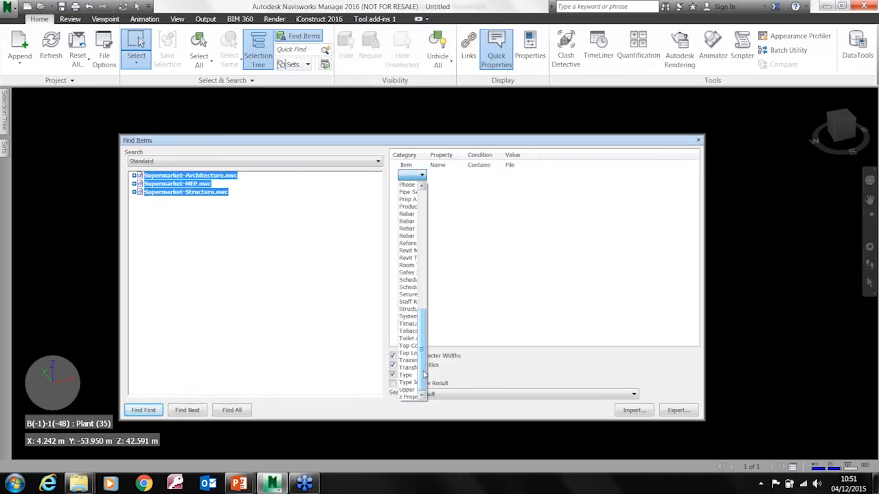
left_click(409, 316)
left_click(458, 176)
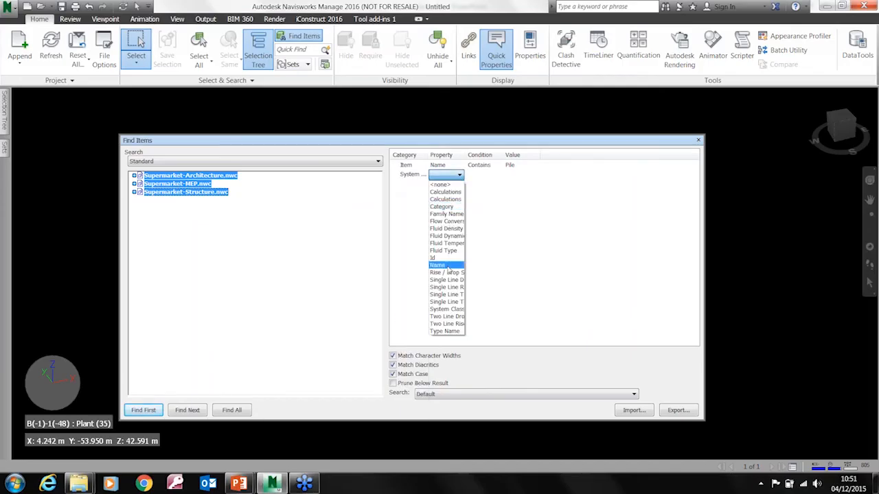
left_click(447, 266)
left_click(493, 176)
left_click(489, 185)
right_click(410, 168)
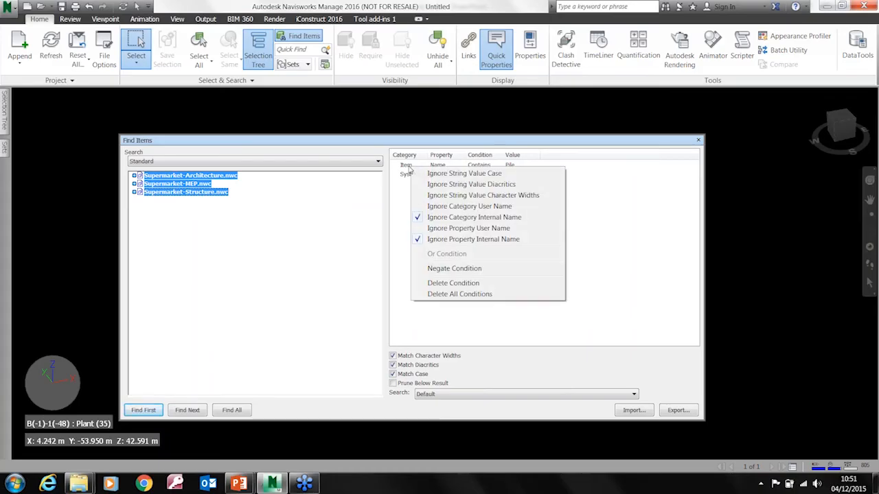
left_click(467, 282)
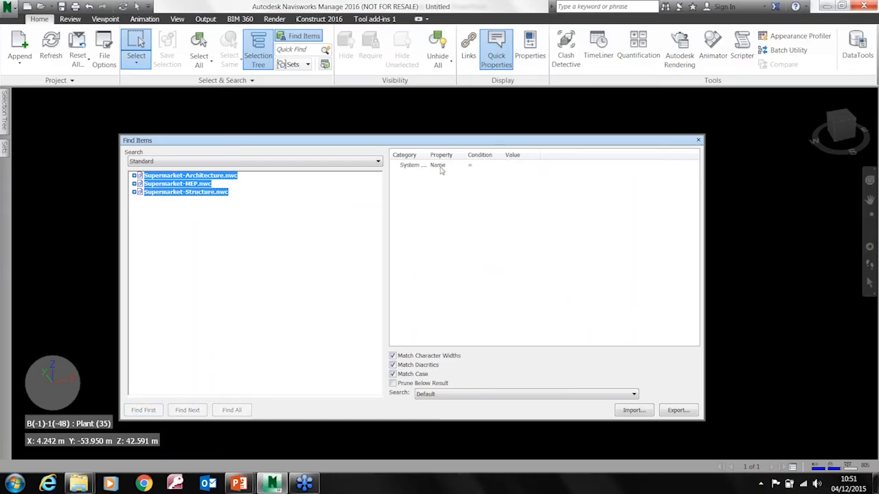
Set the system name condition's value to Supply Air and find all matching items
left_click(516, 167)
left_click(534, 166)
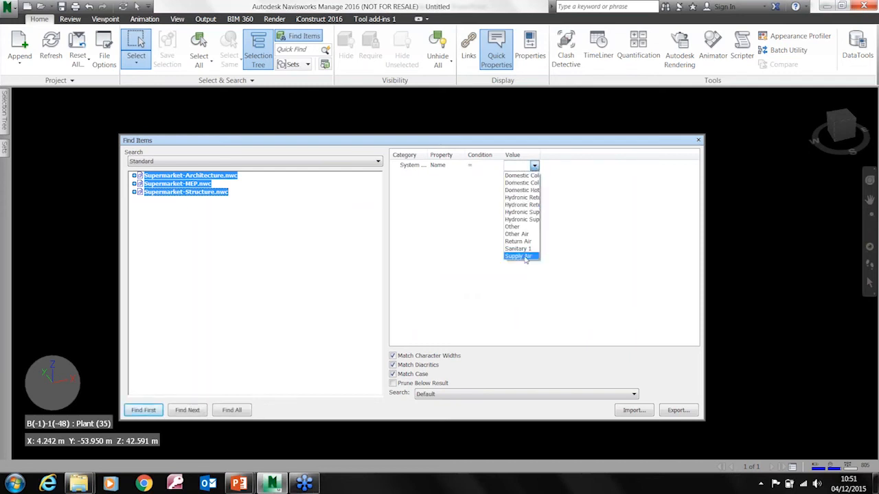
left_click(526, 256)
left_click(539, 168)
left_click(536, 166)
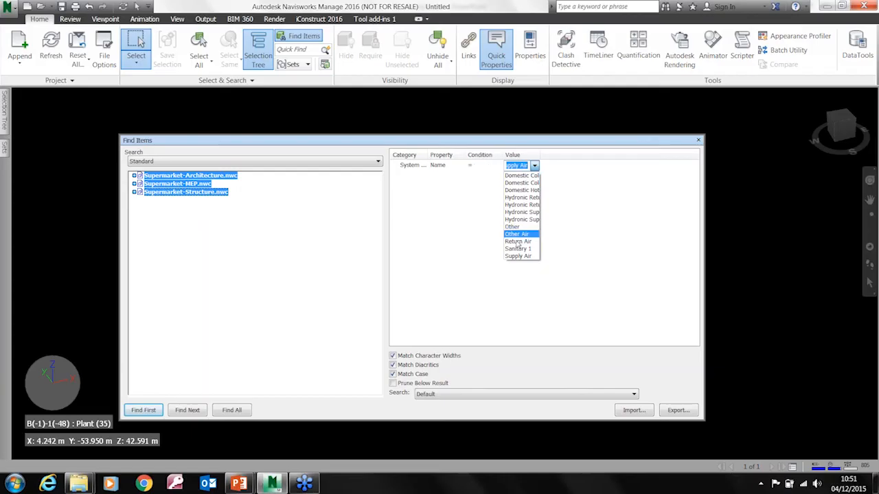
left_click(518, 256)
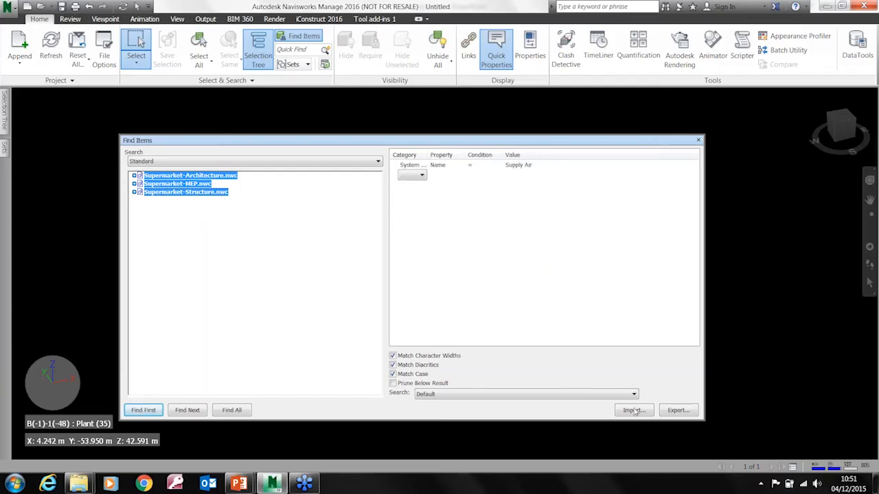
left_click(237, 411)
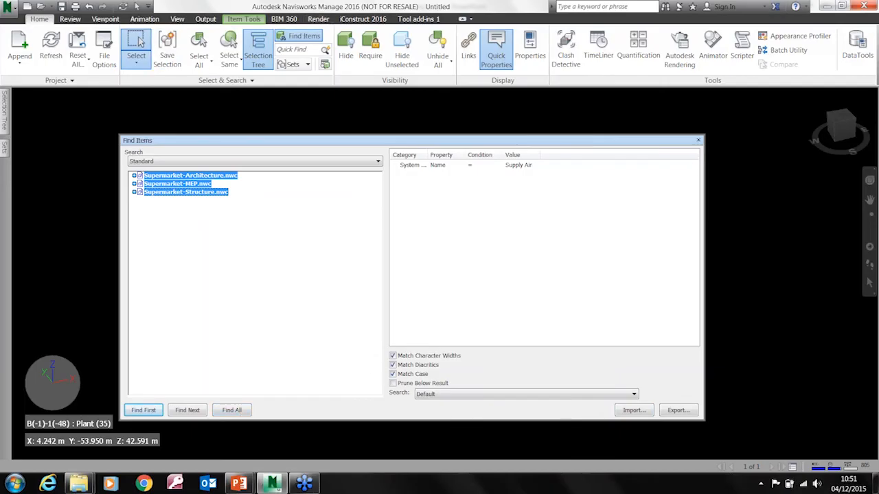
Save the current search as a search set named Supply Air
left_click(302, 64)
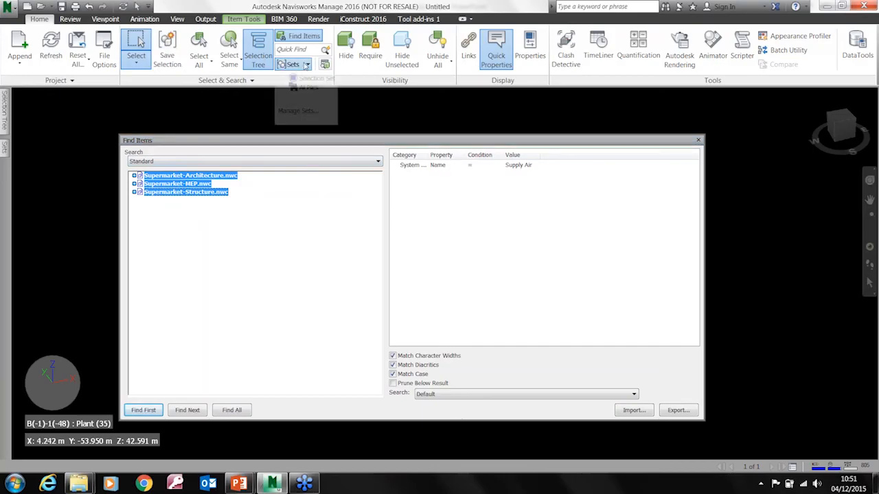
left_click(297, 110)
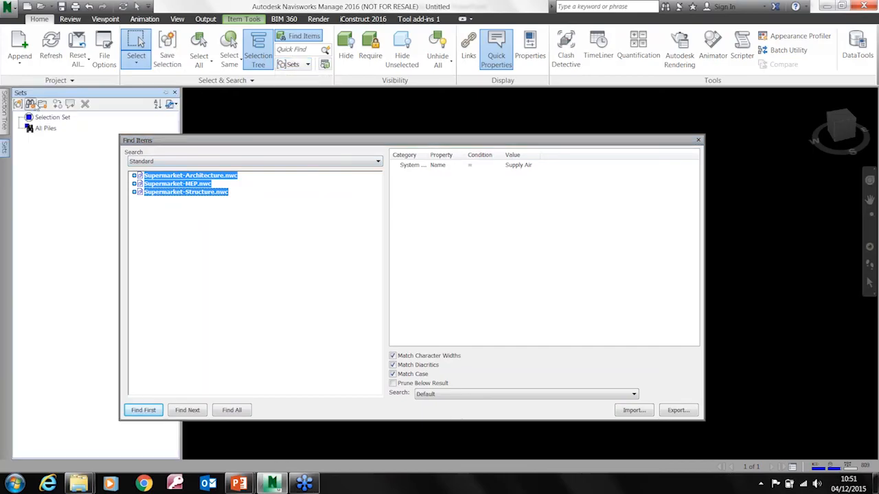
left_click(30, 104)
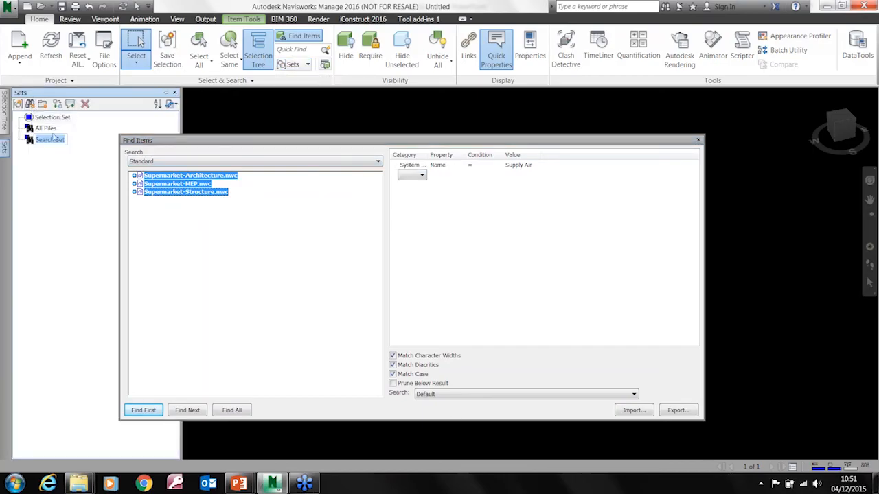
type("Su")
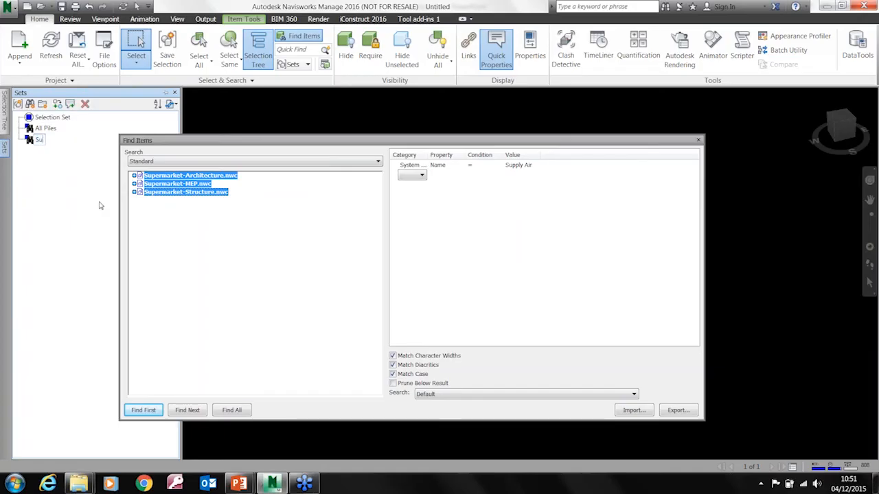
type("ply Air")
key("Return")
Review the found supply air items in the Selection Inspector, and close it along with Find Items
left_click(324, 66)
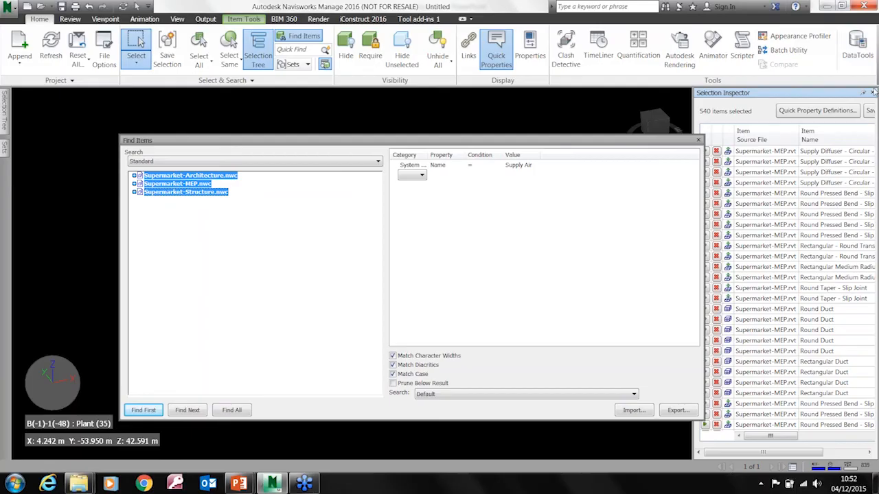
left_click(872, 92)
left_click(698, 140)
Clear the current selection and hide the supermarket's Basic Roof to expose the ductwork and structure inside
mouse_move(509, 210)
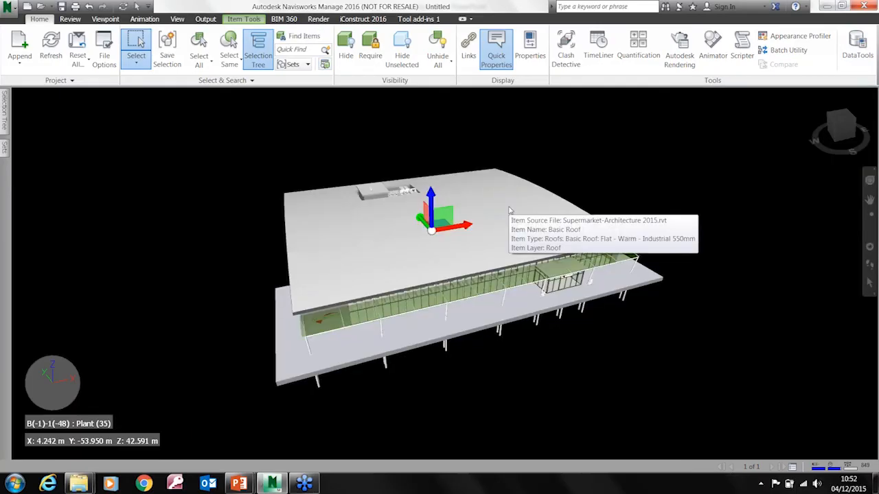
middle_click_drag(405, 369, 358, 386, "shift")
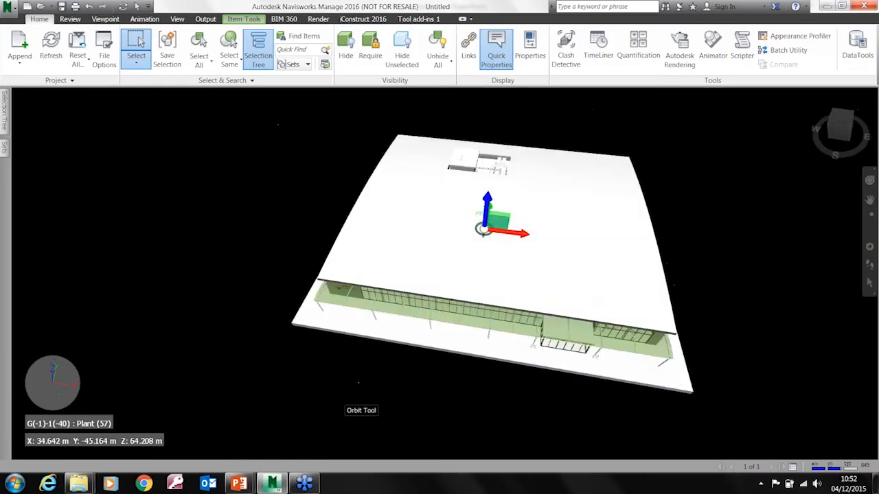
key("Escape")
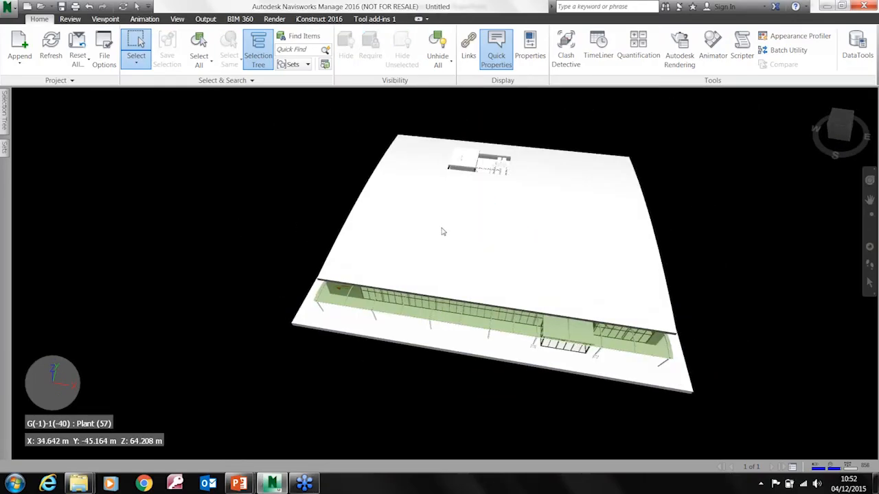
left_click(136, 60)
left_click(149, 83)
left_click(468, 225)
right_click(468, 225)
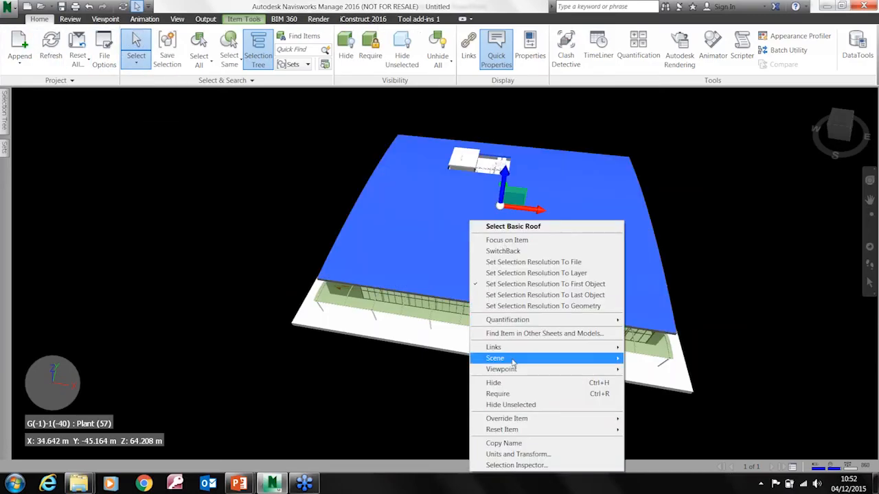
left_click(516, 383)
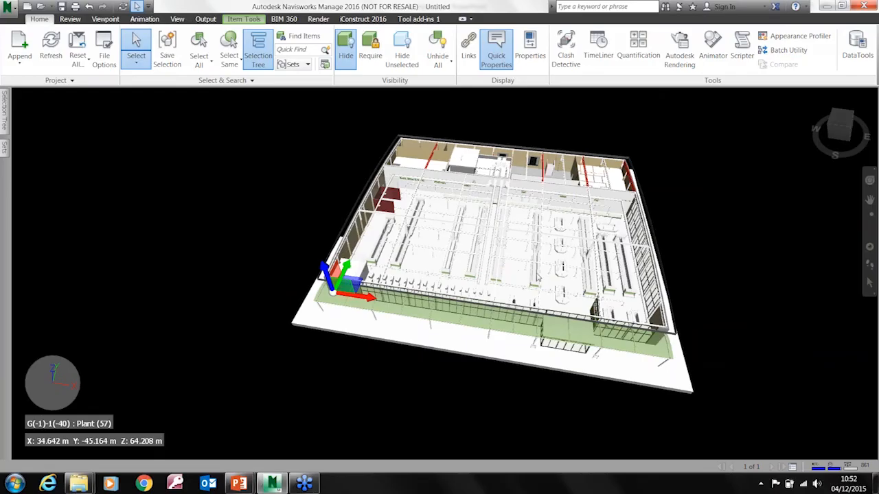
scroll(494, 213, "up", 6)
scroll(474, 217, "up", 6)
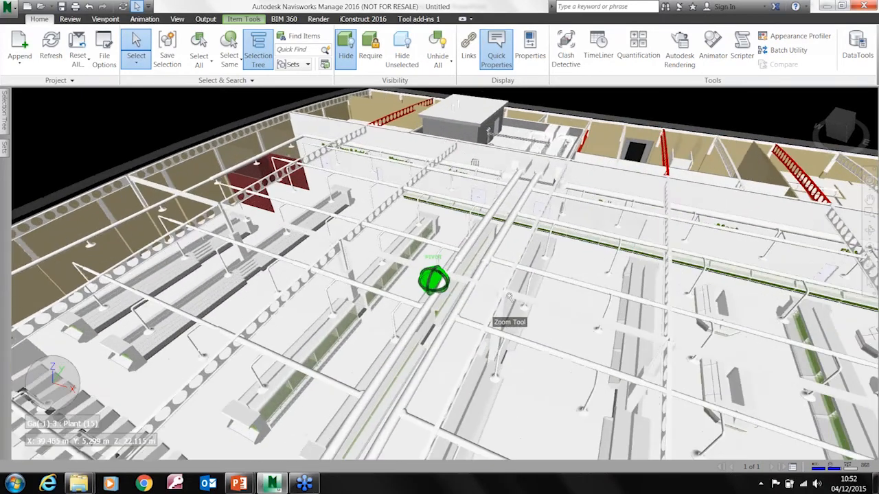
scroll(508, 296, "up", 1)
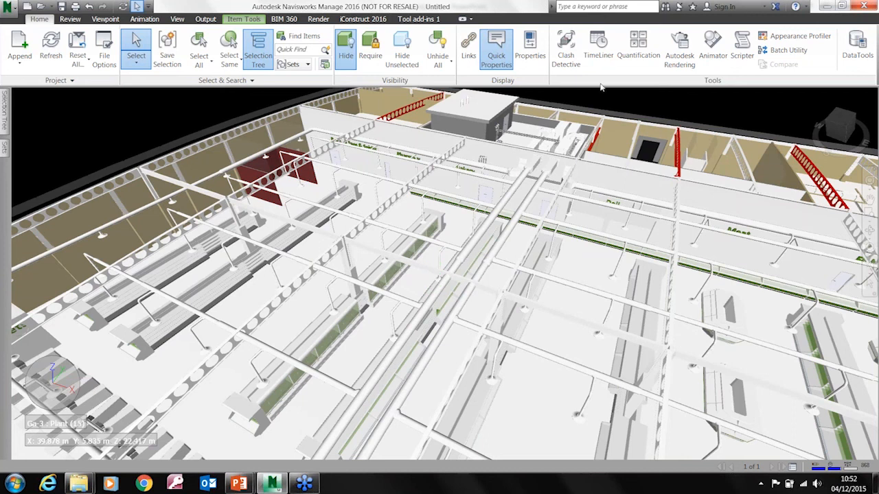
left_click(638, 48)
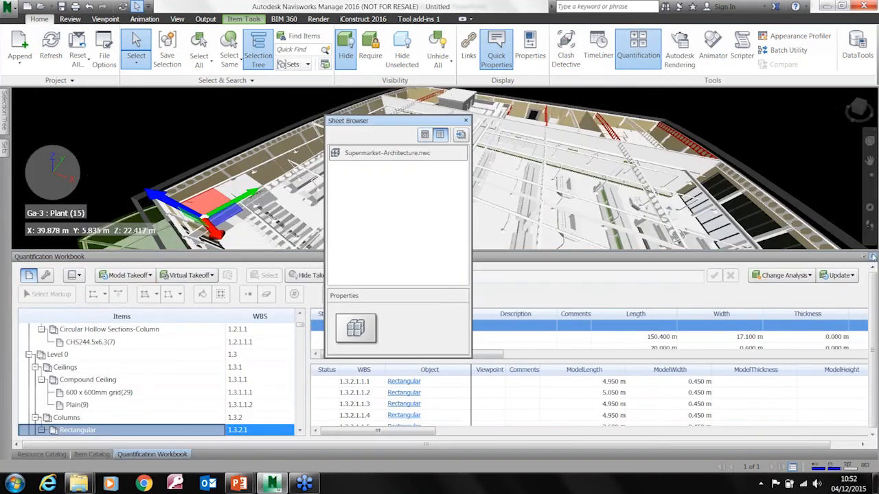
left_click(871, 257)
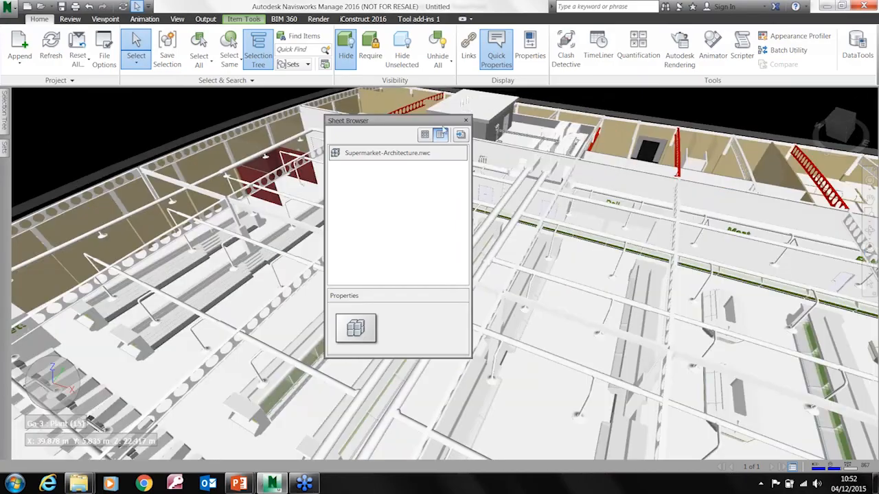
left_click(466, 120)
Open Clash Detective and set the test's Selection B to the Suply Air search set
left_click(566, 52)
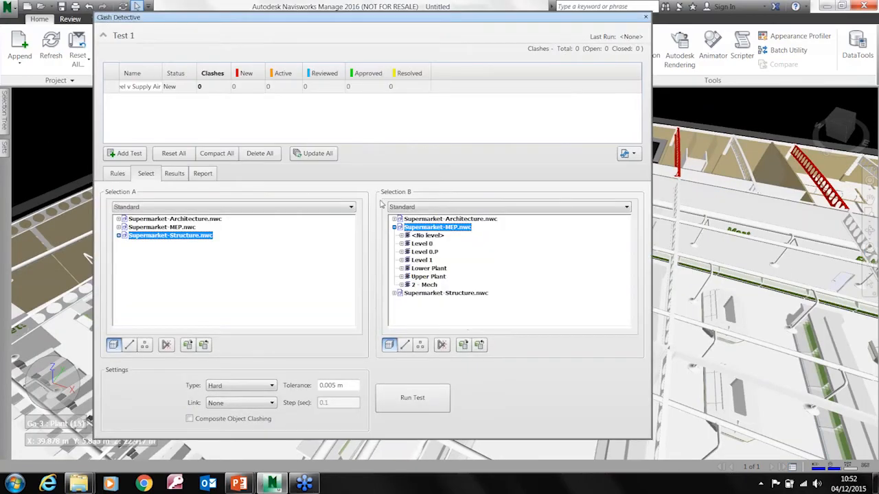
left_click(419, 208)
left_click(418, 238)
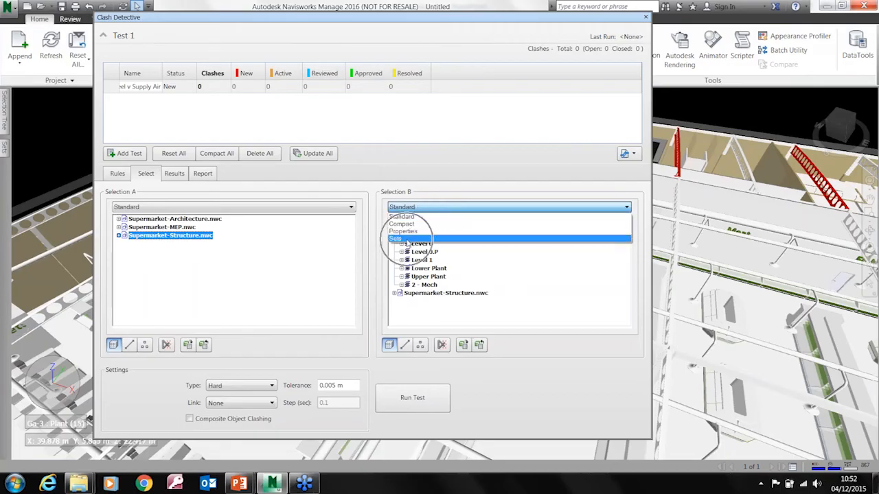
left_click(418, 236)
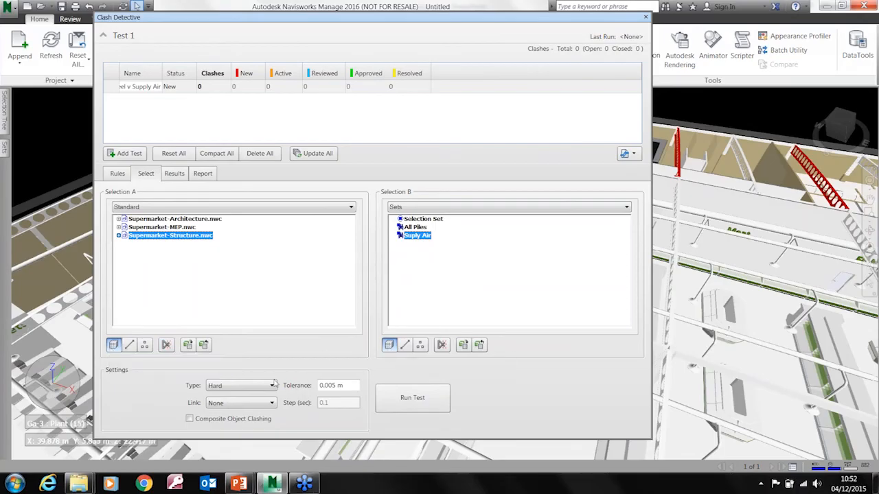
Review the clash type options available in the test's settings, keeping the type at Hard
left_click(271, 385)
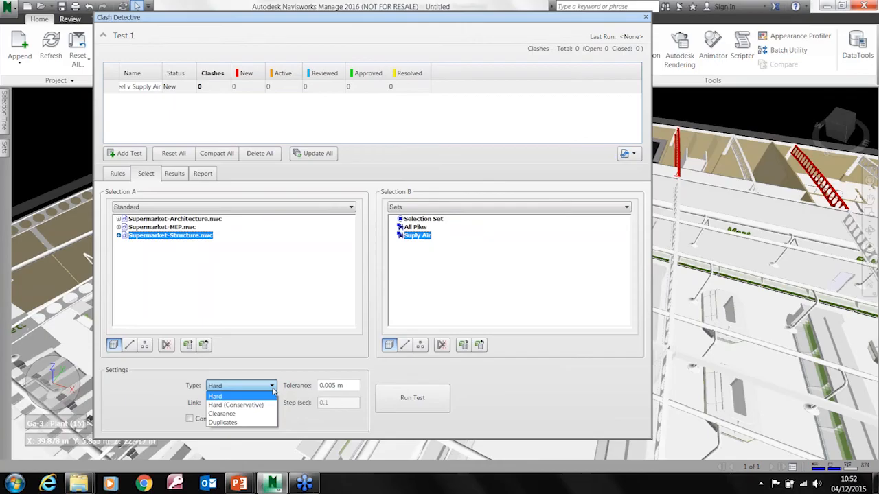
key("ctrl")
left_click(223, 387)
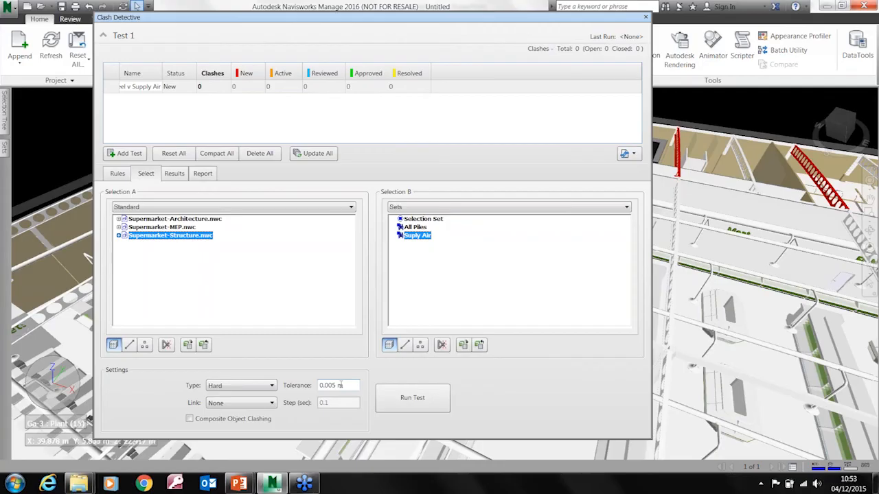
left_click(259, 386)
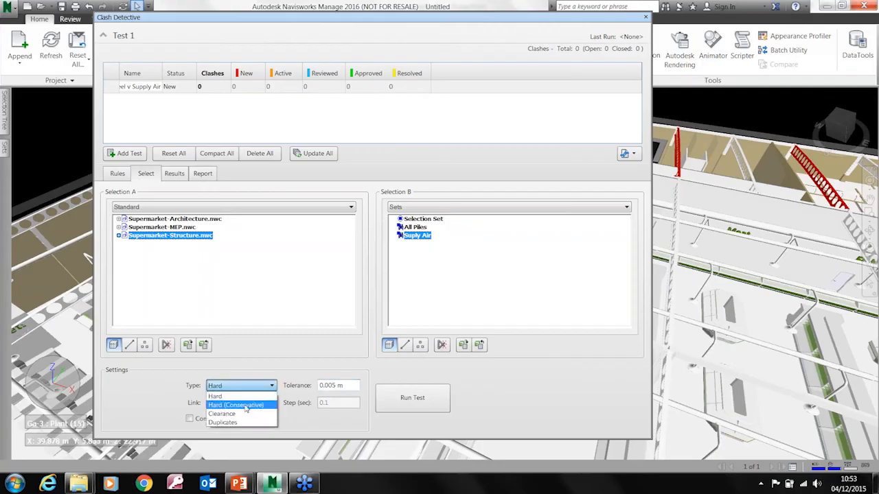
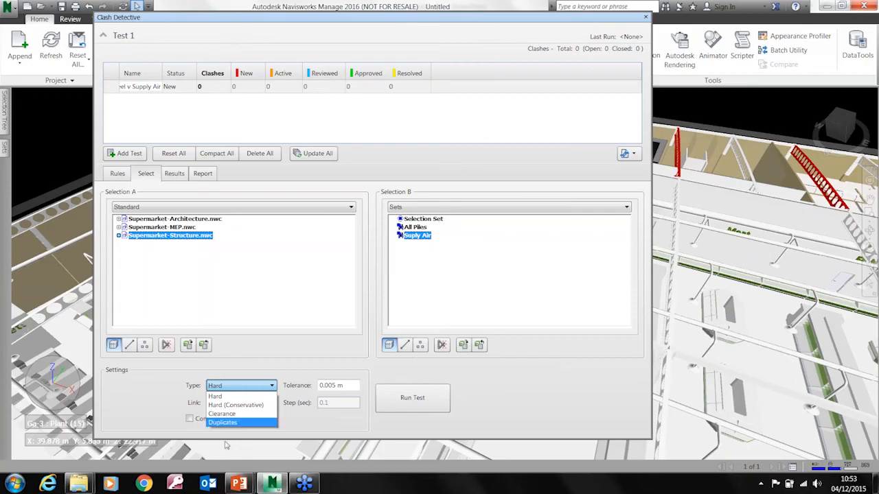
Review the test's link options, keep the link at None, and run the Steel v Supply Air test
left_click(144, 403)
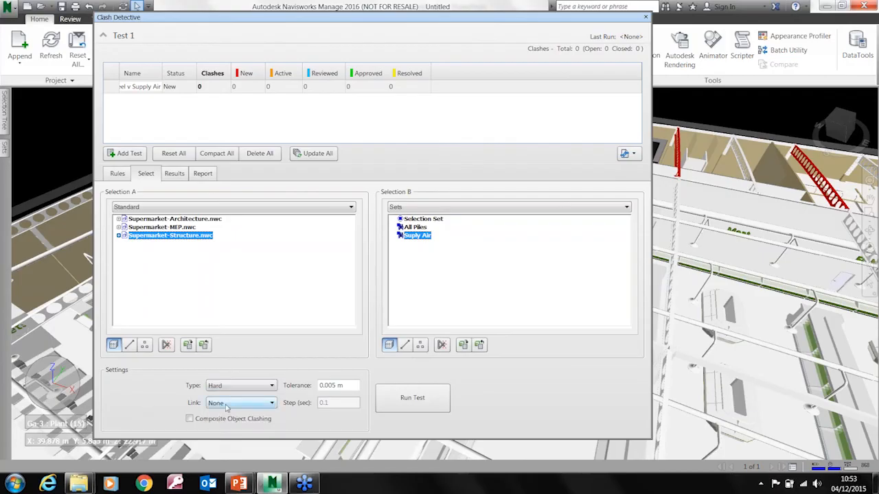
left_click(226, 405)
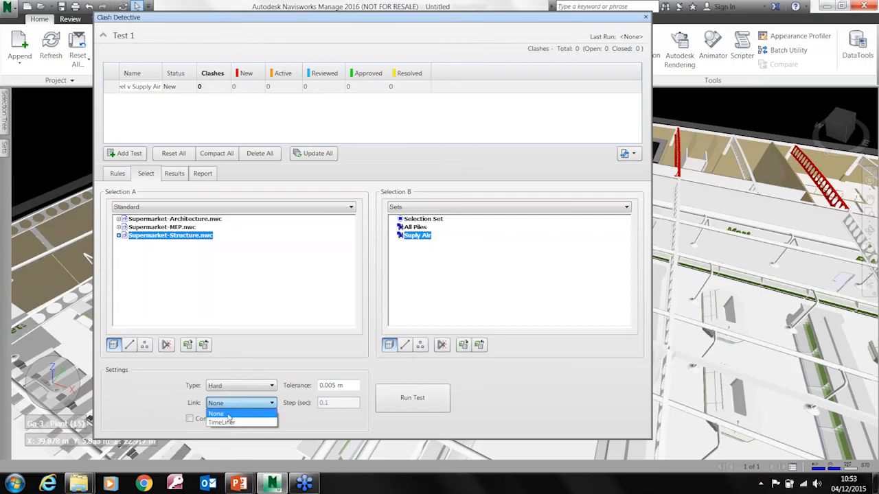
left_click(166, 403)
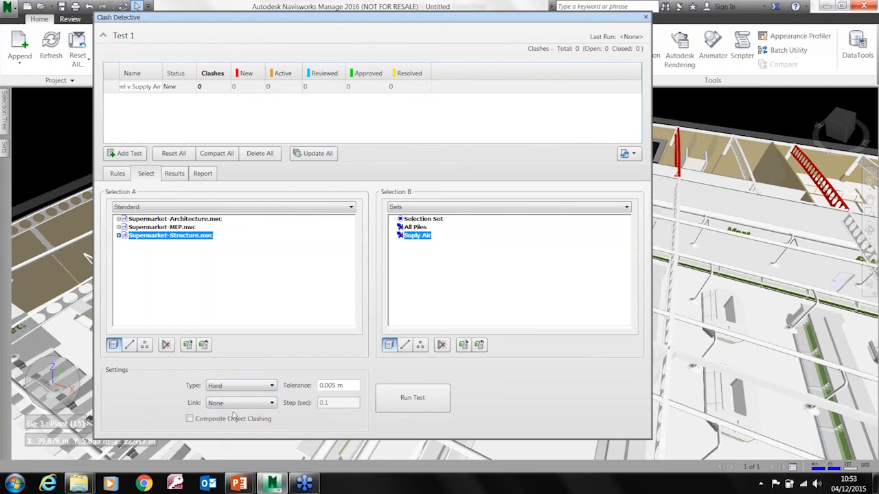
left_click(412, 400)
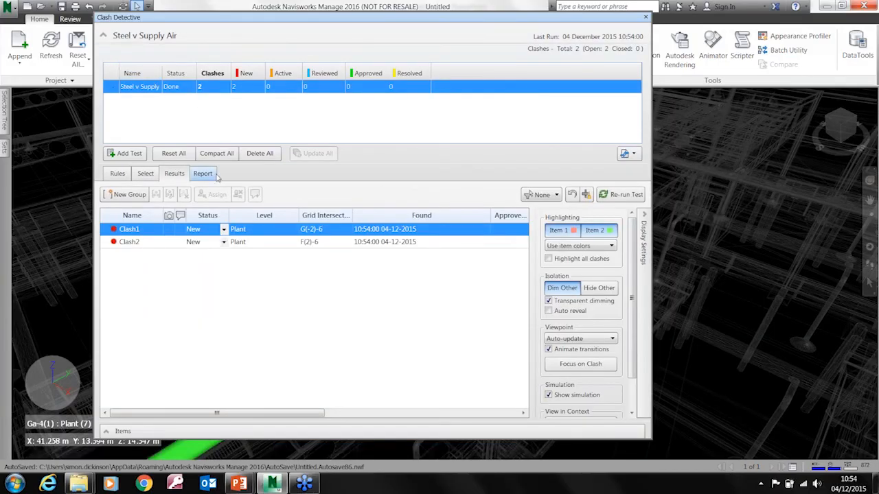
Move Clash Detective clear of the model, frame Clash1 close up, and compare it with Clash2
left_click_drag(268, 22, 461, 273)
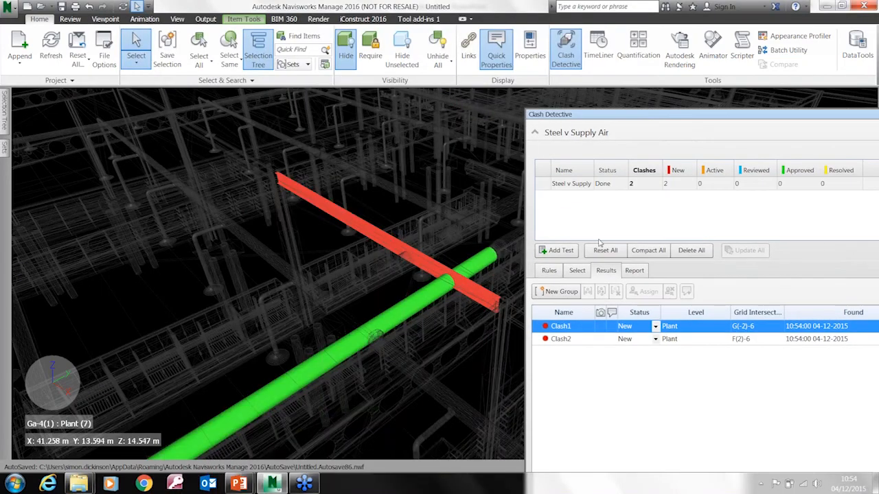
scroll(419, 307, "up", 6)
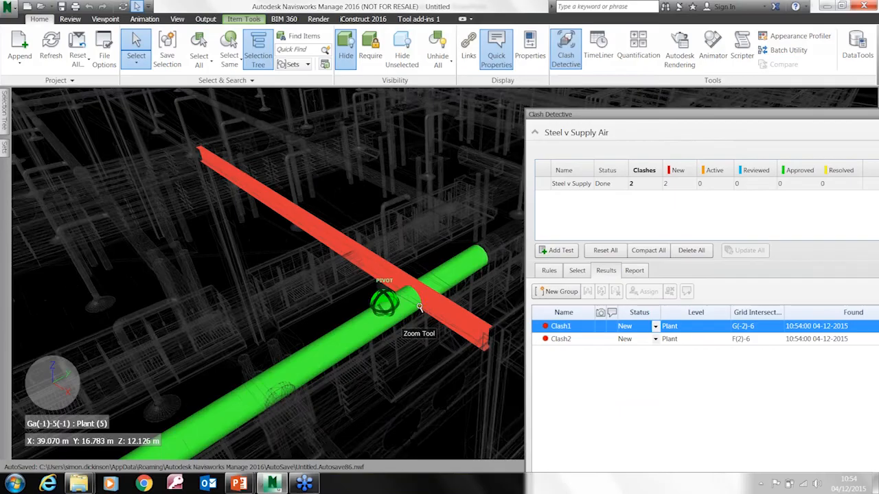
scroll(419, 307, "up", 4)
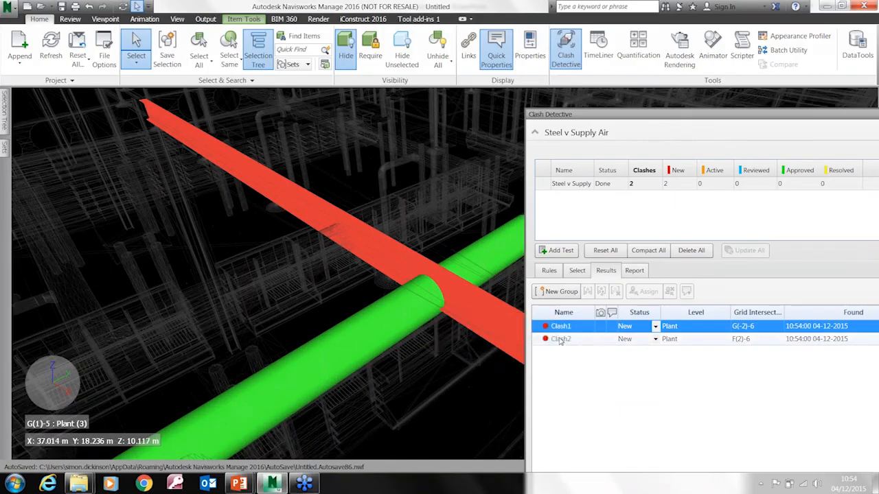
left_click(560, 340)
left_click(553, 327)
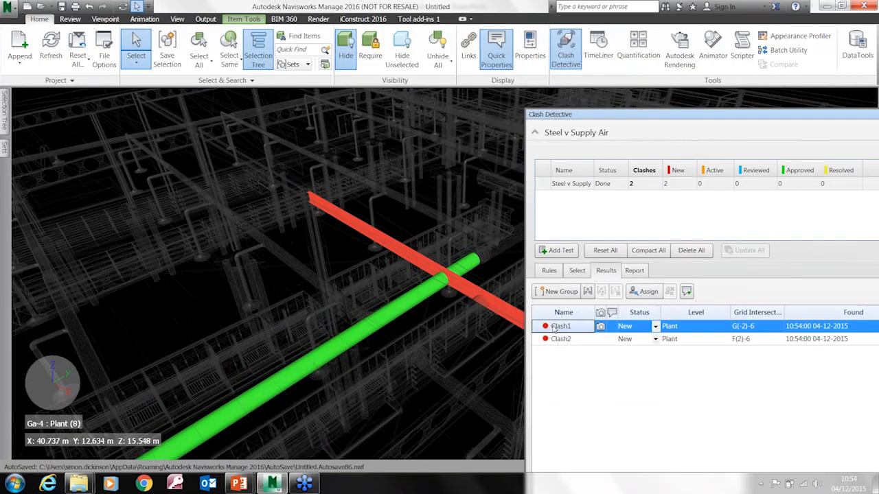
left_click(560, 339)
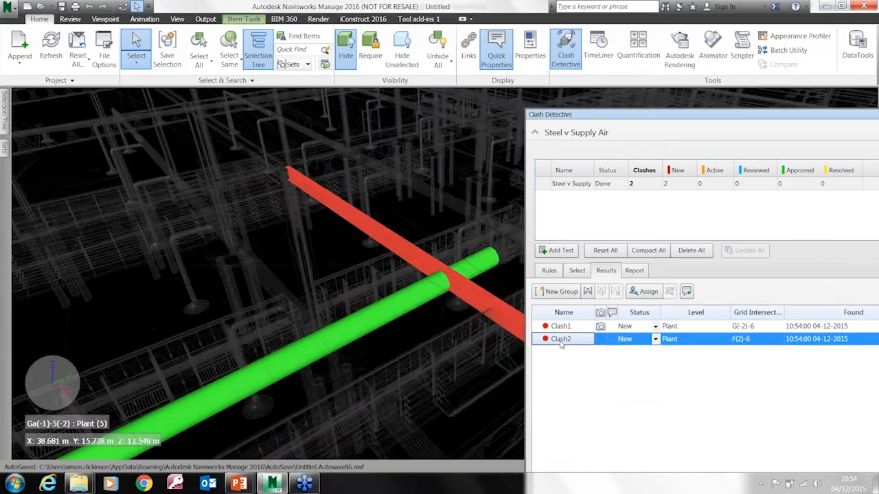
left_click(560, 327)
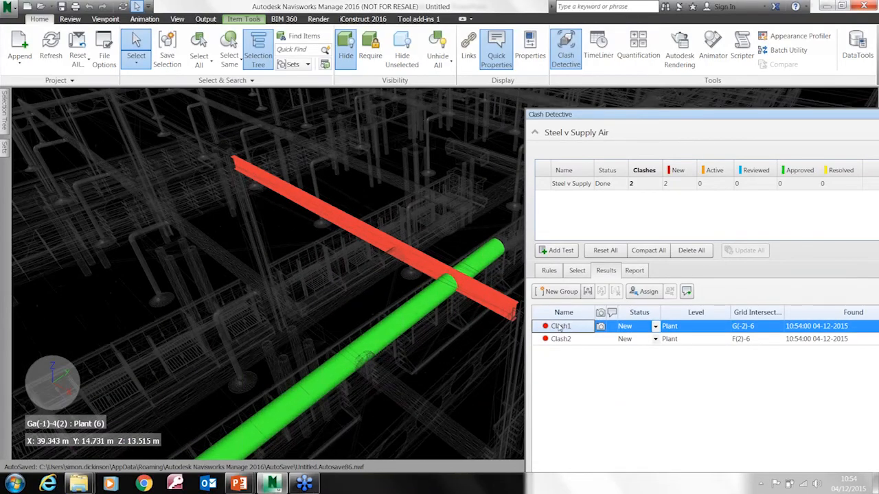
Orbit and zoom in on Clash2 to frame the beam and duct intersection, and compare it with Clash1
left_click(558, 341)
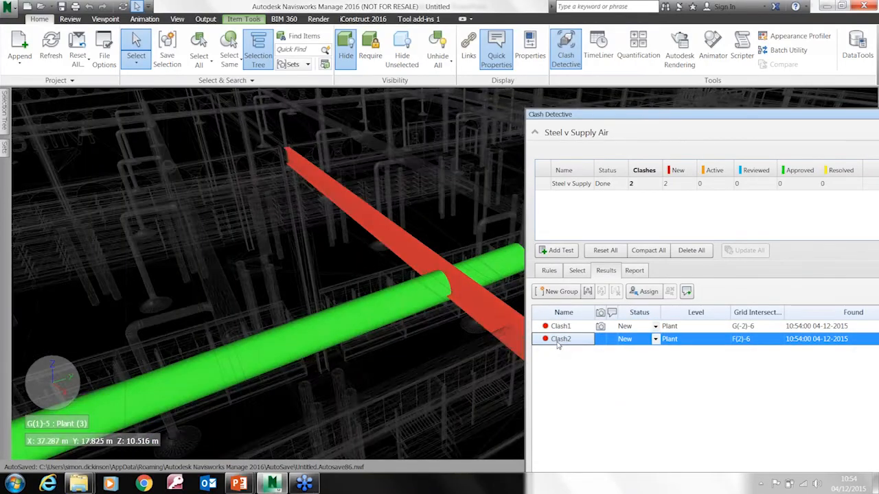
middle_click_drag(431, 334, 466, 288, "shift")
scroll(478, 284, "up", 3)
scroll(473, 285, "up", 3)
left_click(560, 327)
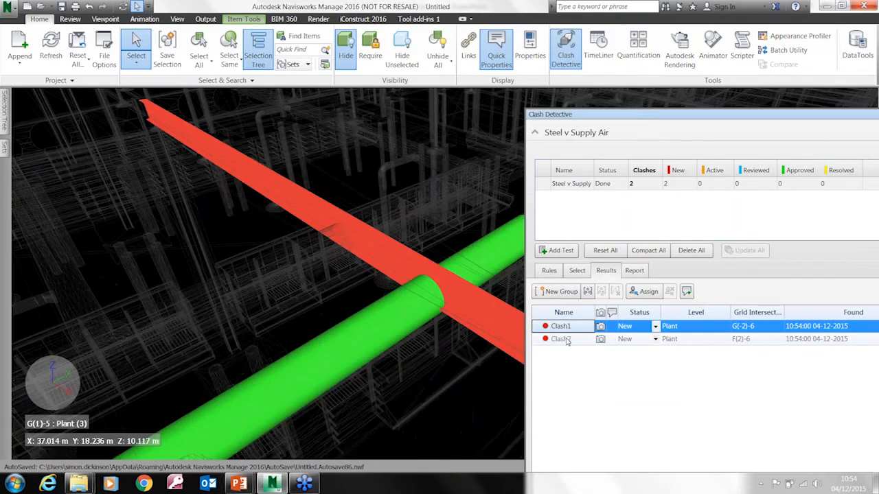
left_click(561, 339)
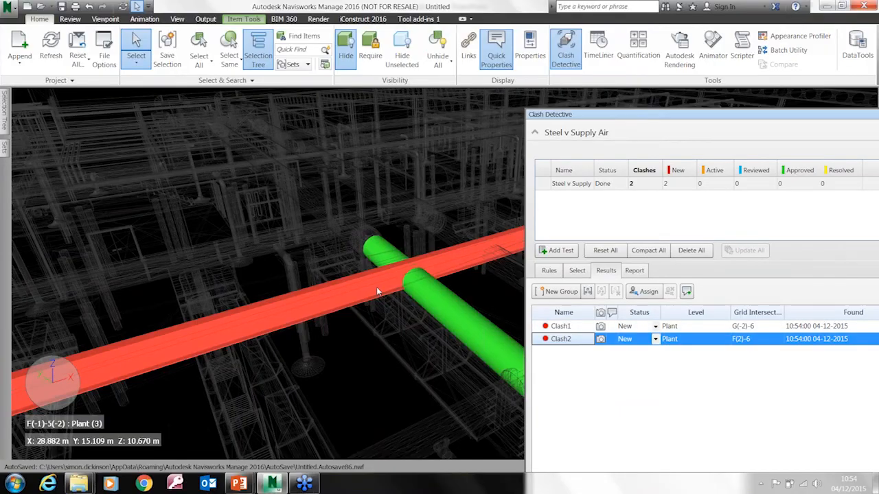
Bring Clash Detective back into full view and review Clash1's available actions and status choices, keeping the status at New
left_click_drag(624, 120, 287, 95)
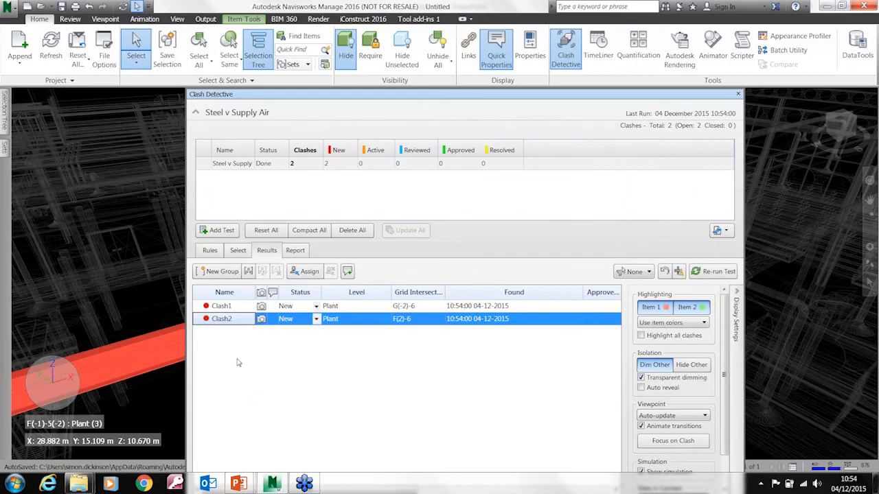
left_click(221, 308)
right_click(221, 308)
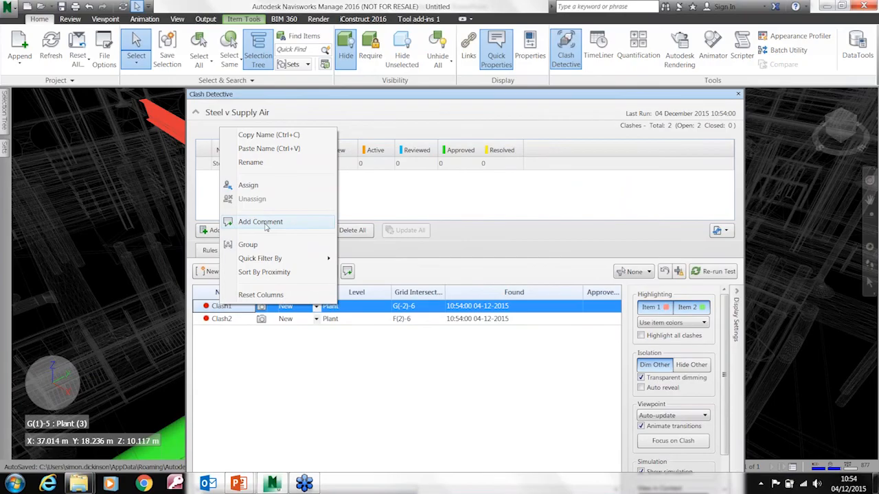
left_click(366, 371)
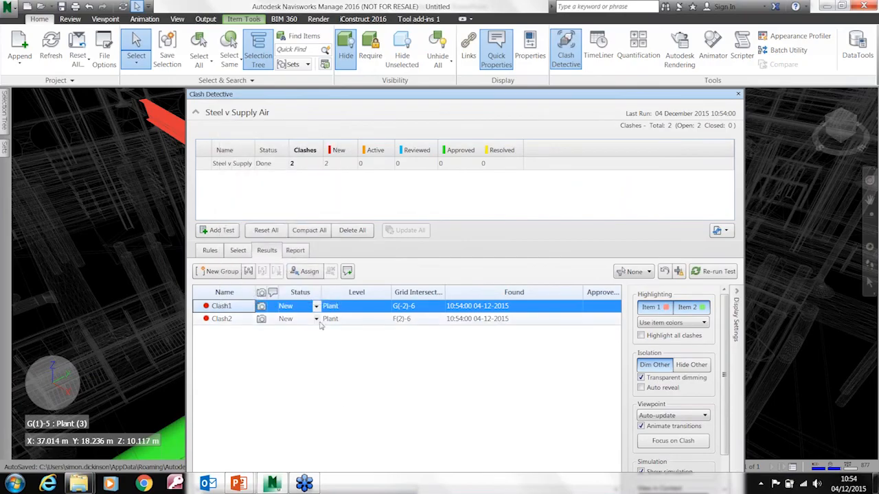
left_click(309, 311)
left_click(315, 307)
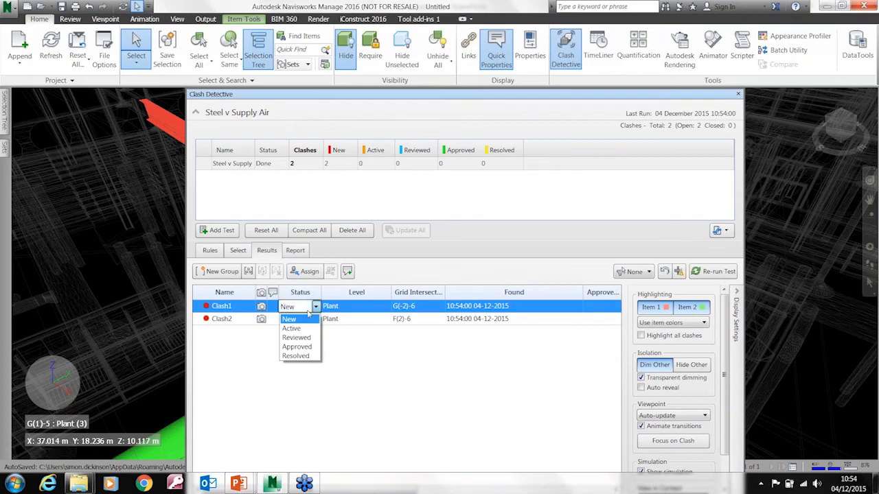
left_click(347, 284)
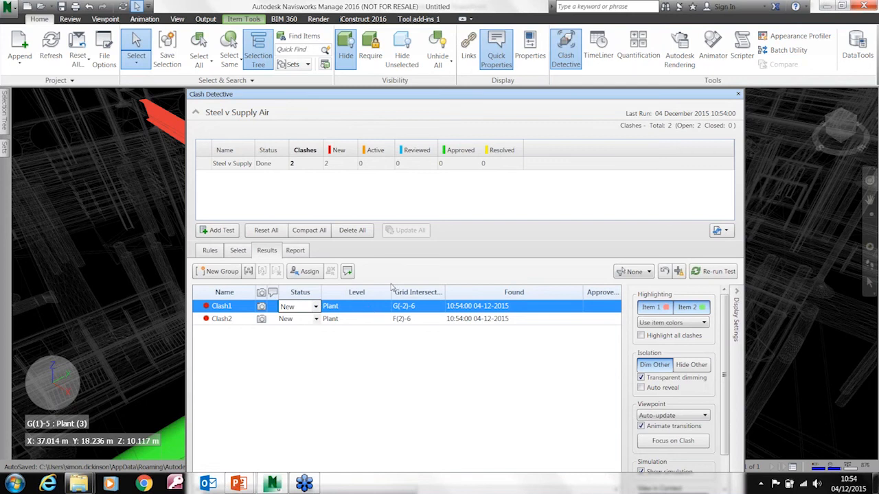
Assign Clash1 to the responsible person by full name, with the note "Please can you resolve"
left_click(303, 274)
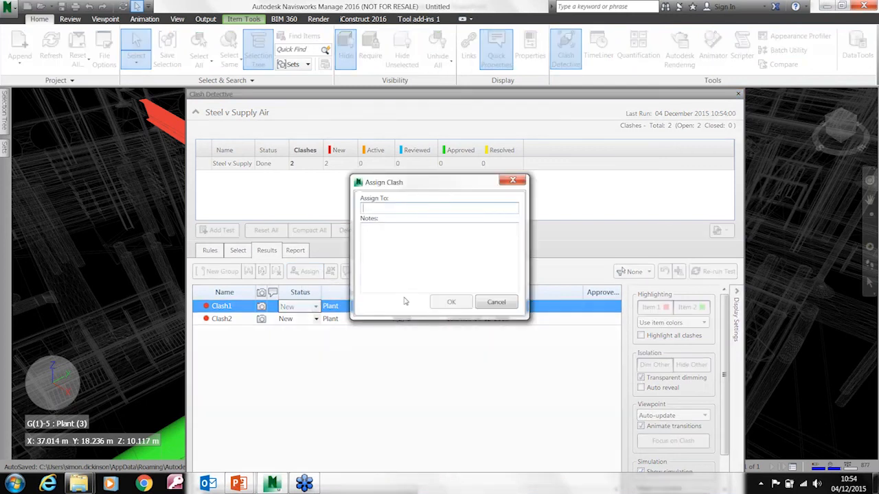
key("Tab")
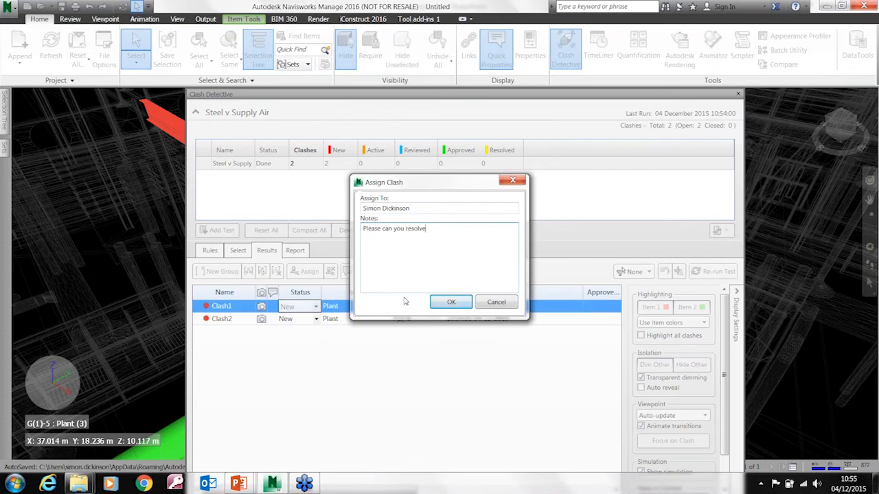
left_click(459, 304)
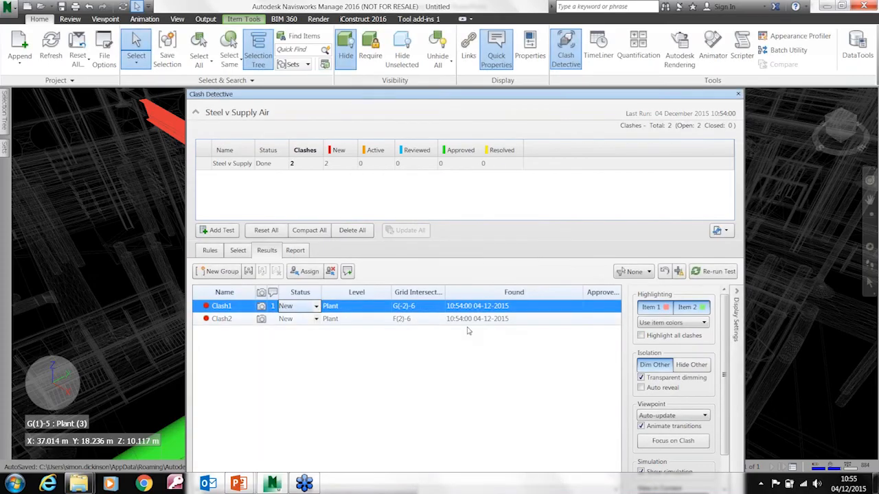
Assign Clash2 to the responsible person by full name, with the note "Please fix"
left_click(336, 321)
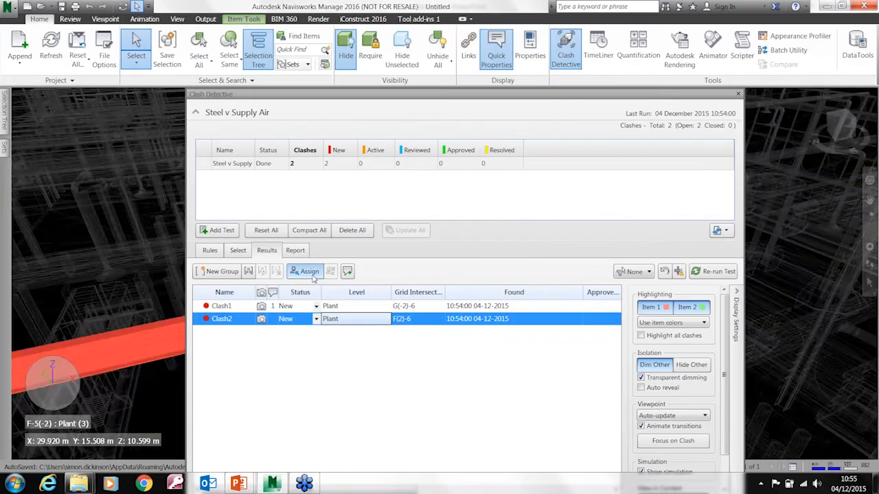
left_click(305, 271)
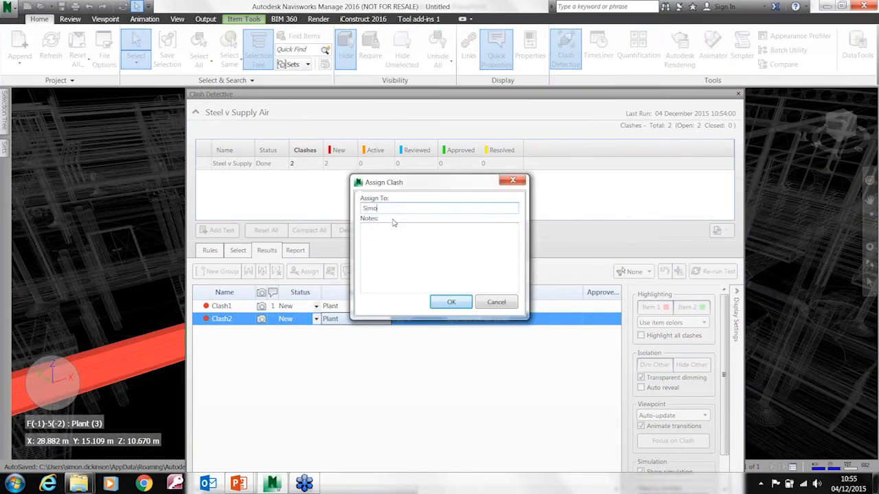
key("Tab")
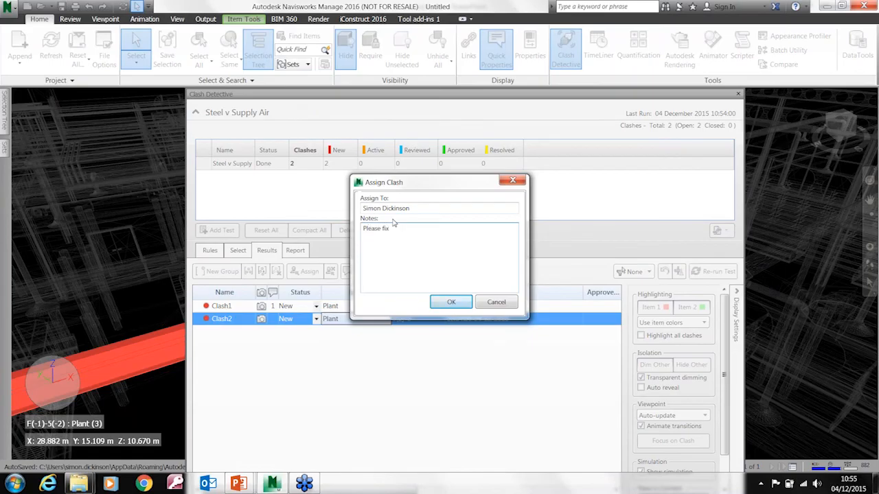
left_click(450, 302)
Write the current test's clash report in HTML (Tabular) format, saving it to the Desktop as Steel v Supply Air.html
left_click_drag(421, 101, 420, 82)
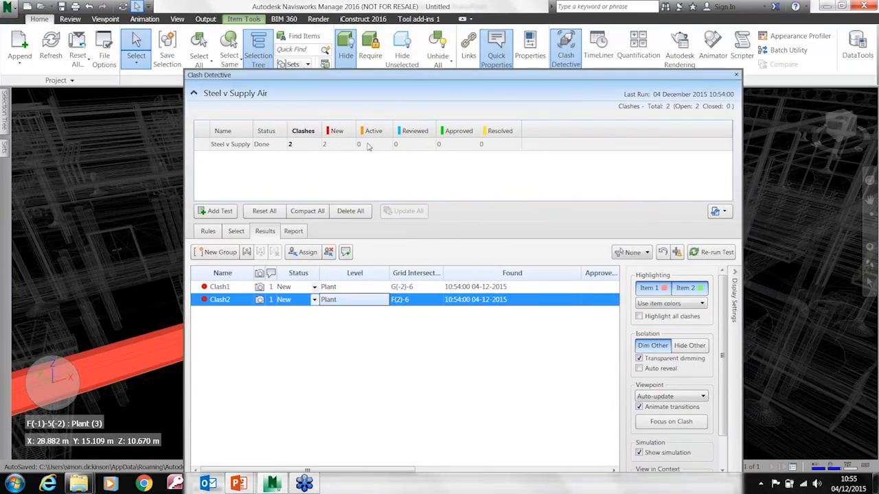
left_click(293, 232)
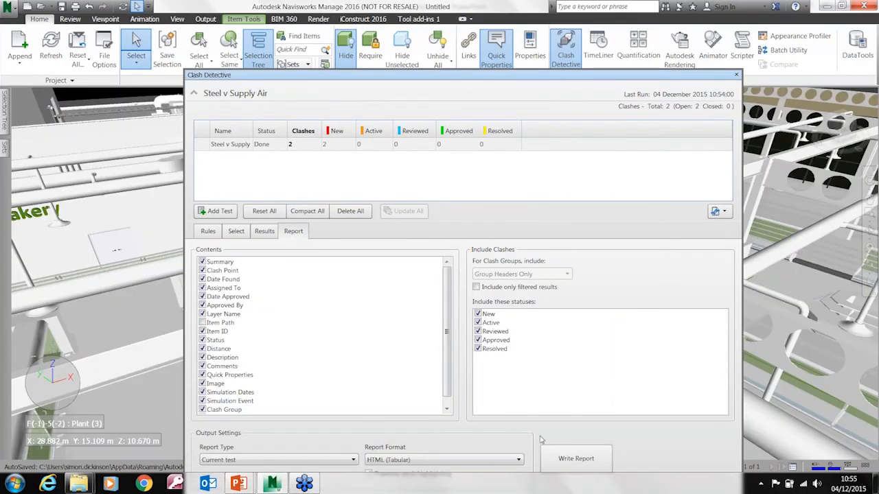
left_click(576, 458)
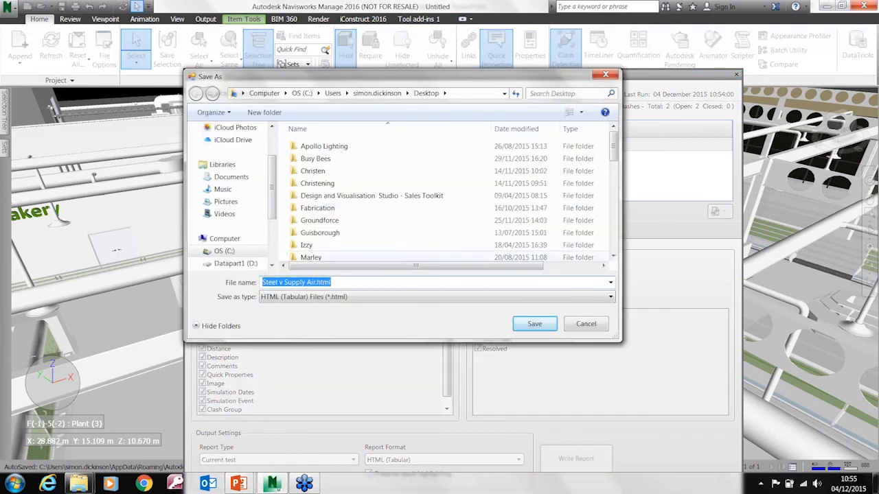
left_click(535, 325)
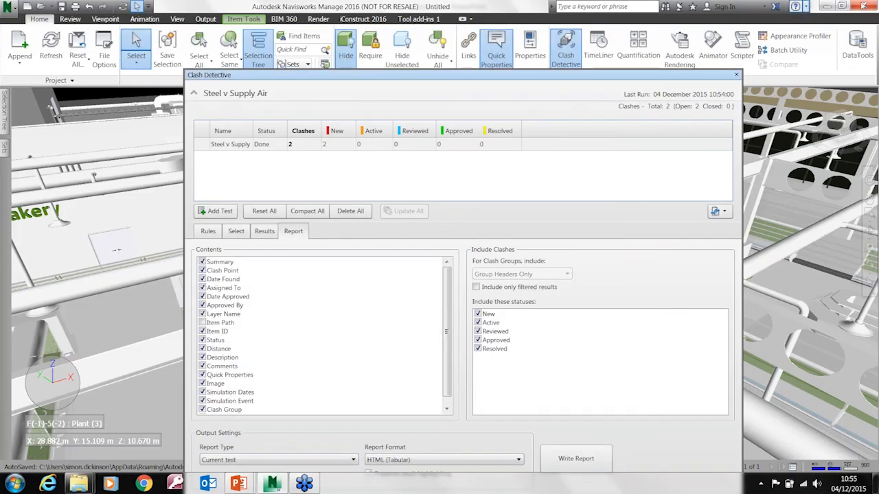
Minimise Navisworks, PowerPoint and the open Explorer windows to reach the desktop
left_click(828, 7)
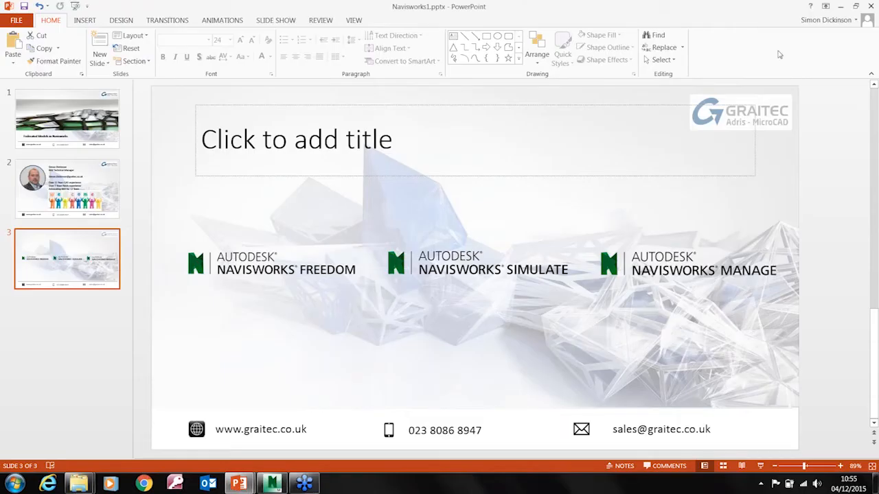
left_click(841, 7)
left_click(841, 7)
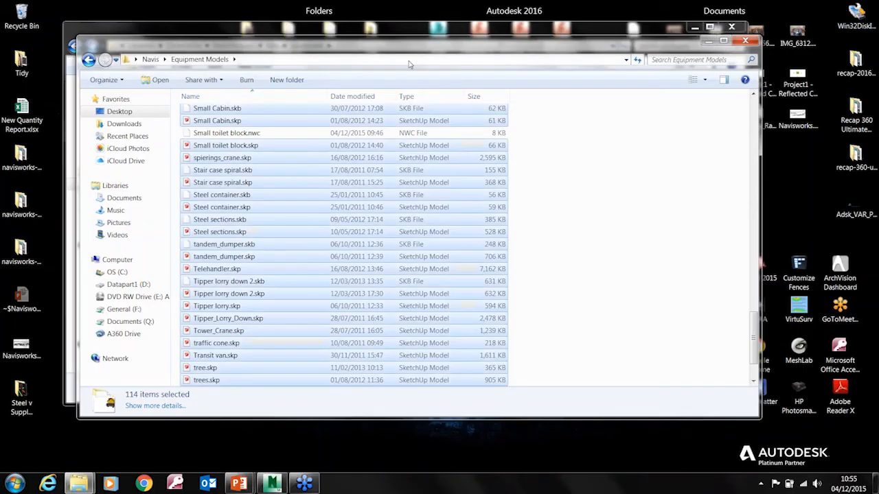
left_click(708, 41)
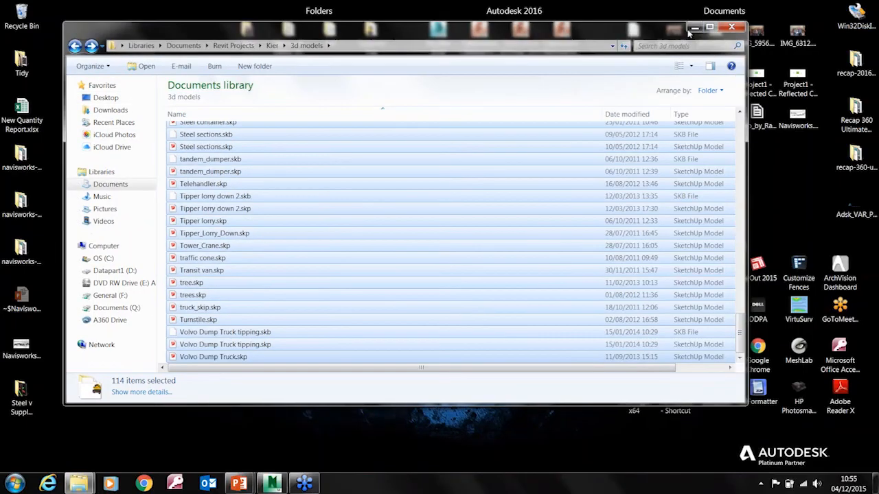
left_click(695, 26)
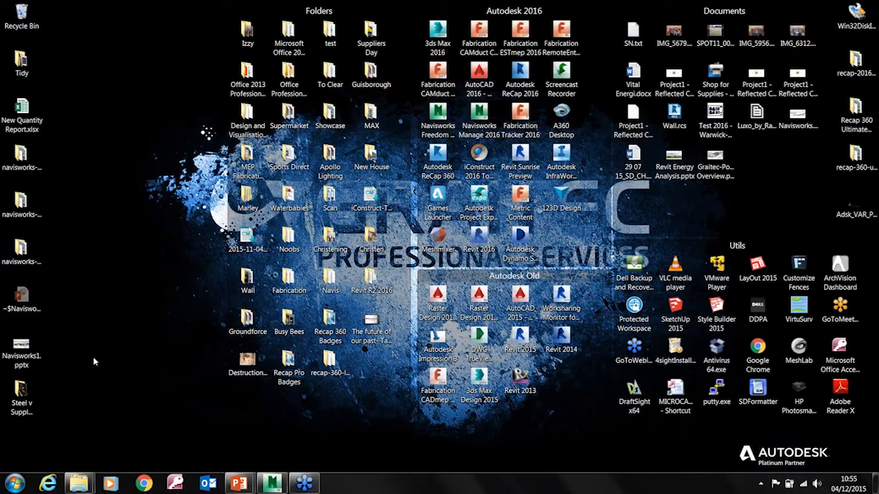
Open the Steel v Supply Air.html report from the desktop and view Clash1's image at full size
double_click(21, 445)
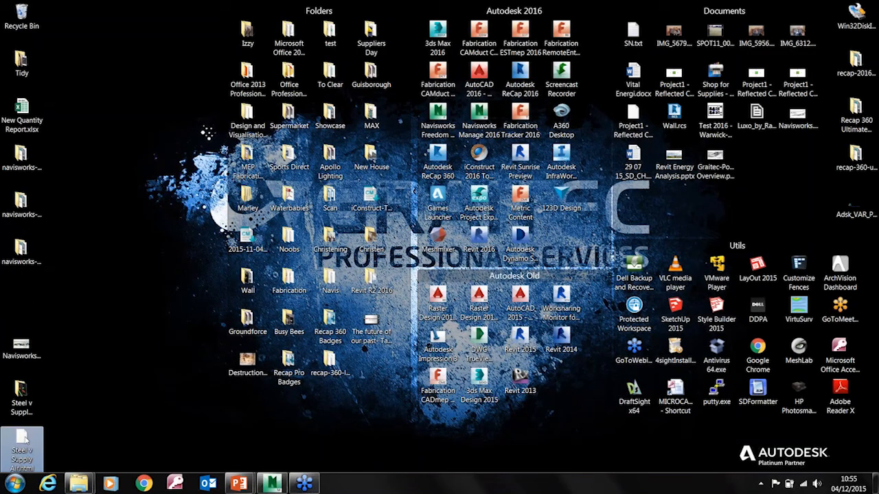
left_click(672, 28)
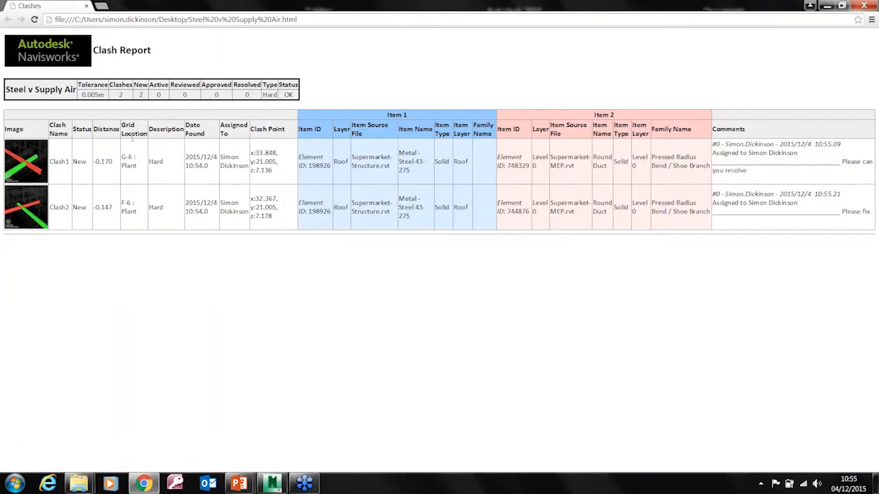
left_click(34, 168)
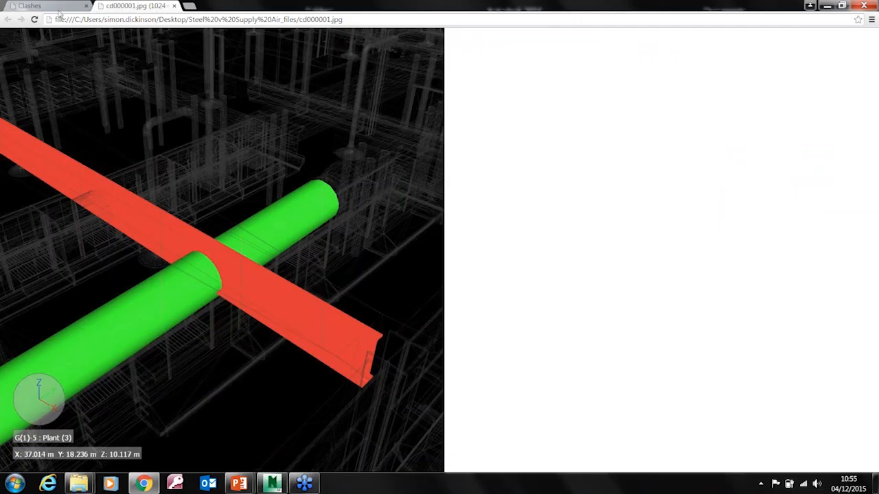
View Clash2's image from the report, compare it with Clash1's image, and return to the report table
left_click(81, 7)
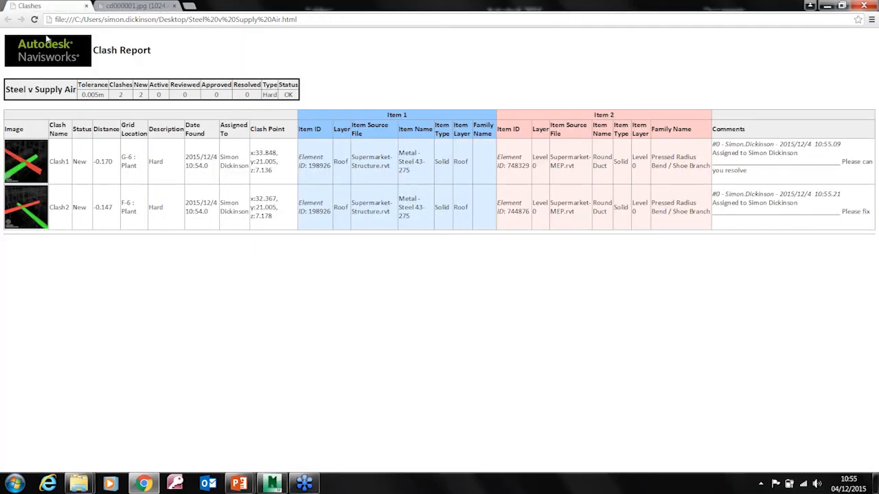
left_click(20, 206)
left_click(197, 5)
left_click(167, 5)
left_click(200, 6)
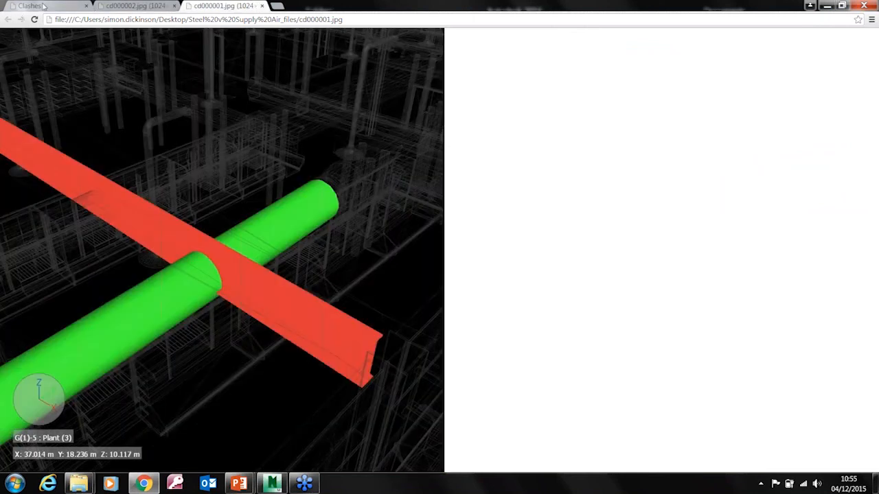
left_click(43, 7)
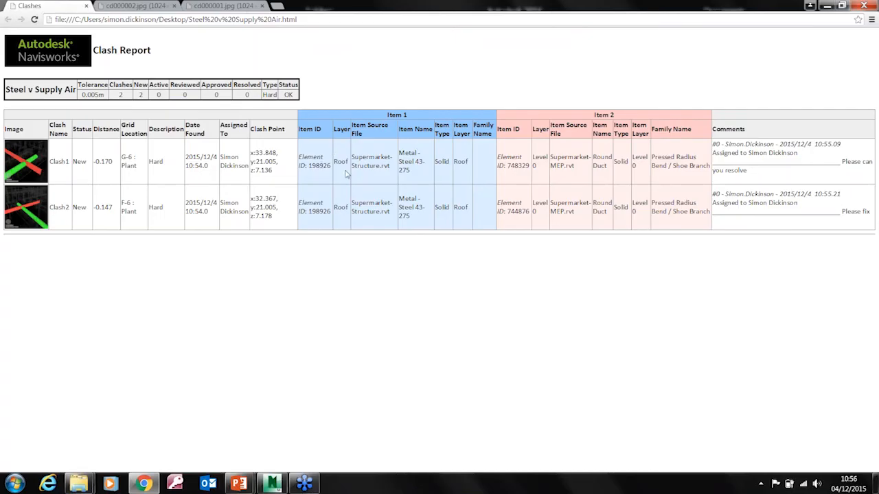
Examine the clash item details and assignment comments in the report table, and close the browser
key("ctrl")
key("ctrl")
key("ctrl")
key("ctrl")
key("ctrl")
left_click_drag(774, 144, 723, 145)
left_click_drag(799, 154, 746, 158)
left_click(846, 164)
left_click(864, 6)
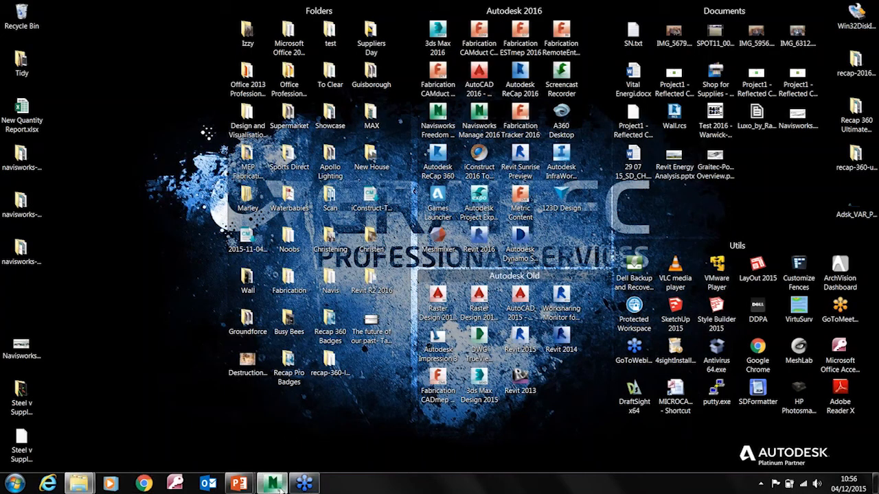
Switch back to Navisworks and close the Clash Detective window
left_click(271, 484)
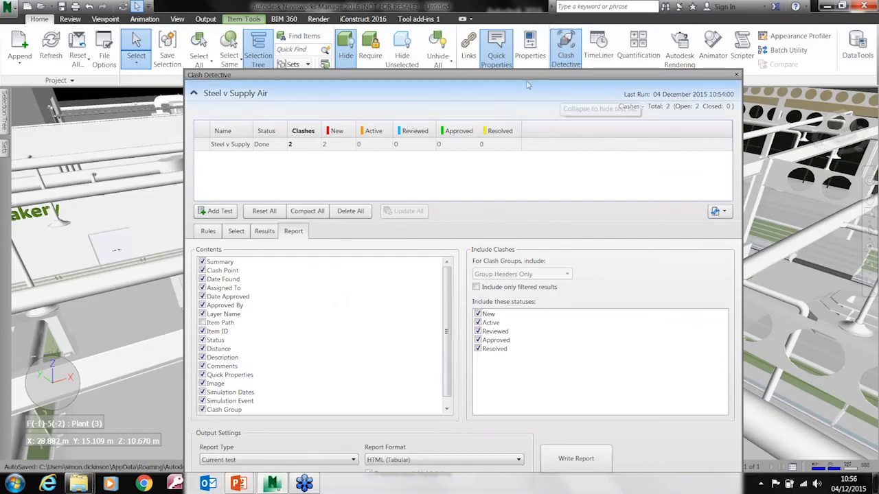
left_click_drag(526, 78, 511, 44)
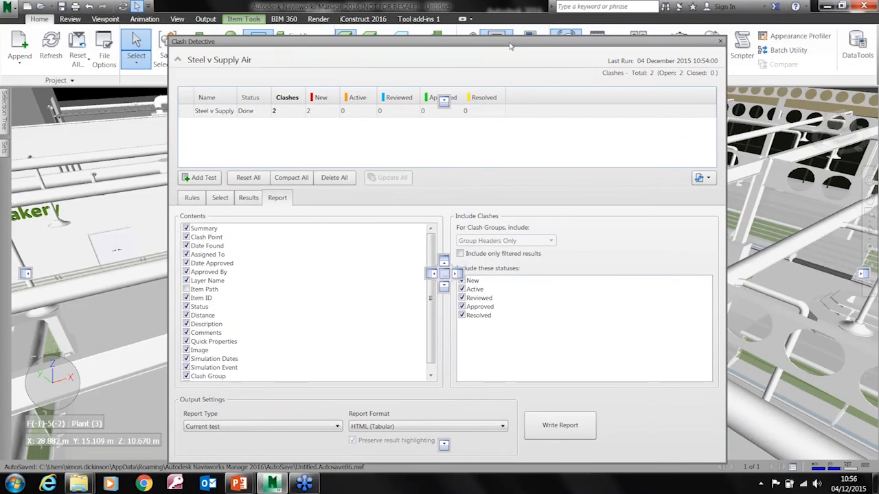
left_click(721, 42)
Save the model as Untitled.nwf in the Navis folder and start a new empty file
left_click(8, 13)
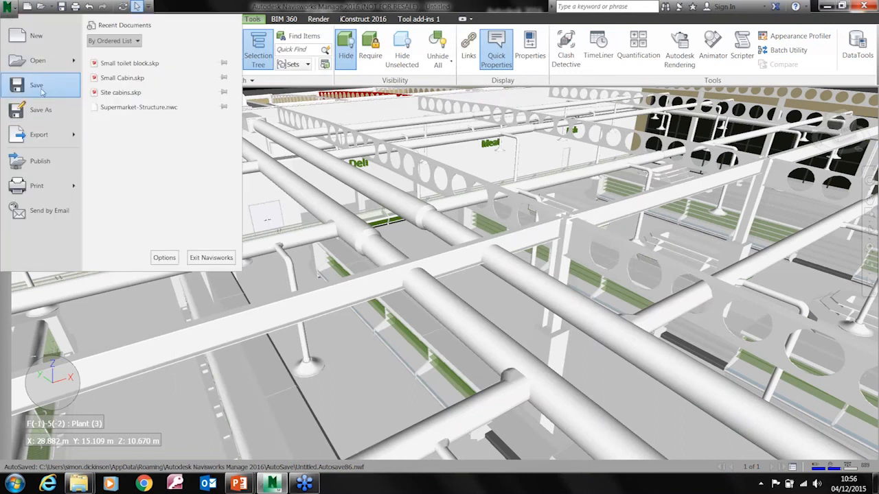
left_click(37, 86)
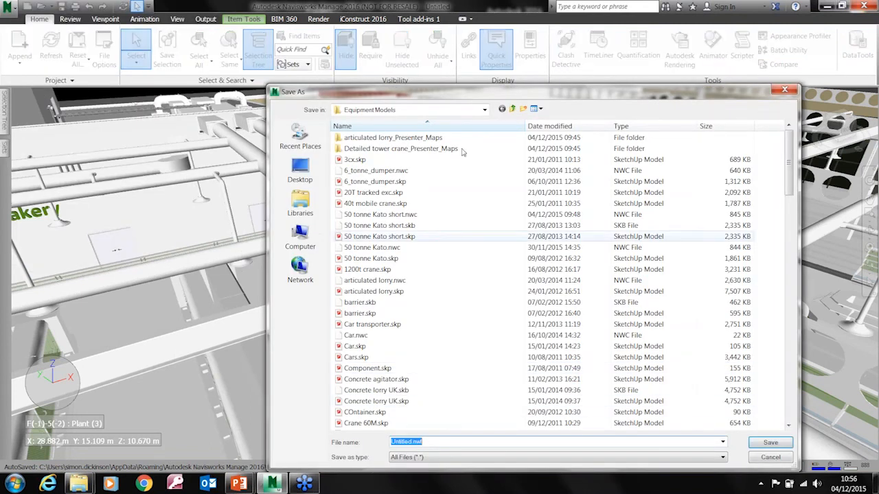
left_click(512, 109)
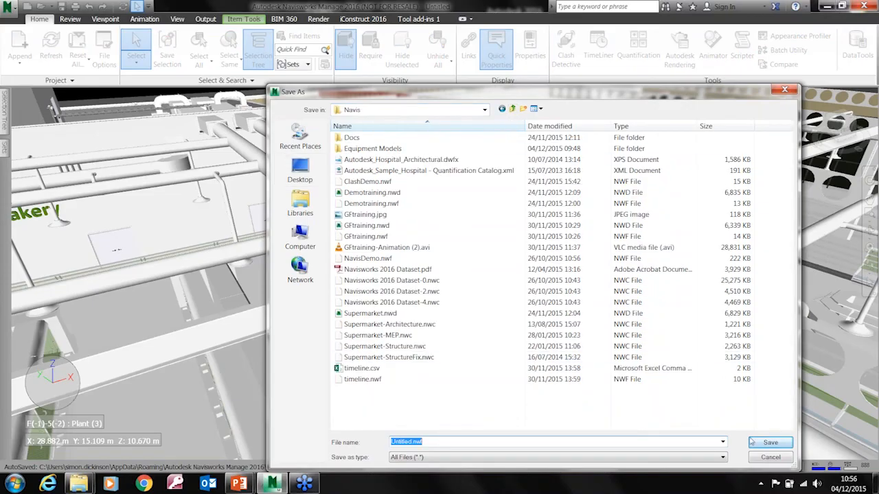
left_click(775, 444)
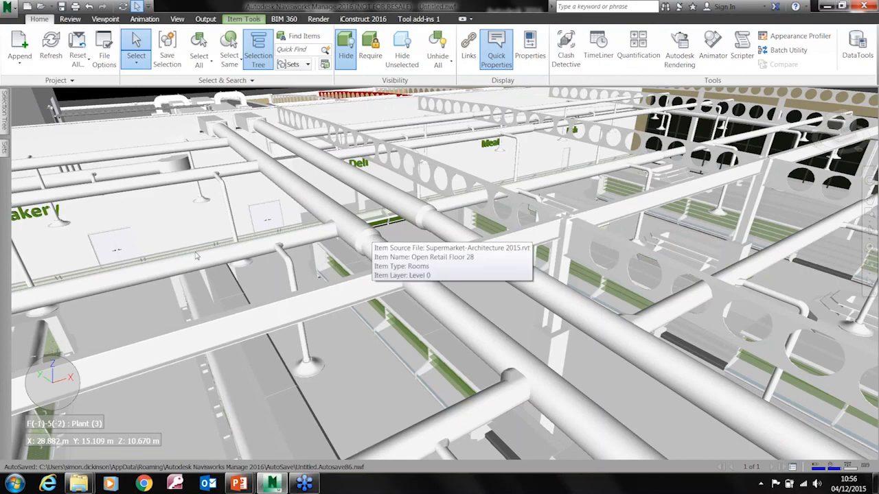
left_click(8, 7)
left_click(18, 42)
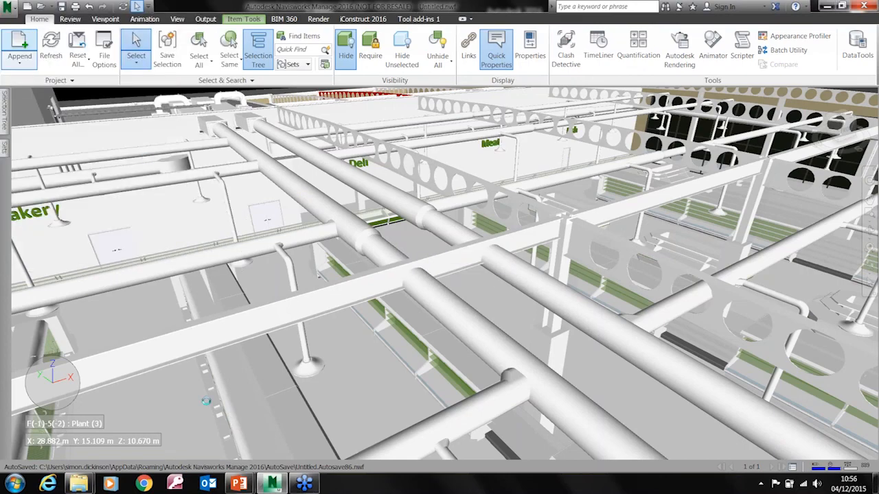
Switch to the Equipment Models window in Explorer and go back to its parent Navis folder
mouse_move(80, 485)
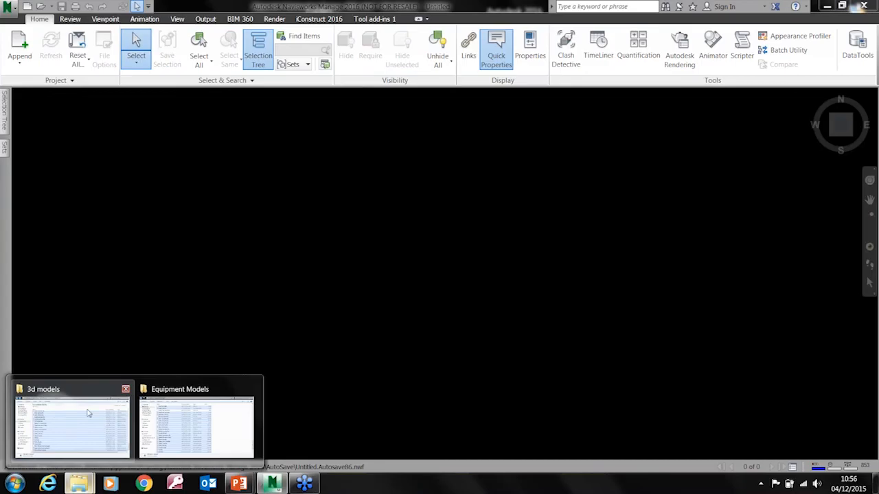
mouse_move(87, 412)
mouse_move(180, 415)
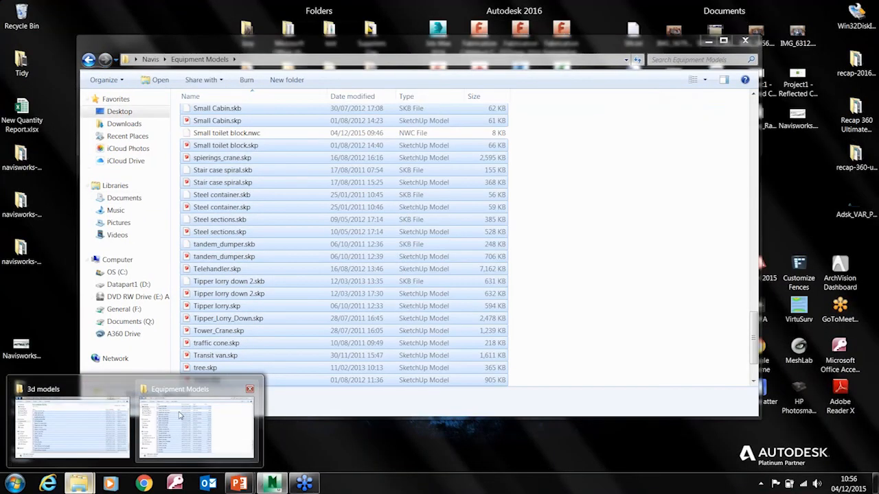
left_click(180, 415)
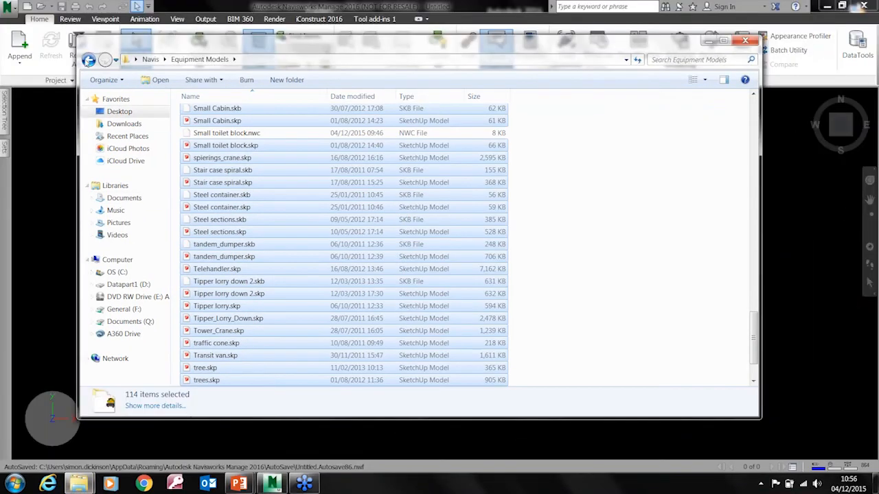
left_click(88, 59)
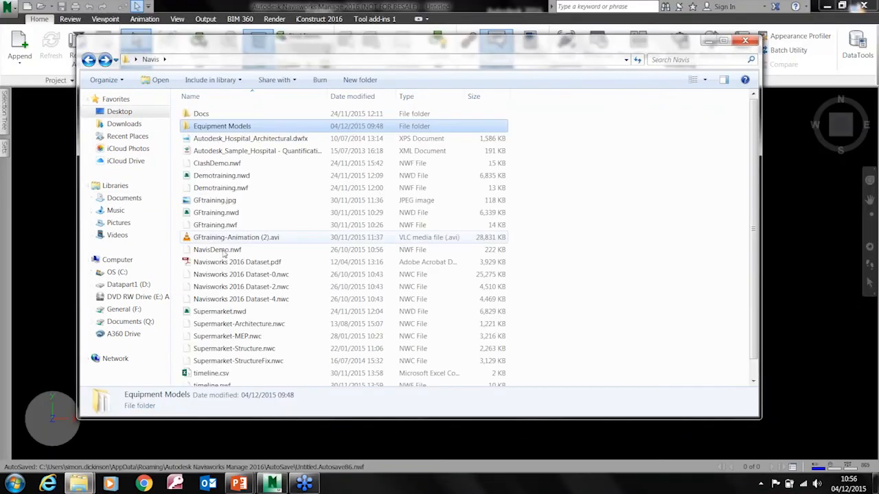
Rename Supermarket-Structure.nwc in the Navis folder as Supermarket-StructureBroken.nwc
left_click(262, 364)
left_click(264, 351)
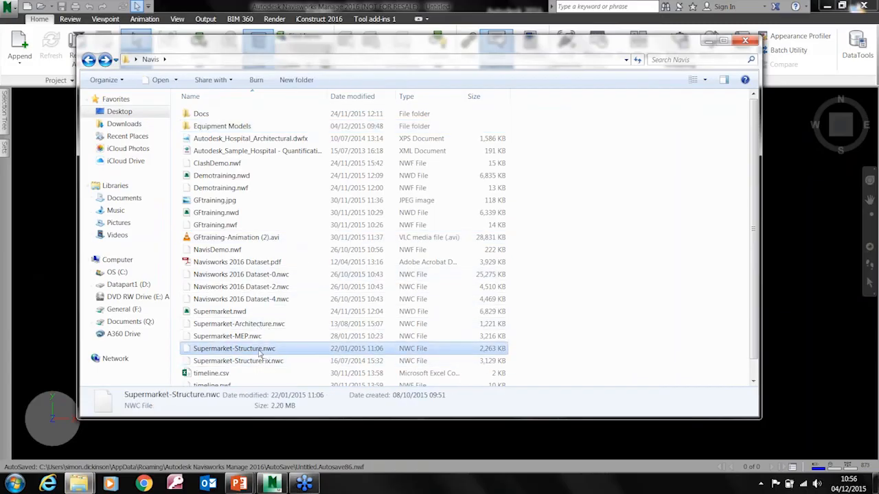
right_click(260, 350)
left_click(305, 330)
left_click(265, 350)
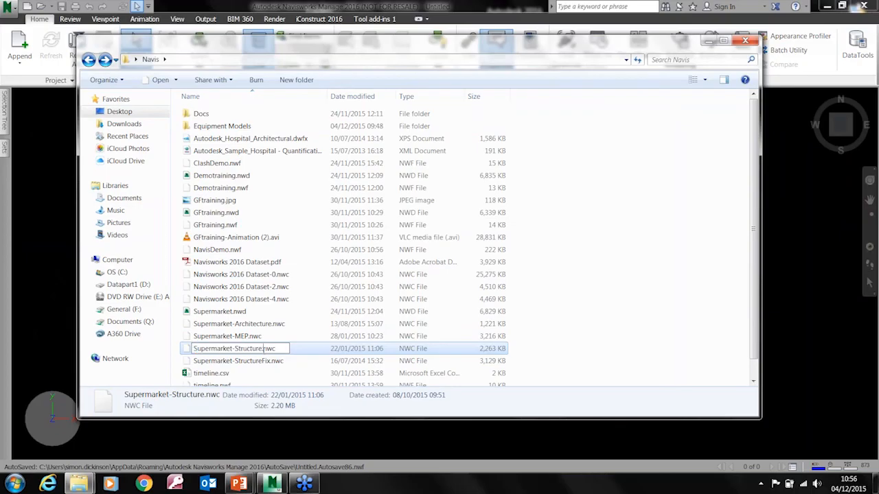
type("Broken")
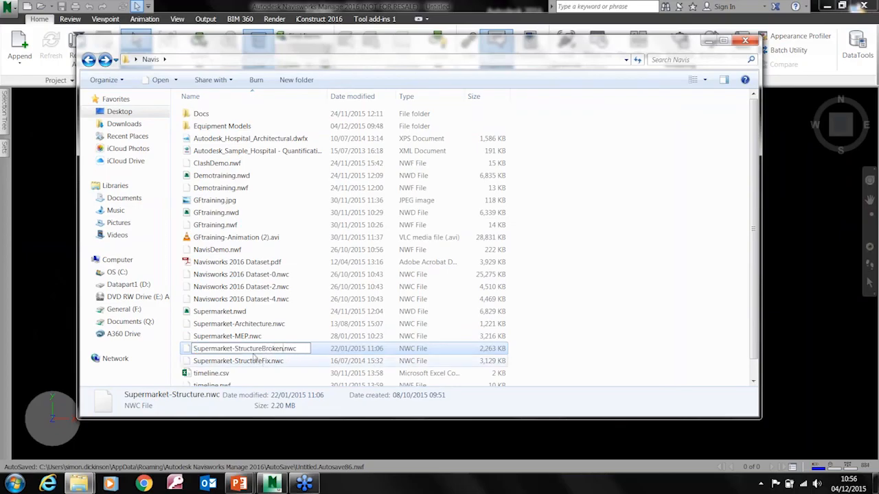
Rename Supermarket-StructureFix.nwc as Supermarket-Structure.nwc so that it replaces the original structure file
left_click(256, 364)
right_click(254, 364)
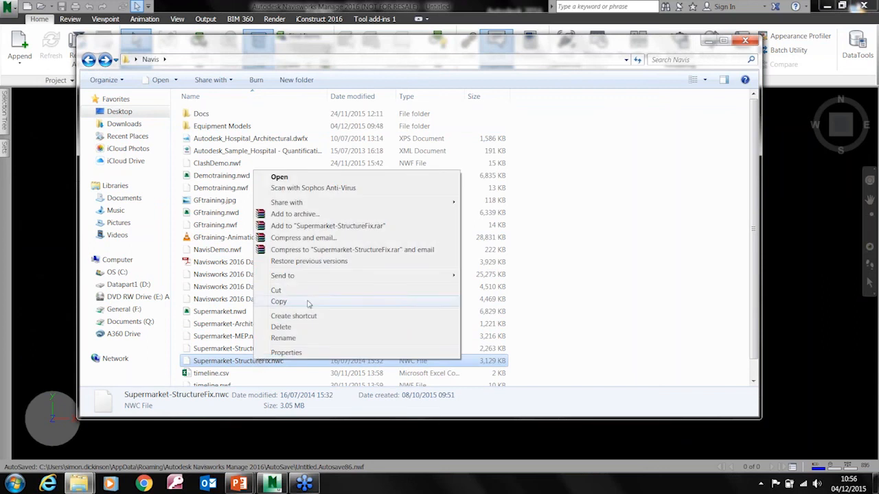
left_click(292, 339)
key("Right")
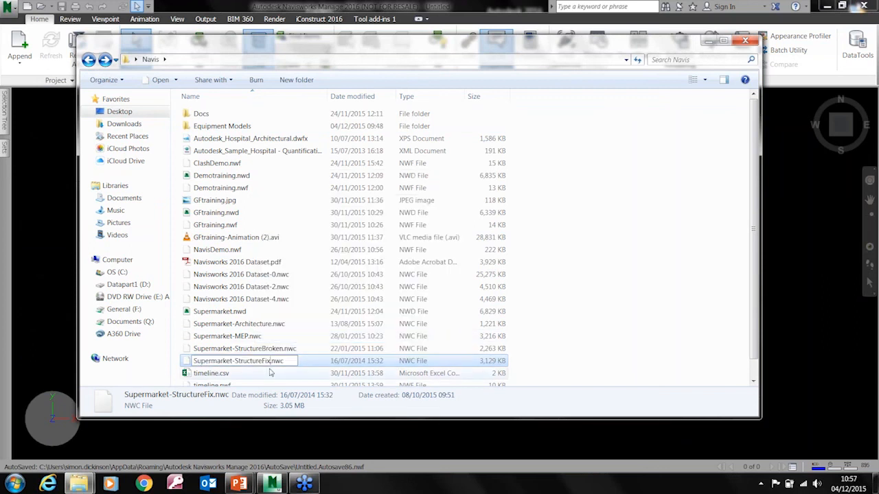
key("BackSpace")
key("BackSpace")
key("BackSpace")
key("Return")
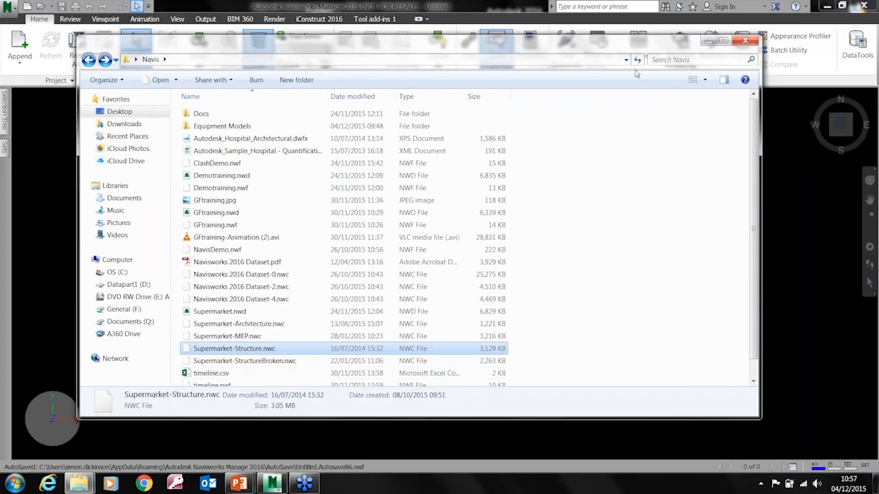
Close the Explorer window, reopen the recent Untitled.nwf in Navisworks and inspect the swapped beam around the ducts
left_click(745, 41)
left_click(19, 55)
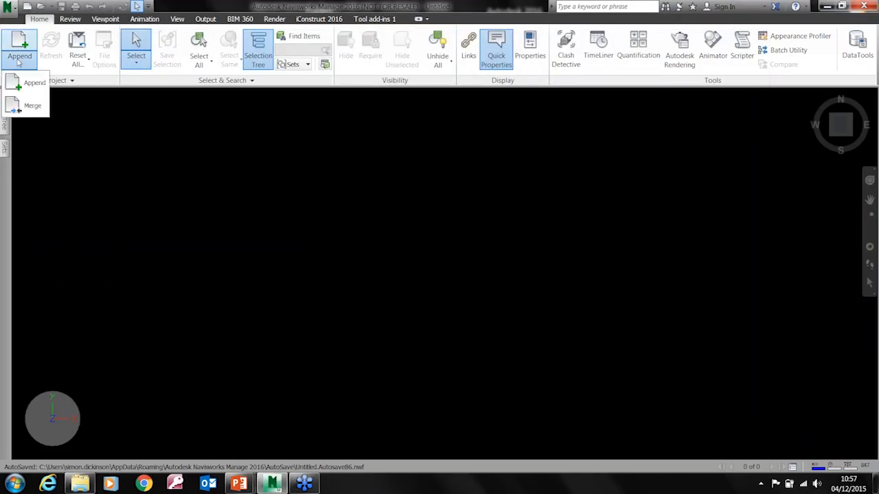
left_click(7, 7)
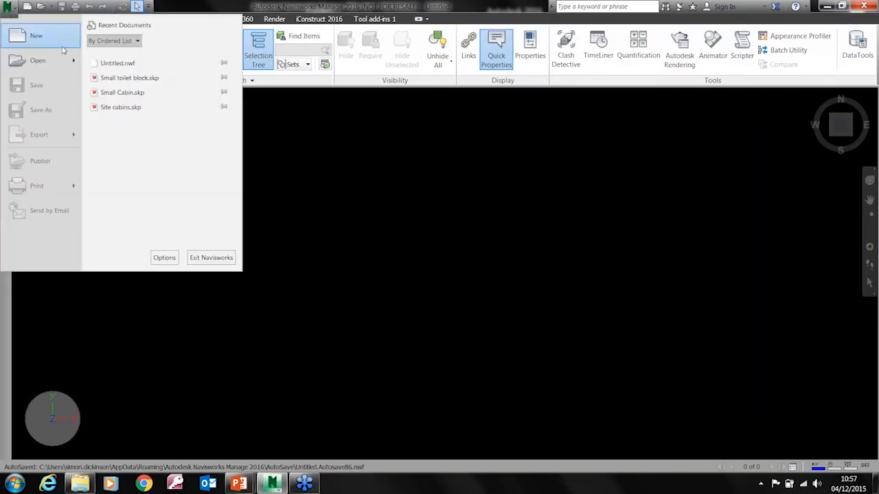
left_click(129, 63)
left_click(456, 274)
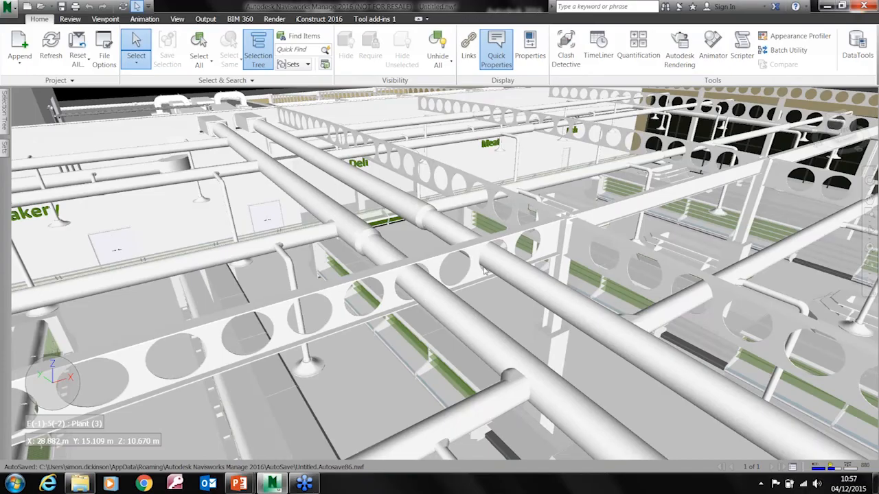
mouse_move(476, 277)
middle_click_drag(446, 272, 488, 263, "shift")
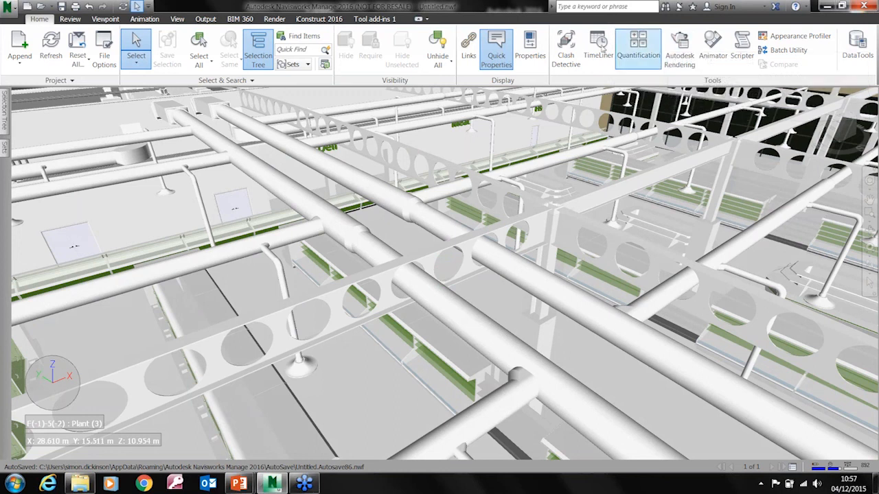
Reopen Clash Detective, show the results of the Steel v Supply Air test and update all tests
left_click(565, 49)
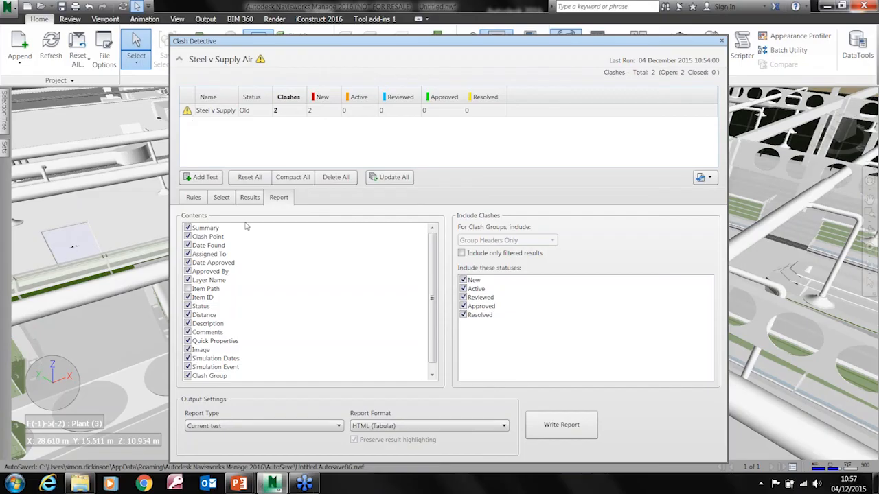
left_click(250, 198)
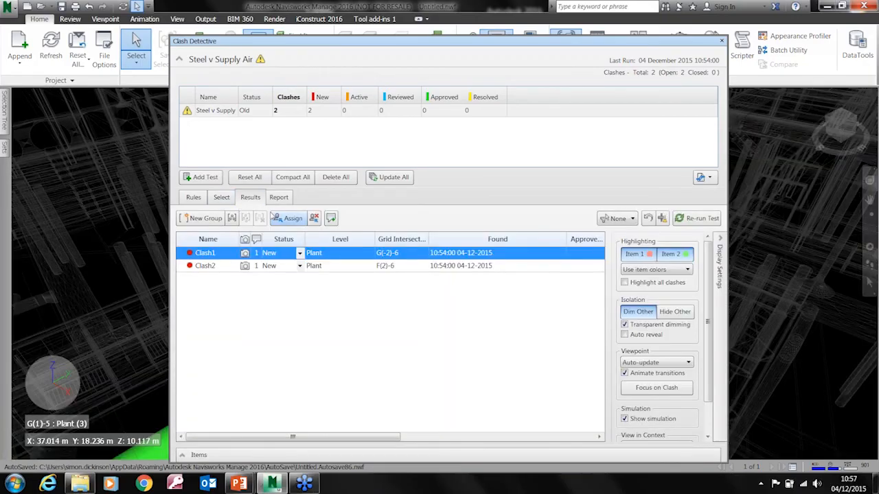
left_click(201, 114)
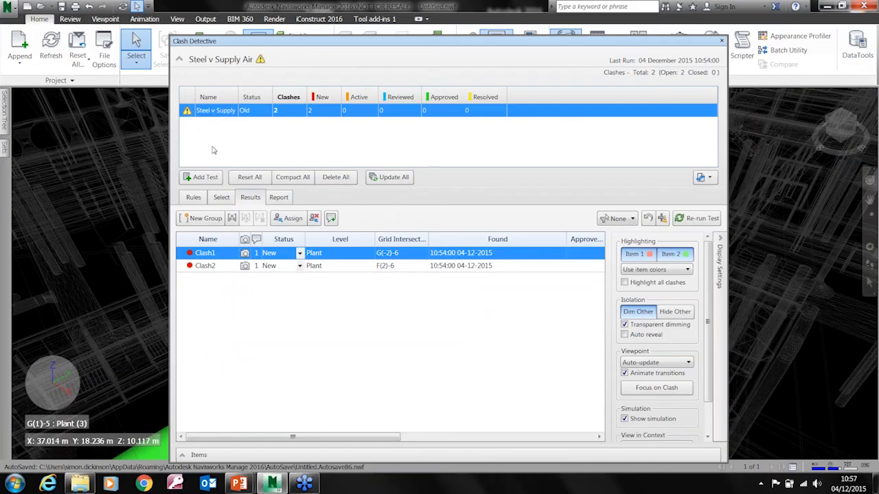
left_click(394, 184)
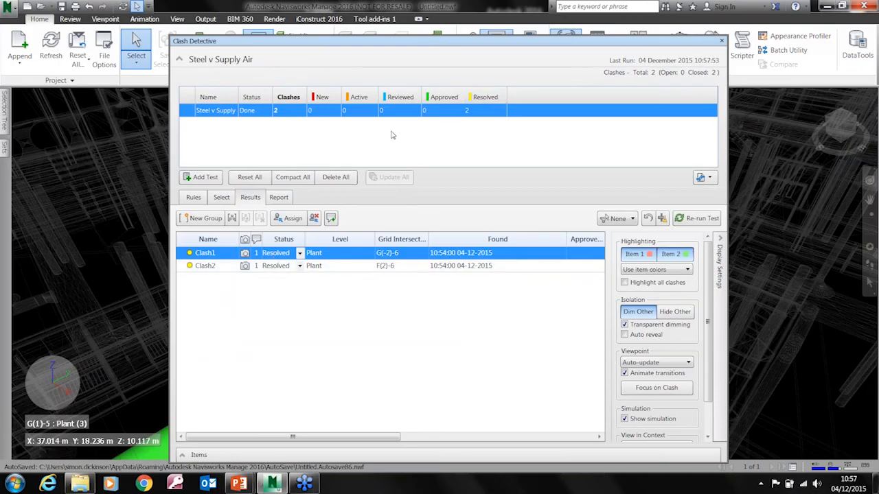
Review the status options available for Clash1, keeping Resolved selected
left_click(484, 118)
left_click(299, 254)
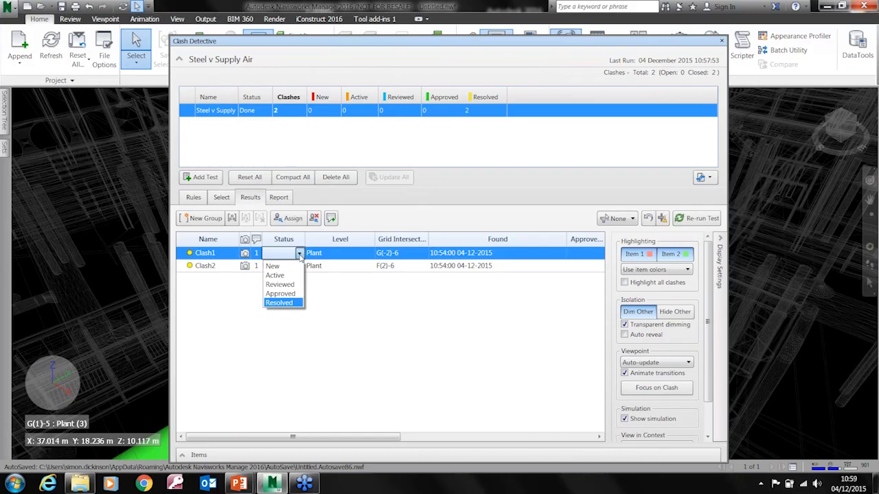
left_click(278, 303)
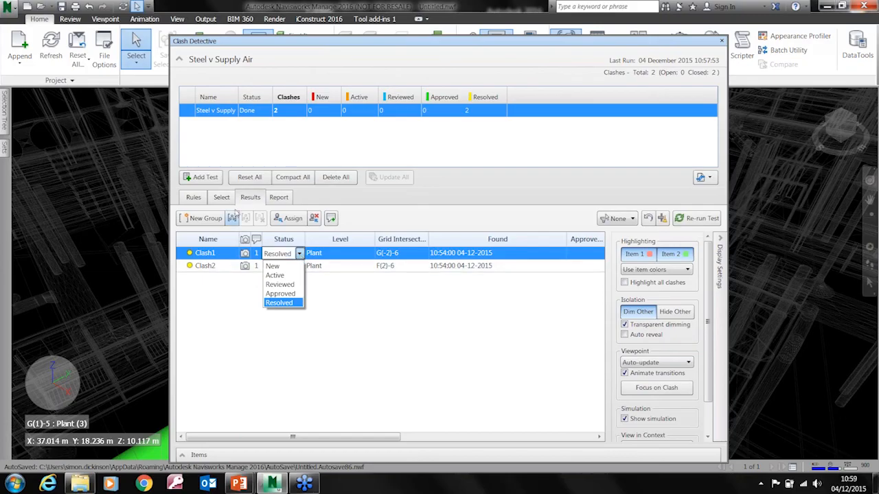
Add a new clash test with the Architecture, MEP and Structure models all selected in both Selection A and Selection B
left_click(221, 197)
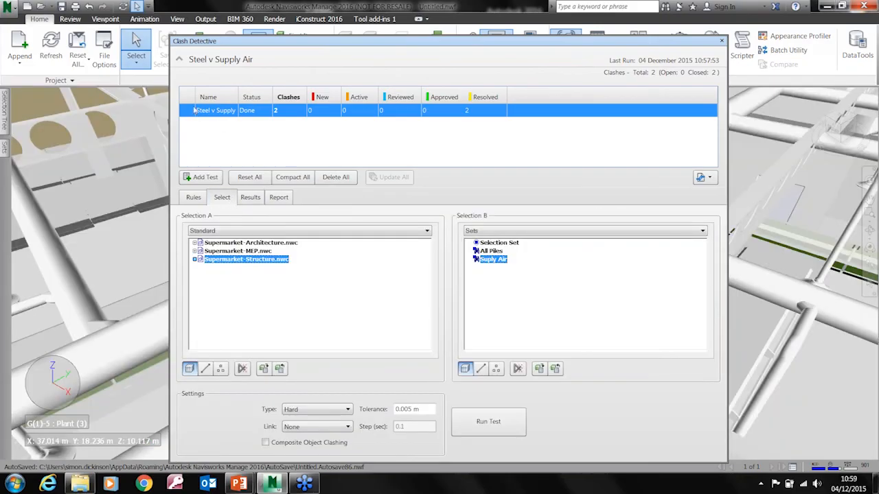
left_click(198, 177)
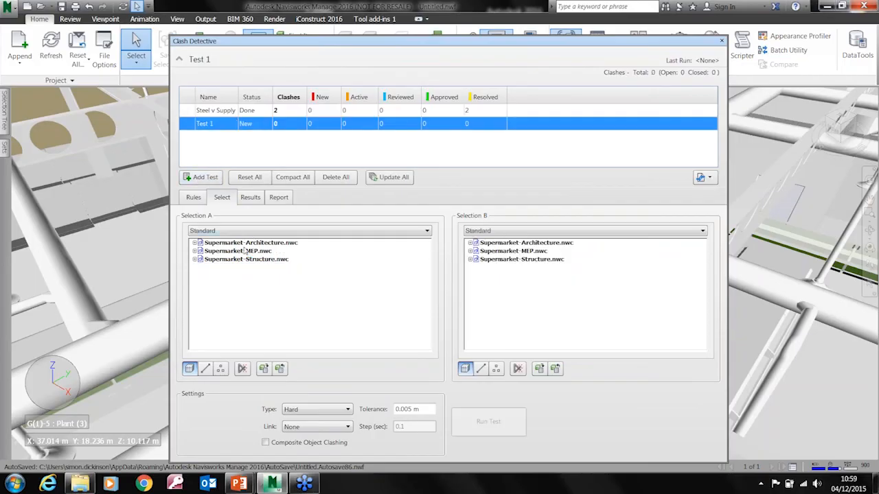
left_click(247, 243)
left_click(247, 250, "ctrl")
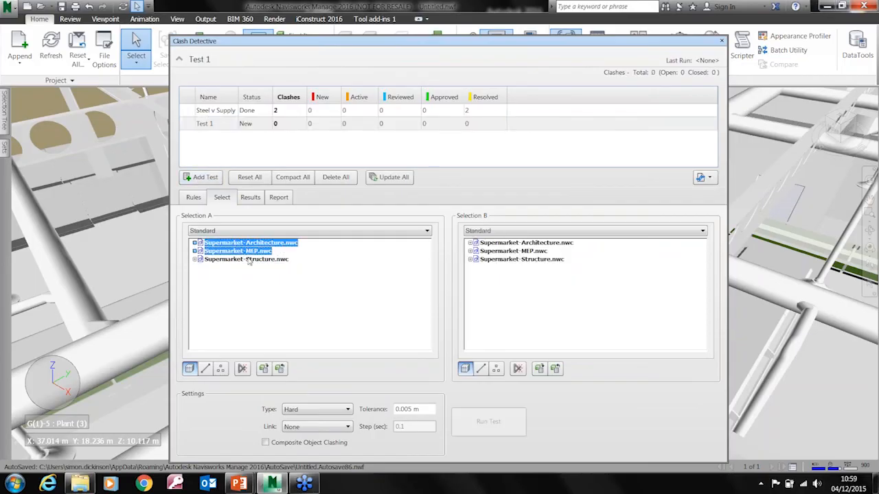
left_click(249, 259, "ctrl")
left_click(508, 243)
left_click(508, 251, "ctrl")
left_click(514, 259, "ctrl")
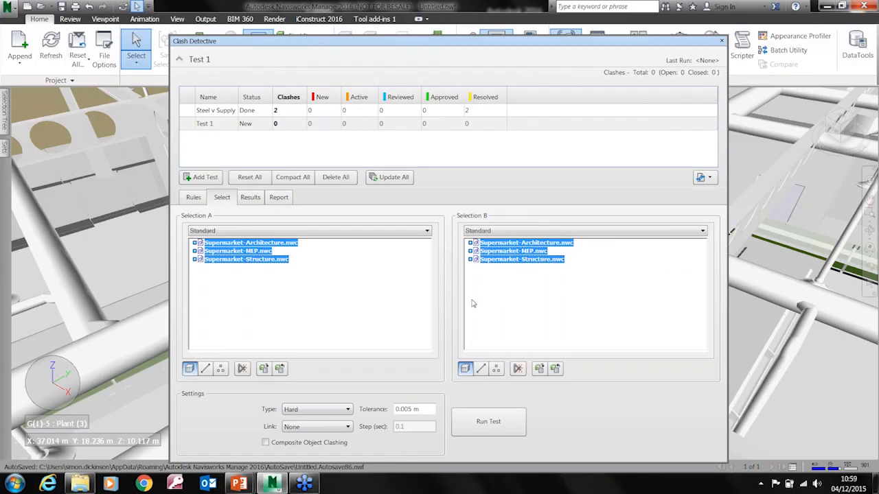
Run Test 1 across all three models and show the results of the Steel v Supply Air test
left_click(478, 423)
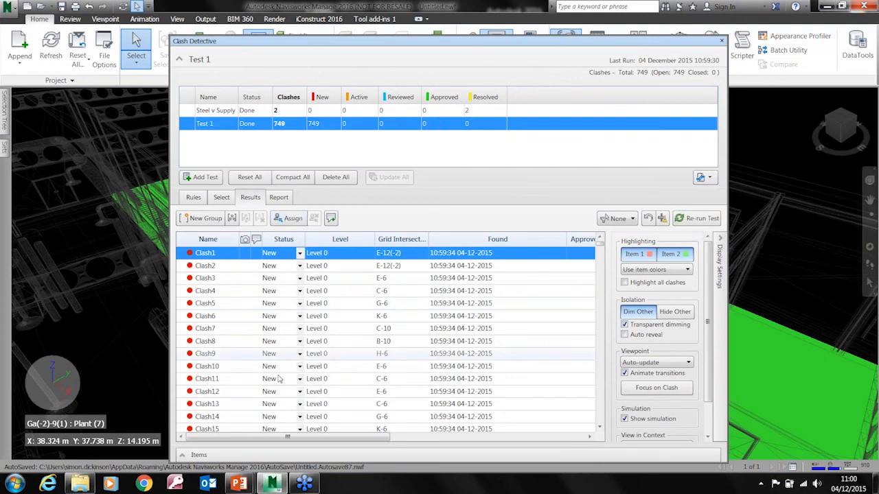
left_click(221, 111)
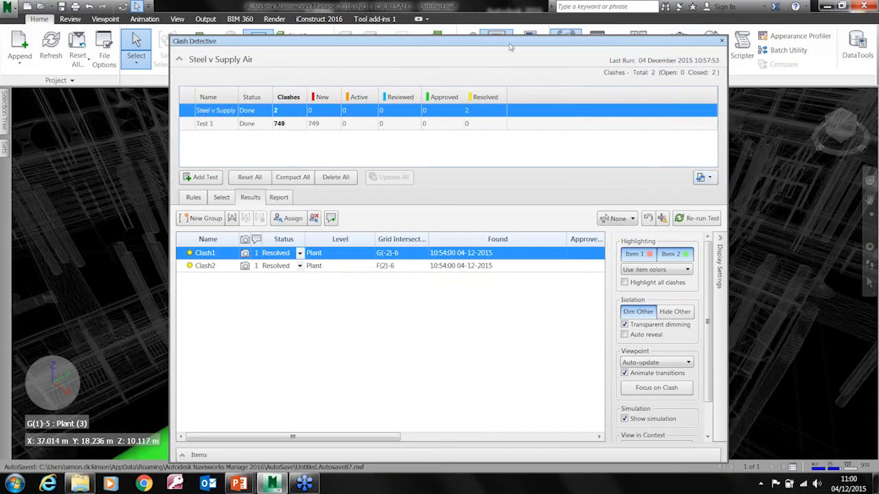
Open the Sets manager, select the All Piles set and review the import and export options for search sets
left_click_drag(364, 57, 399, 110)
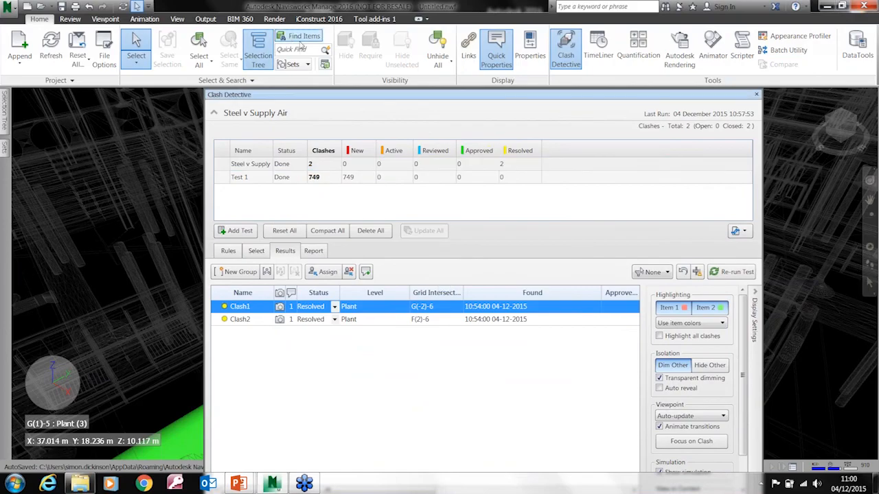
left_click(293, 64)
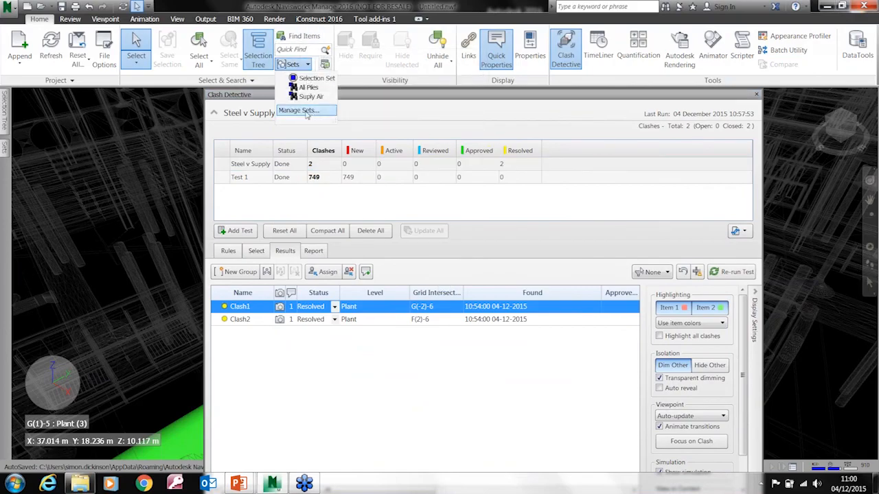
left_click(306, 111)
left_click(45, 140)
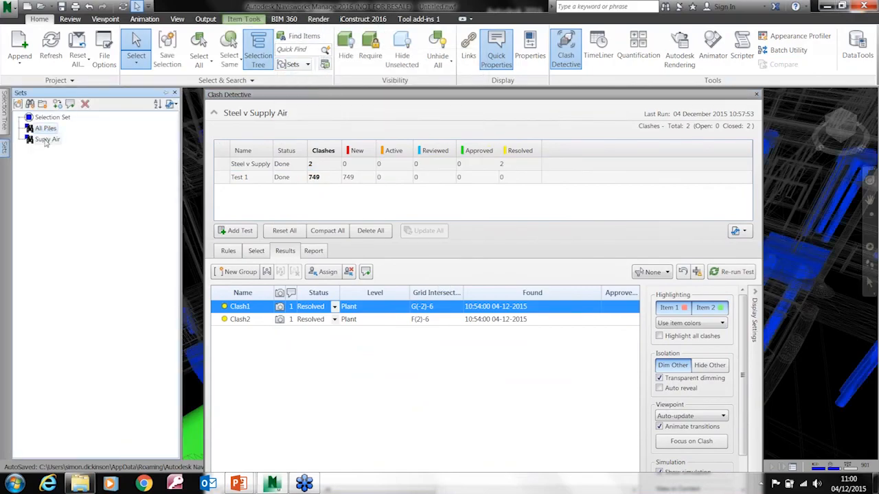
left_click(170, 103)
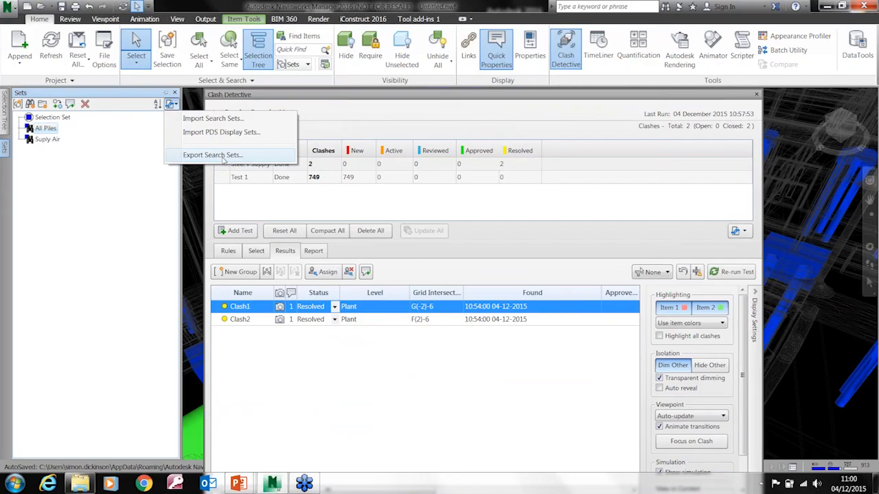
left_click(393, 98)
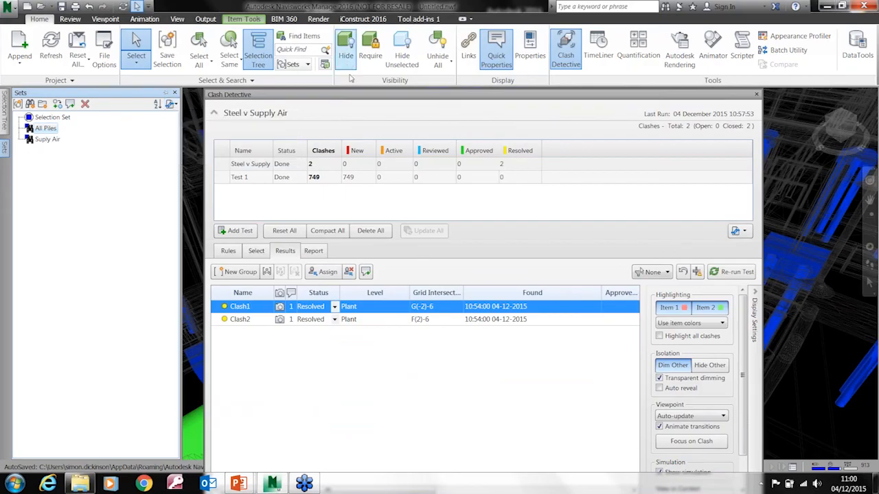
Review the import and export options for clash tests in Clash Detective and close its window
double_click(393, 98)
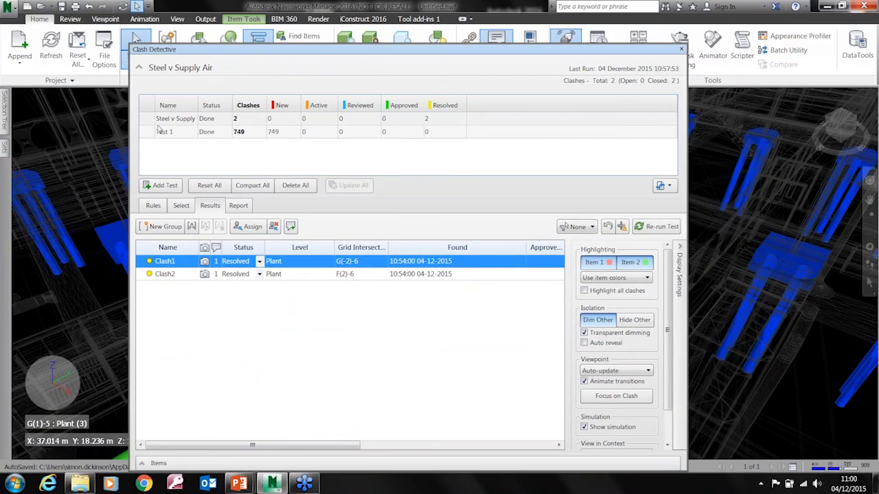
left_click(662, 185)
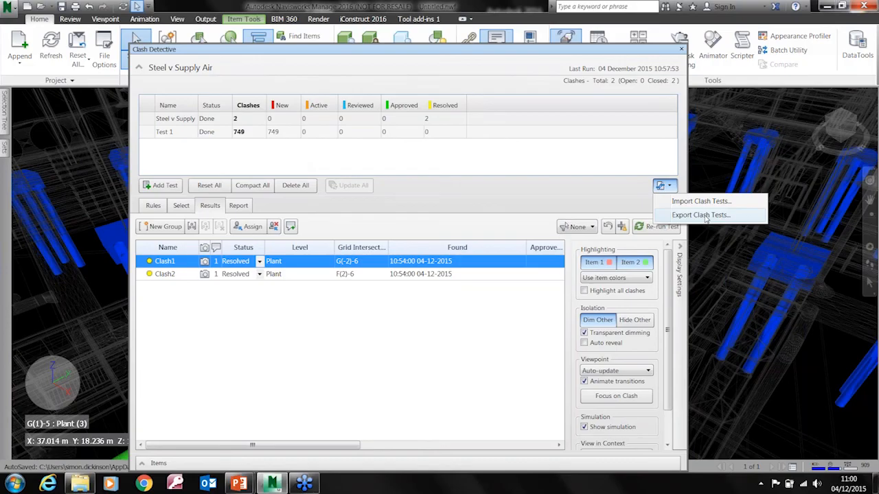
left_click(682, 51)
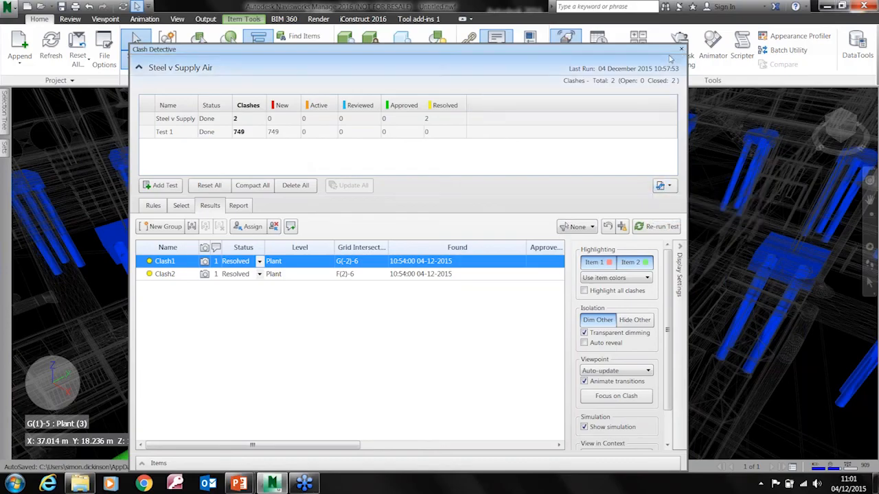
left_click(681, 49)
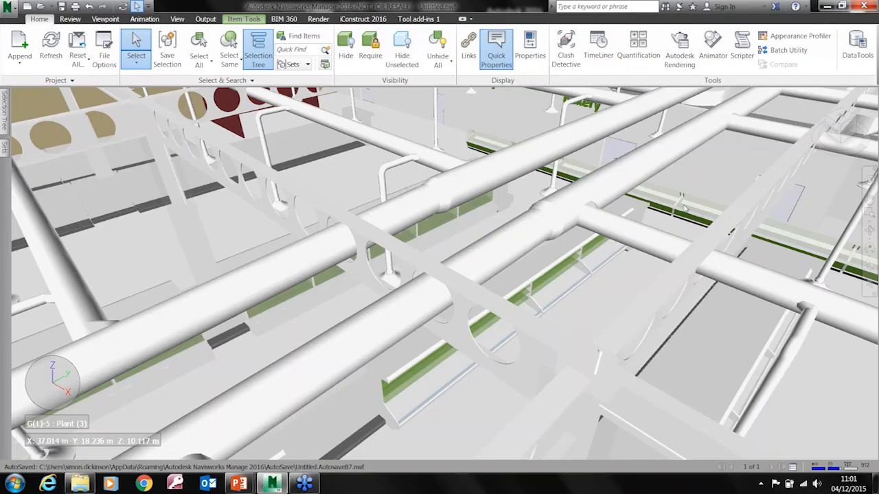
Switch to the Navisworks1.pptx presentation in PowerPoint and start the slide show from the presenter's contact slide, slide 2
mouse_move(684, 209)
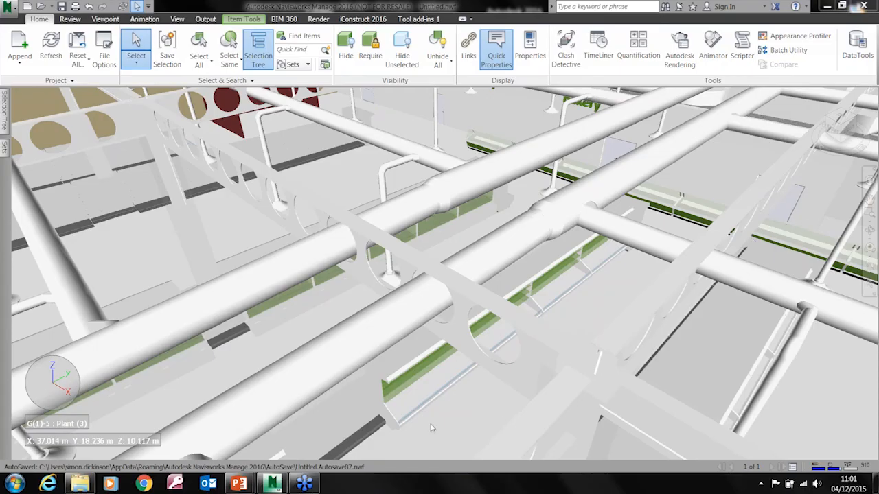
mouse_move(273, 486)
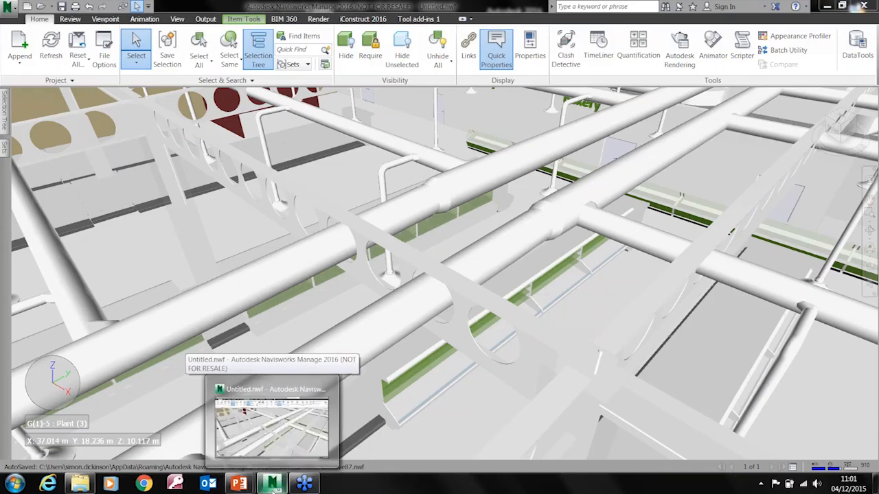
mouse_move(239, 484)
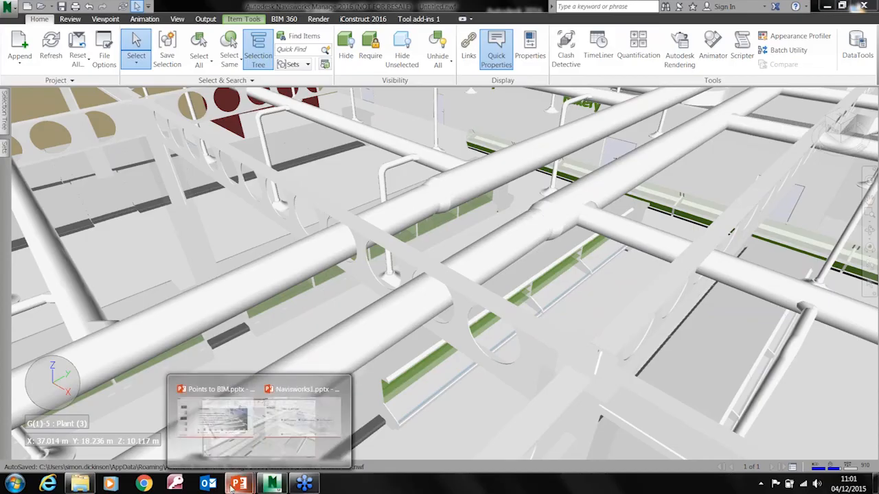
left_click(302, 425)
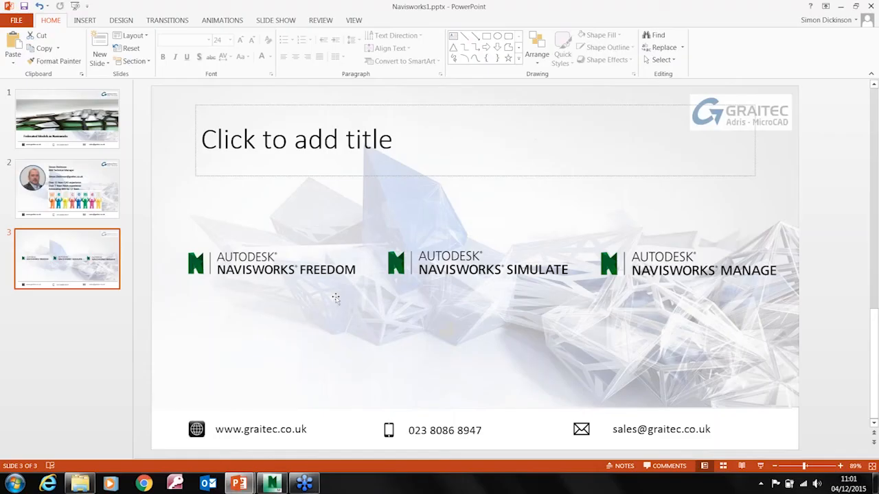
left_click(91, 192)
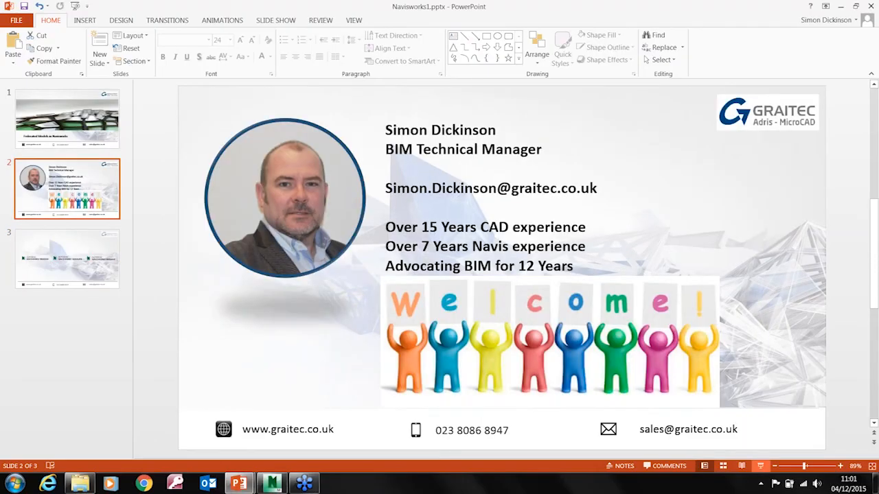
left_click(759, 466)
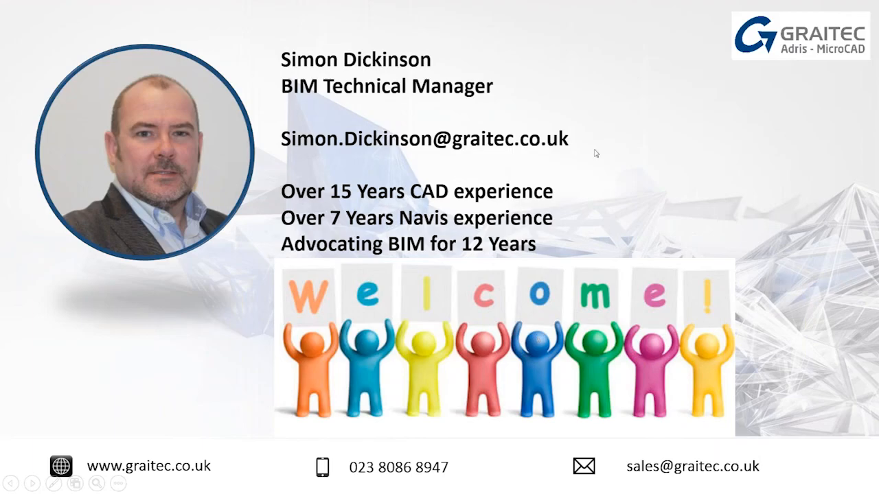